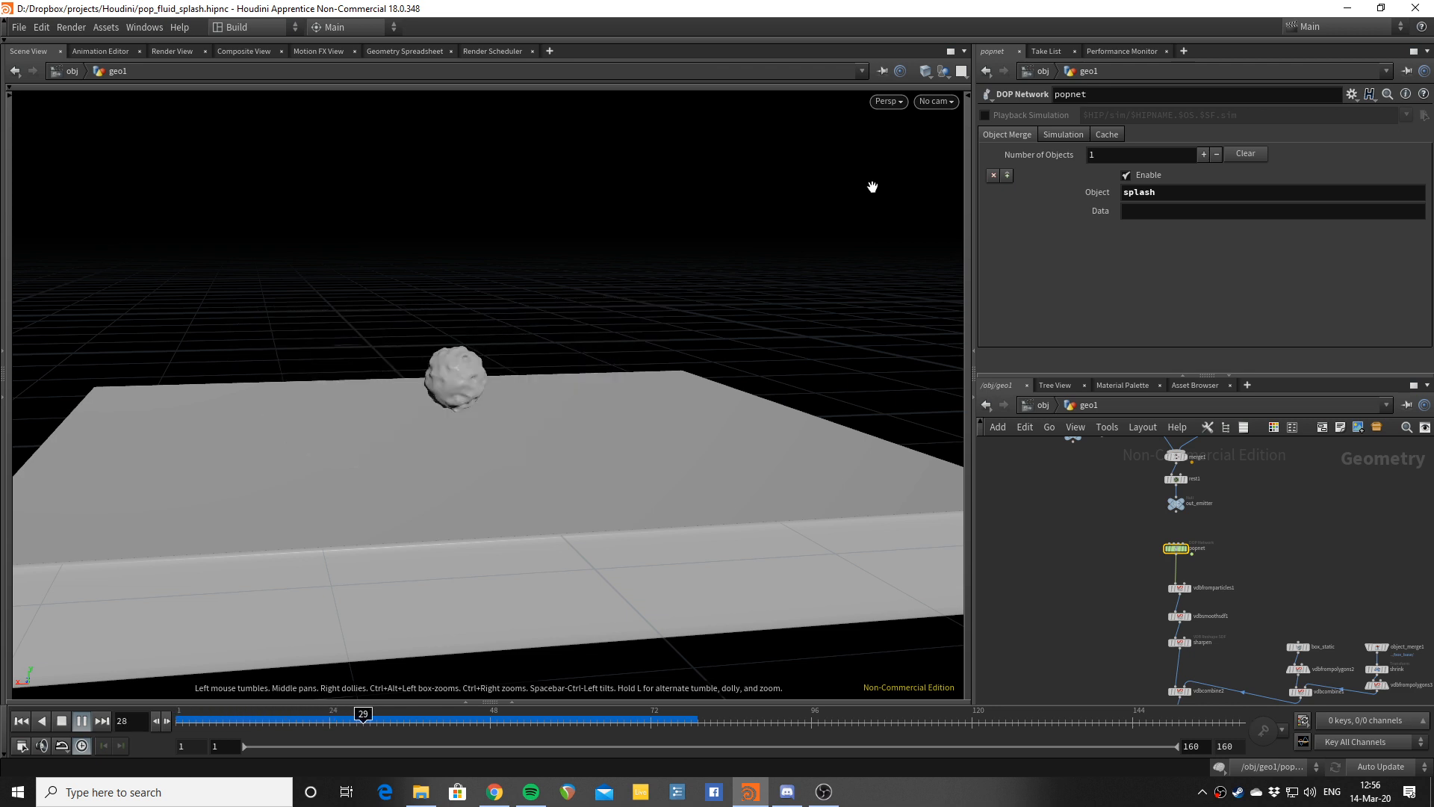
Step: Stop playback at frame 35 and look over the nodes inside the popnet network before returning to geo1
key("Up")
scroll(1126, 509, "down", 4)
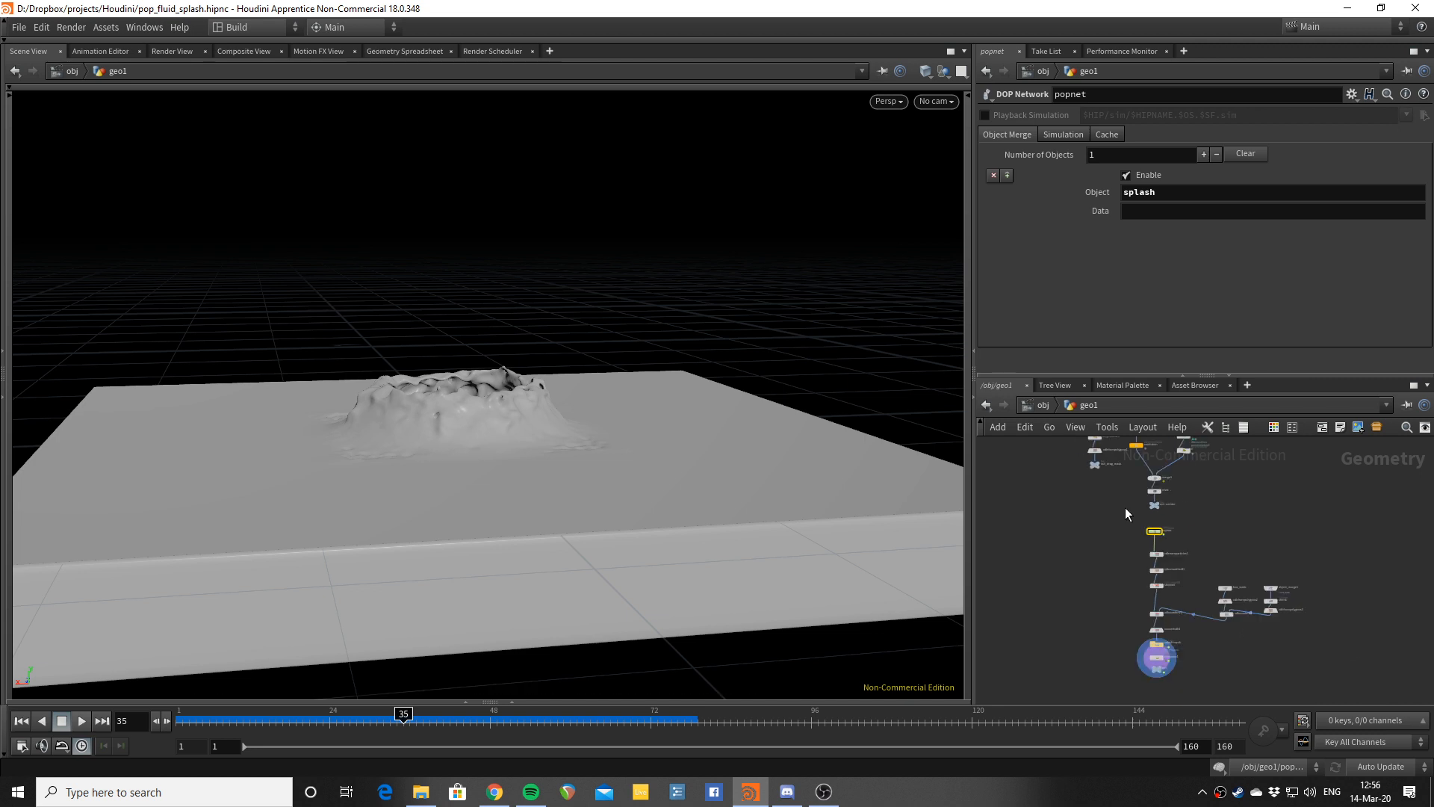
middle_click_drag(1126, 539, 1073, 583)
scroll(1073, 584, "up", 5)
double_click(1113, 568)
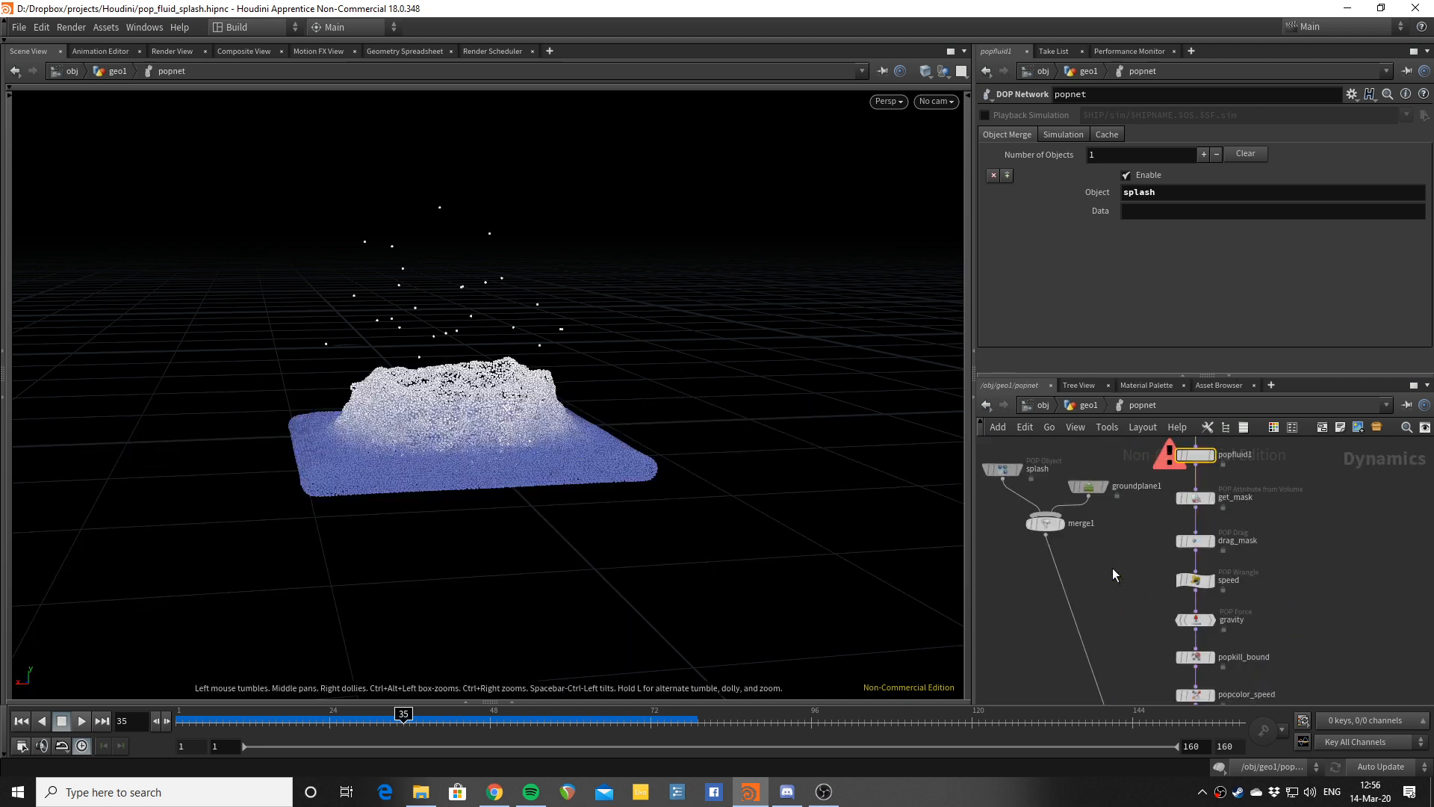
left_click(1083, 409)
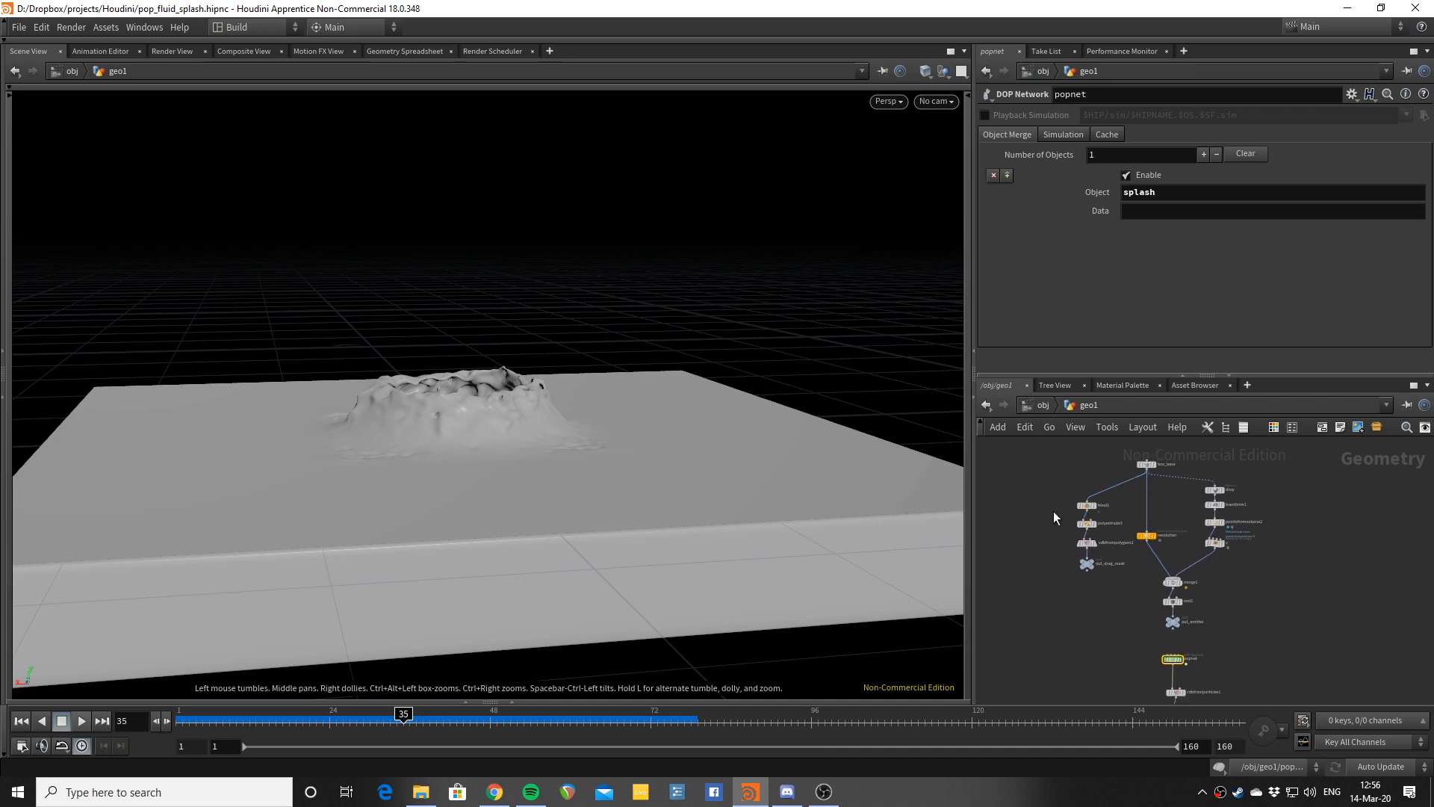
Step: Examine the source node branches above popnet, from box_base through the resolution, drop and drag mask branches
scroll(1249, 599, "up", 2)
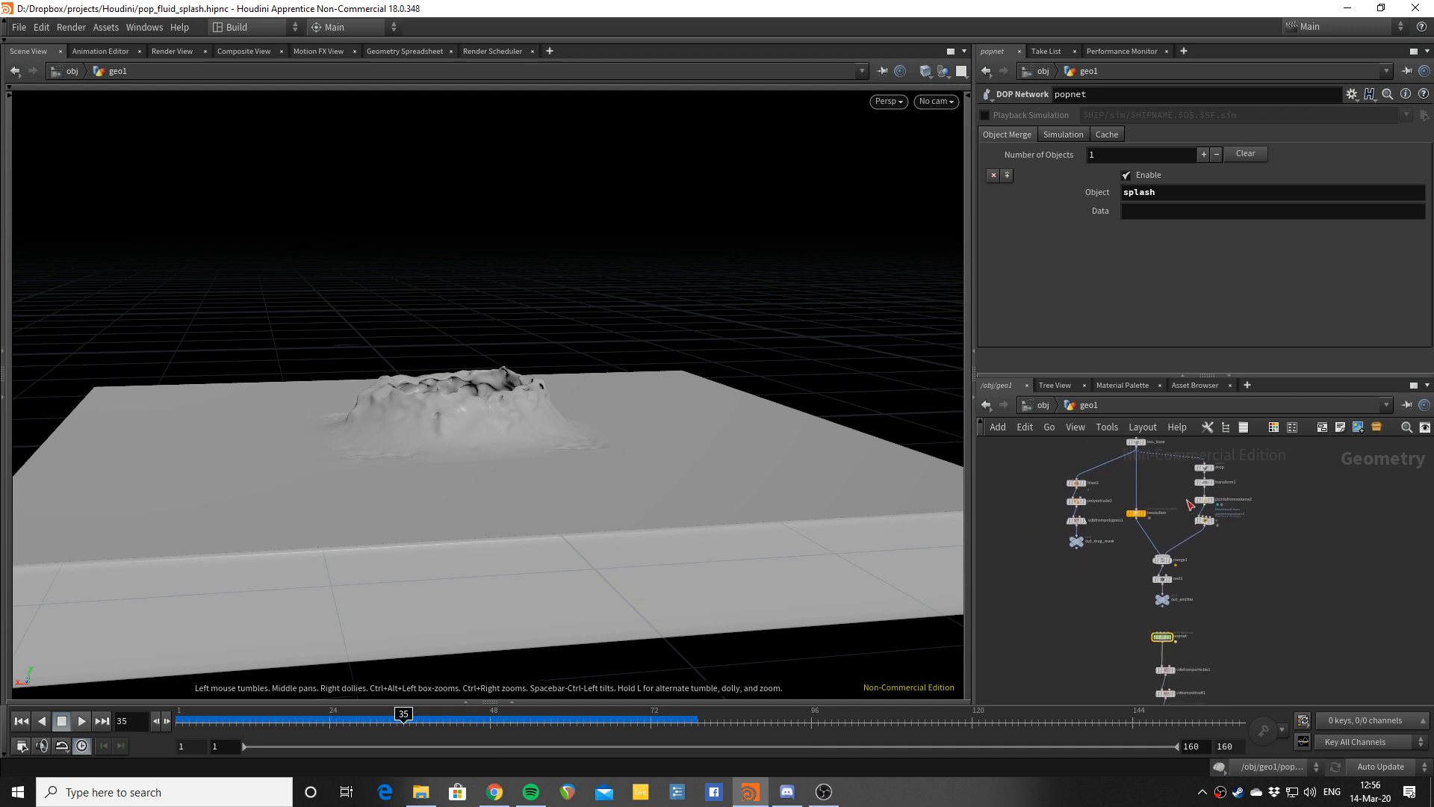
scroll(1246, 595, "down", 1)
mouse_move(1234, 617)
middle_mouse_down()
mouse_move(1231, 478)
mouse_move(1212, 548)
mouse_move(1220, 653)
middle_mouse_up()
middle_click_drag(1211, 558, 1236, 600)
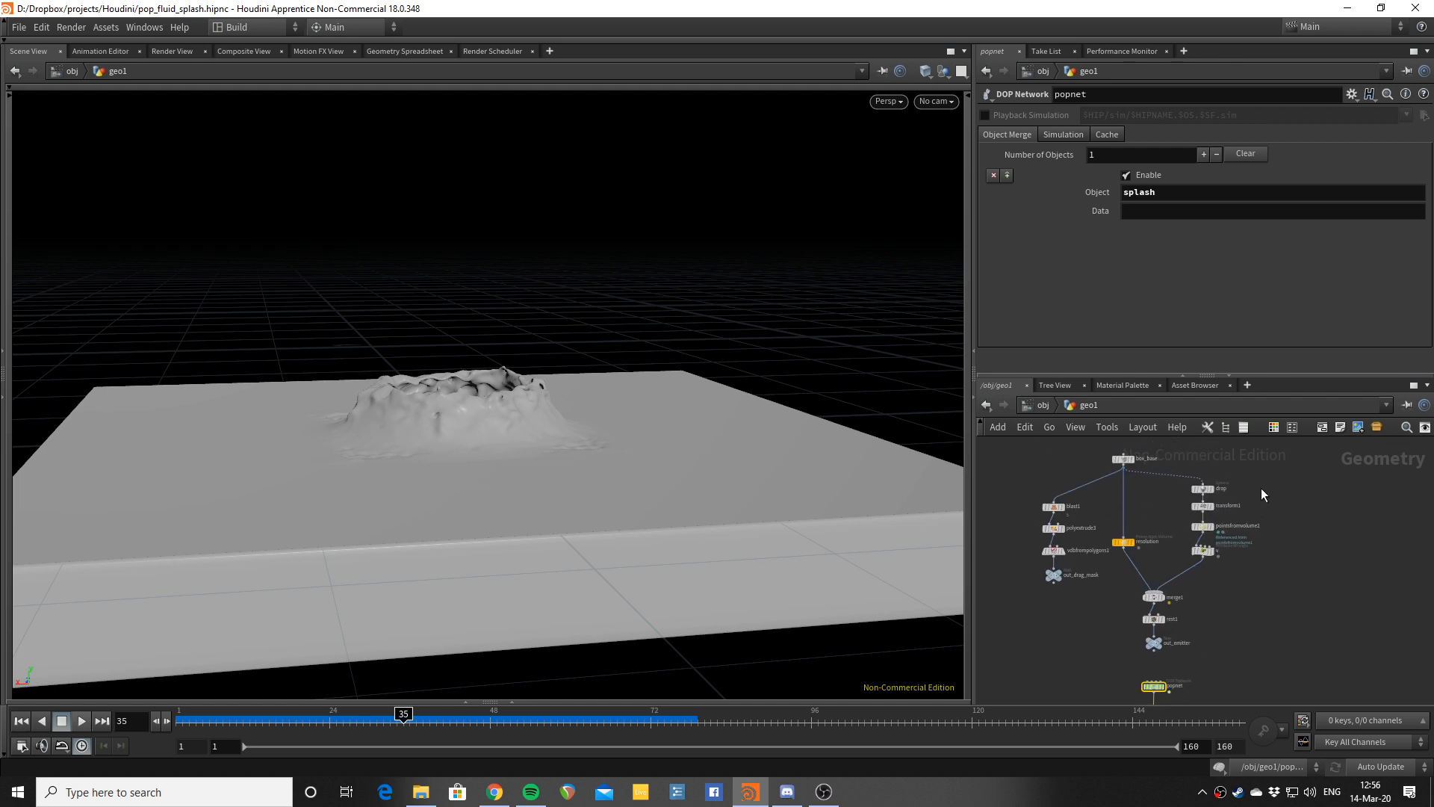
middle_click_drag(1261, 487, 1265, 503)
scroll(1181, 528, "up", 3)
middle_click_drag(1131, 528, 1185, 567)
scroll(1171, 541, "down", 1)
scroll(1186, 567, "up", 2)
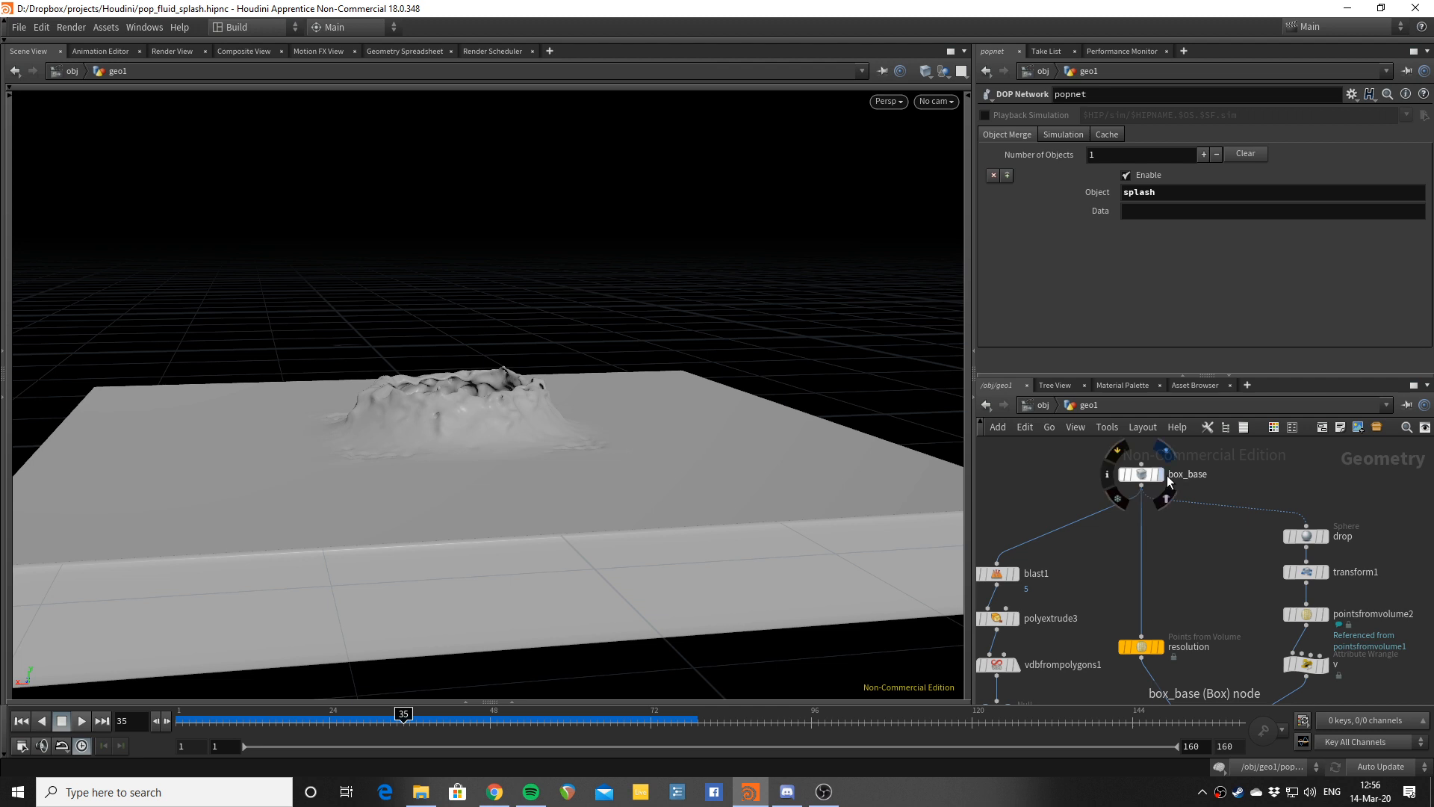
Step: Display box_base framed in the viewport and show its size and center parameters
left_click(1160, 475)
scroll(487, 448, "up", 5)
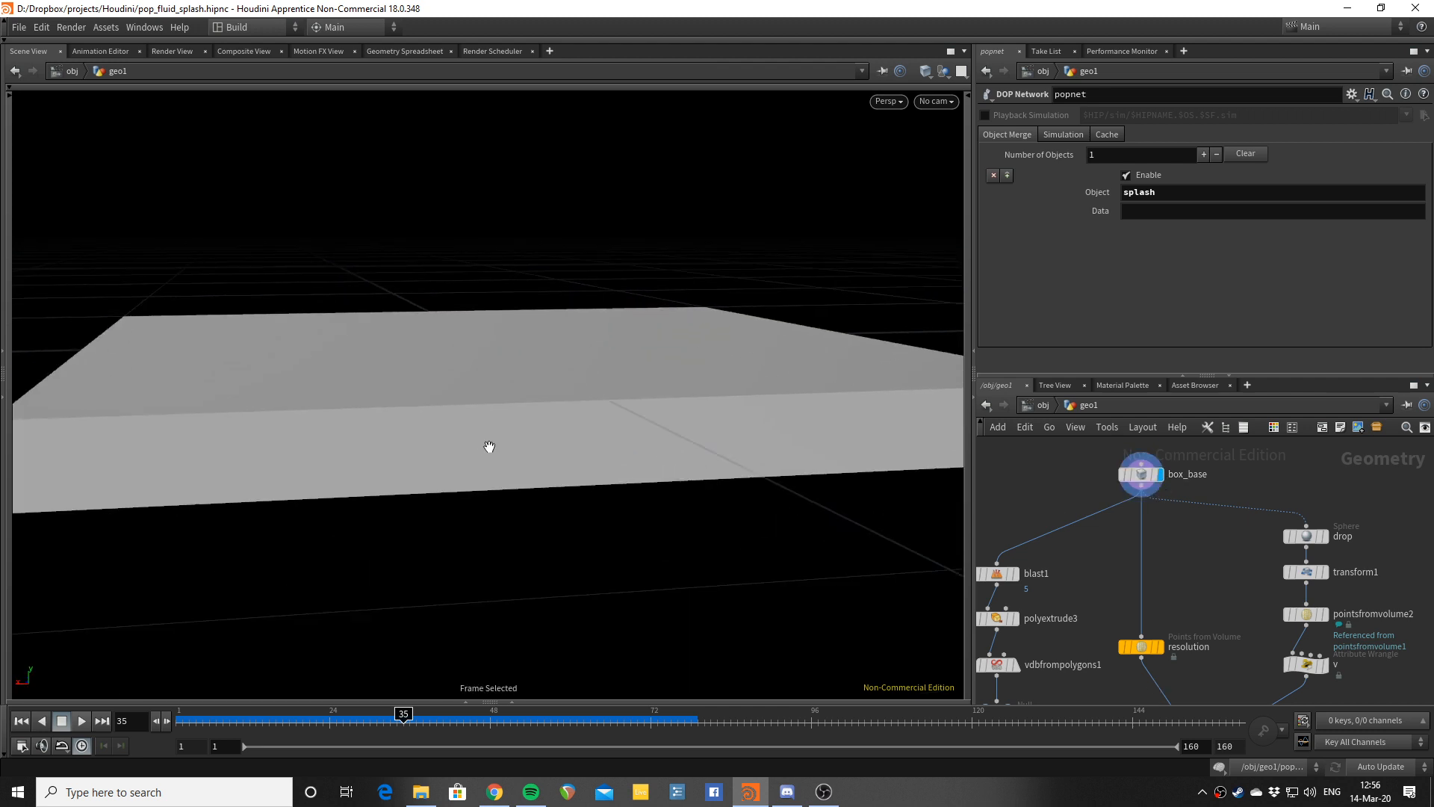
key("f")
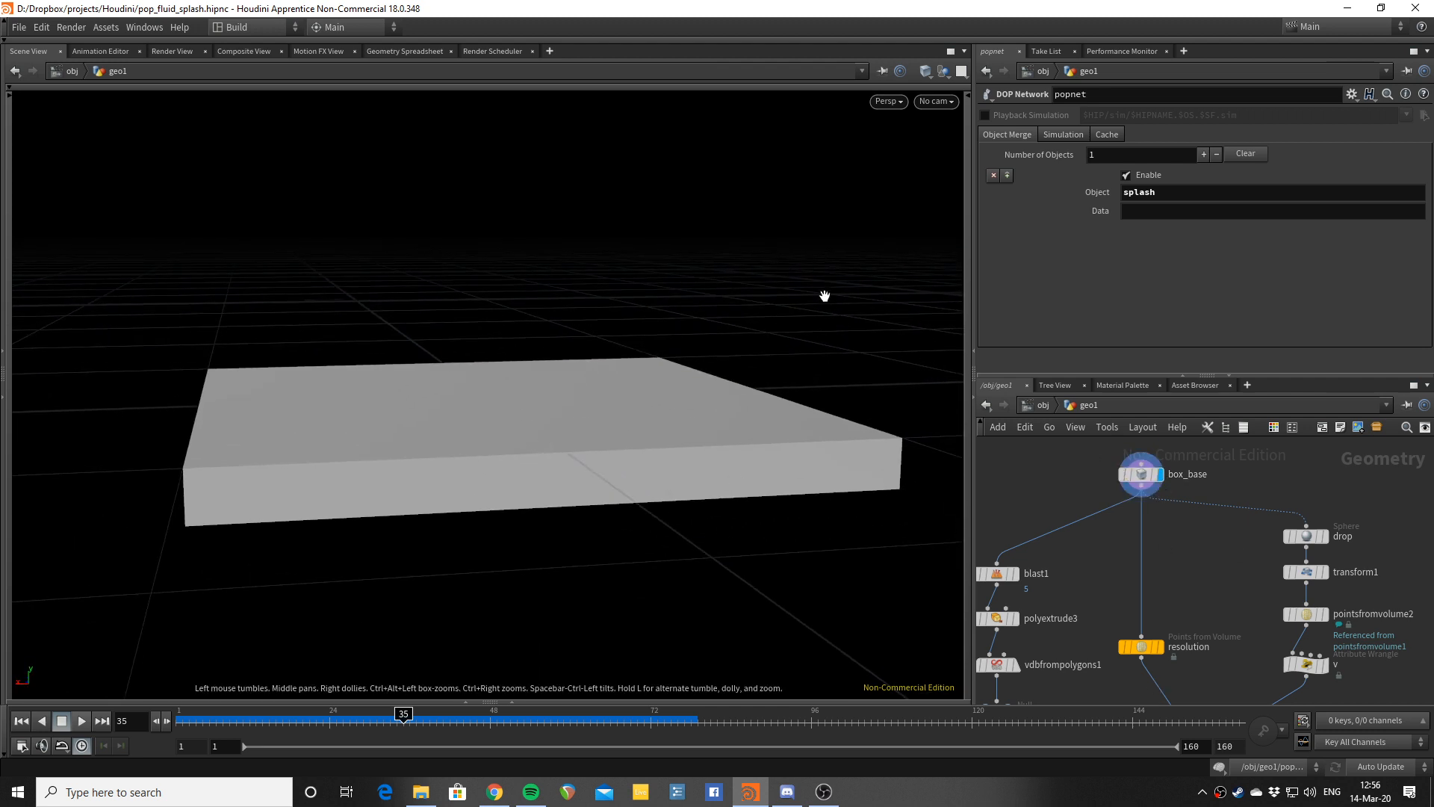
left_click(1137, 474)
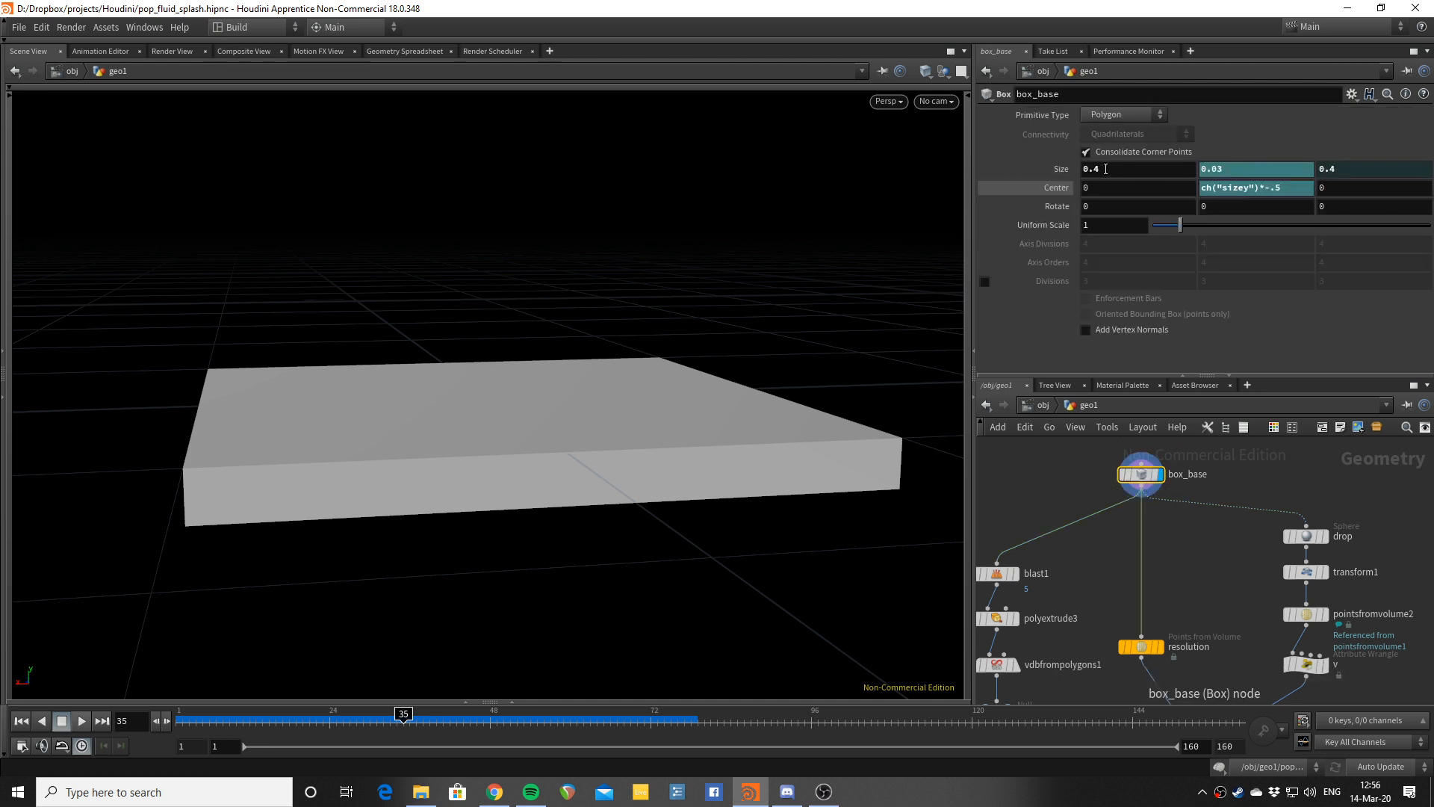
mouse_move(729, 445)
left_mouse_down()
mouse_move(548, 426)
mouse_move(579, 484)
mouse_move(635, 431)
mouse_move(707, 458)
left_mouse_up()
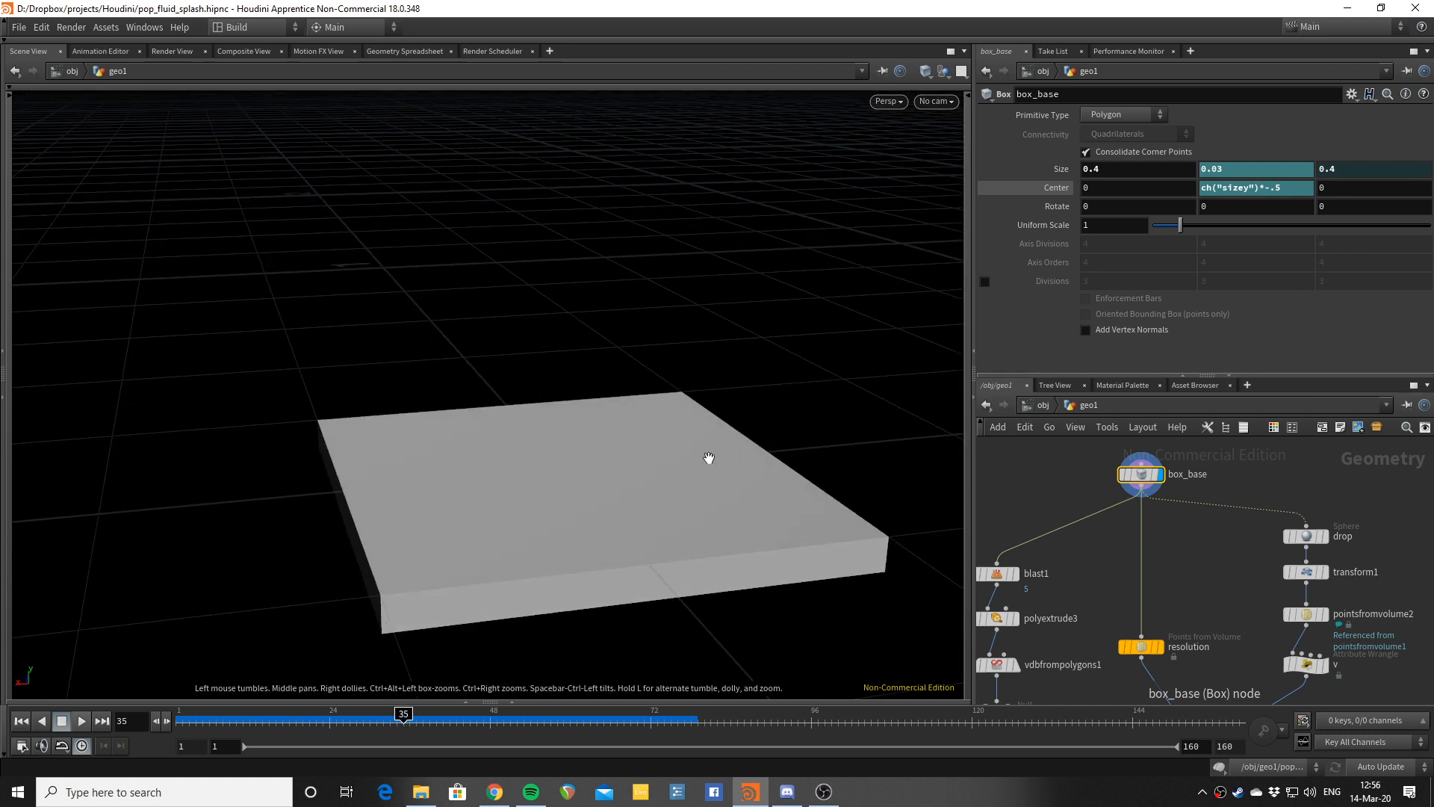
Step: Show the resolution node's Points from Volume parameters and display its point grid in the viewport
middle_click_drag(1166, 548, 1162, 518)
middle_click_drag(1205, 561, 1201, 564)
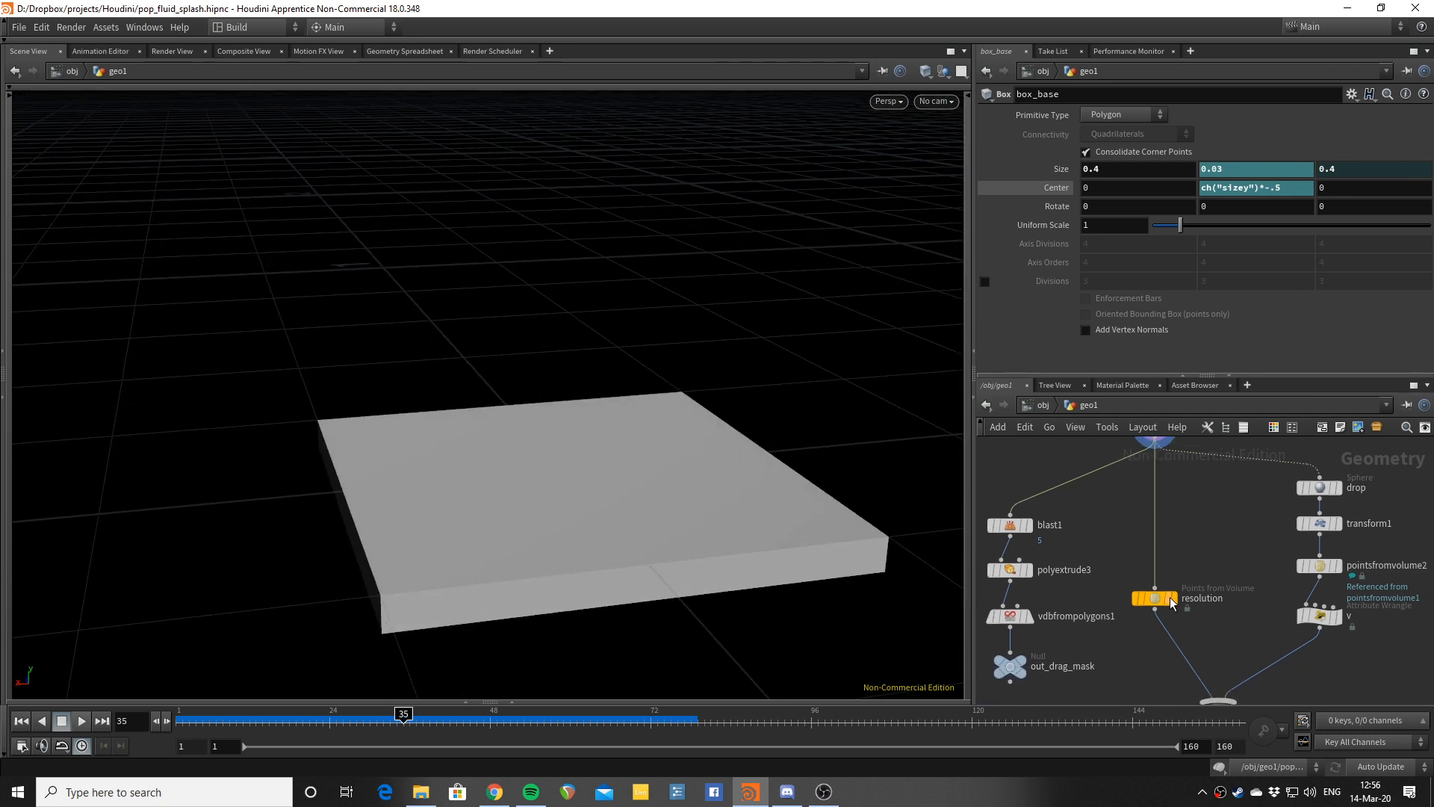
left_click(1160, 594)
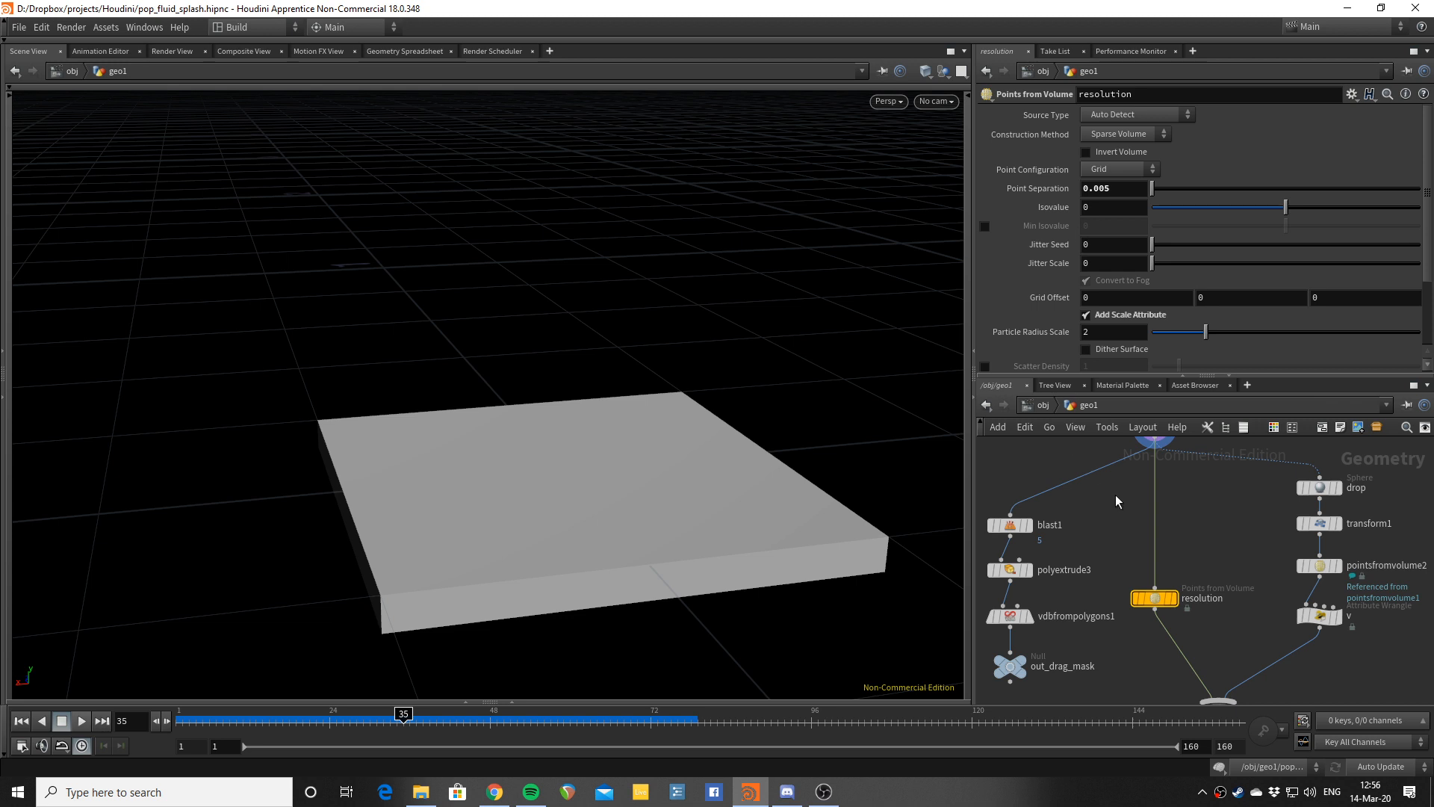
scroll(1183, 500, "up", 2)
middle_click_drag(1194, 509, 1191, 548)
scroll(1208, 550, "down", 1)
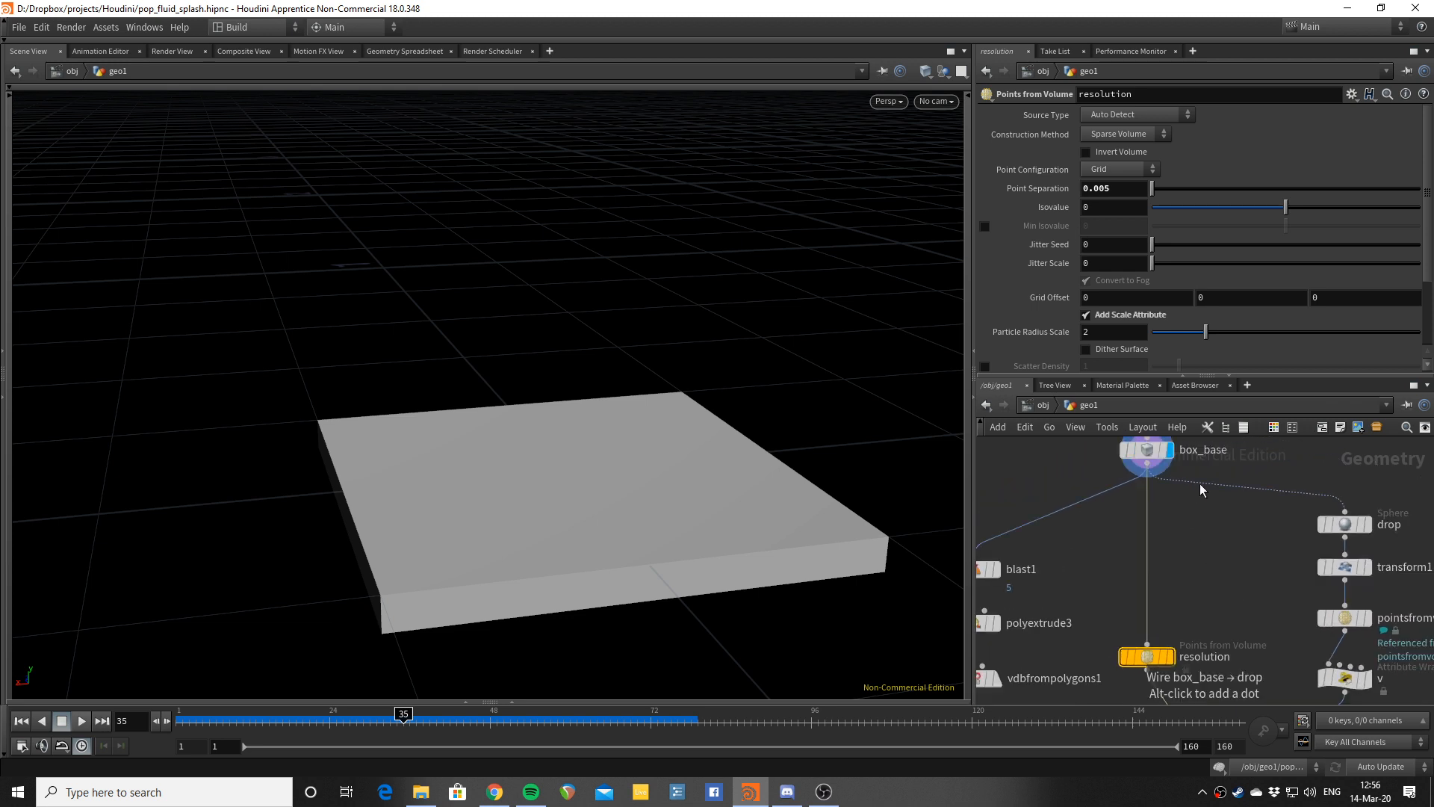
middle_click_drag(1200, 482, 1191, 486)
left_click(1160, 660)
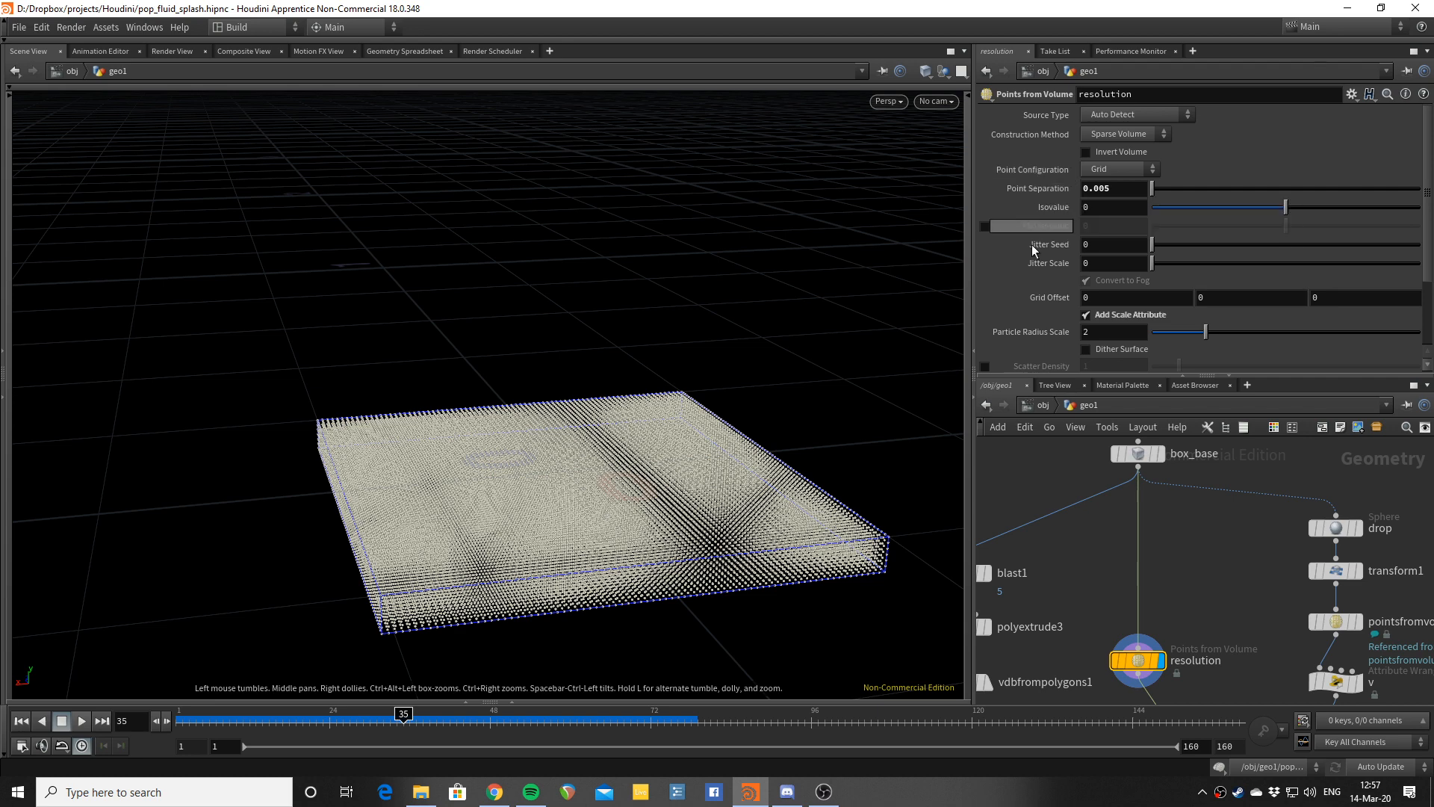
Step: Reveal the expressions behind box_base's size and open the Y size expression to read it in full
middle_click_drag(1202, 548, 1178, 558)
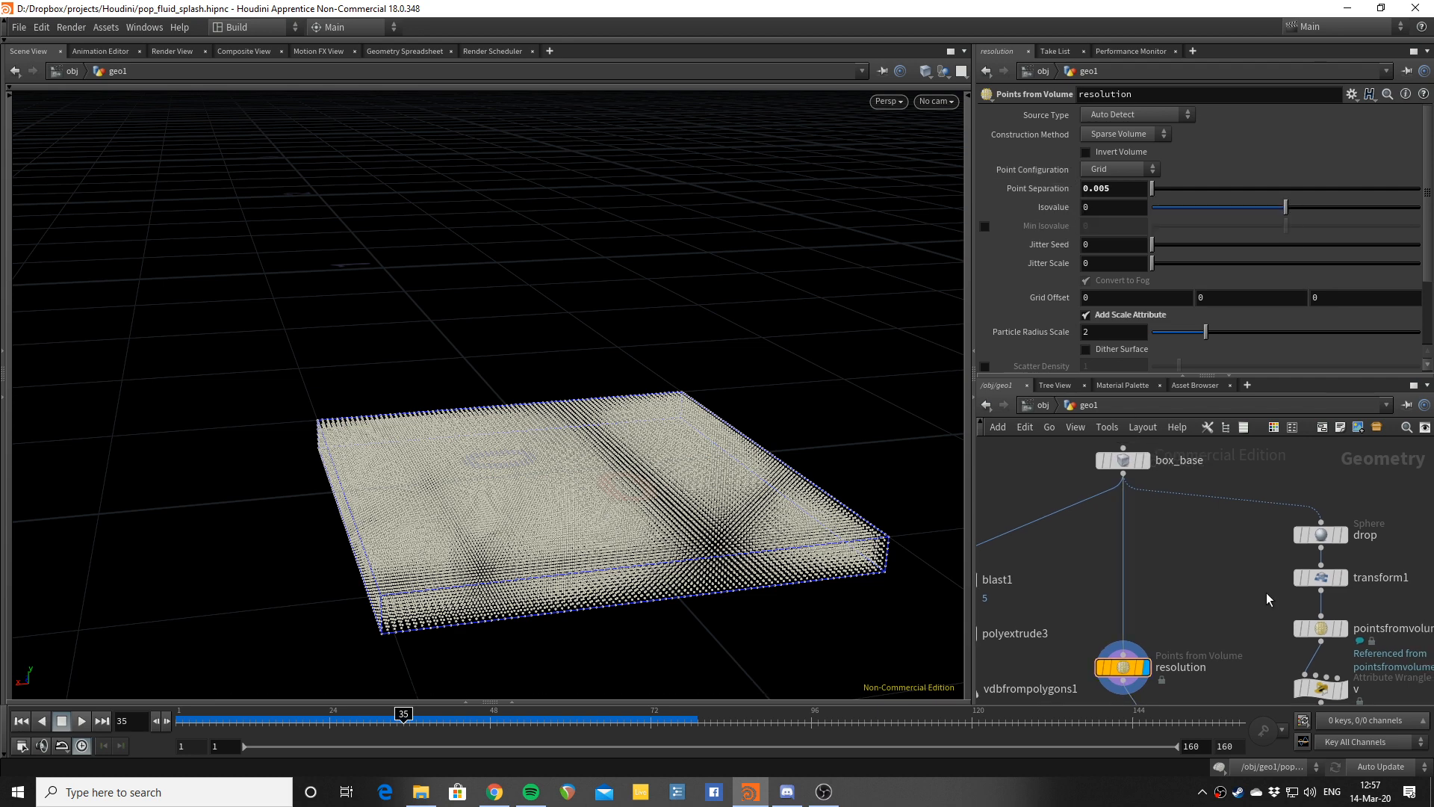
scroll(1225, 553, "down", 2)
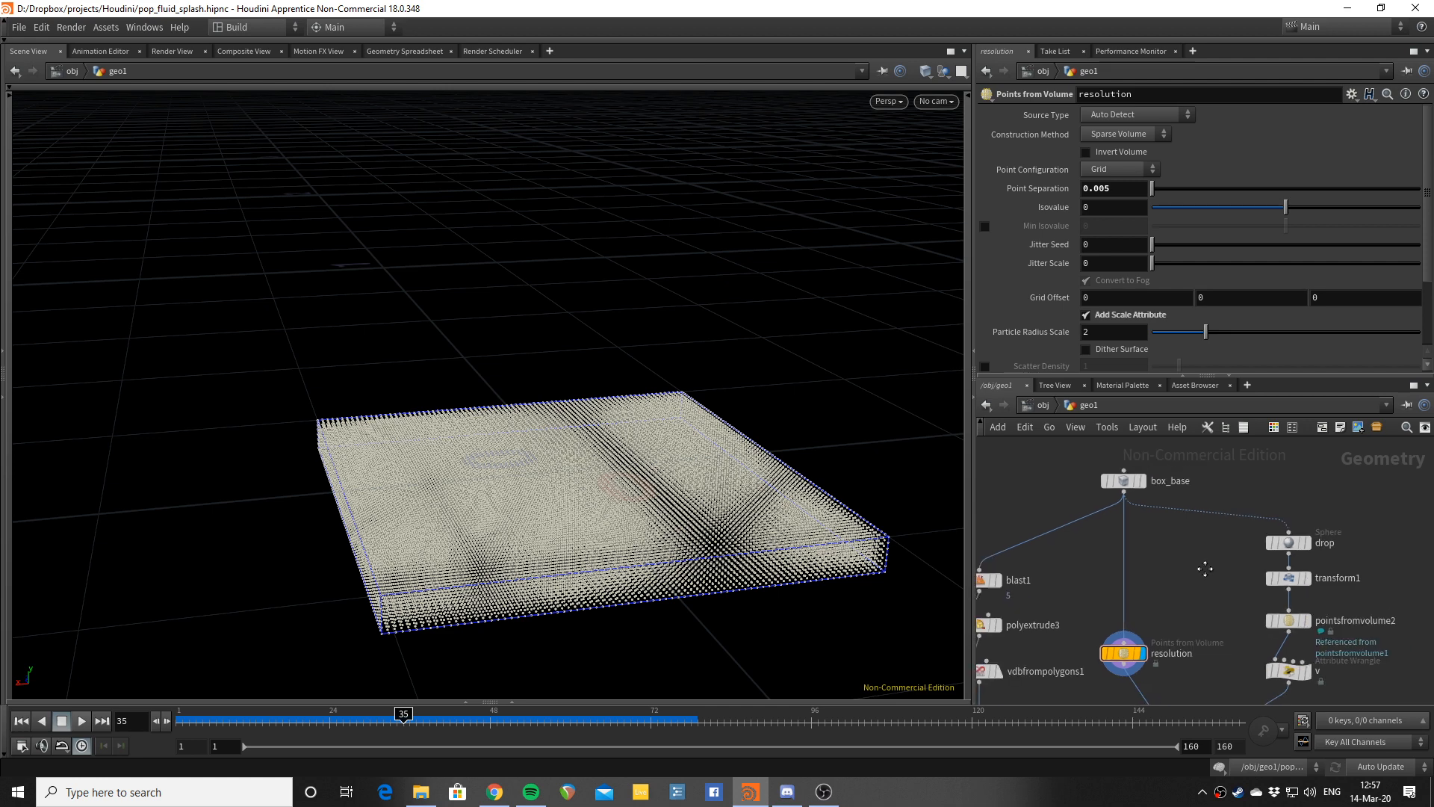
left_click(1123, 482)
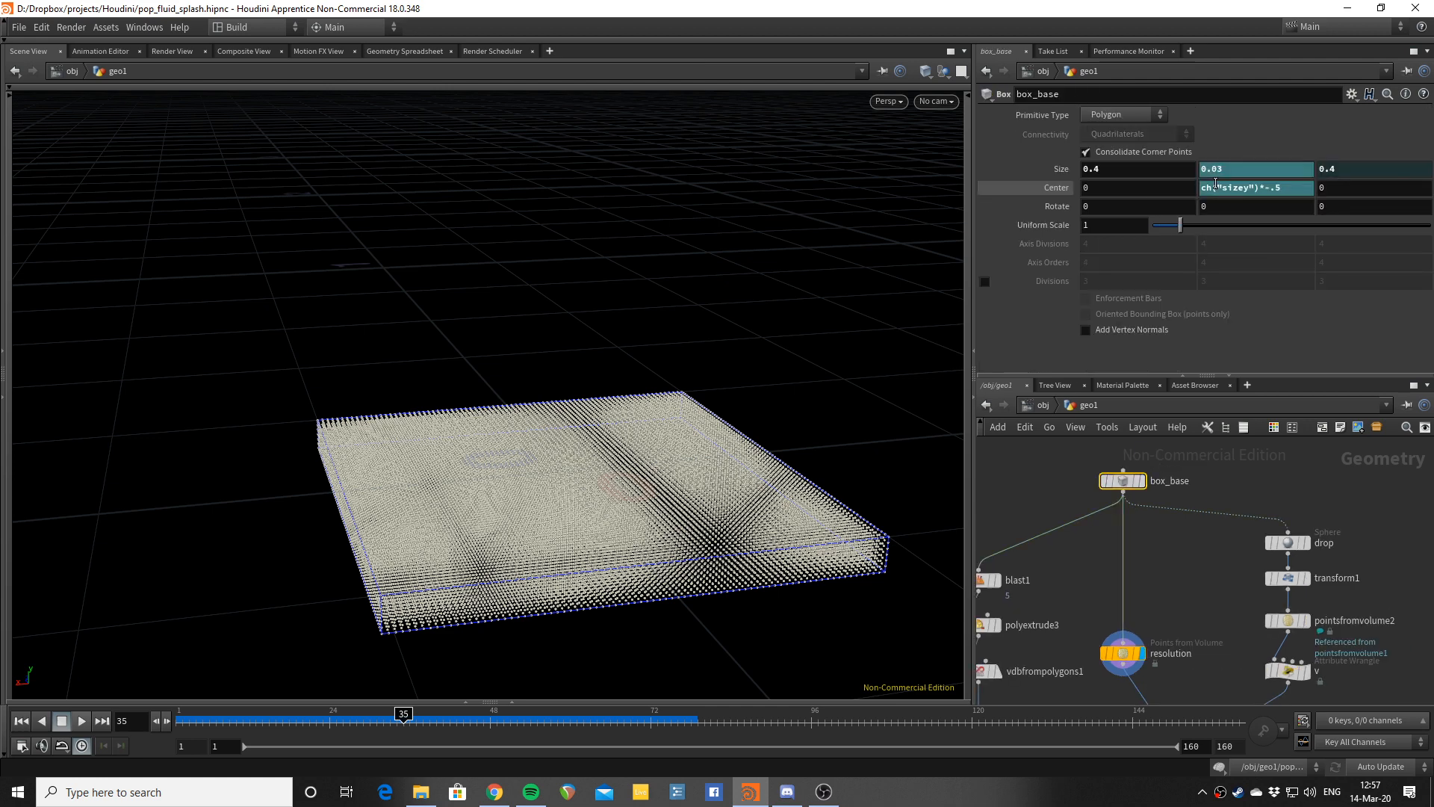
left_click(1055, 168)
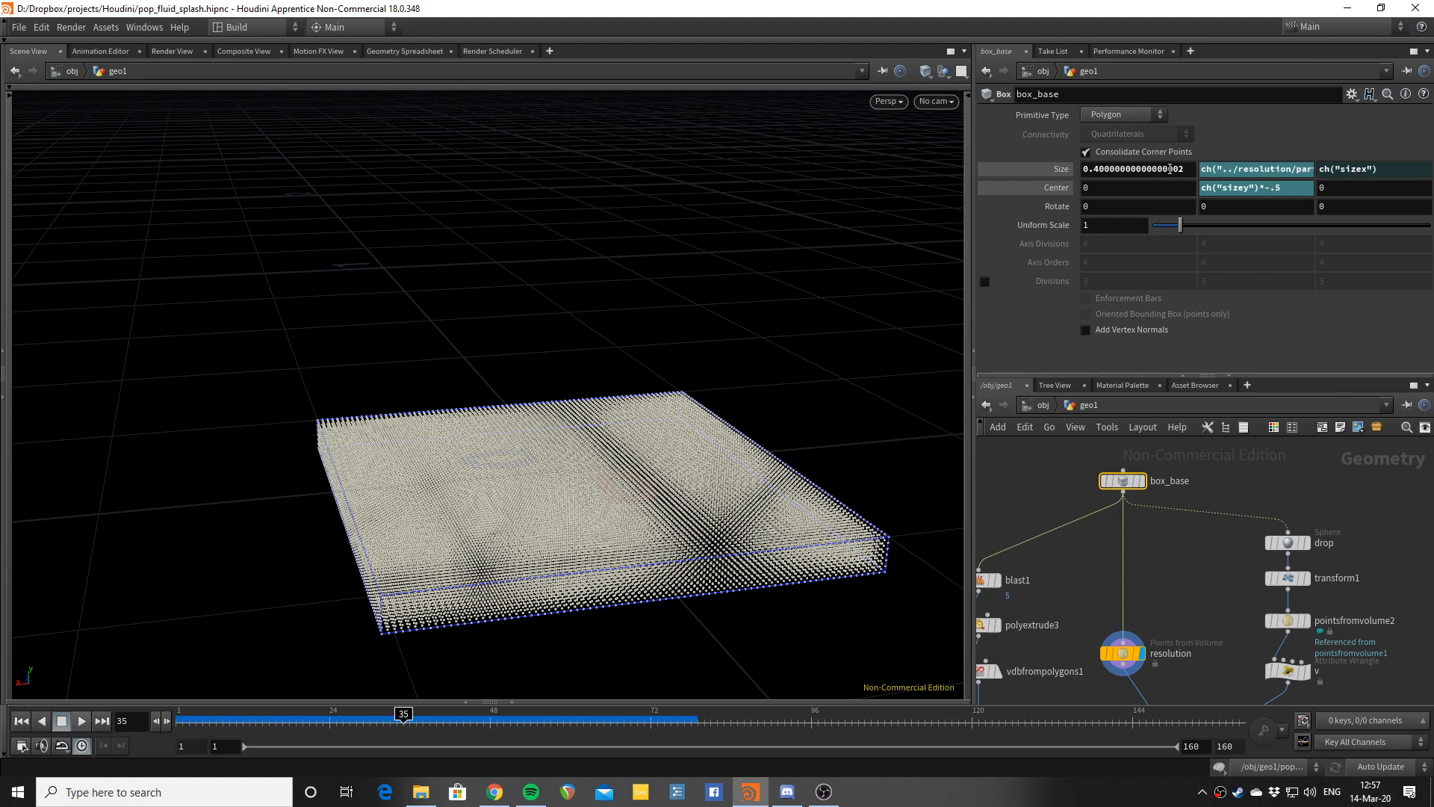
scroll(838, 550, "up", 6)
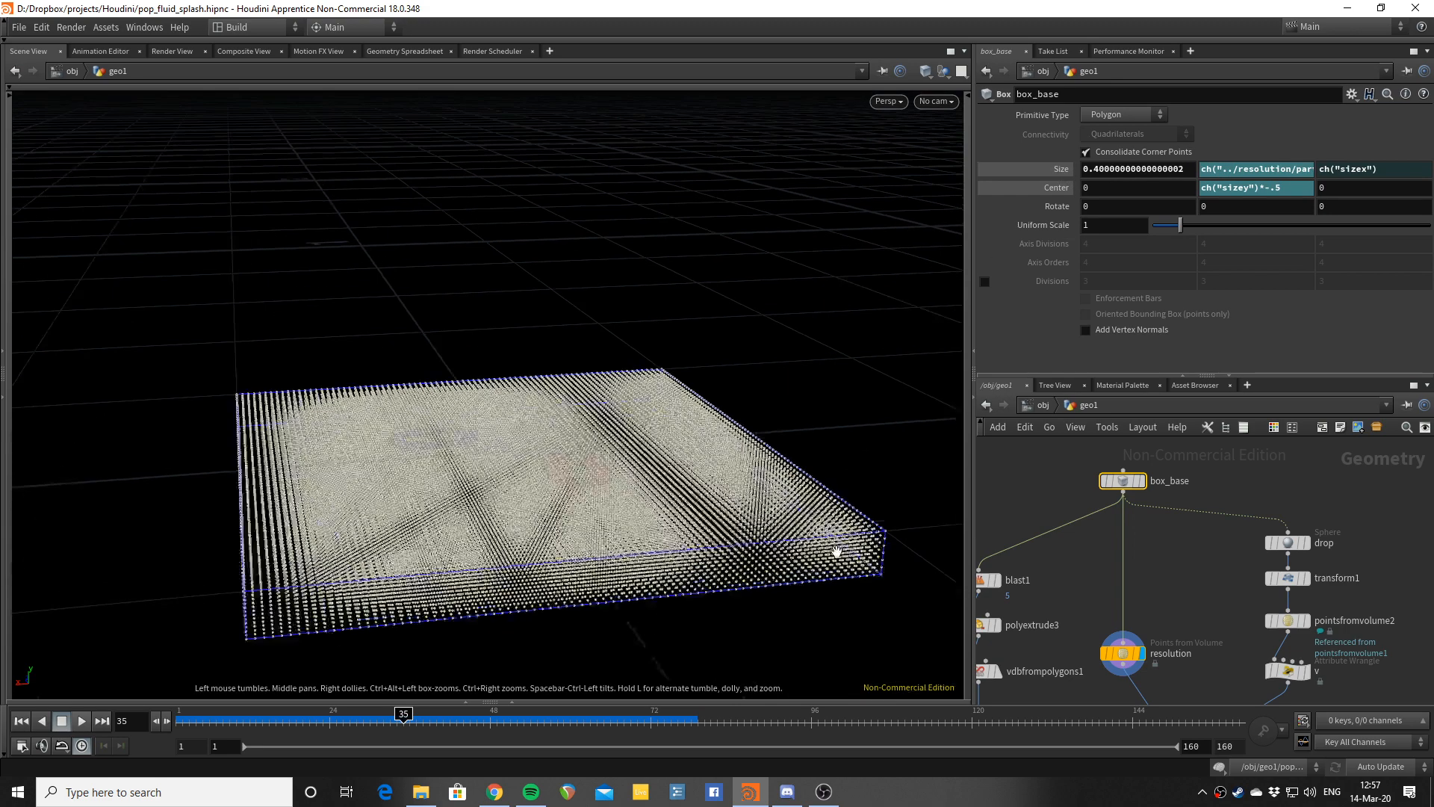
scroll(806, 516, "up", 3)
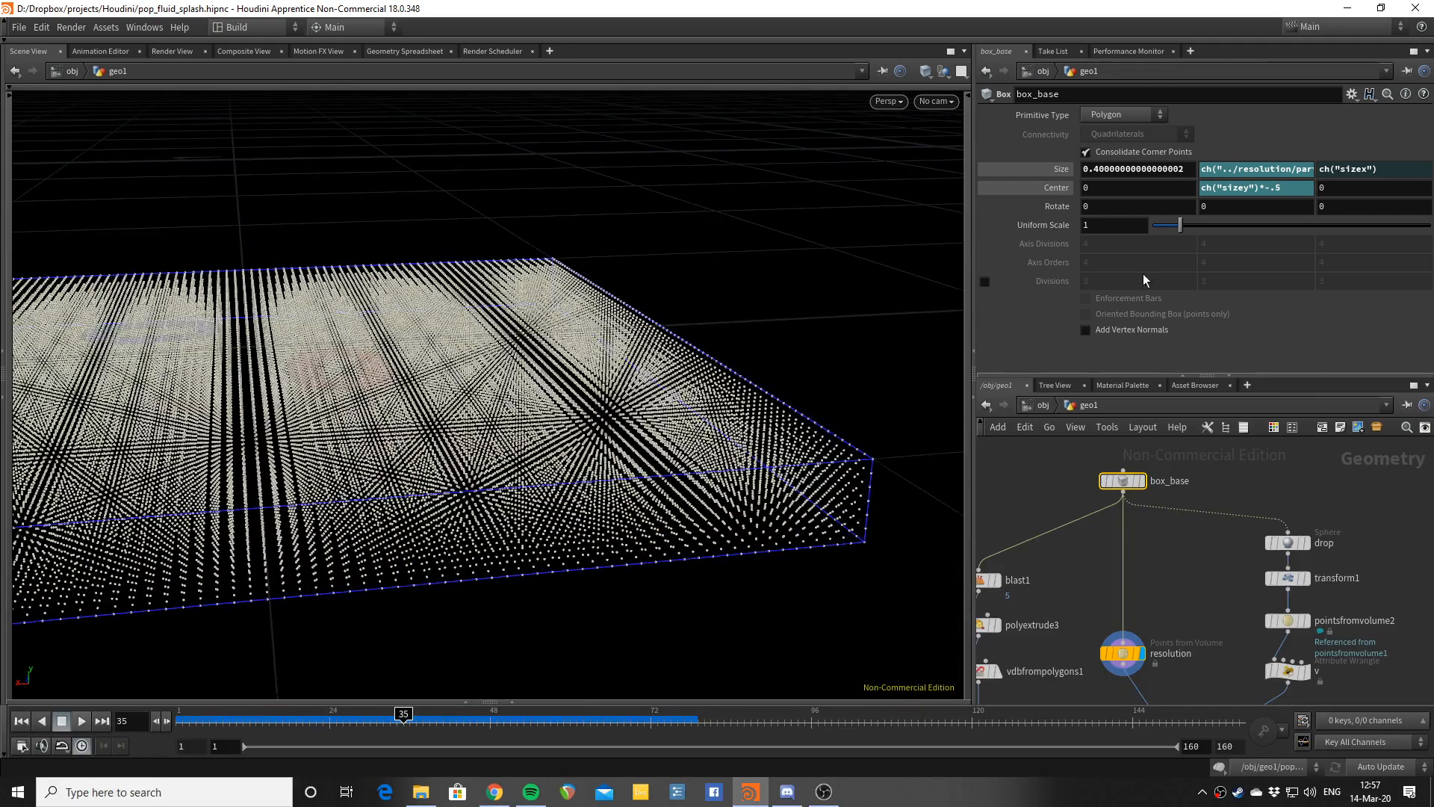
left_click(1276, 168)
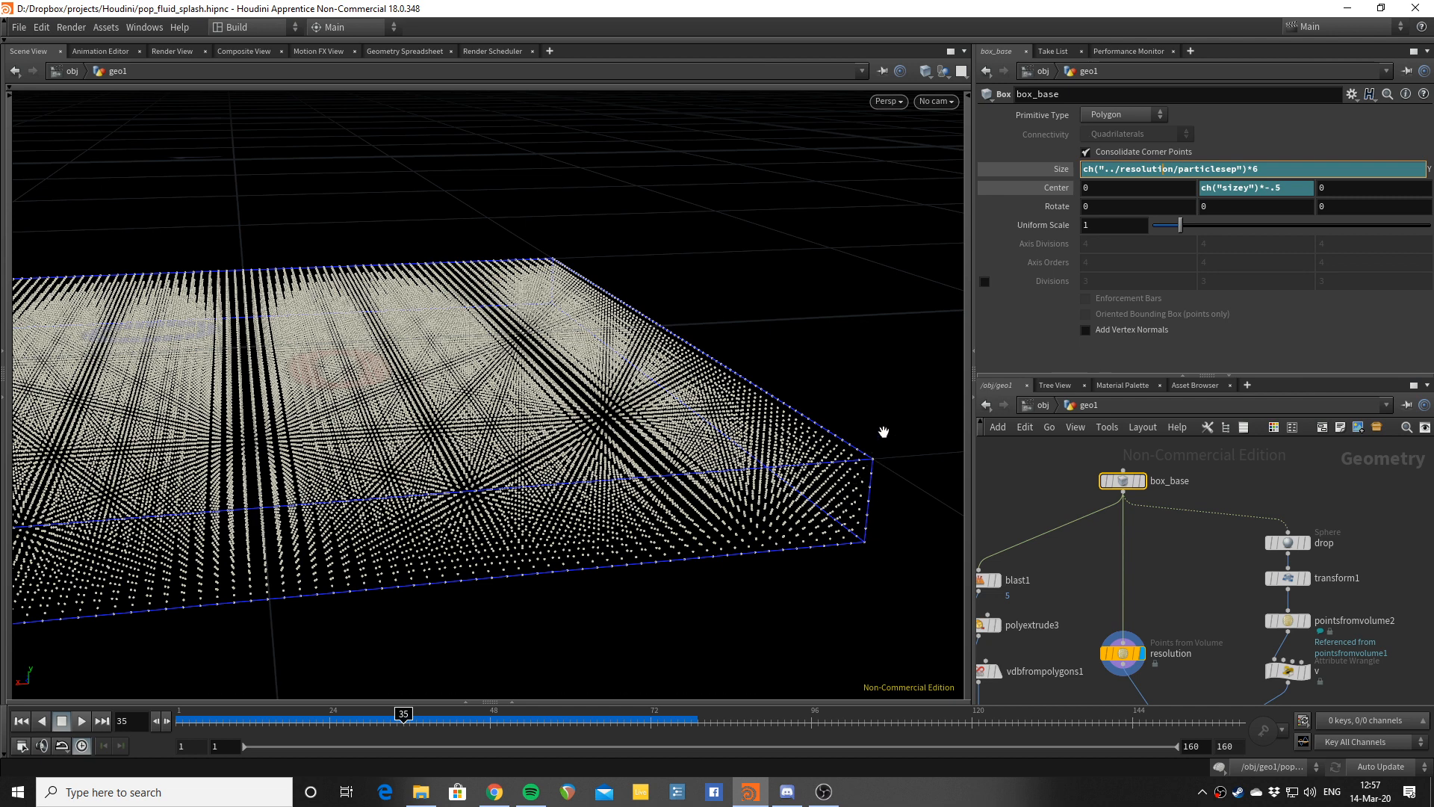
Step: Examine the layers of points along the corner and side edges of the box's point grid
scroll(823, 490, "down", 4)
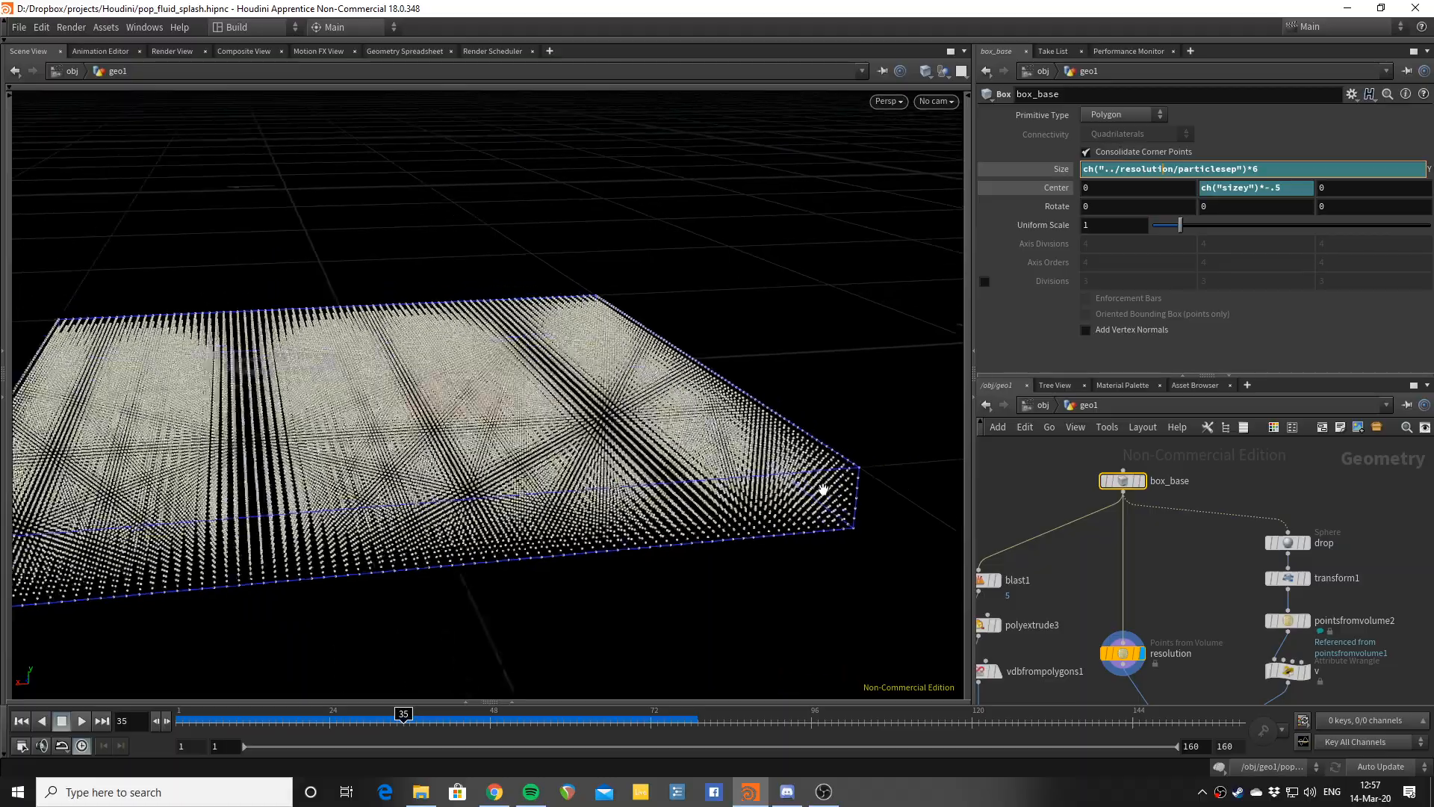
left_click_drag(824, 490, 762, 511)
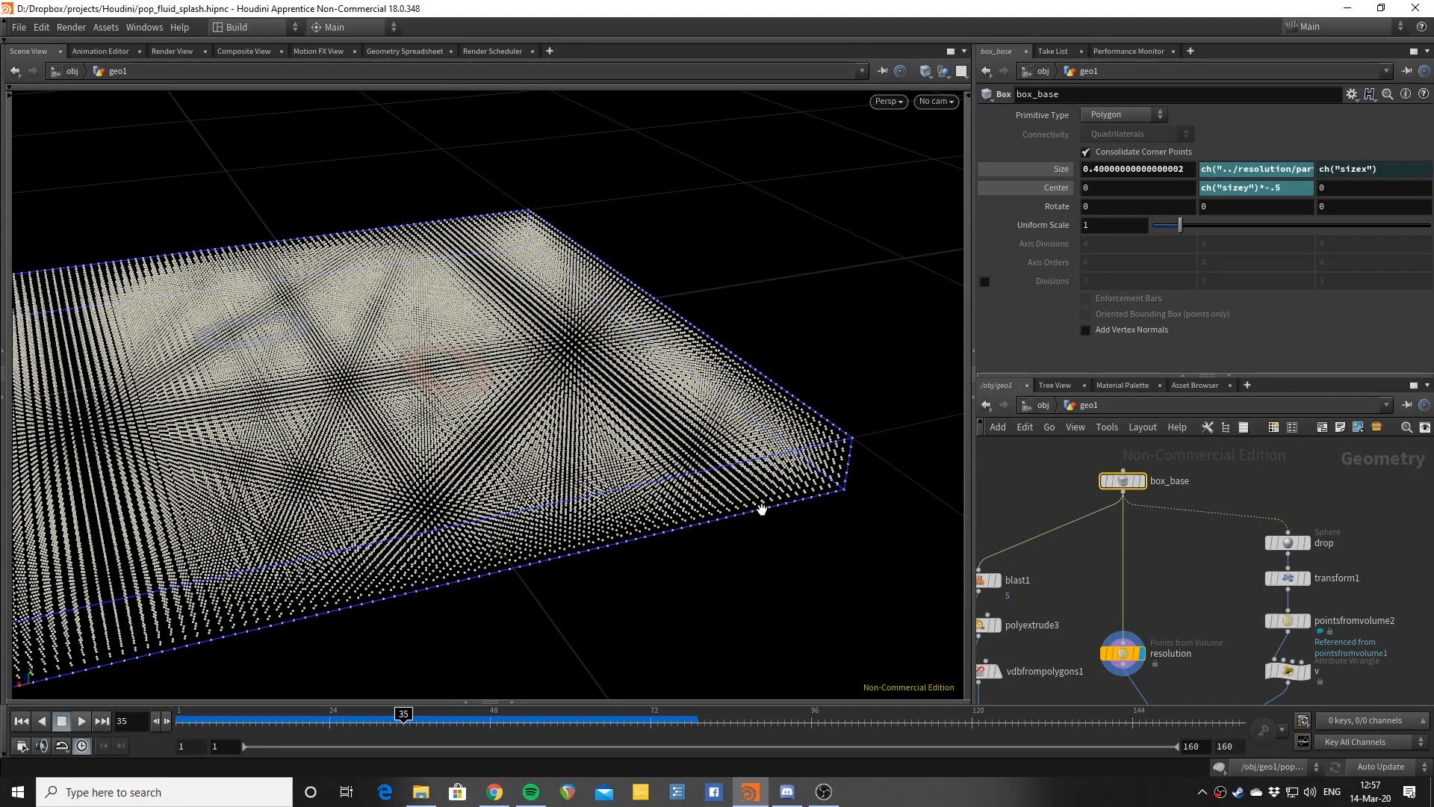
left_click_drag(787, 498, 833, 548)
right_click_drag(833, 547, 893, 480)
left_click_drag(893, 480, 856, 492)
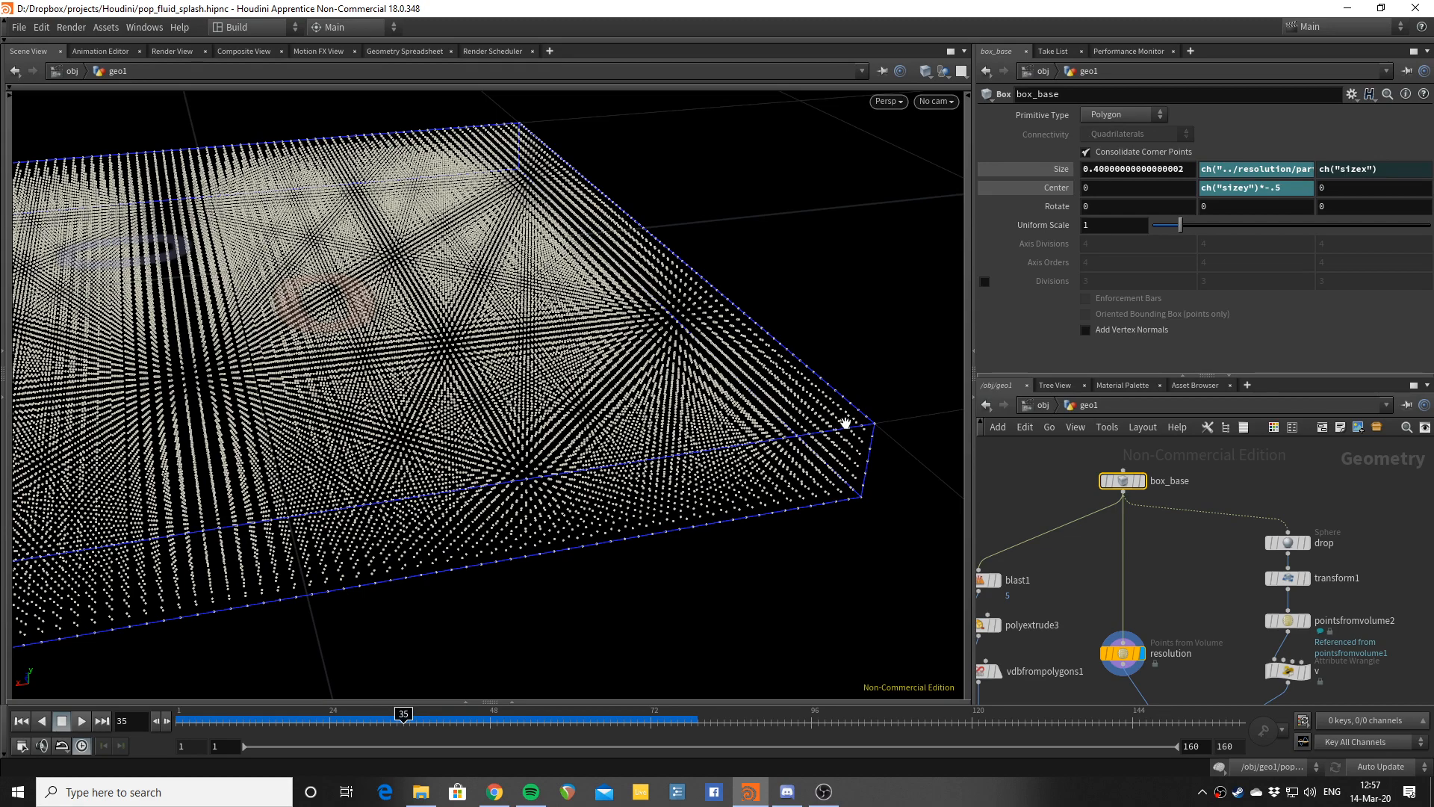
right_click_drag(844, 423, 865, 447)
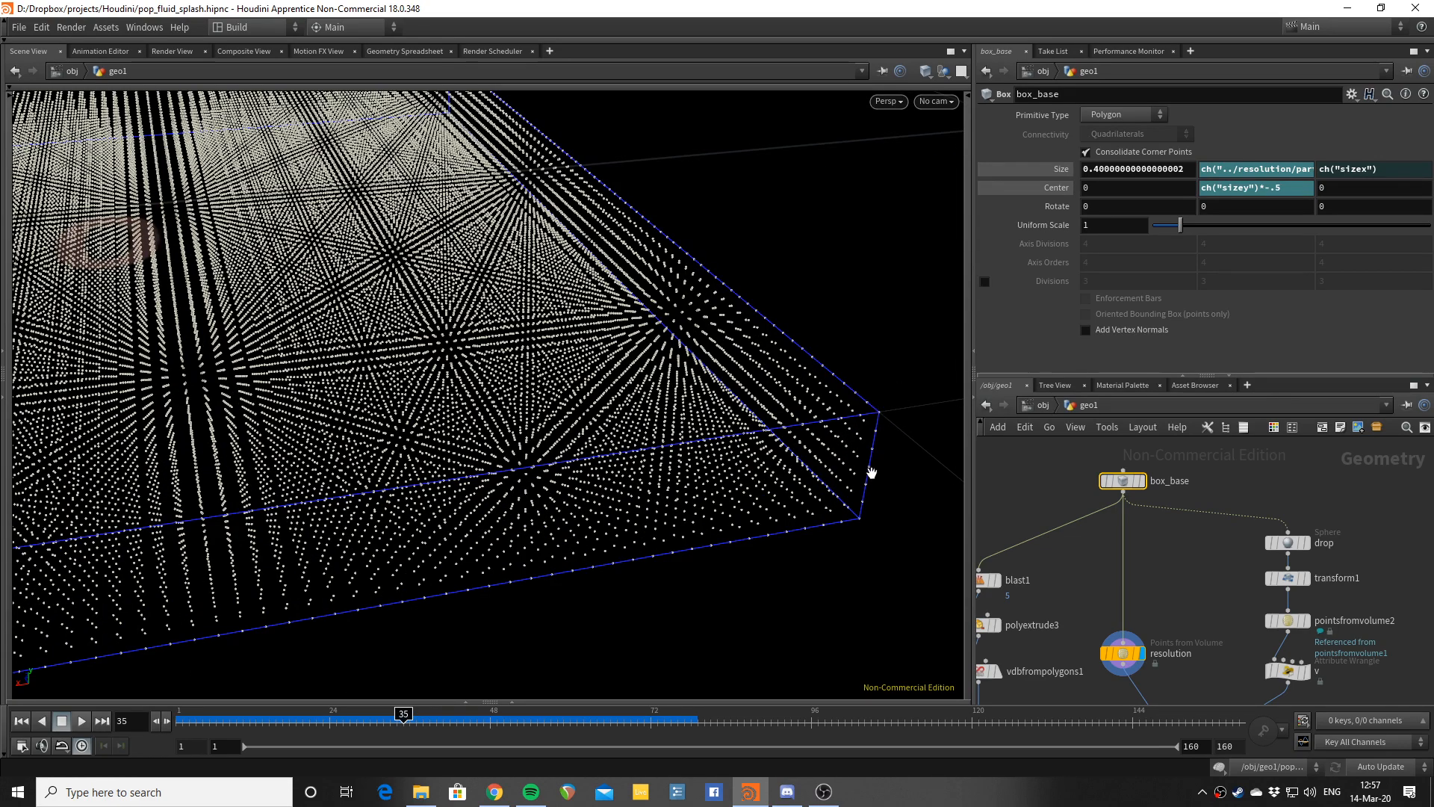
right_click_drag(871, 473, 726, 506)
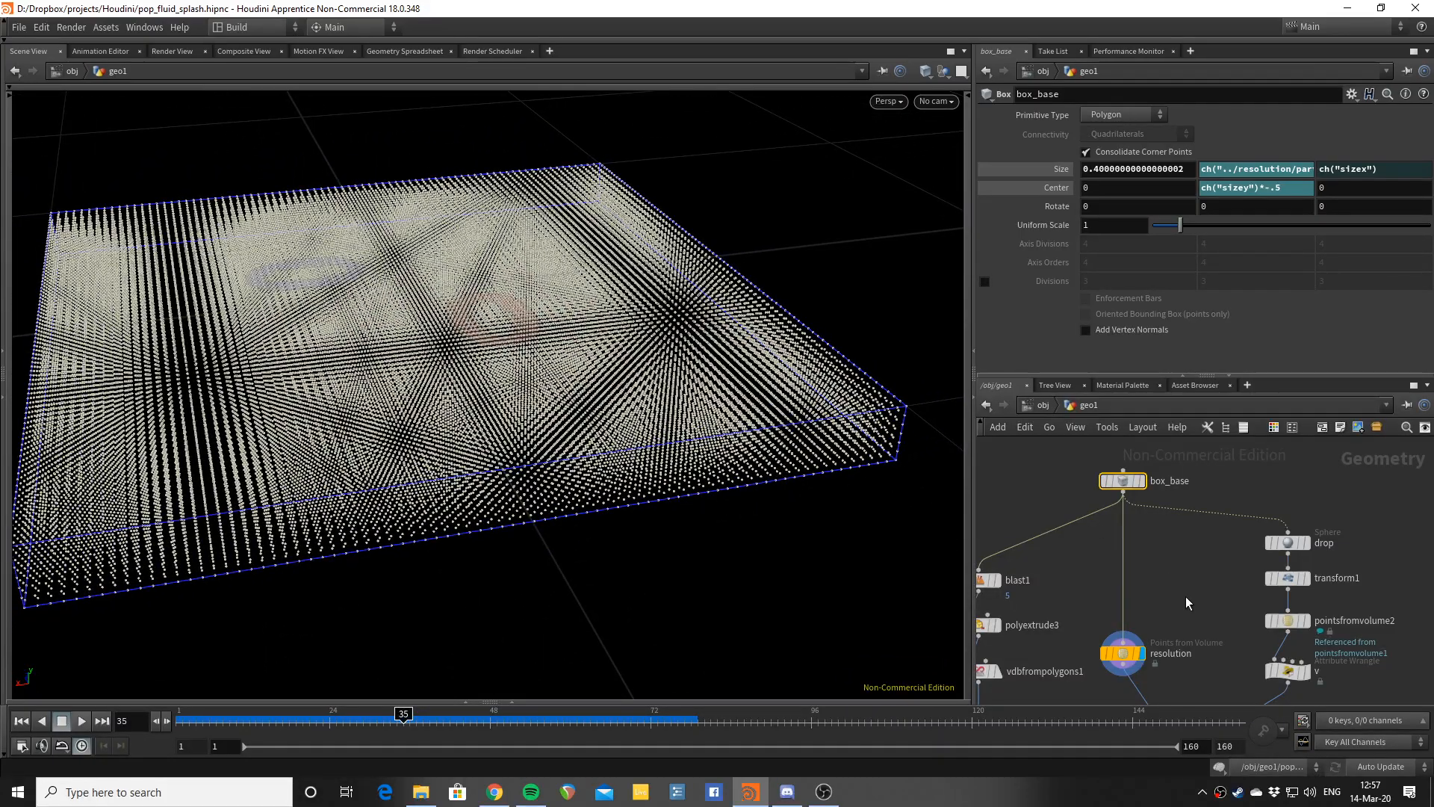
Step: Bring back the resolution node's parameters and review its point separation alongside the full point grid
middle_click_drag(1187, 597, 1219, 539)
scroll(1211, 570, "up", 1)
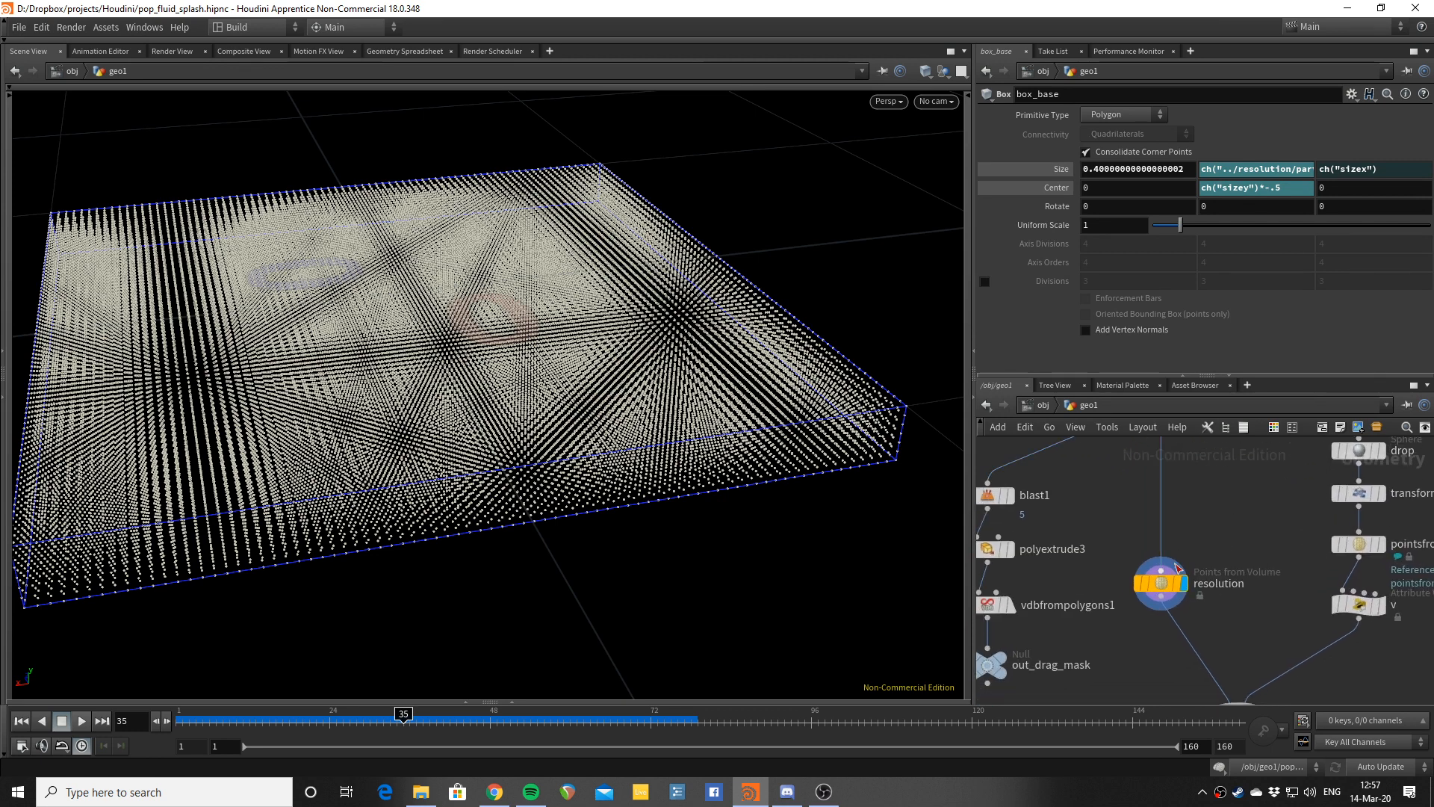
left_click(1177, 571)
middle_click_drag(1228, 442, 1203, 522)
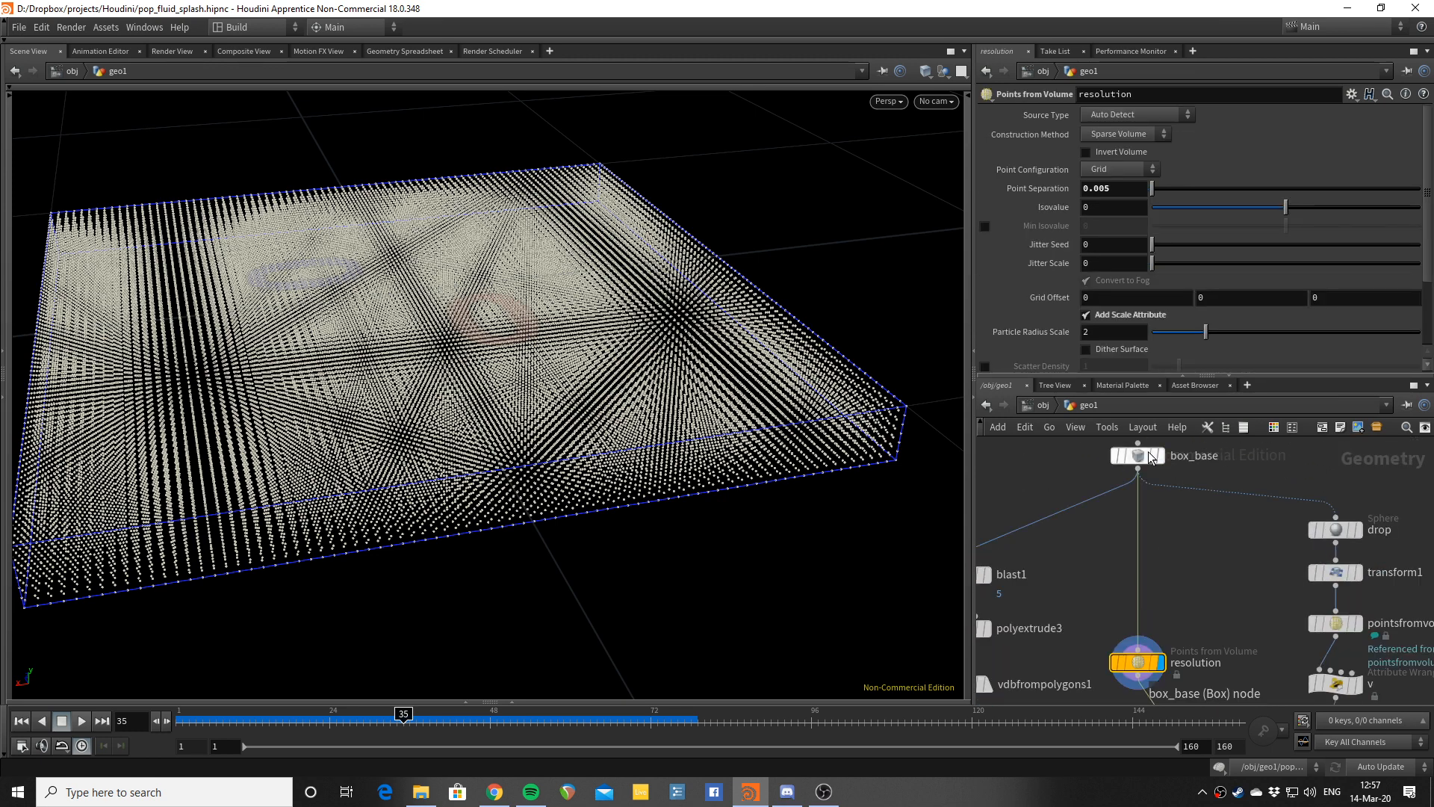
right_click_drag(567, 327, 575, 393)
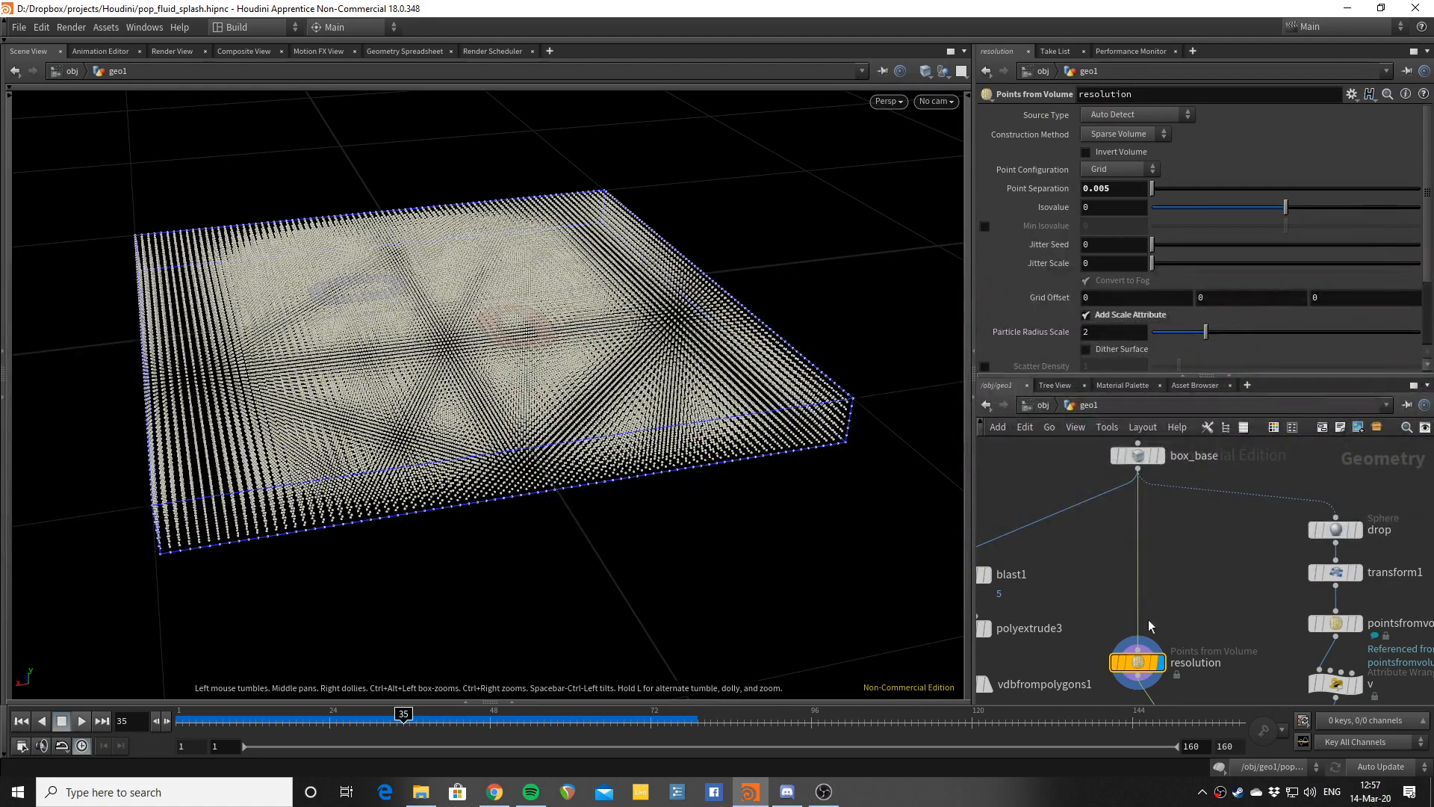
middle_click_drag(1252, 641, 1243, 554)
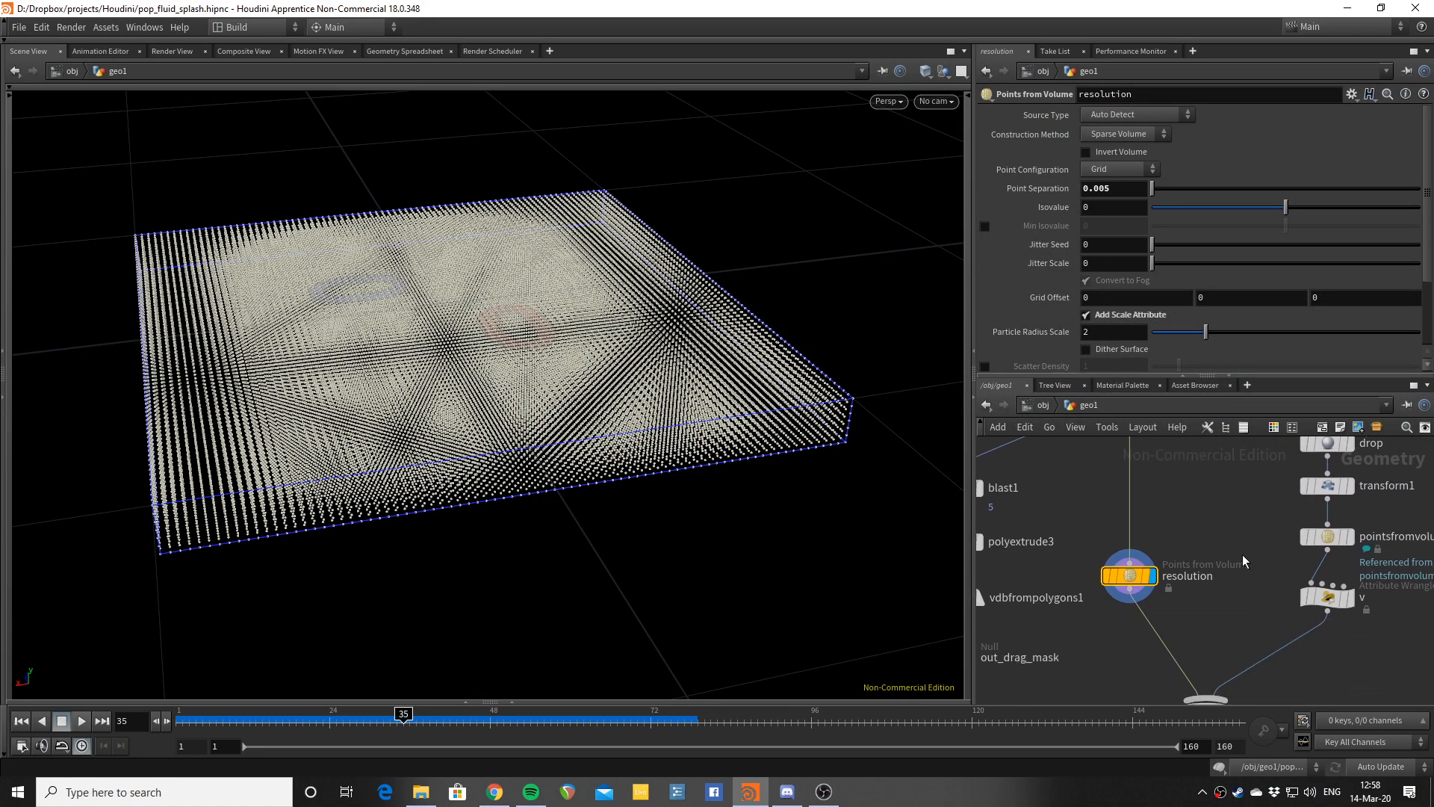
scroll(1246, 656, "down", 2)
left_click_drag(502, 247, 516, 352)
Step: Display the drop sphere's output in the viewport and bring it into view
middle_click_drag(1264, 517, 1200, 543)
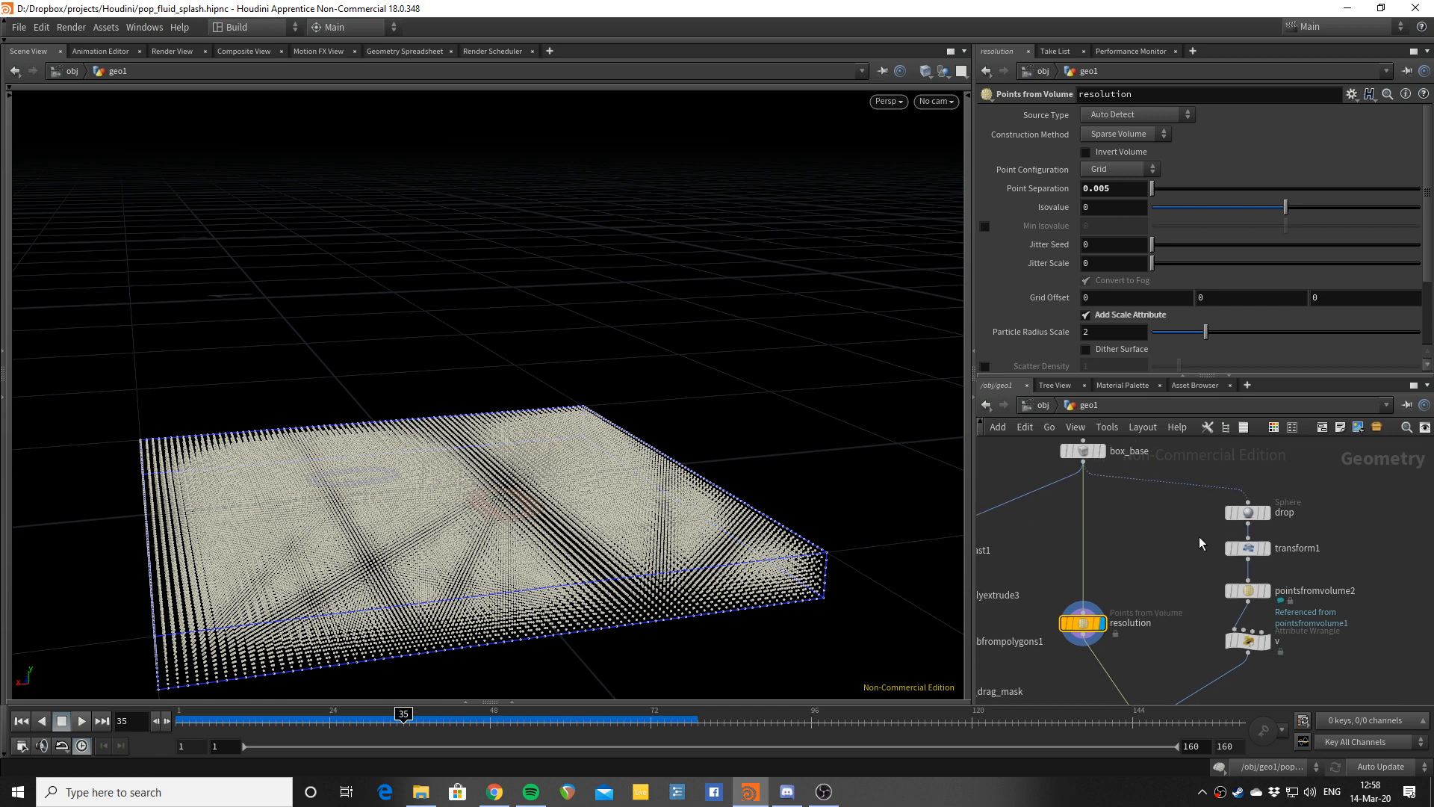
left_click(1268, 513)
scroll(650, 381, "down", 3)
middle_click_drag(590, 435, 580, 386)
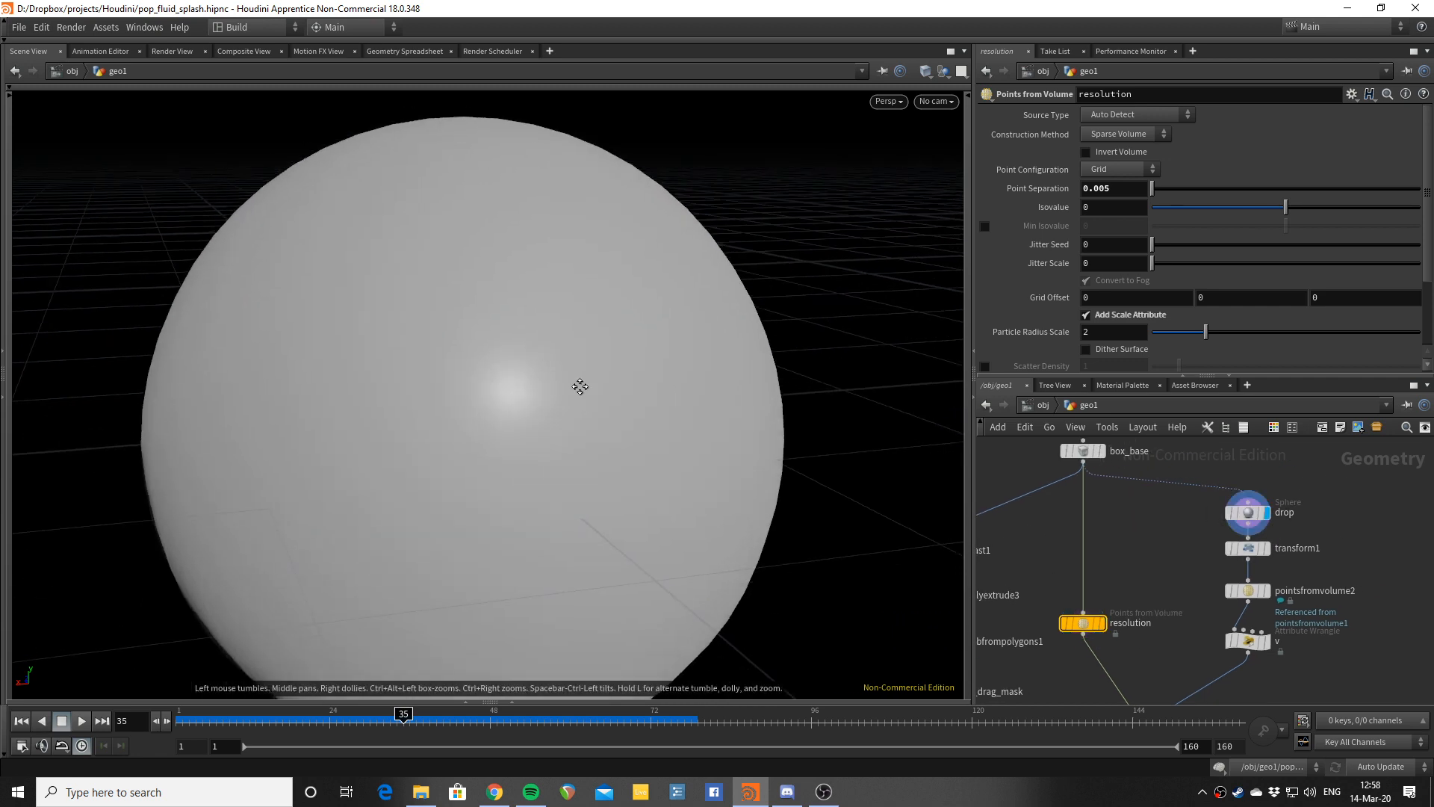
Step: Display the transform1 result on the drop sphere and show its translate and uniform scale parameters
left_click(1258, 547)
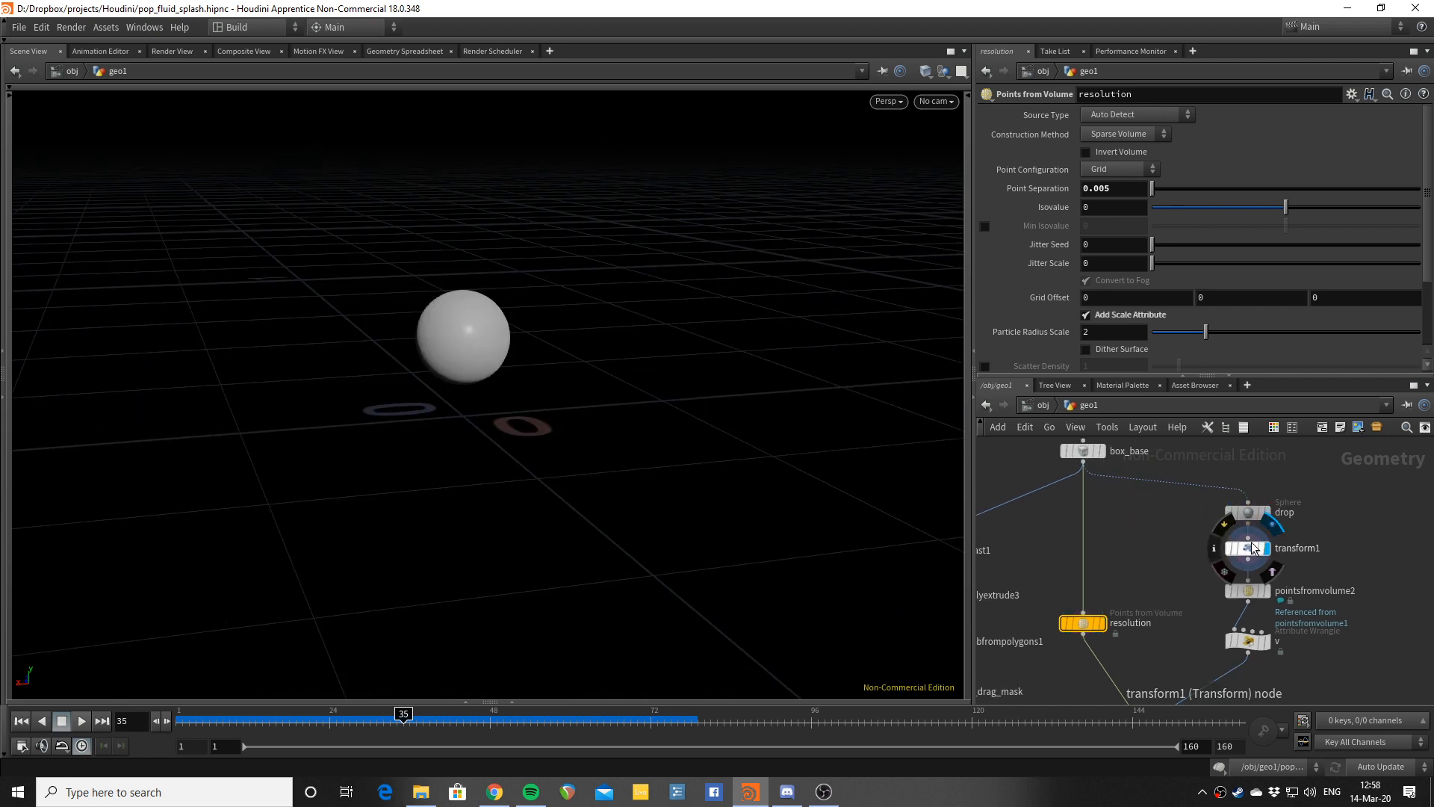
left_click(1252, 549)
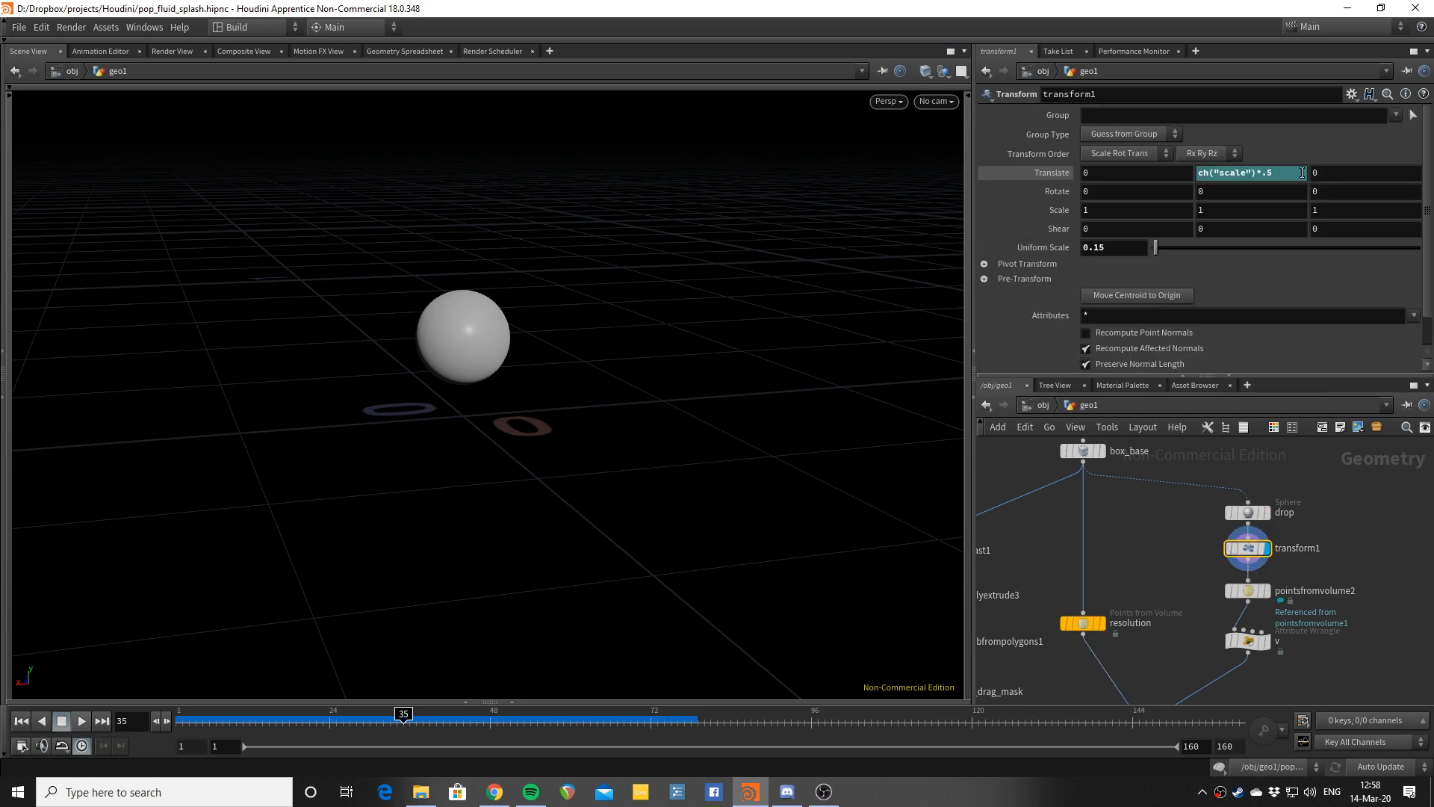
left_click_drag(634, 298, 562, 259)
Step: Display the merged base and drop points together in the viewport and return to the pointsfromvolume2 node
middle_click_drag(1166, 566, 1147, 471)
left_click(1143, 642)
left_click_drag(594, 333, 568, 408)
middle_click_drag(1119, 546, 1081, 574)
scroll(1242, 528, "up", 2)
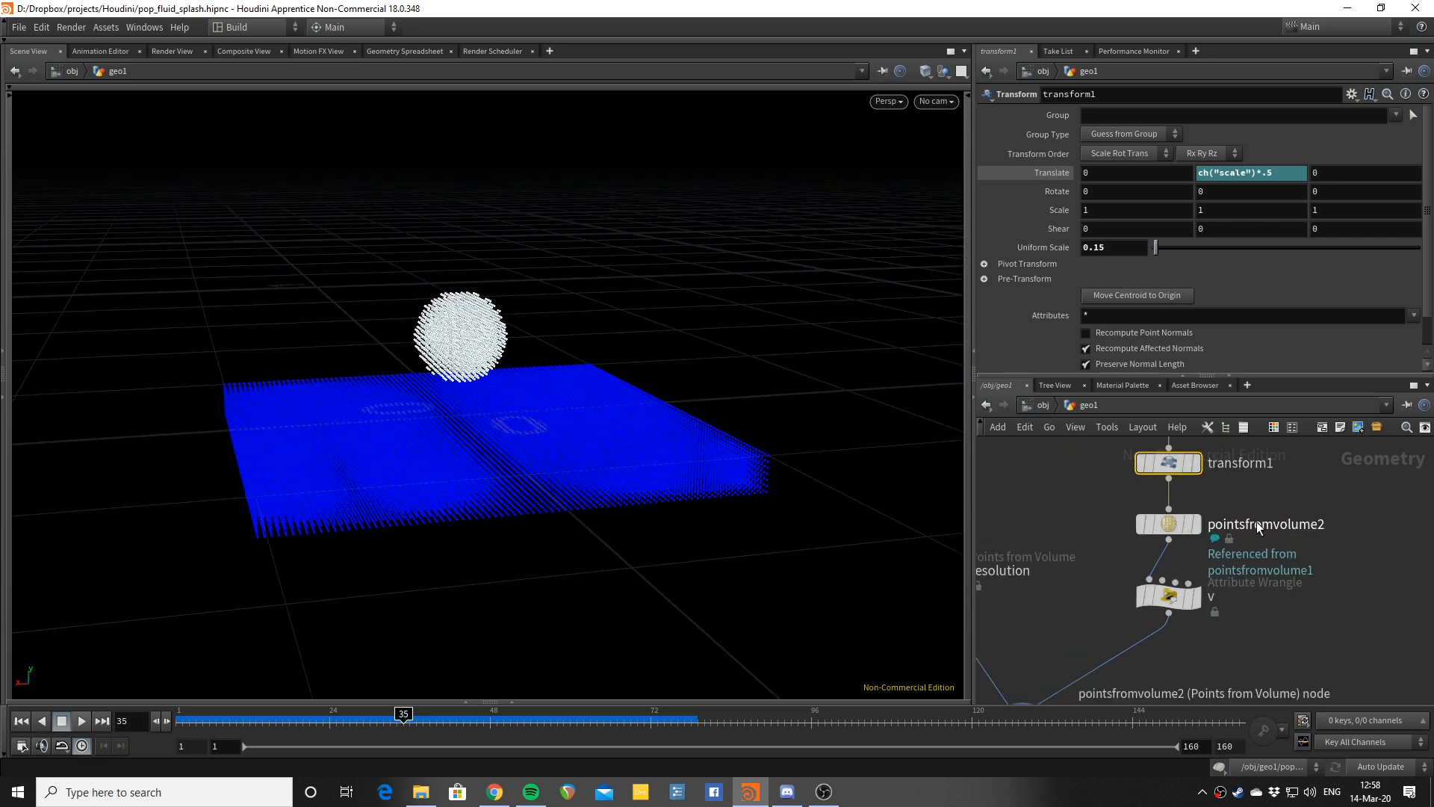
Step: Show the pointsfromvolume2 parameters and review its point separation and other settings referenced from the resolution node
middle_click_drag(1242, 529, 1290, 576)
left_click(1214, 576)
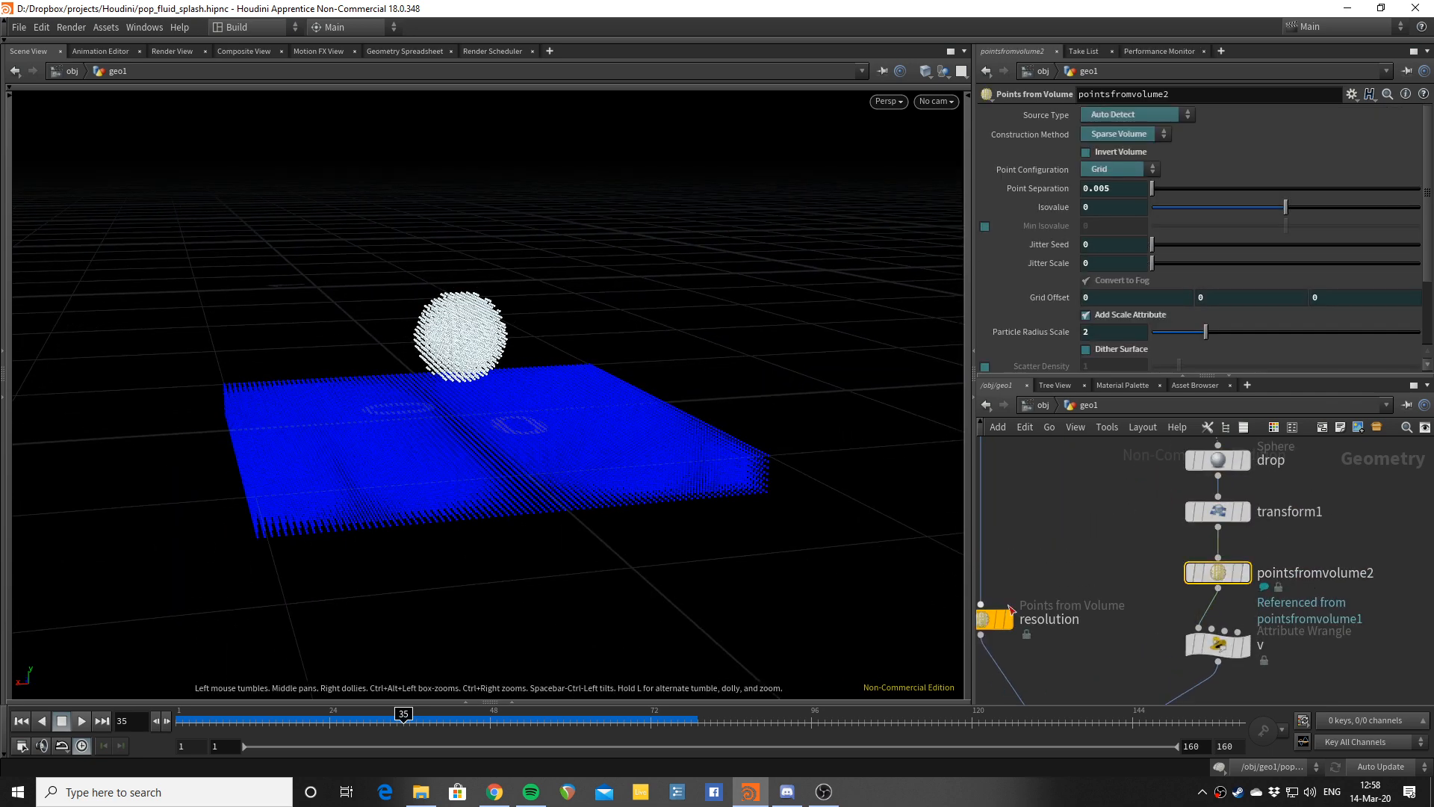
middle_click_drag(983, 618, 1091, 599)
middle_click_drag(1158, 540, 1126, 552)
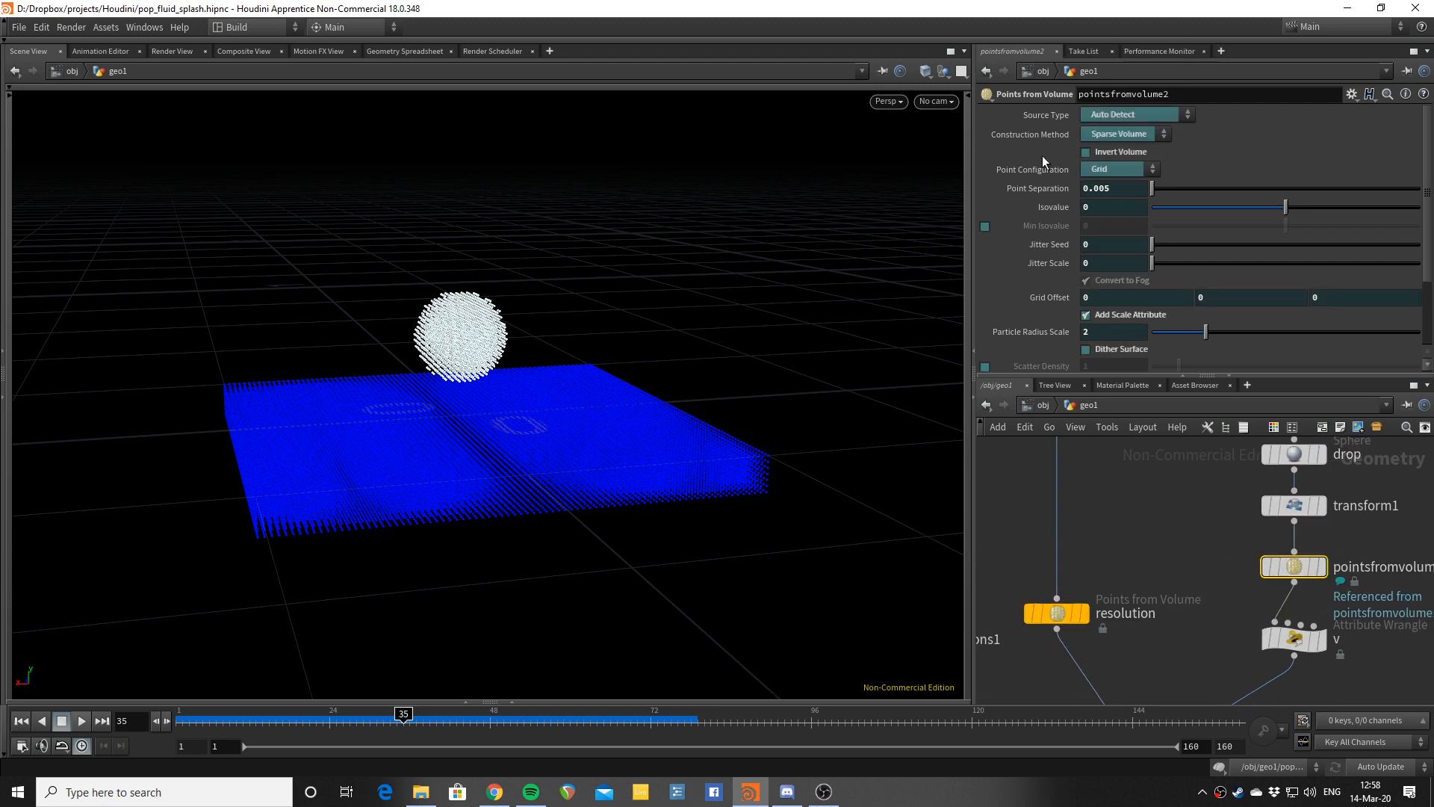
scroll(1195, 543, "down", 2)
scroll(1196, 535, "up", 2)
Step: Open the v attribute wrangle on the drop branch and review its velocity expression against the sphere above the base
middle_click_drag(1206, 595, 1171, 535)
left_click(1282, 566)
scroll(1191, 483, "down", 1)
scroll(1194, 524, "down", 2)
scroll(1189, 576, "up", 3)
mouse_move(1233, 562)
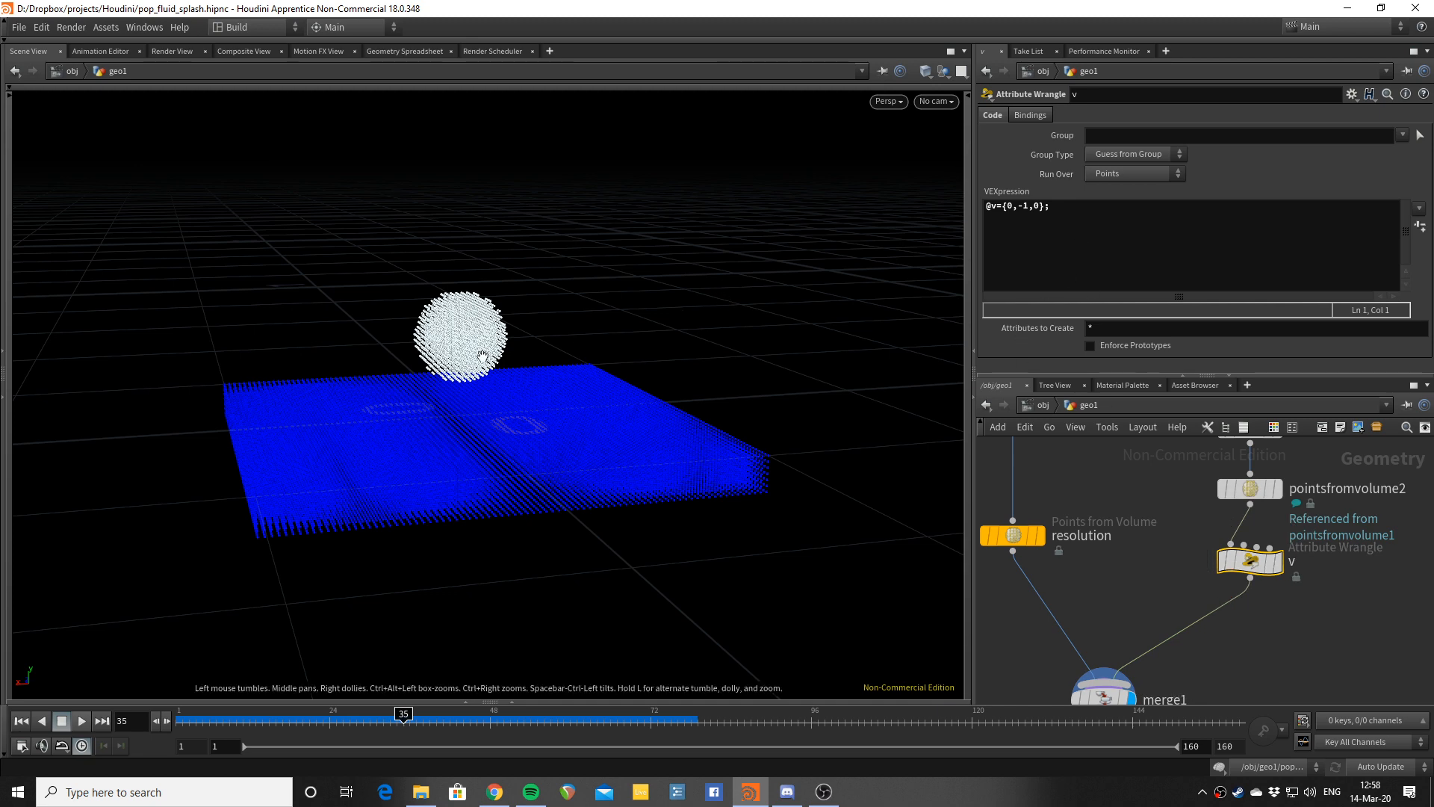
left_click_drag(441, 361, 451, 340)
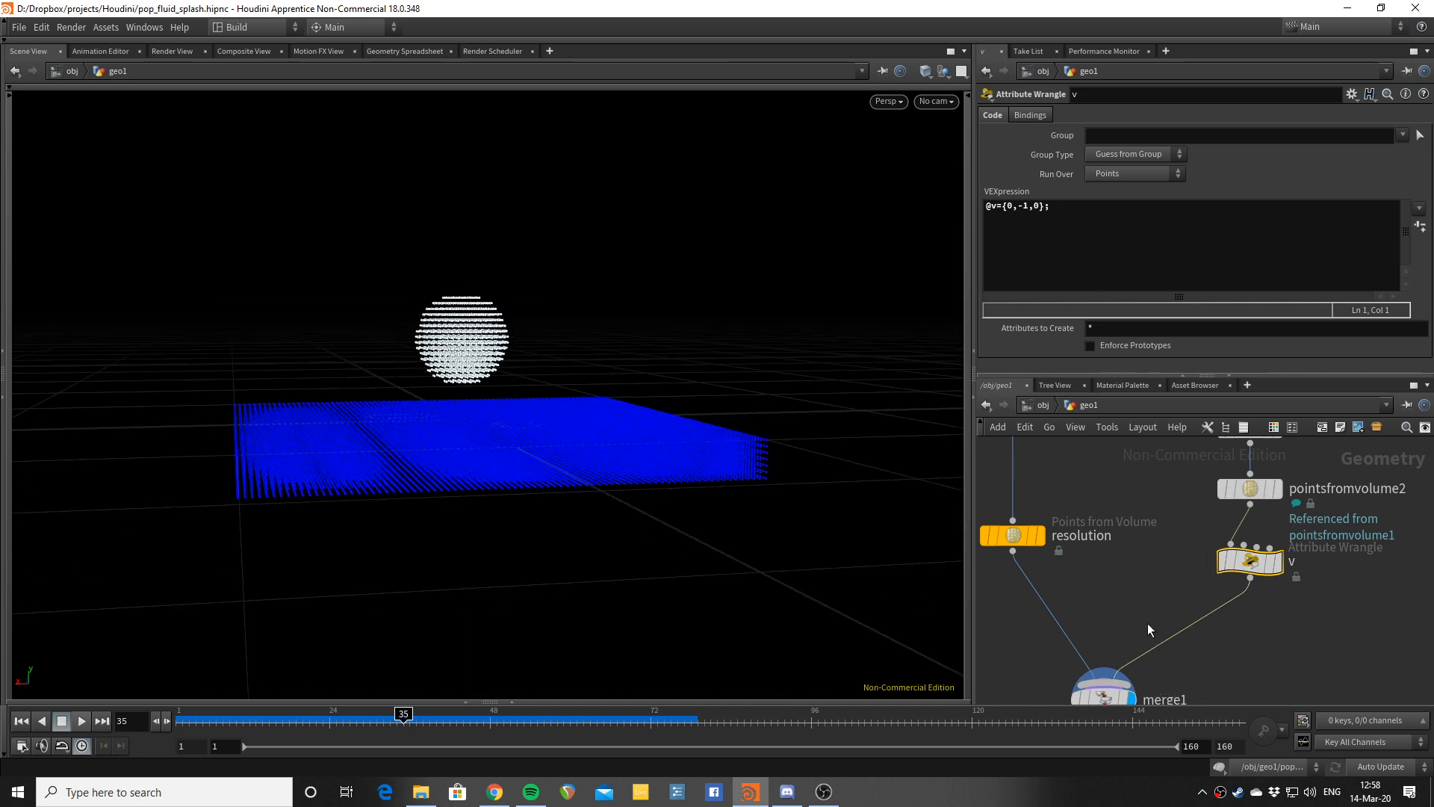
Step: Check the input operators of merge1 and bring back the resolution node's parameters
scroll(1125, 565, "down", 3)
middle_click_drag(1118, 553, 1199, 608)
scroll(1193, 490, "up", 3)
left_click(1181, 629)
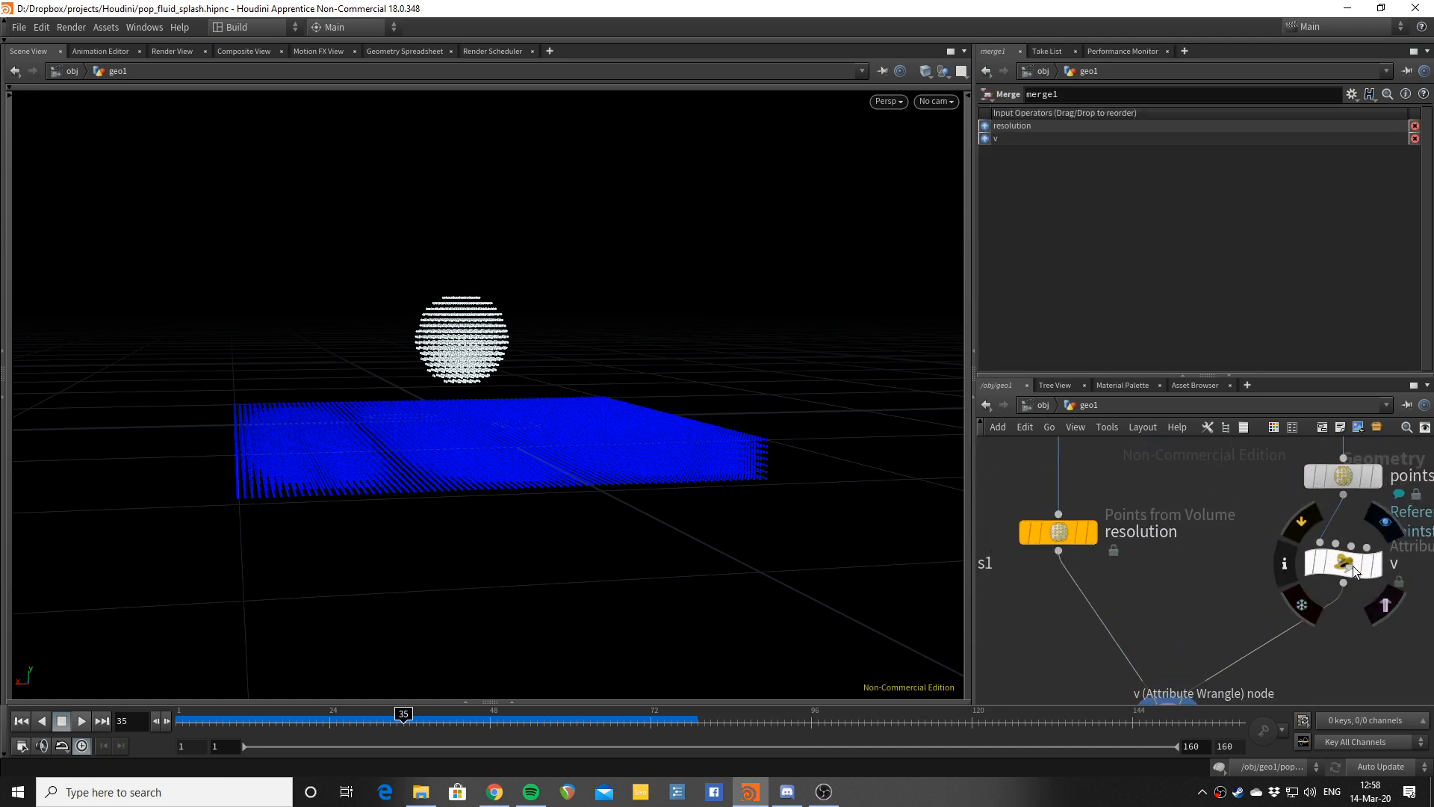
left_click(1383, 569)
left_click(1063, 529)
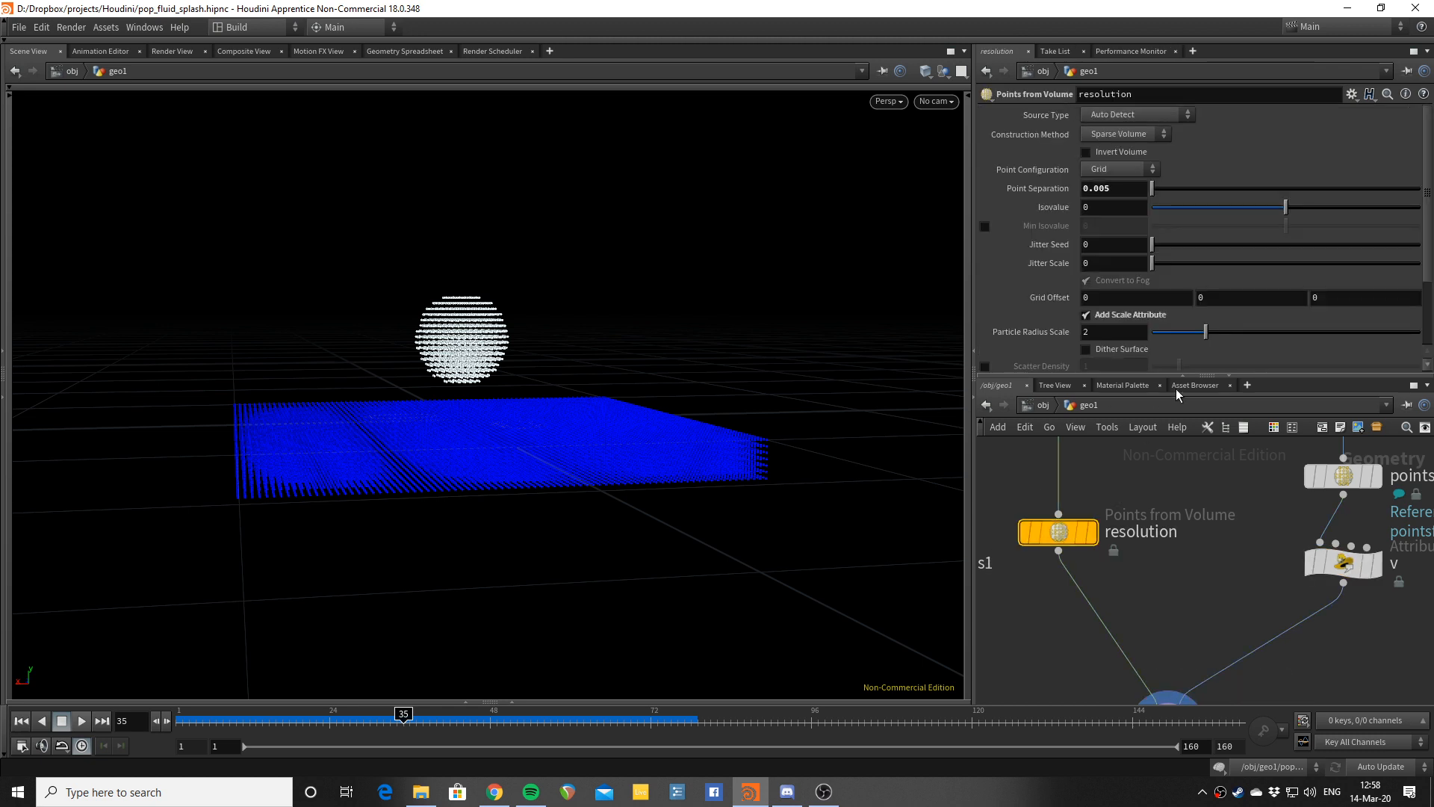
Step: Display the blast1 result from the mask branch in the viewport and examine the open-topped box
scroll(1176, 590, "down", 4)
middle_click_drag(1191, 534, 1288, 575)
scroll(1196, 599, "up", 3)
scroll(1225, 574, "down", 1)
middle_click_drag(1063, 570, 1165, 549)
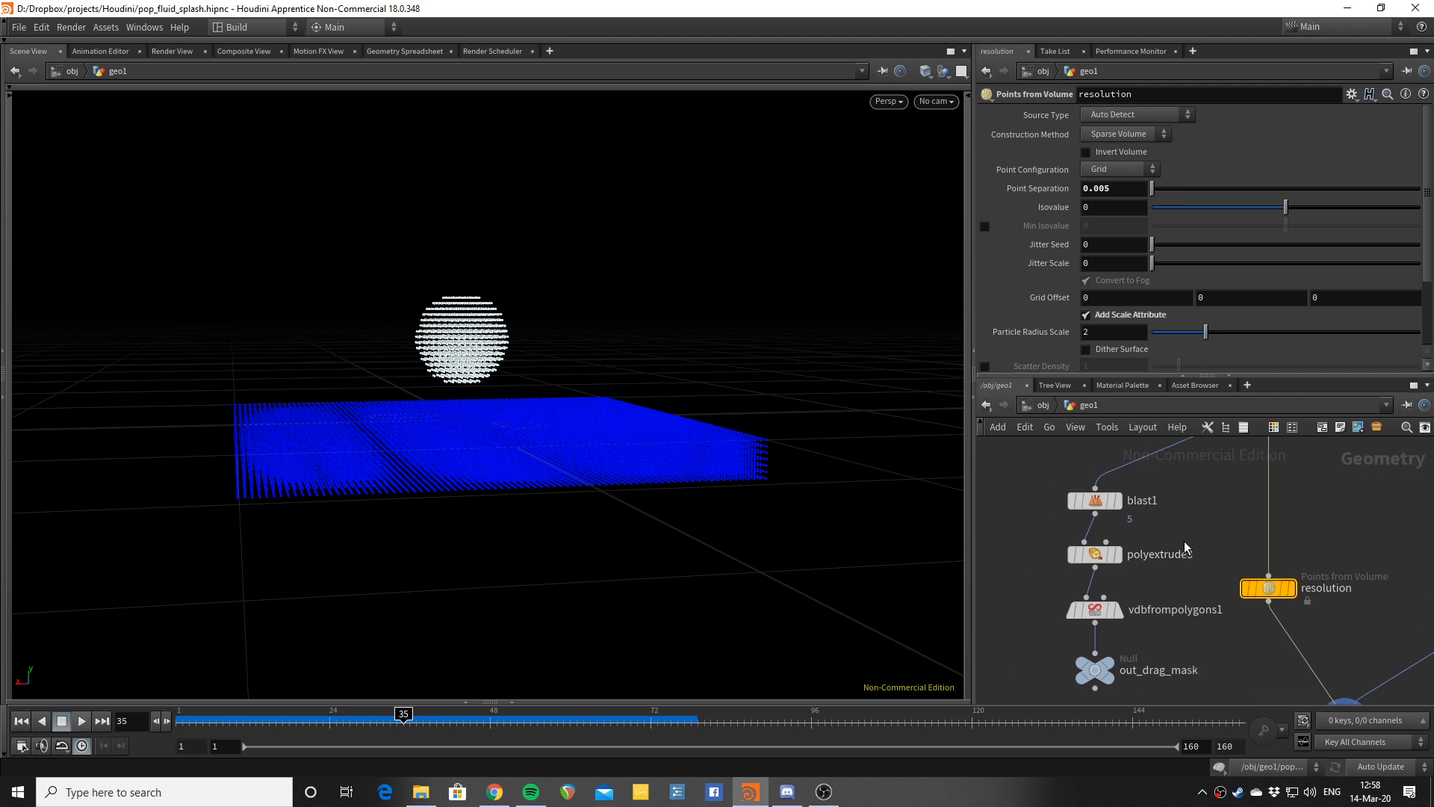
left_click(1120, 510)
left_click_drag(676, 426, 717, 473)
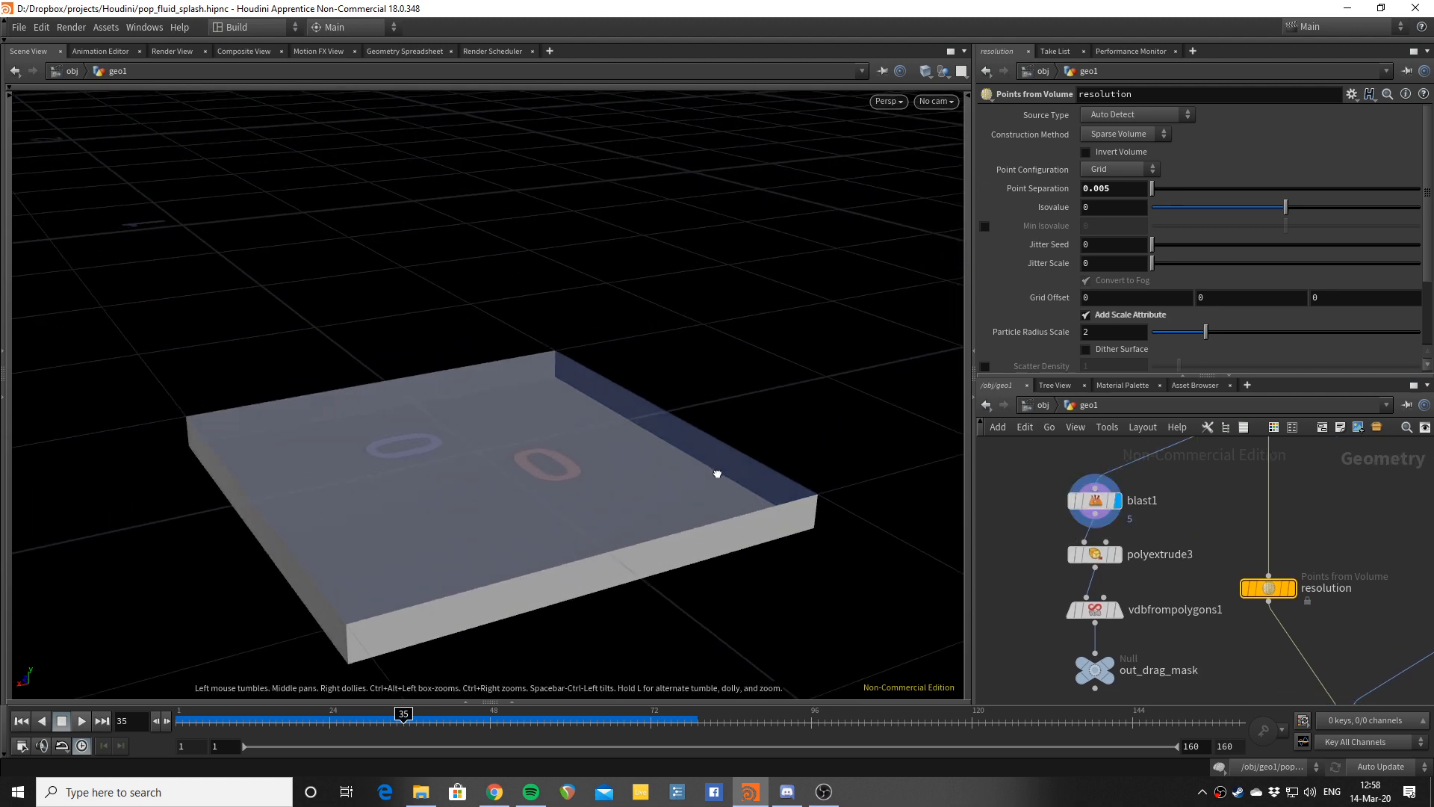
middle_click_drag(1104, 615, 1091, 576)
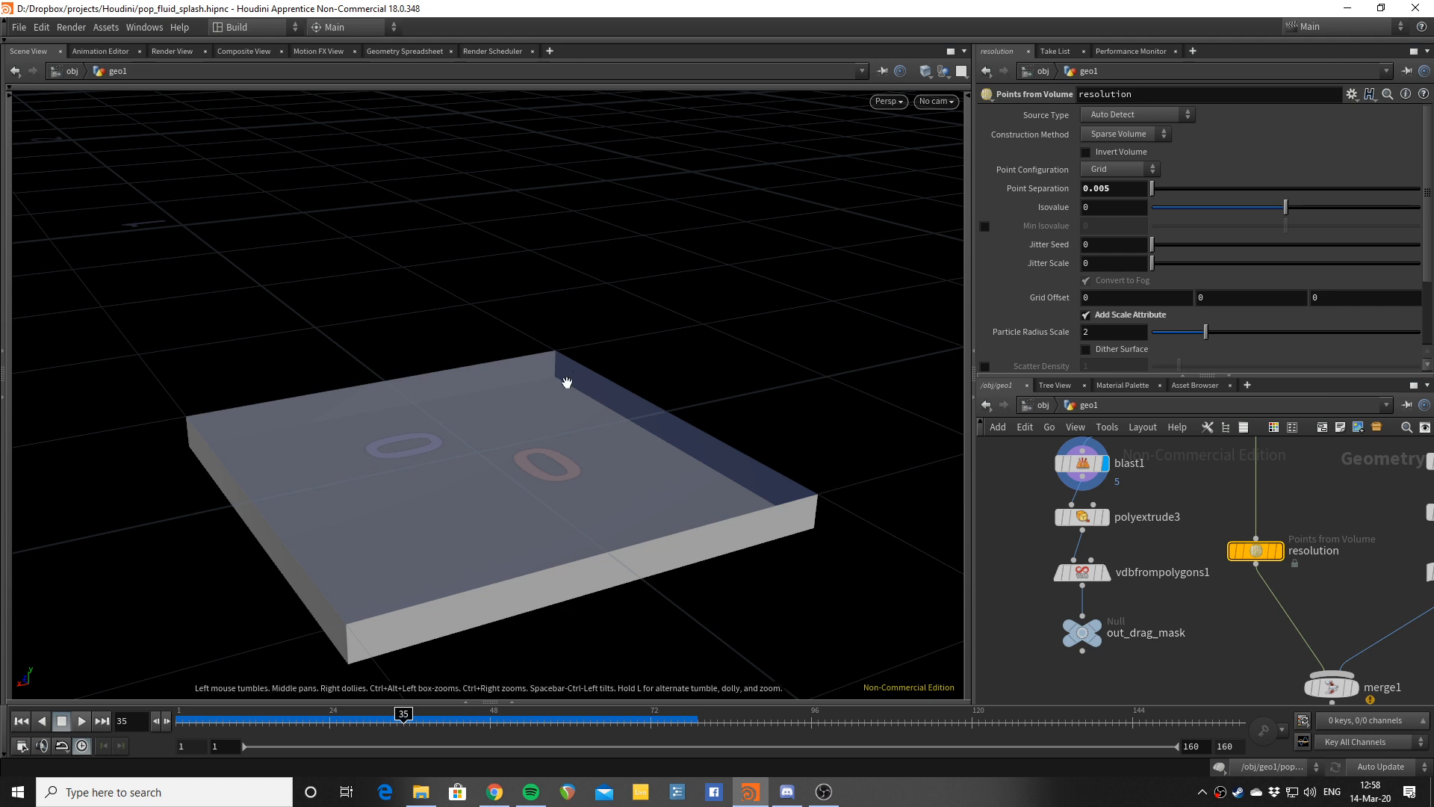
scroll(1172, 514, "down", 5)
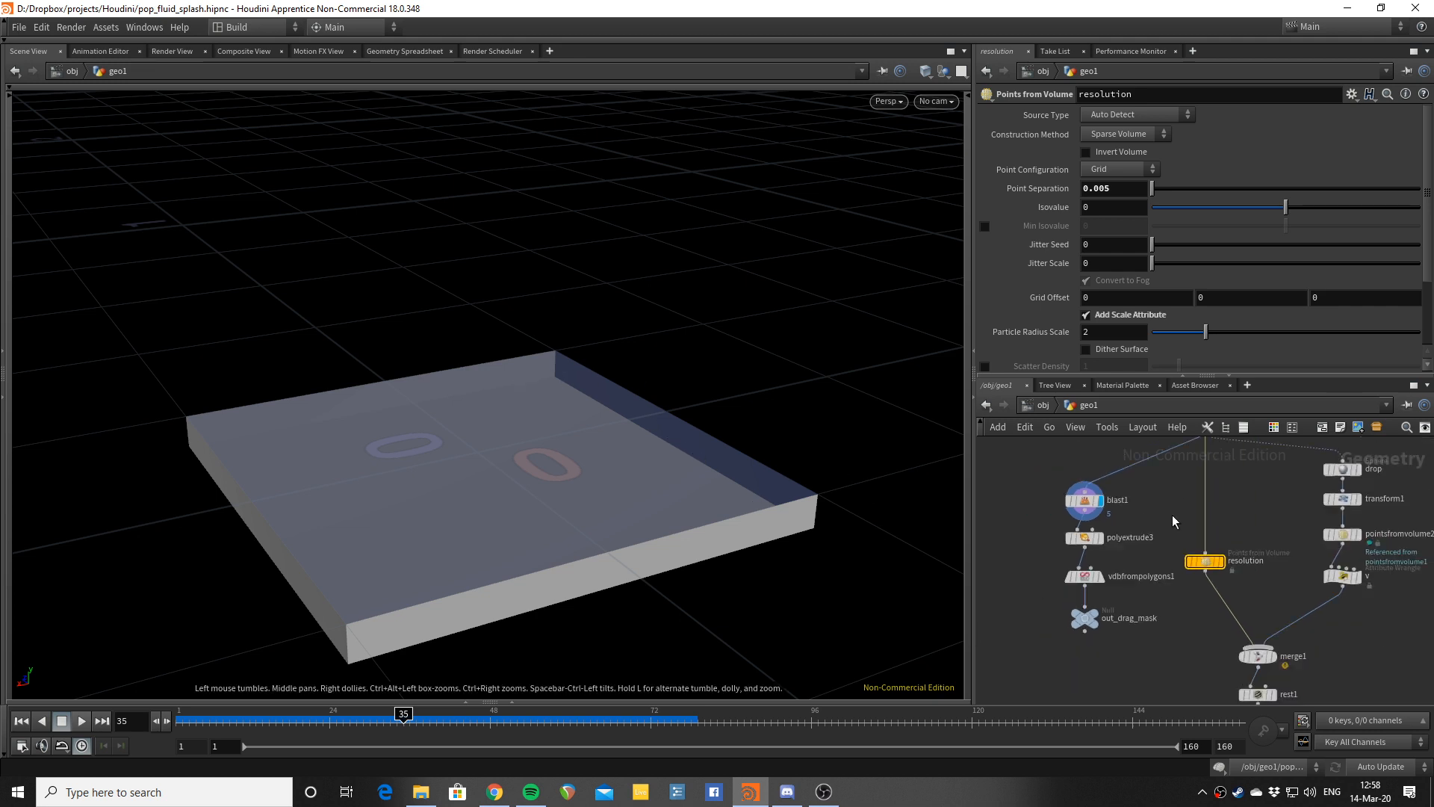
left_click_drag(582, 369, 522, 338)
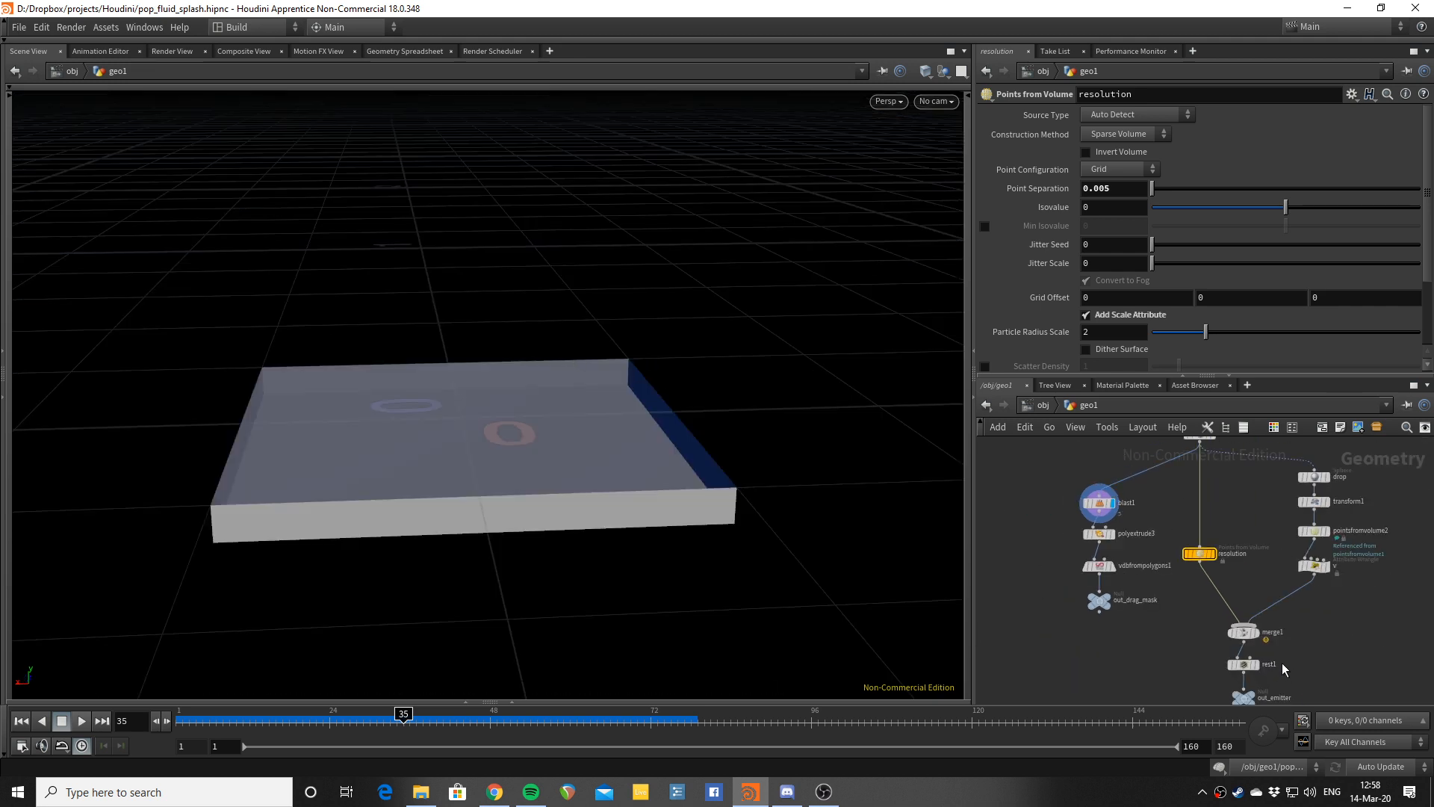
Step: Display the popnet simulation, play it from the first frame, and stop at frame 70 to inspect the splash walls
middle_click_drag(1279, 691, 1285, 565)
left_click(1266, 632)
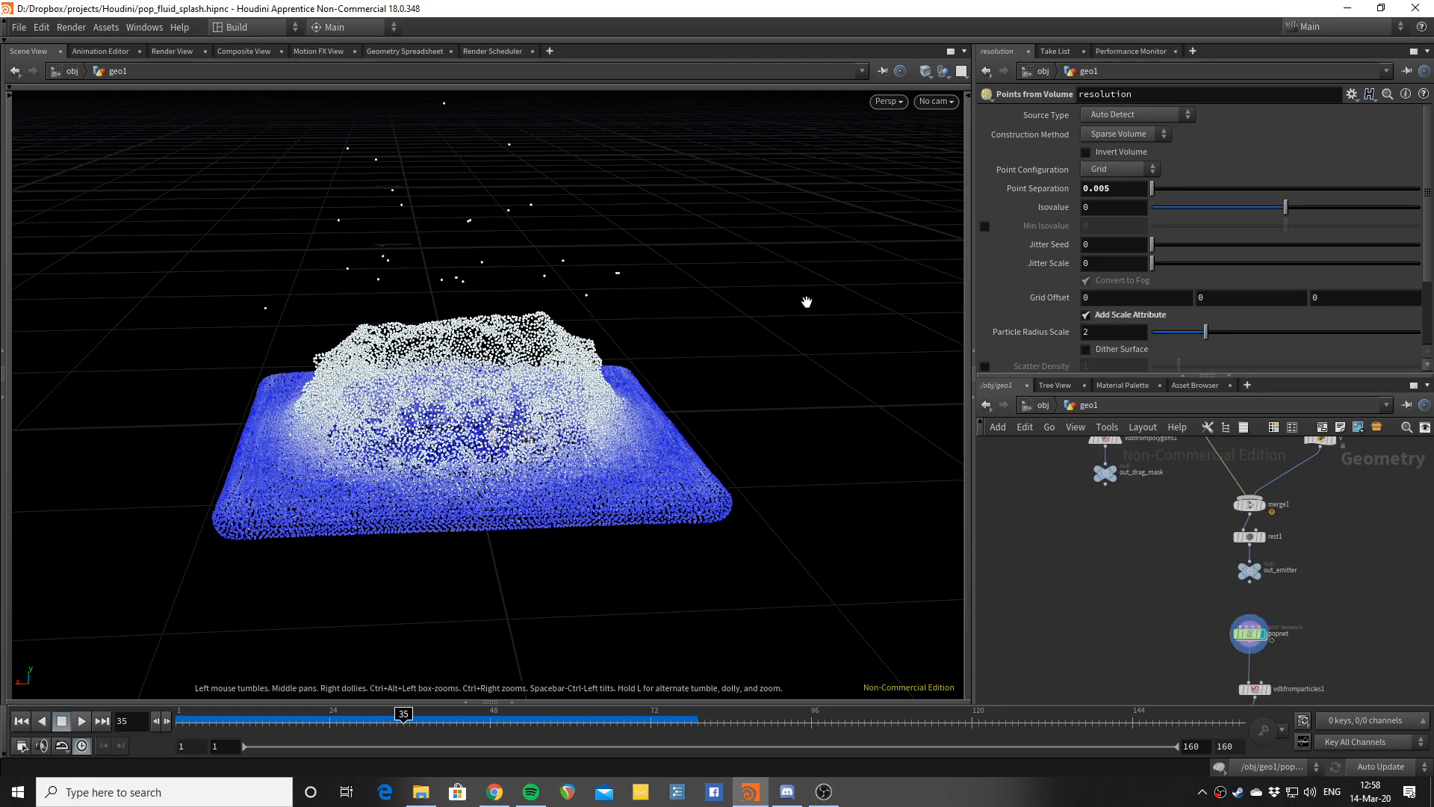
key("ctrl+Up")
key("Up")
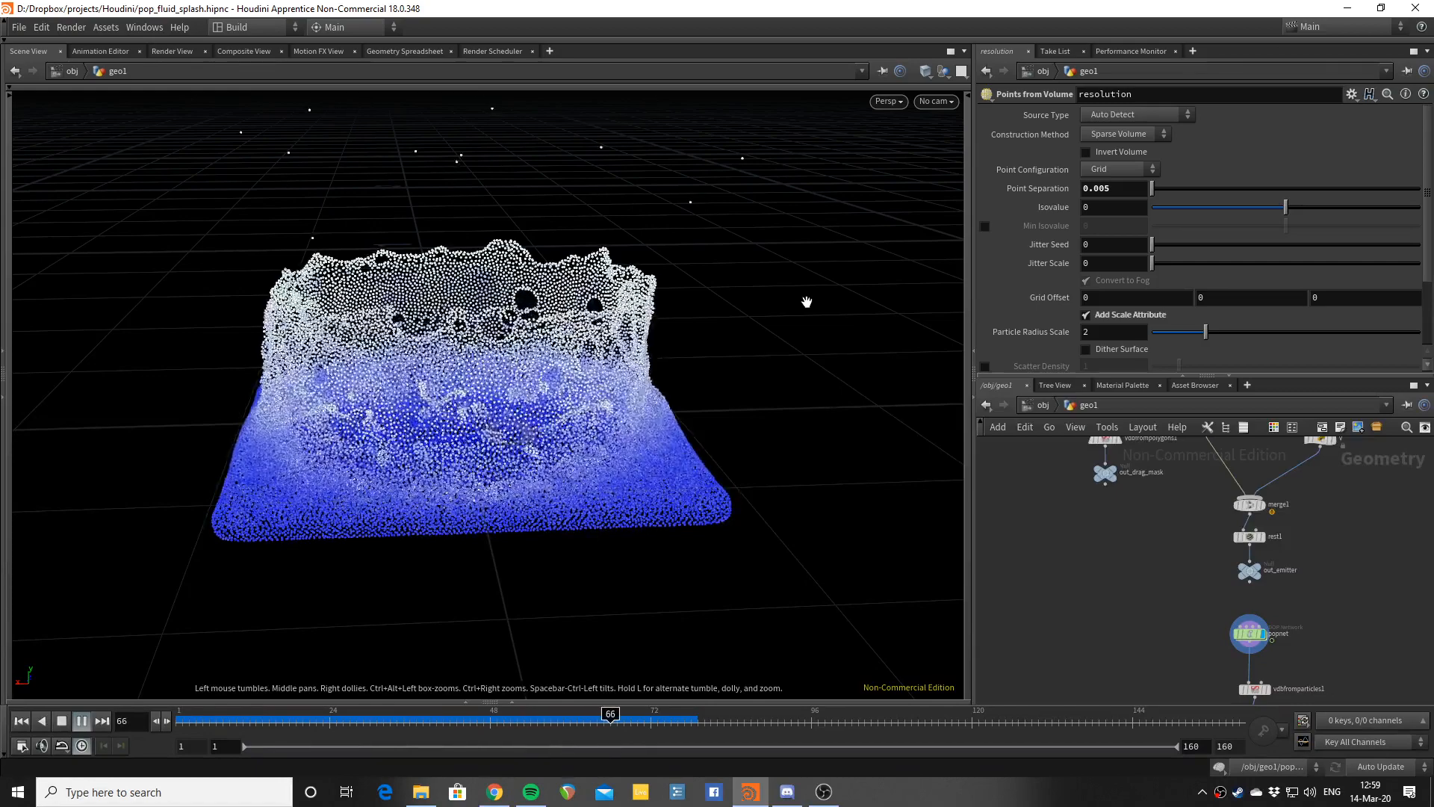
key("Up")
left_click_drag(700, 414, 663, 381)
left_click_drag(621, 472, 638, 564)
Step: Display blast1 again and trace the drag mask branch from box_base down to out_drag_mask
middle_click_drag(1126, 514, 1124, 626)
scroll(1123, 624, "up", 3)
middle_click_drag(1168, 514, 1202, 549)
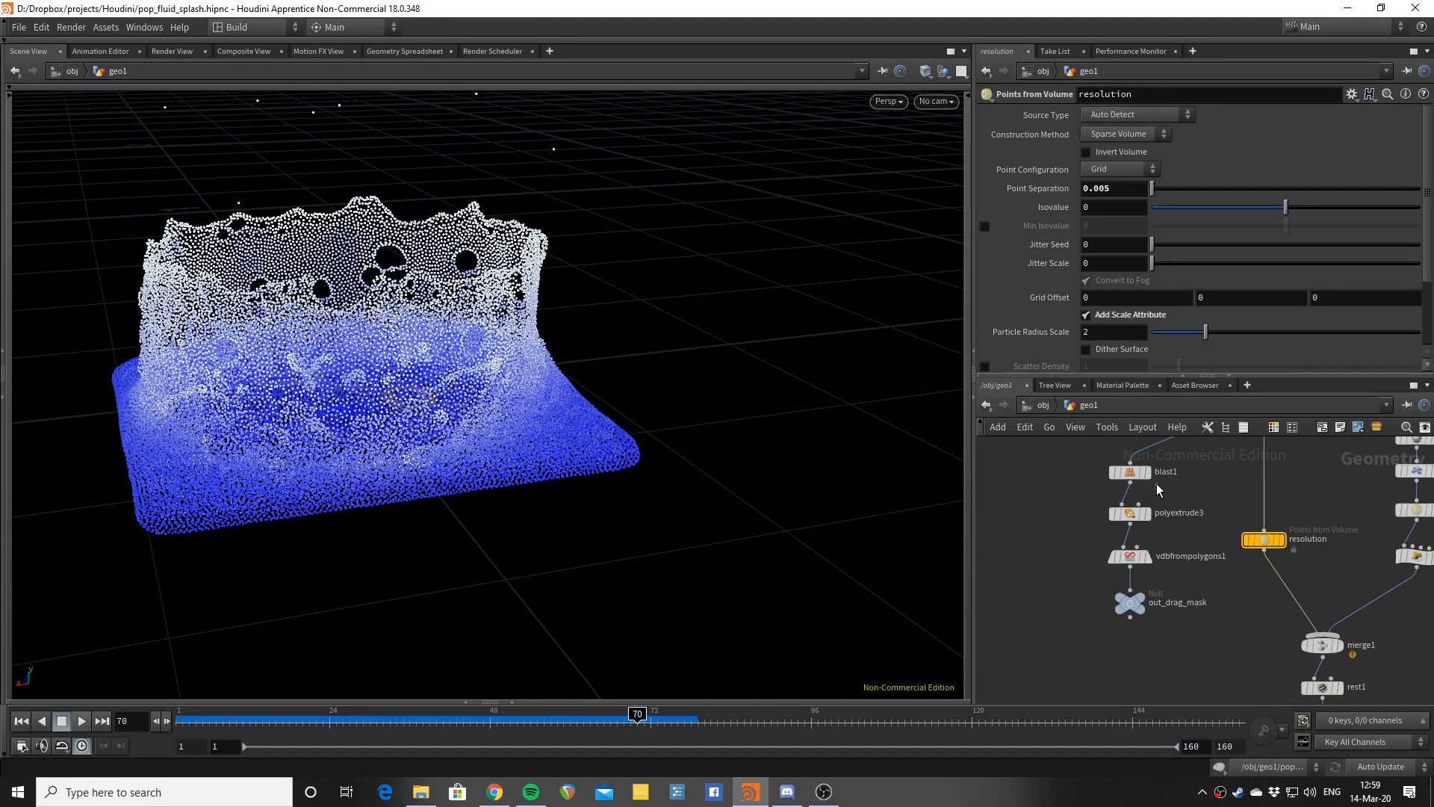
left_click(1148, 475)
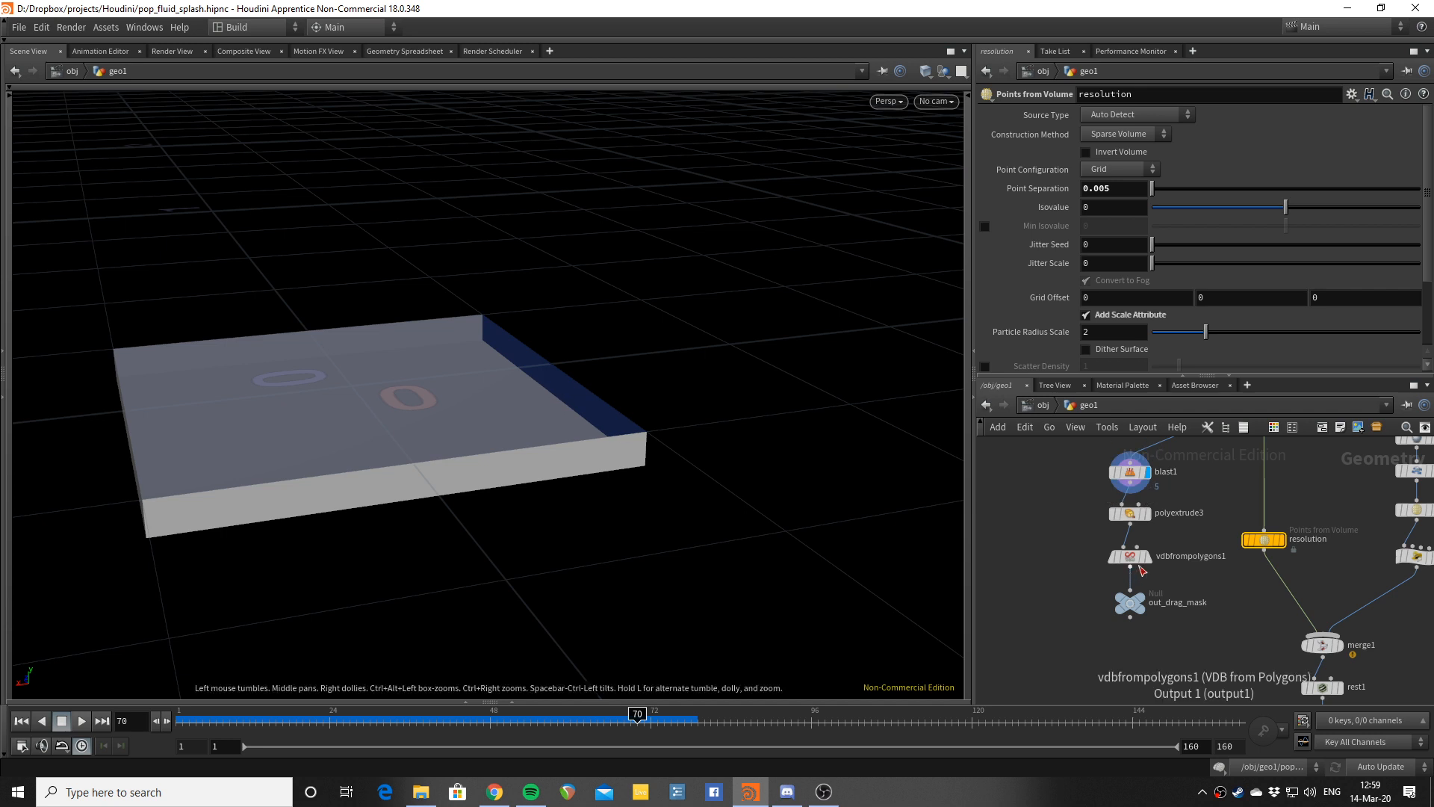
left_click_drag(646, 360, 682, 354)
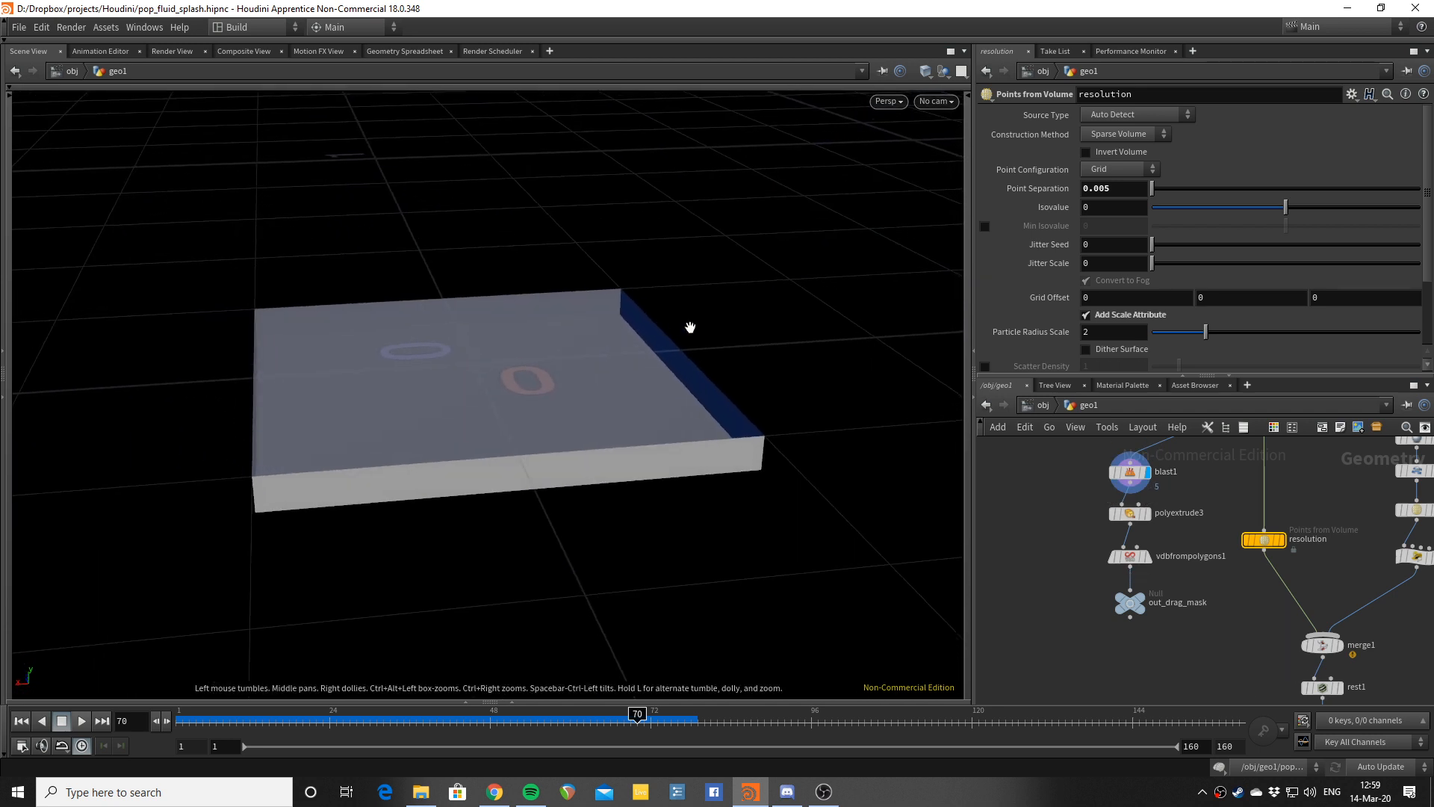
scroll(1253, 473, "up", 1)
scroll(1253, 473, "down", 3)
middle_click_drag(1252, 473, 1208, 573)
scroll(1196, 500, "up", 2)
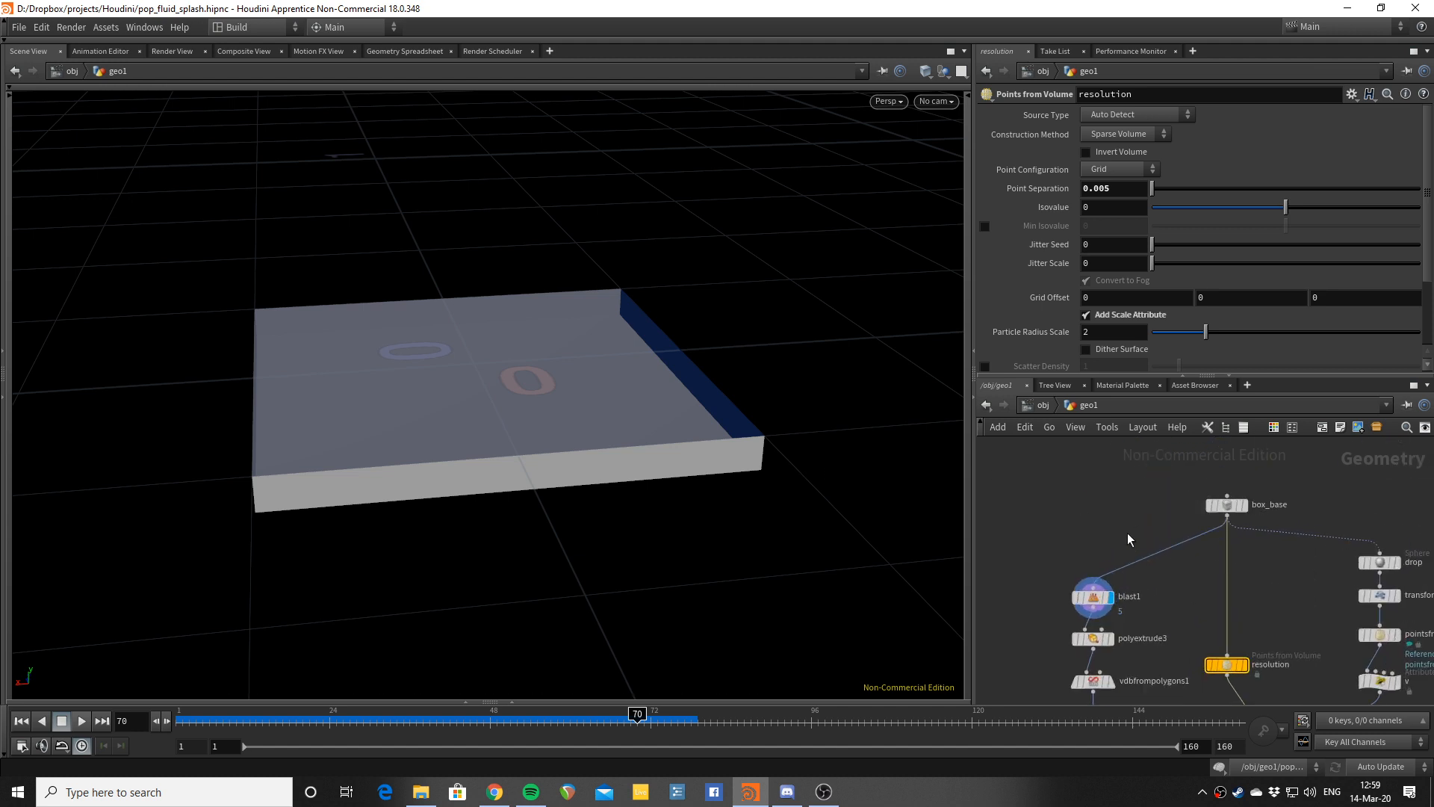
scroll(1130, 538, "up", 2)
middle_click_drag(1117, 650, 1178, 504)
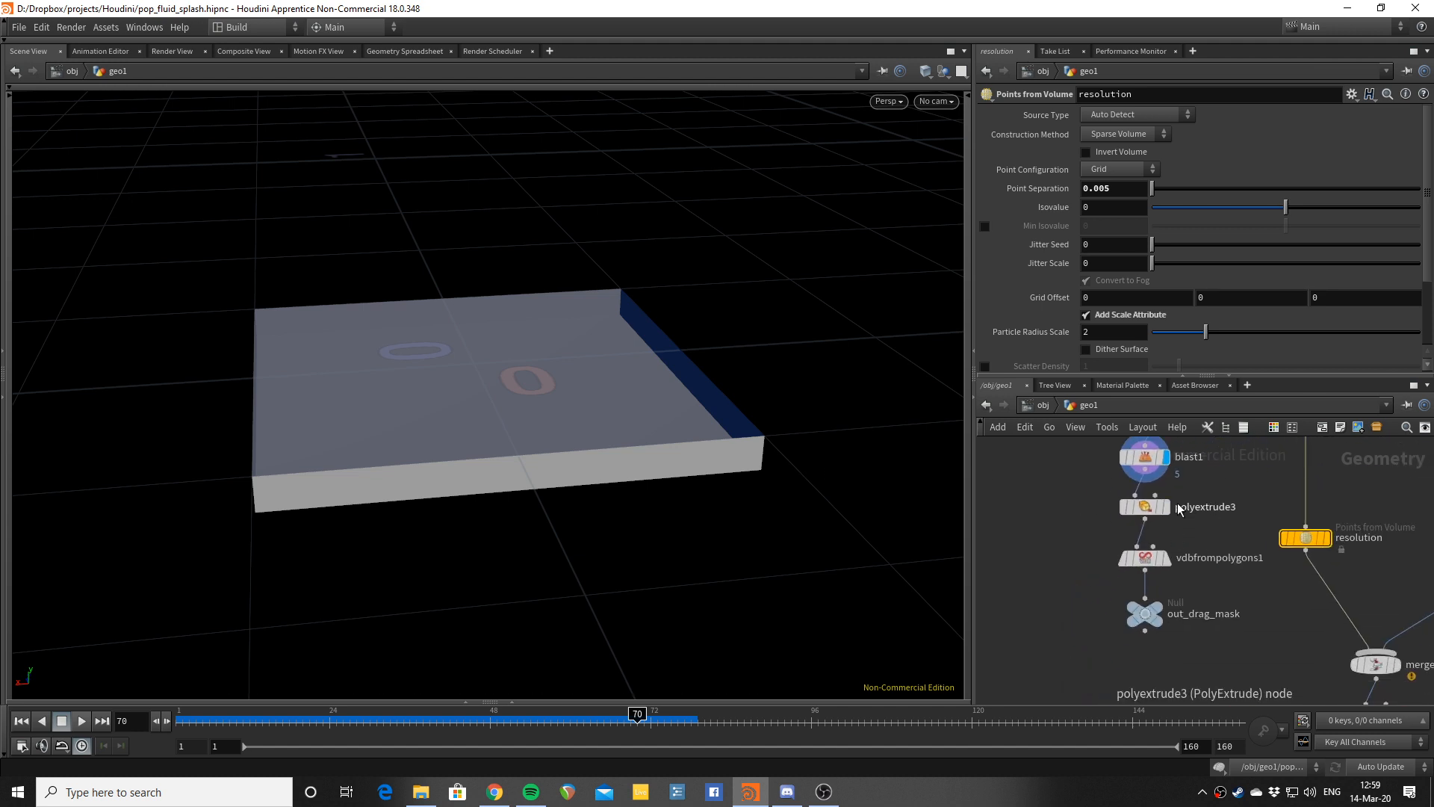
Step: Display the polyextrude3 result in wireframe to examine the thickness of the extruded walls
left_click(1166, 508)
left_click_drag(638, 401, 597, 390)
key("w")
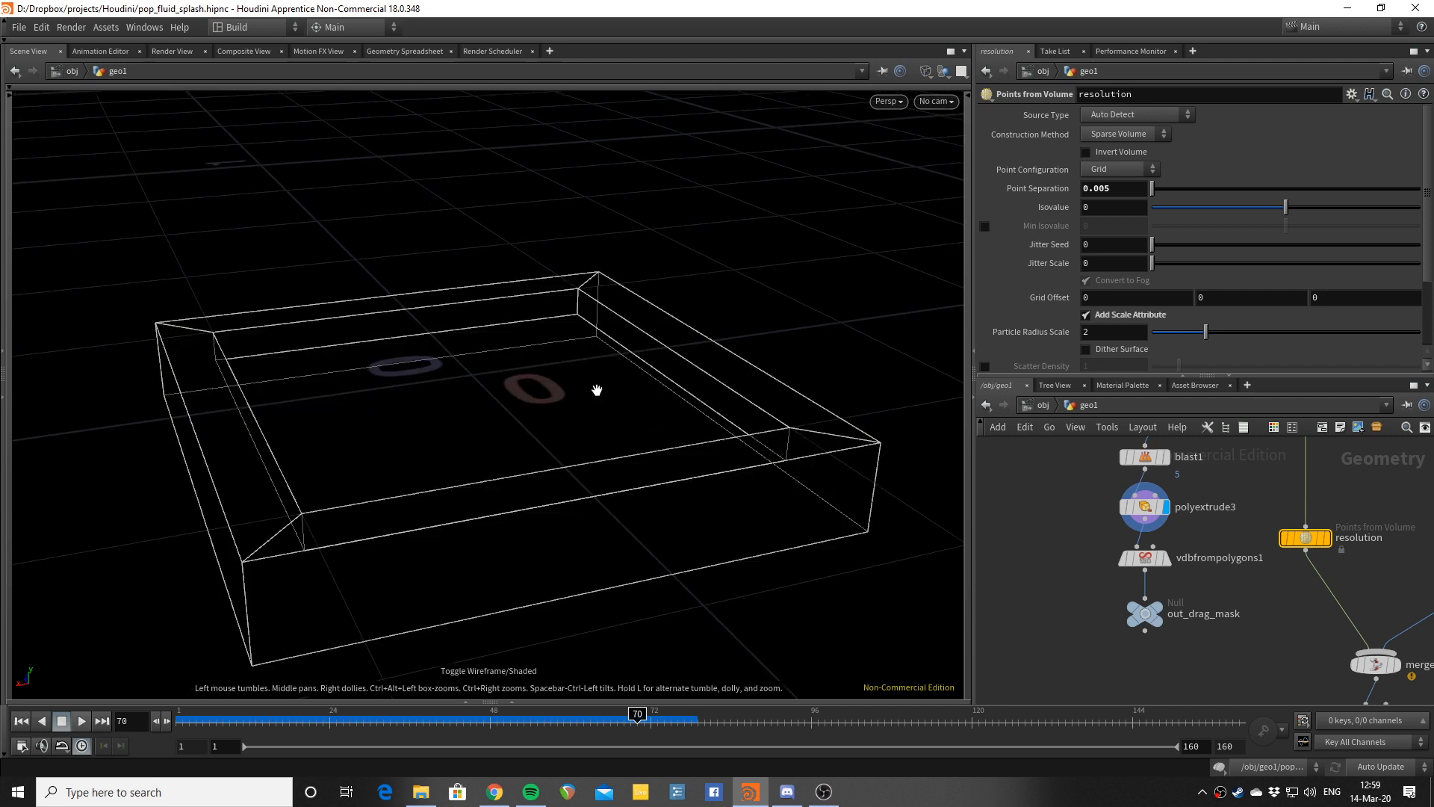
Step: Compare vdbfrompolygons1 with the extruded walls and show its voxel size and fog VDB settings
left_click(1166, 558)
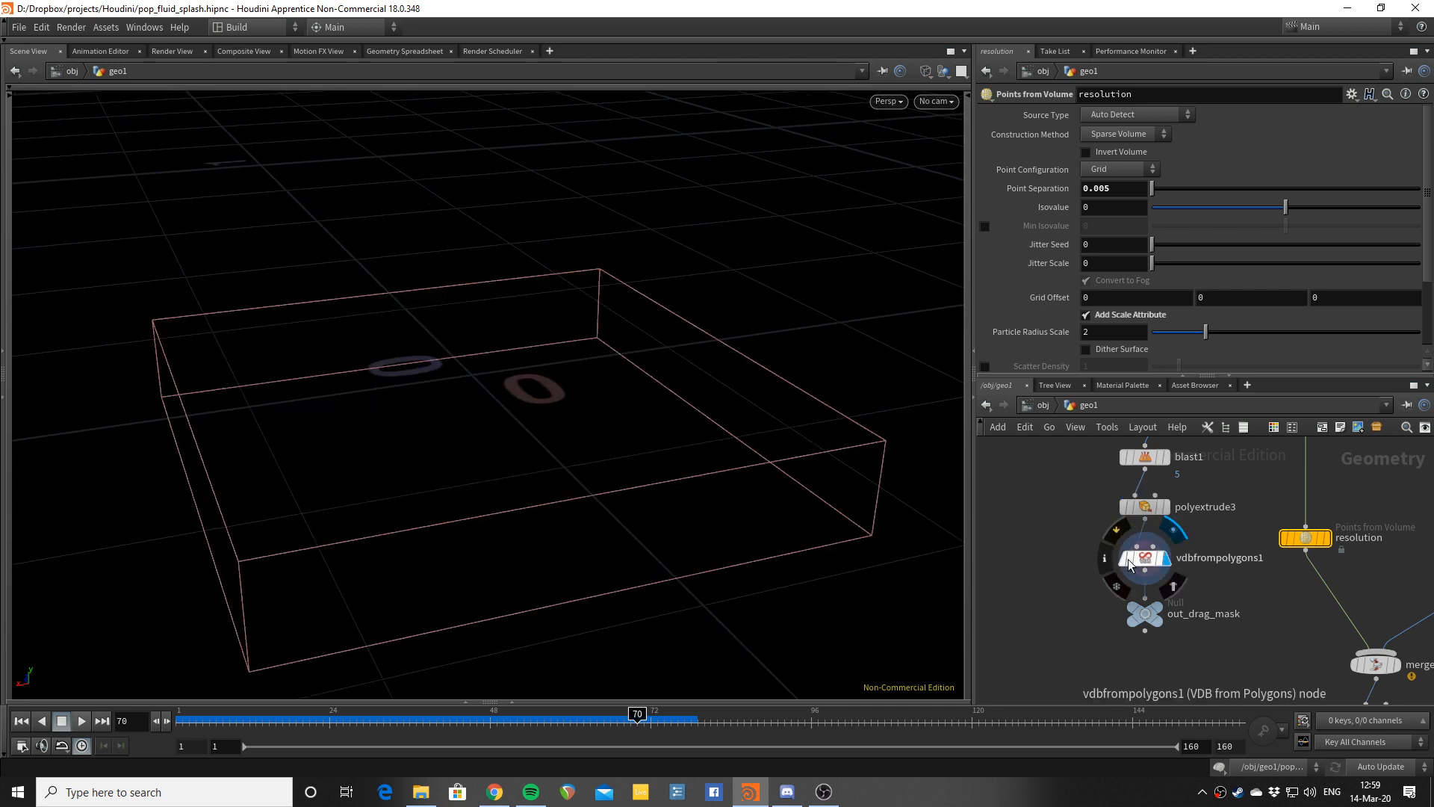
left_click(1166, 508)
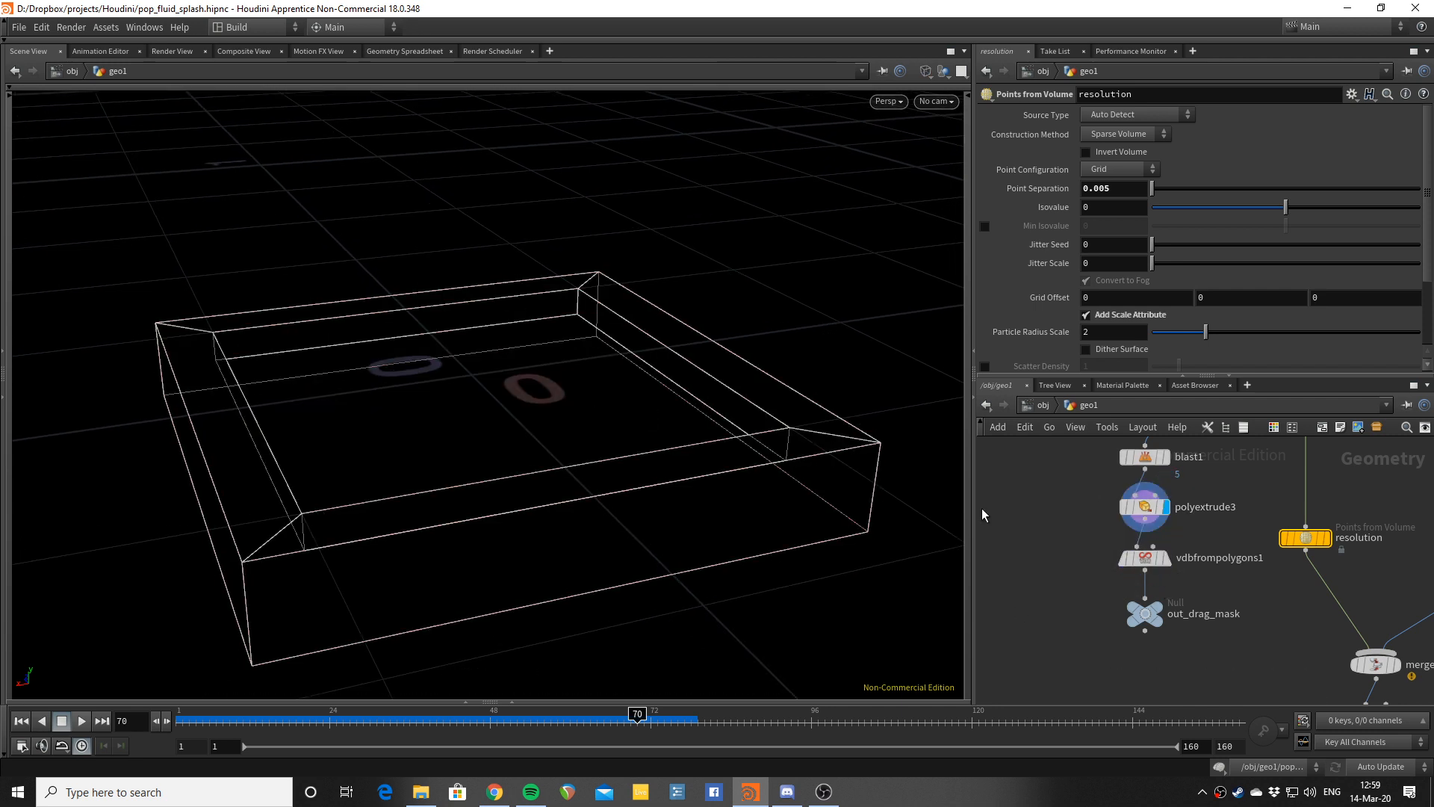
left_click_drag(612, 441, 672, 384)
mouse_move(1154, 557)
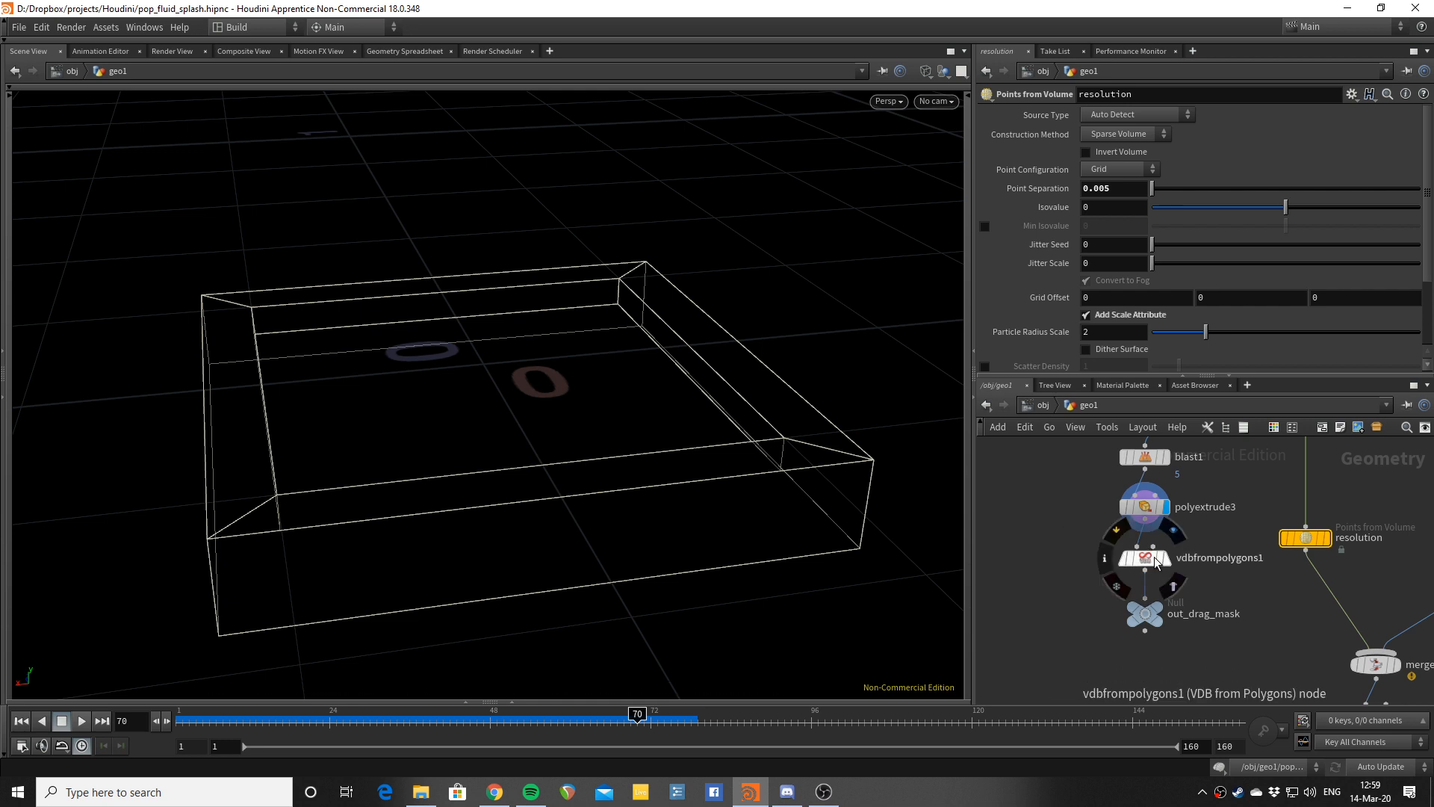
left_click(1144, 560)
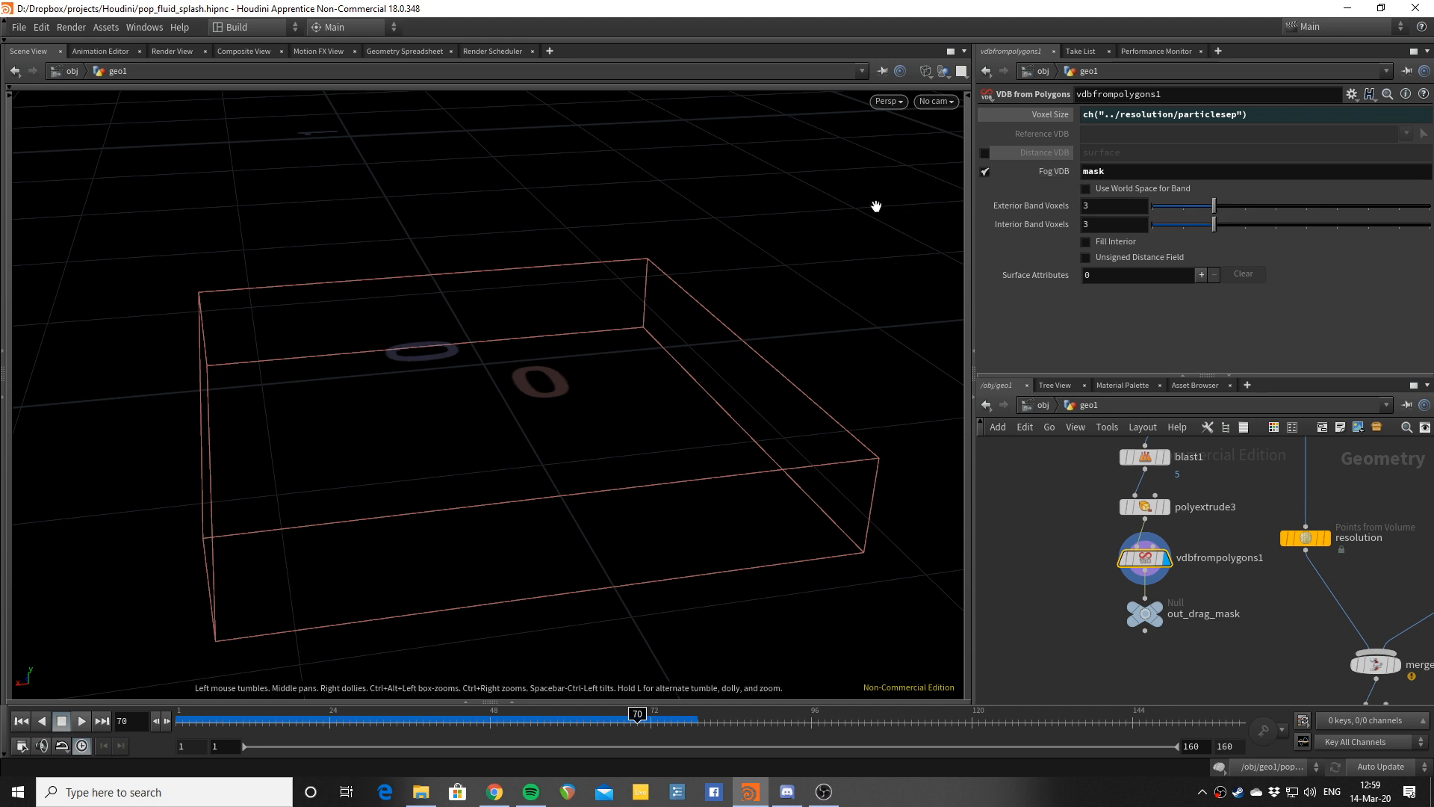
Step: Show the parameters of rest1 below merge1 and display its combined base and drop points
key("h")
middle_click_drag(1214, 647, 1186, 584)
scroll(1257, 617, "up", 2)
scroll(1186, 584, "up", 2)
left_click(1139, 538)
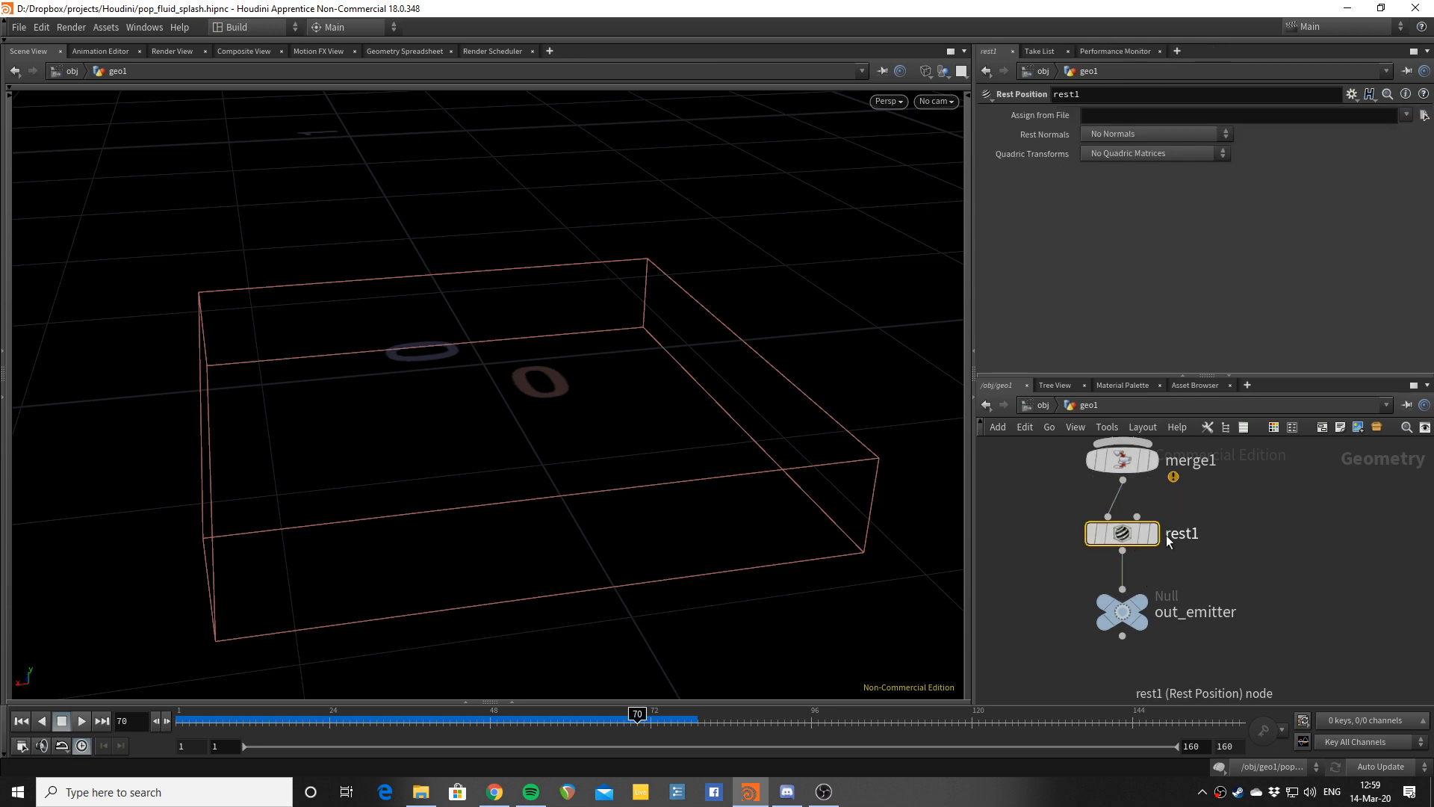
left_click(1153, 533)
mouse_move(686, 533)
left_mouse_down()
mouse_move(676, 493)
mouse_move(672, 527)
left_mouse_up()
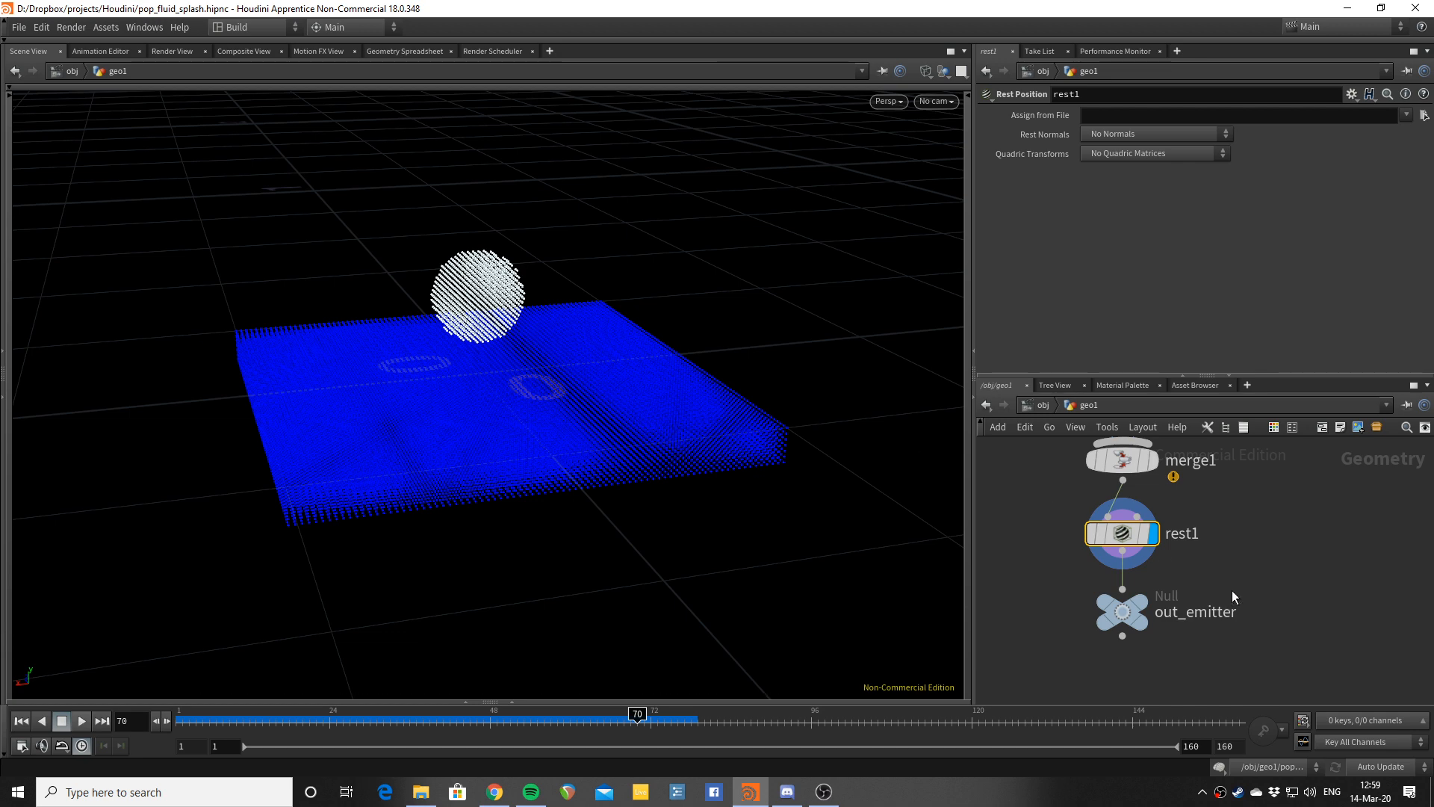
Step: Enter the popnet DOP network and look over its node chain and the popfluid1 parameters
middle_click_drag(1258, 568, 1270, 461)
scroll(1289, 566, "down", 4)
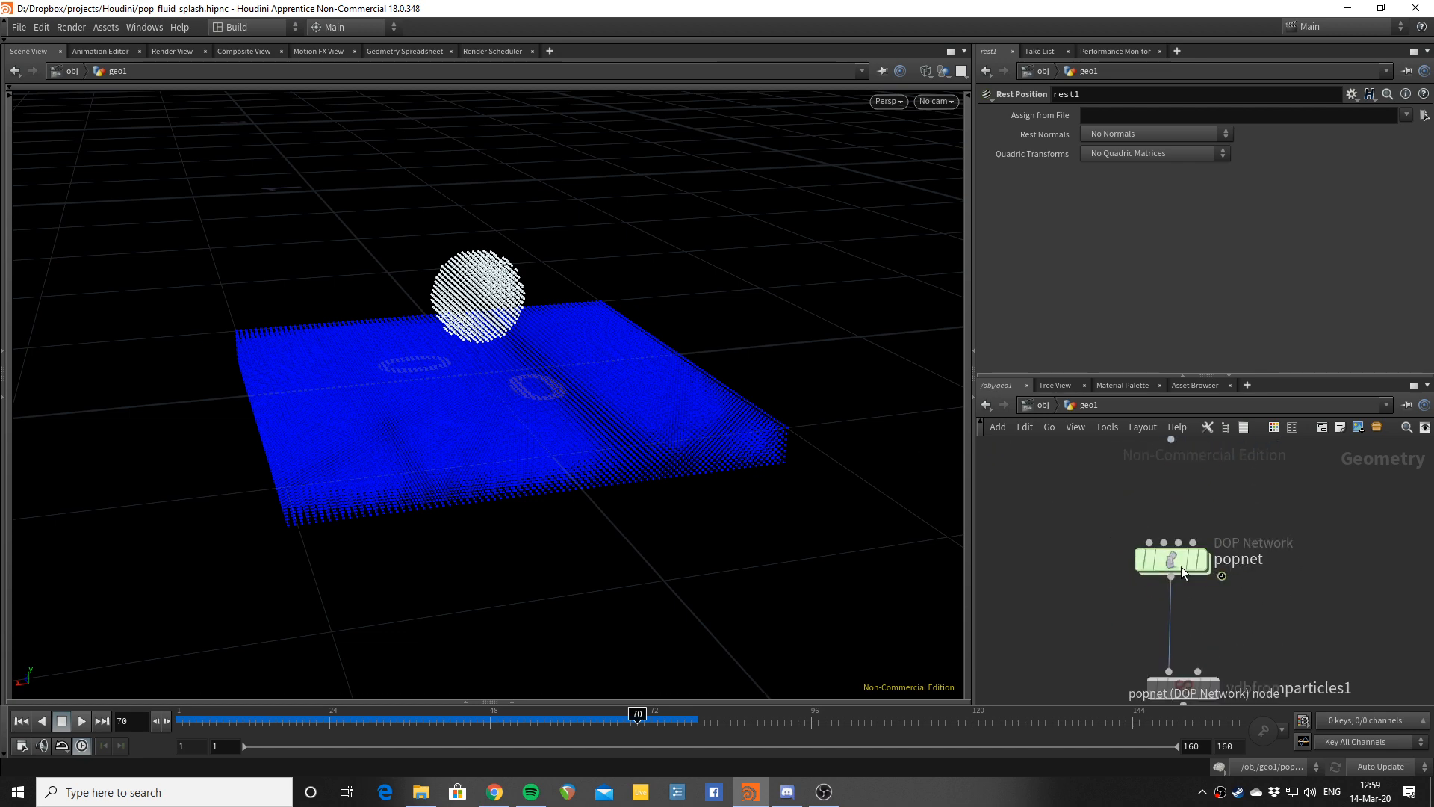
double_click(1160, 562)
scroll(1150, 529, "up", 6)
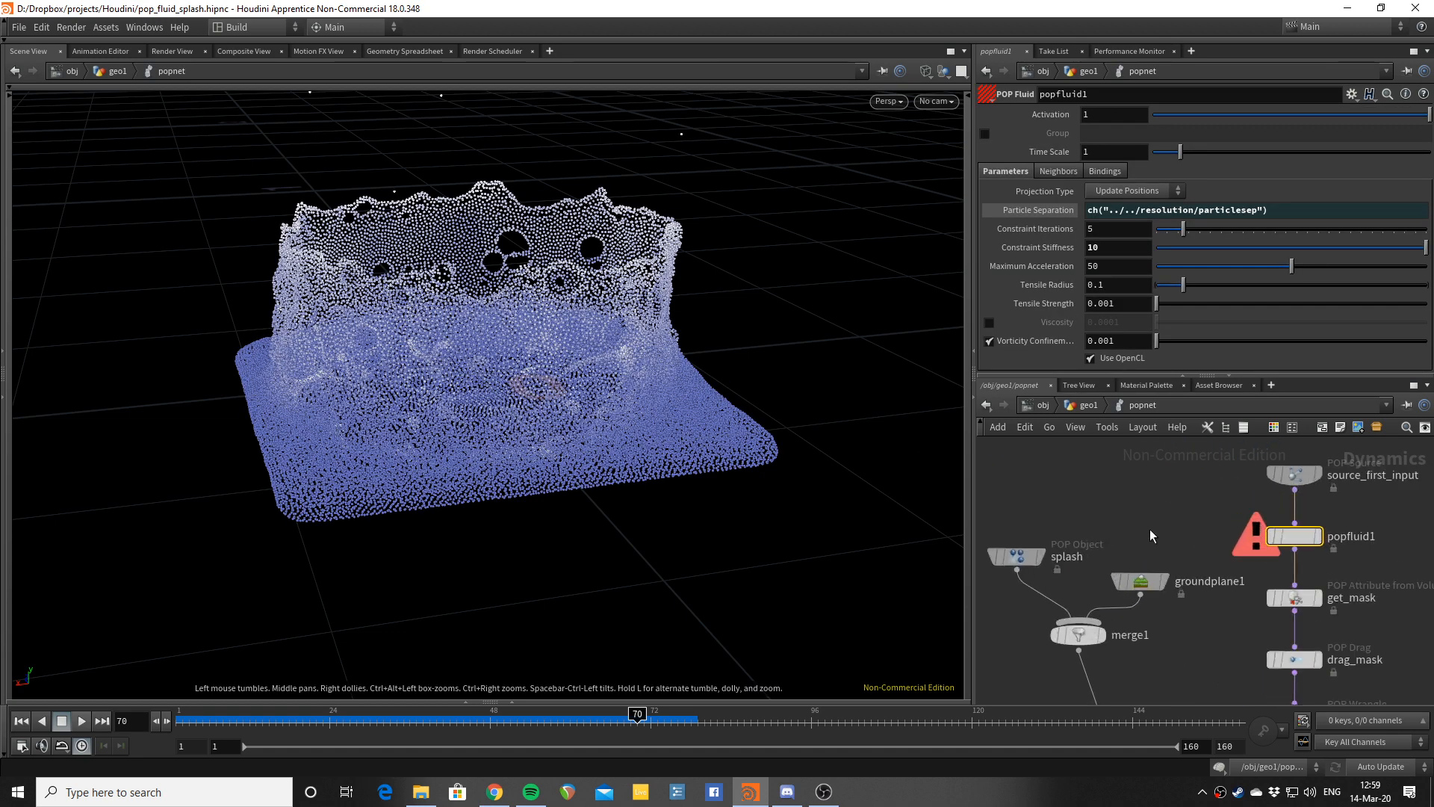
scroll(1163, 531, "down", 2)
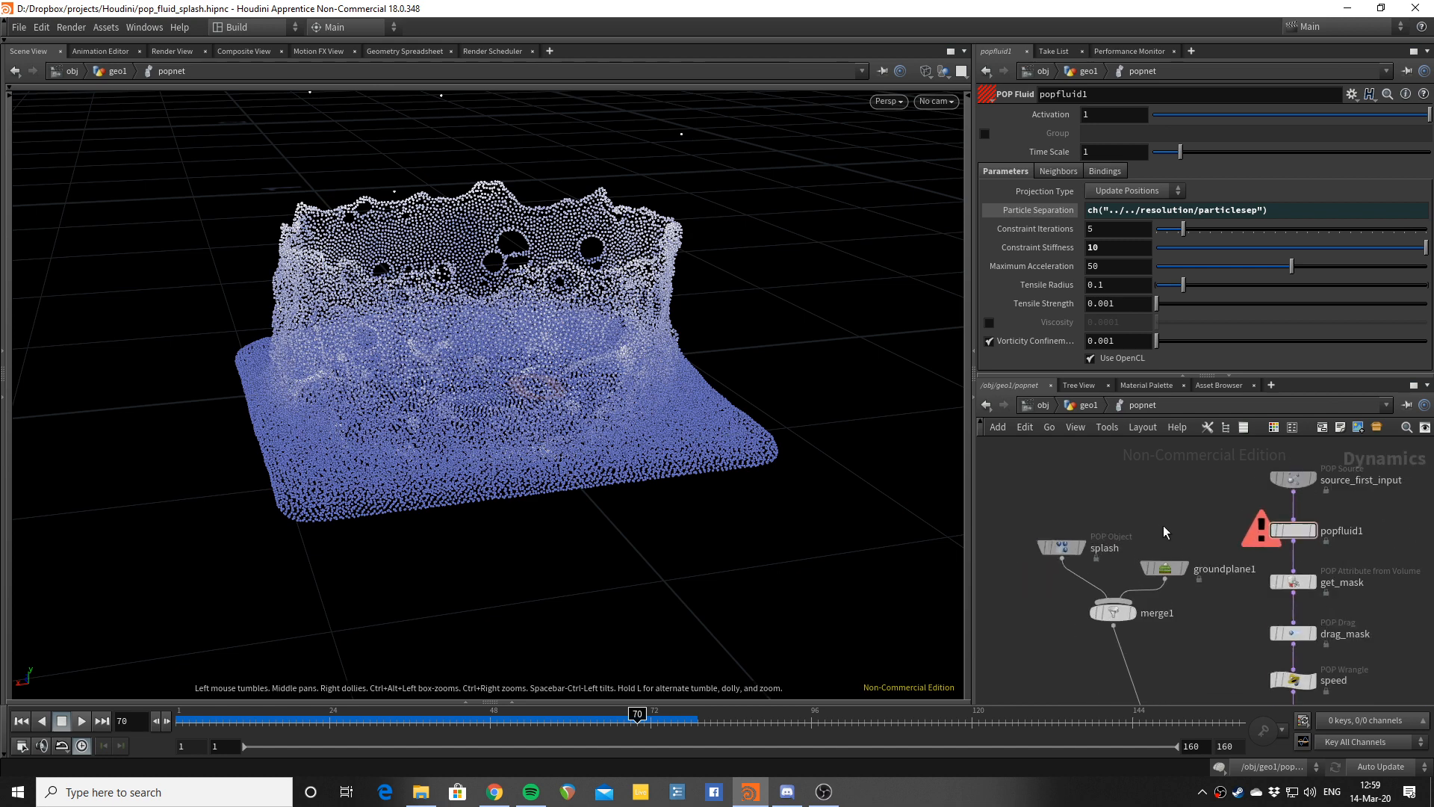
scroll(1166, 544, "up", 2)
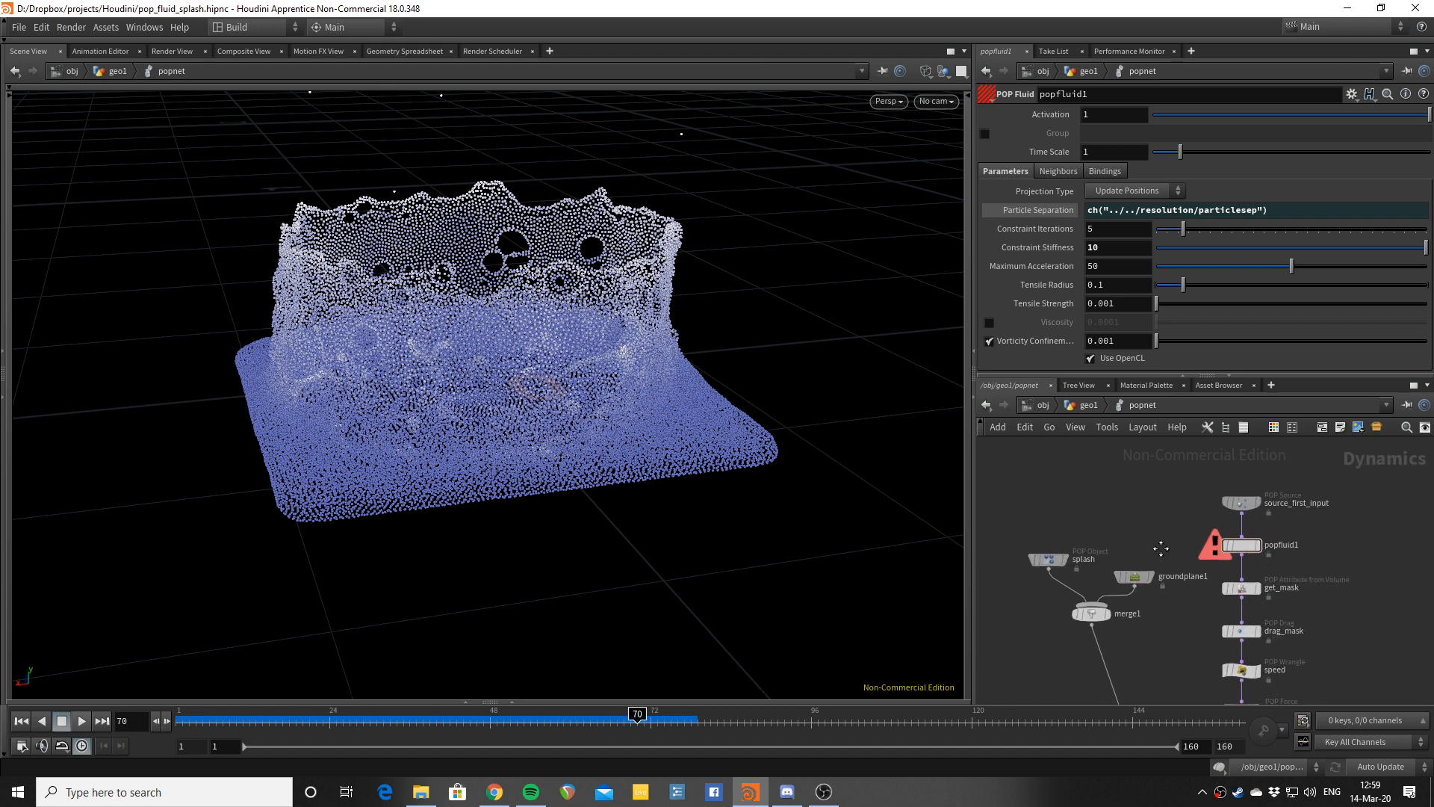
Step: Review the Source, Birth and Attributes settings of the source_first_input POP Source
middle_click_drag(1190, 526, 1112, 533)
left_click(1188, 508)
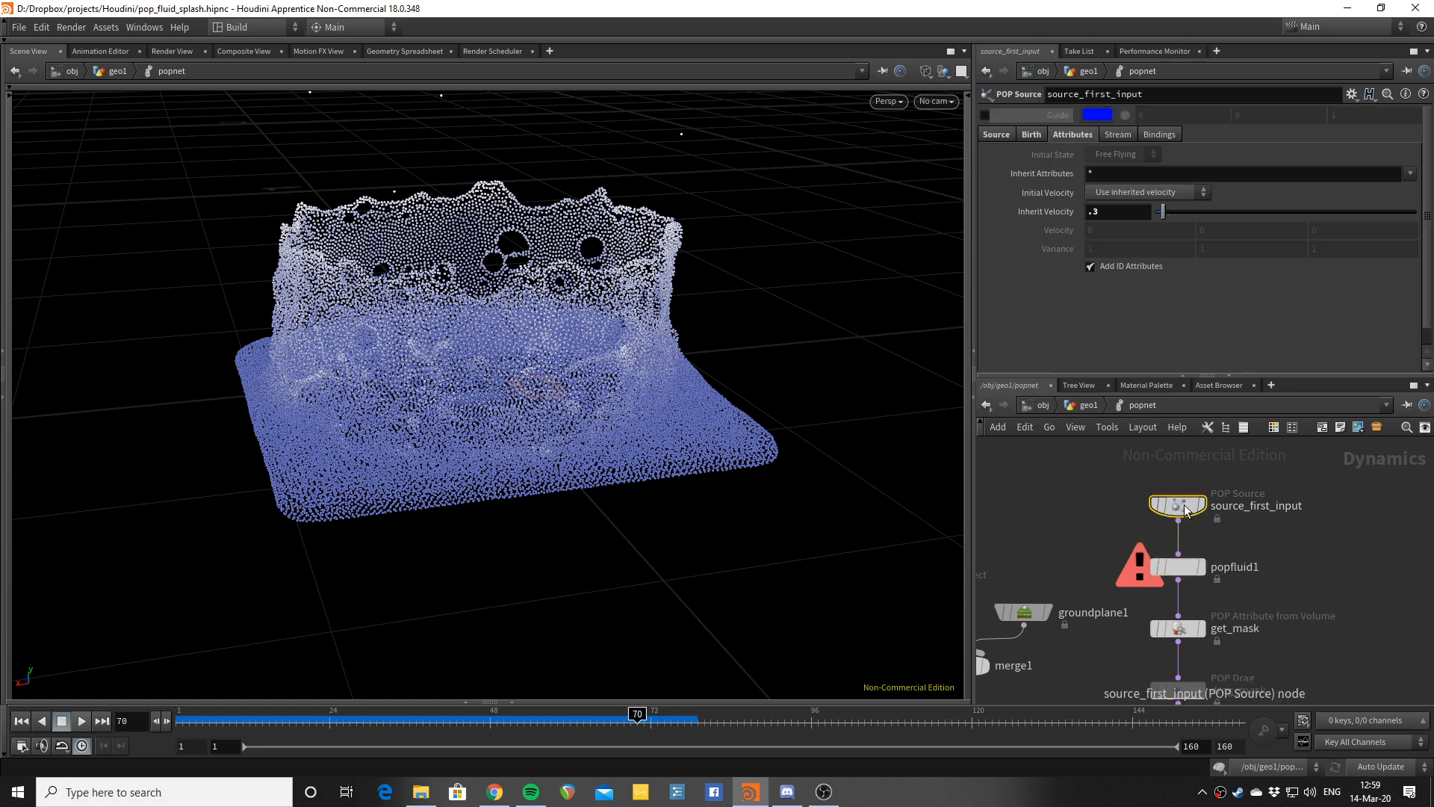
left_click(996, 135)
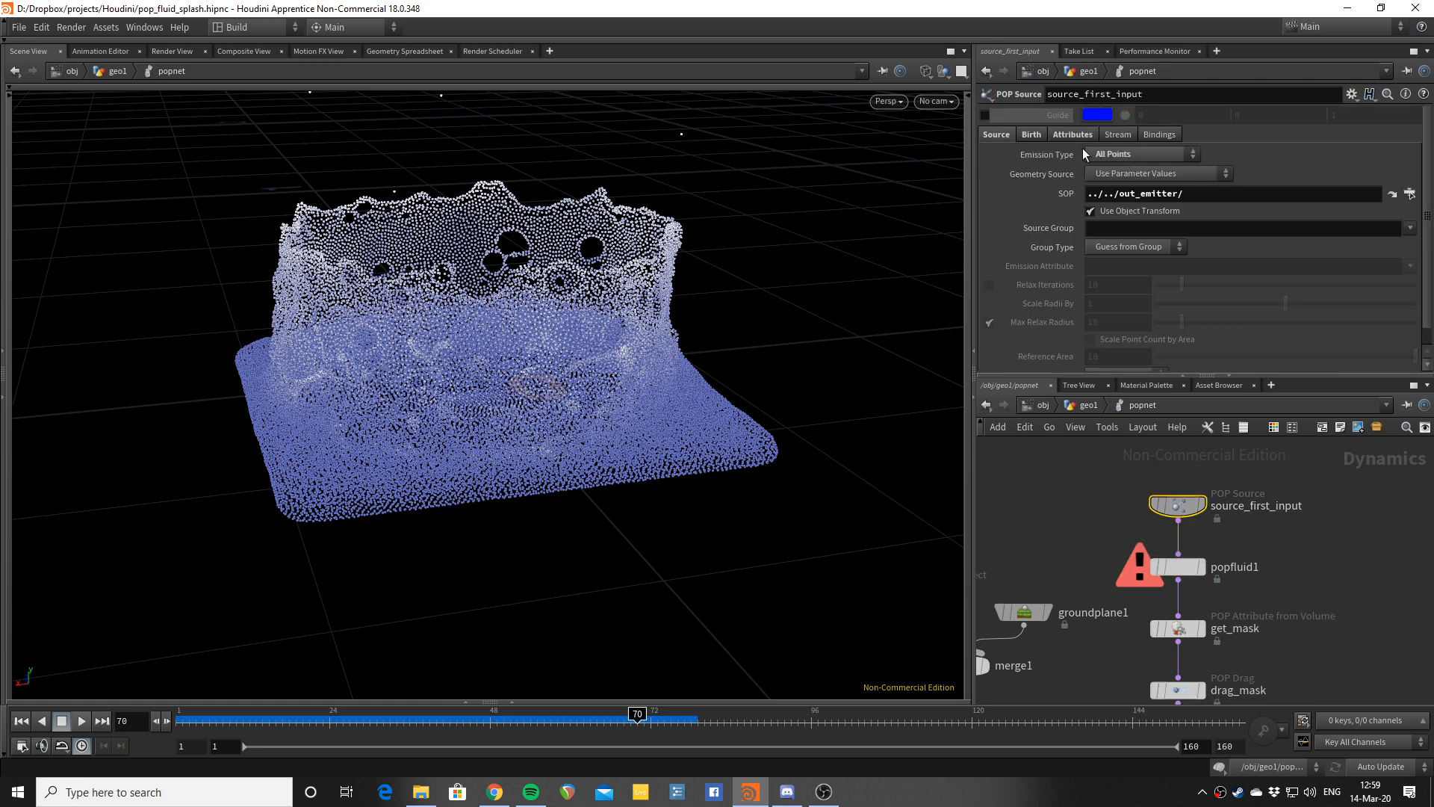
left_click(1034, 134)
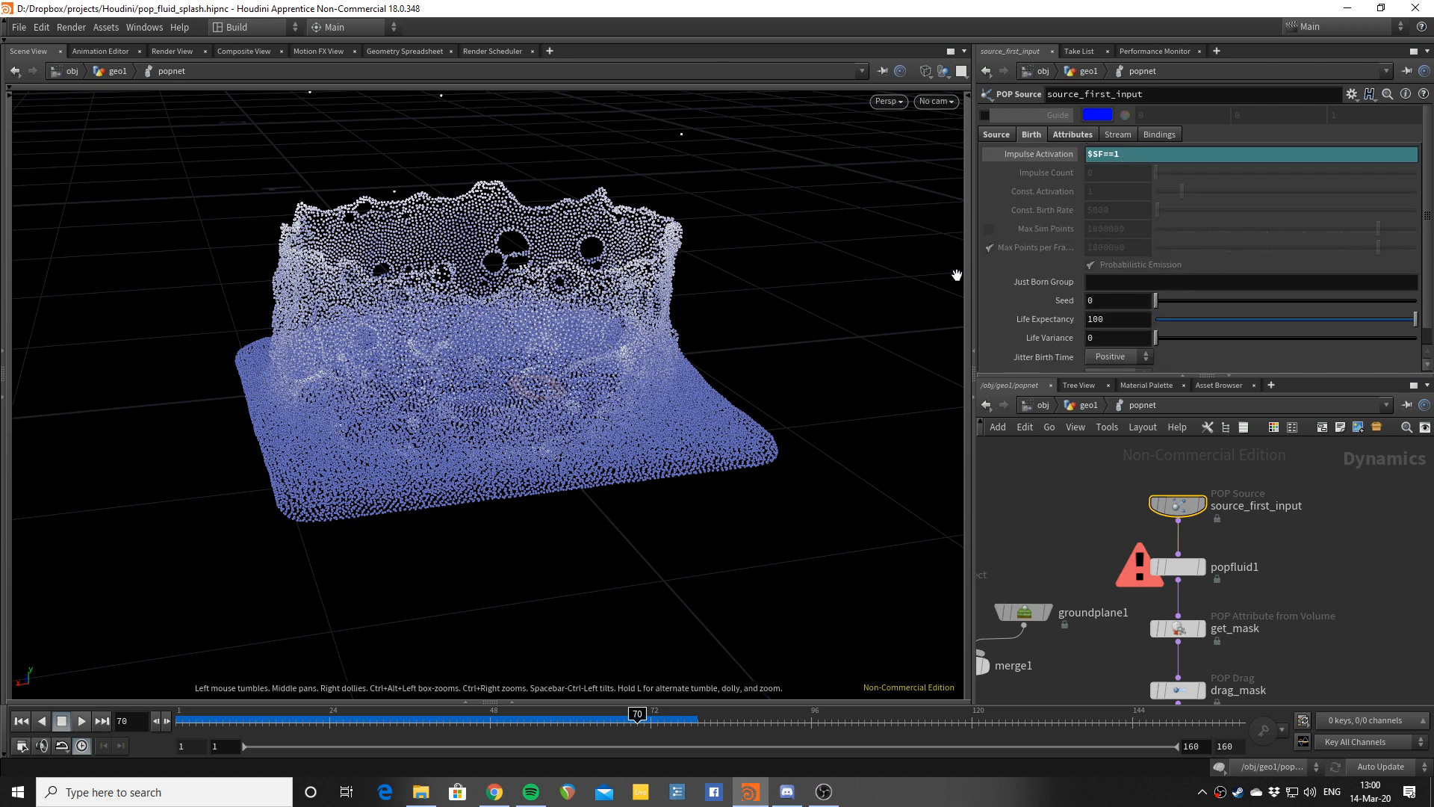
left_click(1076, 136)
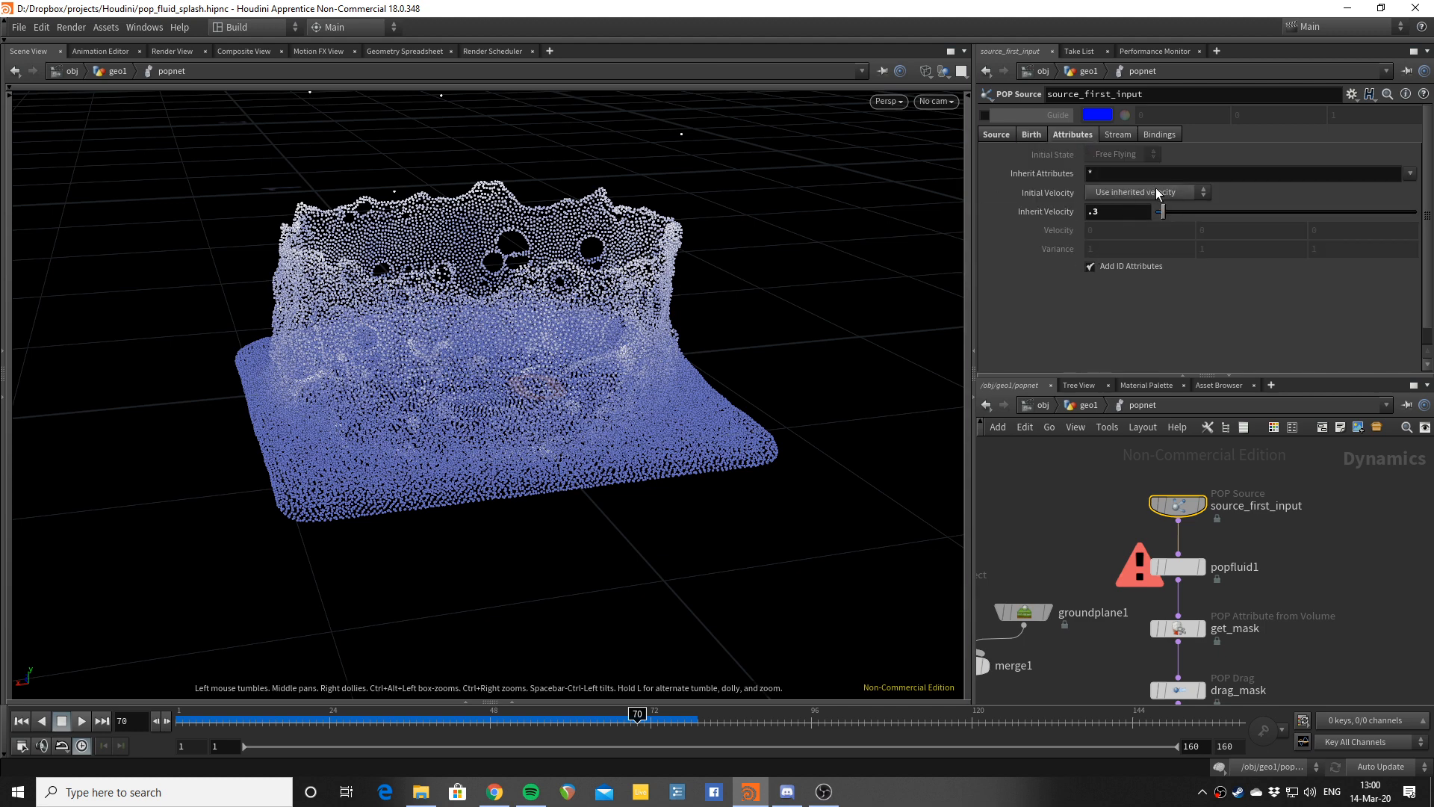
Step: View the splash from a low side angle, replay it from the start, and rewind to frame 1
left_click_drag(890, 257, 839, 231)
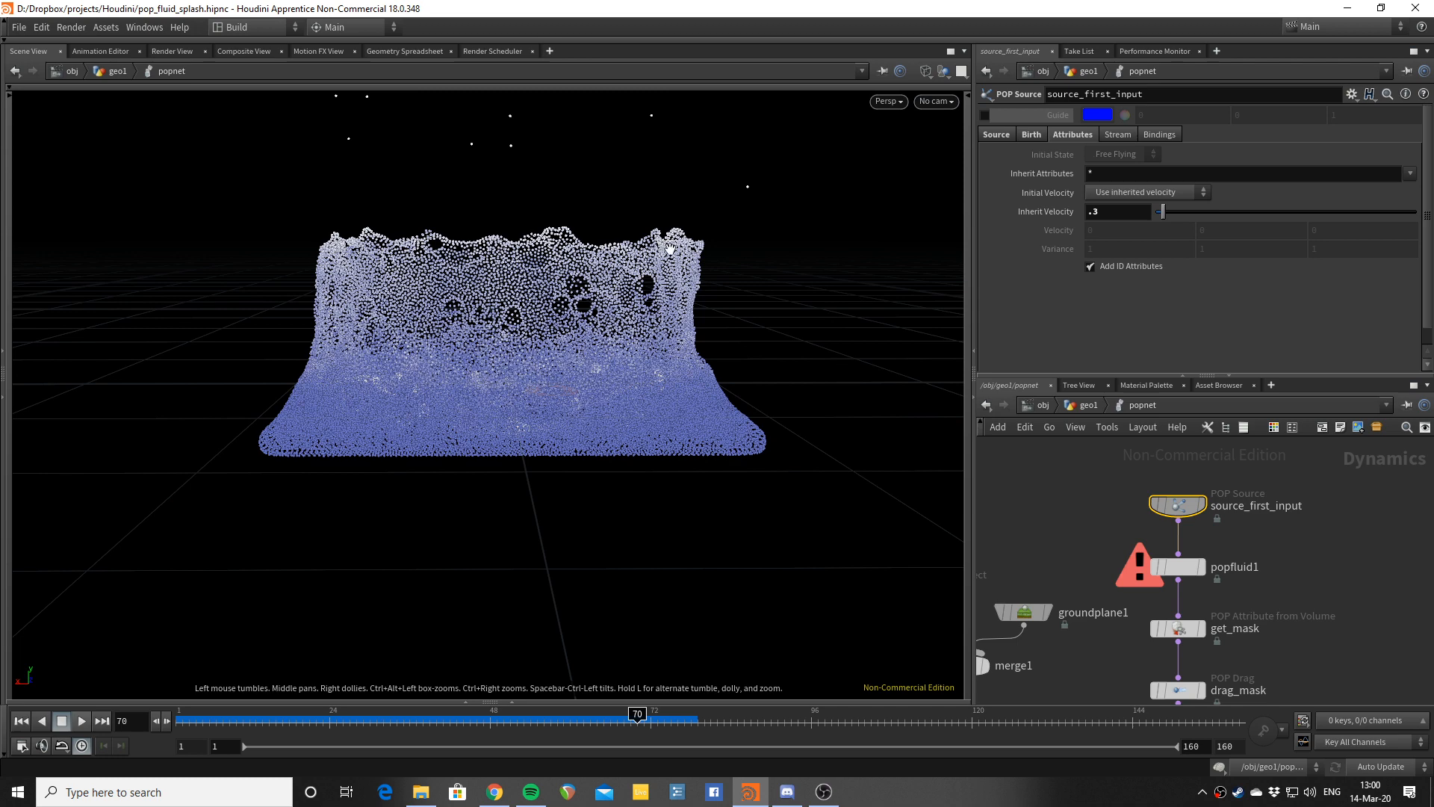
key("ctrl+Up")
key("Up")
key("ctrl+Up")
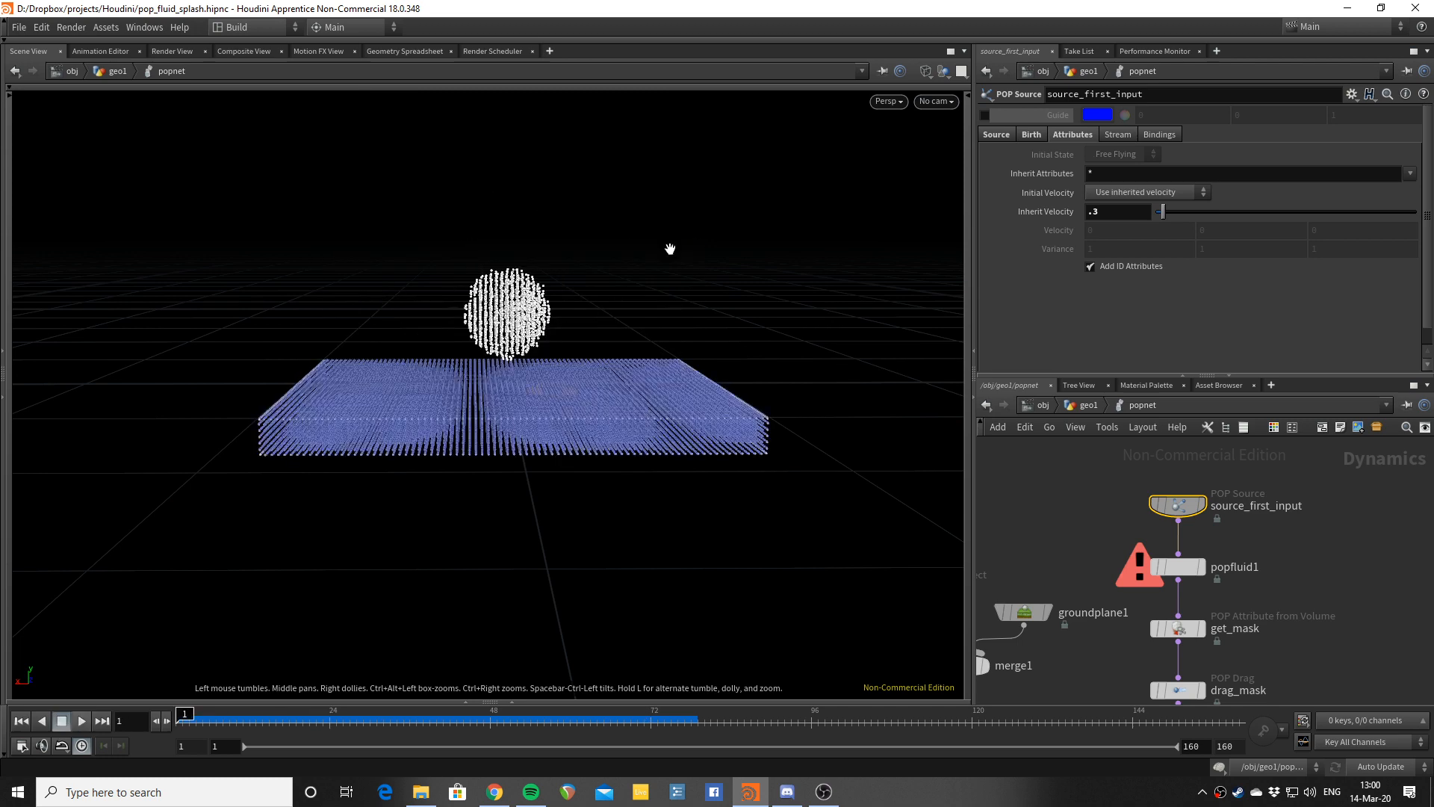
Step: Replay the splash simulation from an angled view of the slab and rewind it to frame 1
key("Up")
key("ctrl+Up")
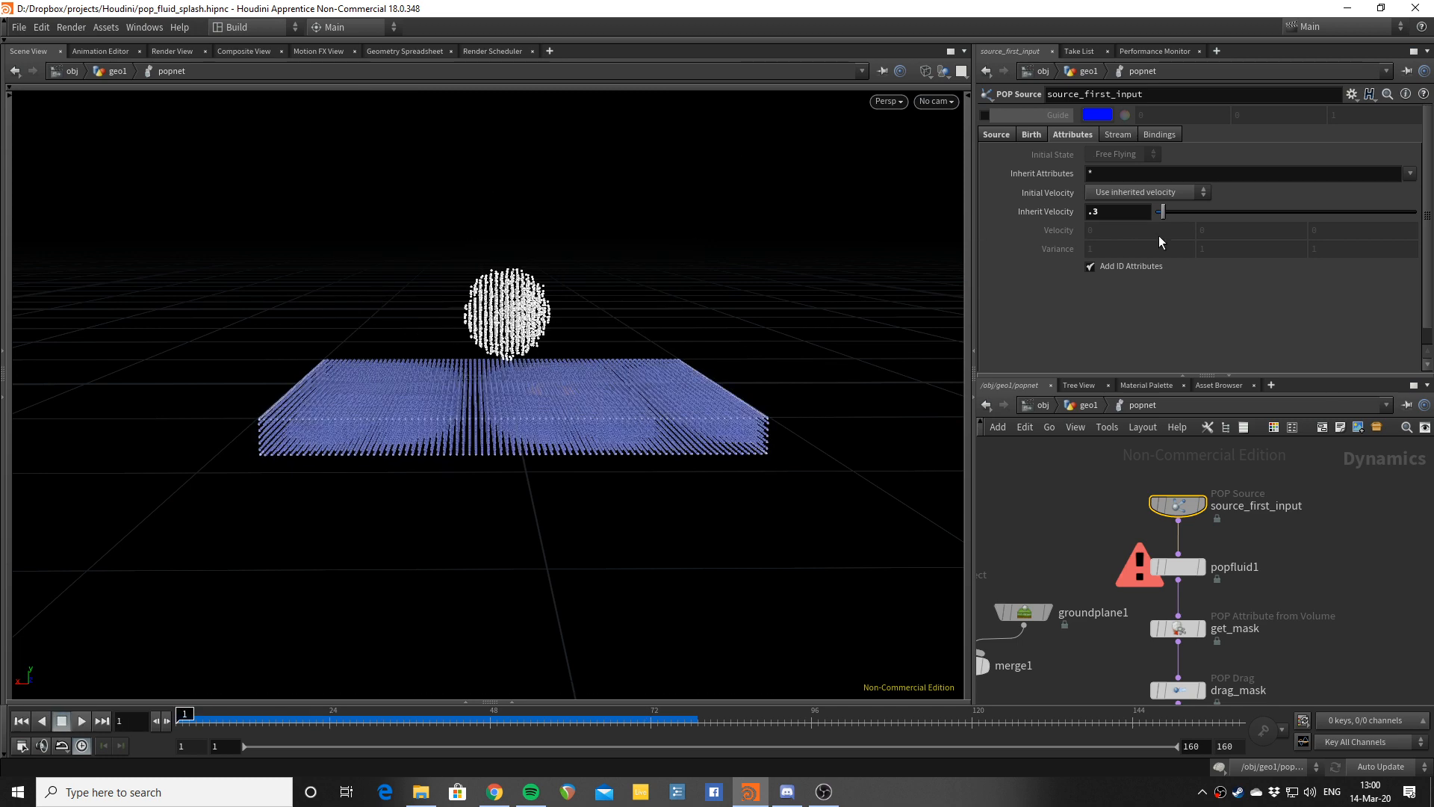
left_click_drag(723, 269, 793, 280)
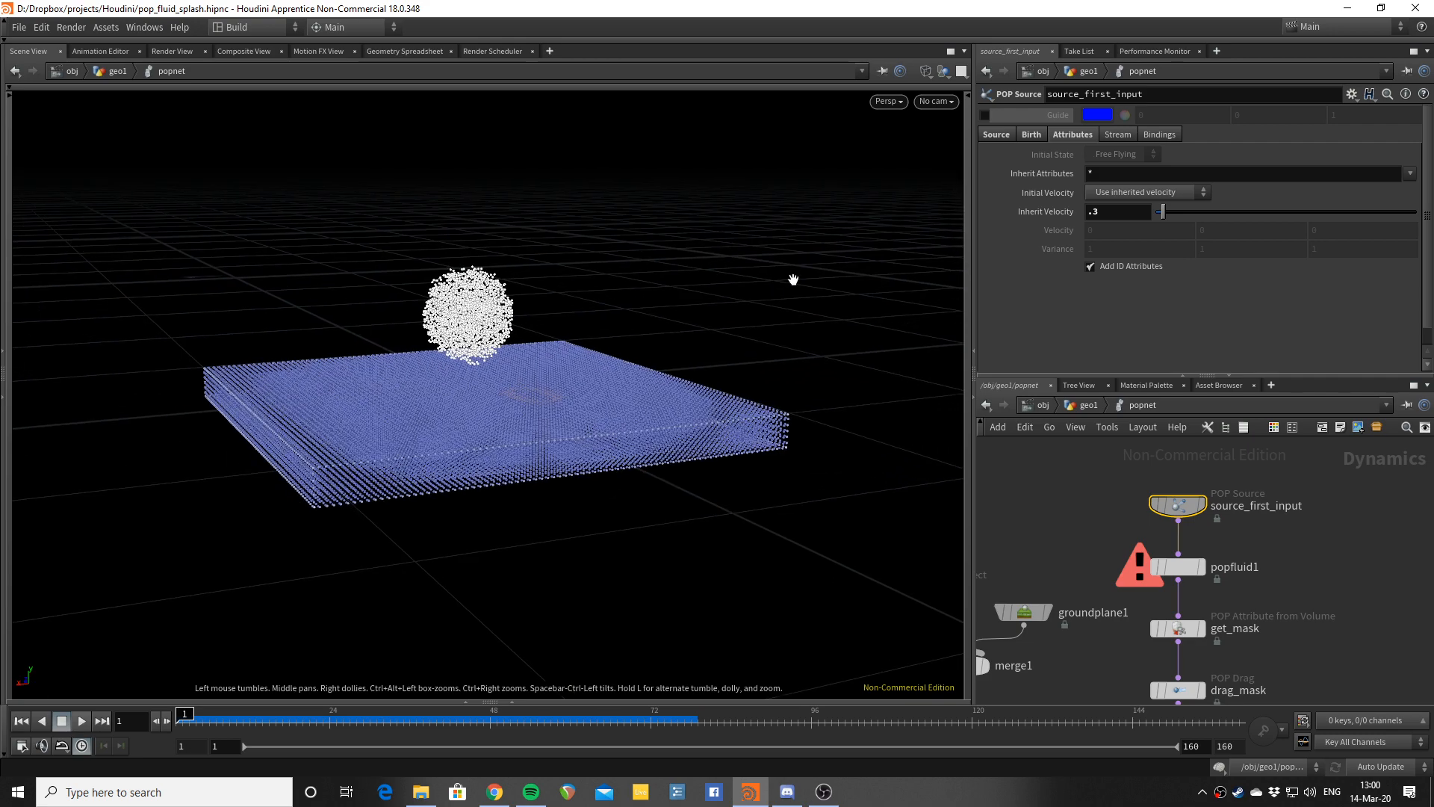
key("Up")
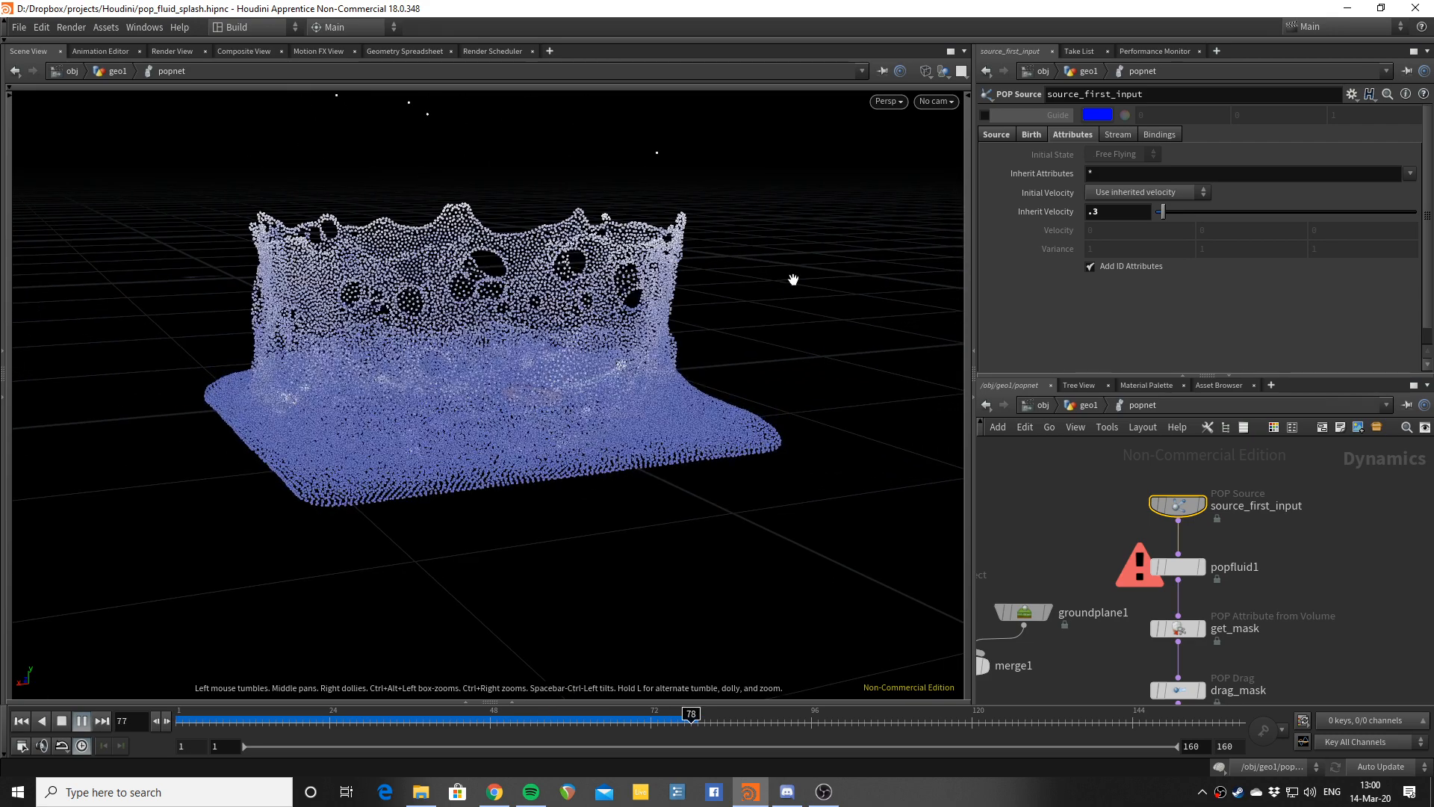
key("ctrl+Up")
Step: Set the Inherit Velocity of source_first_input to 1, preview the first frames of the splash, and rewind
left_click(1109, 199)
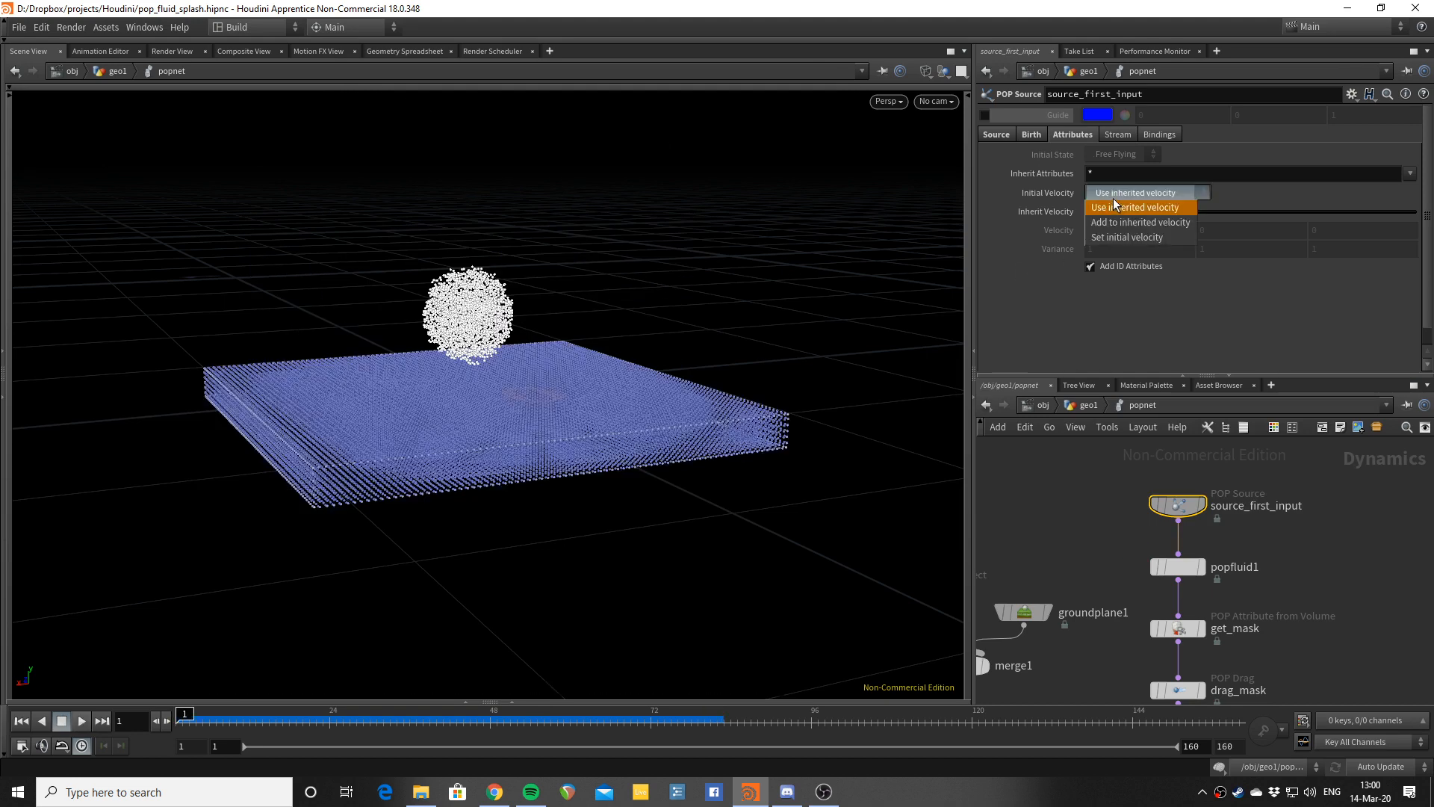
left_click(1113, 199)
double_click(1113, 211)
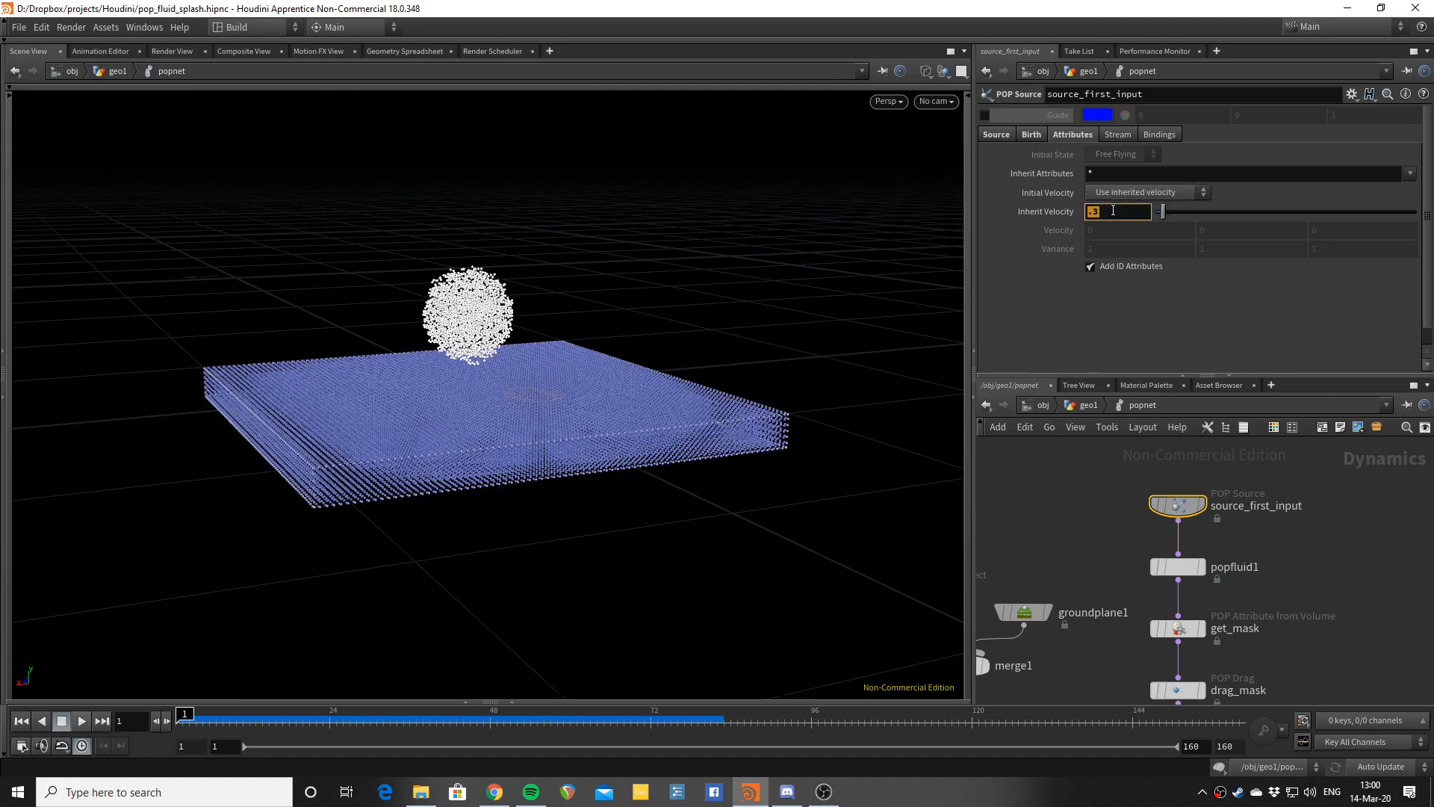
type("1")
key("Return")
key("Up")
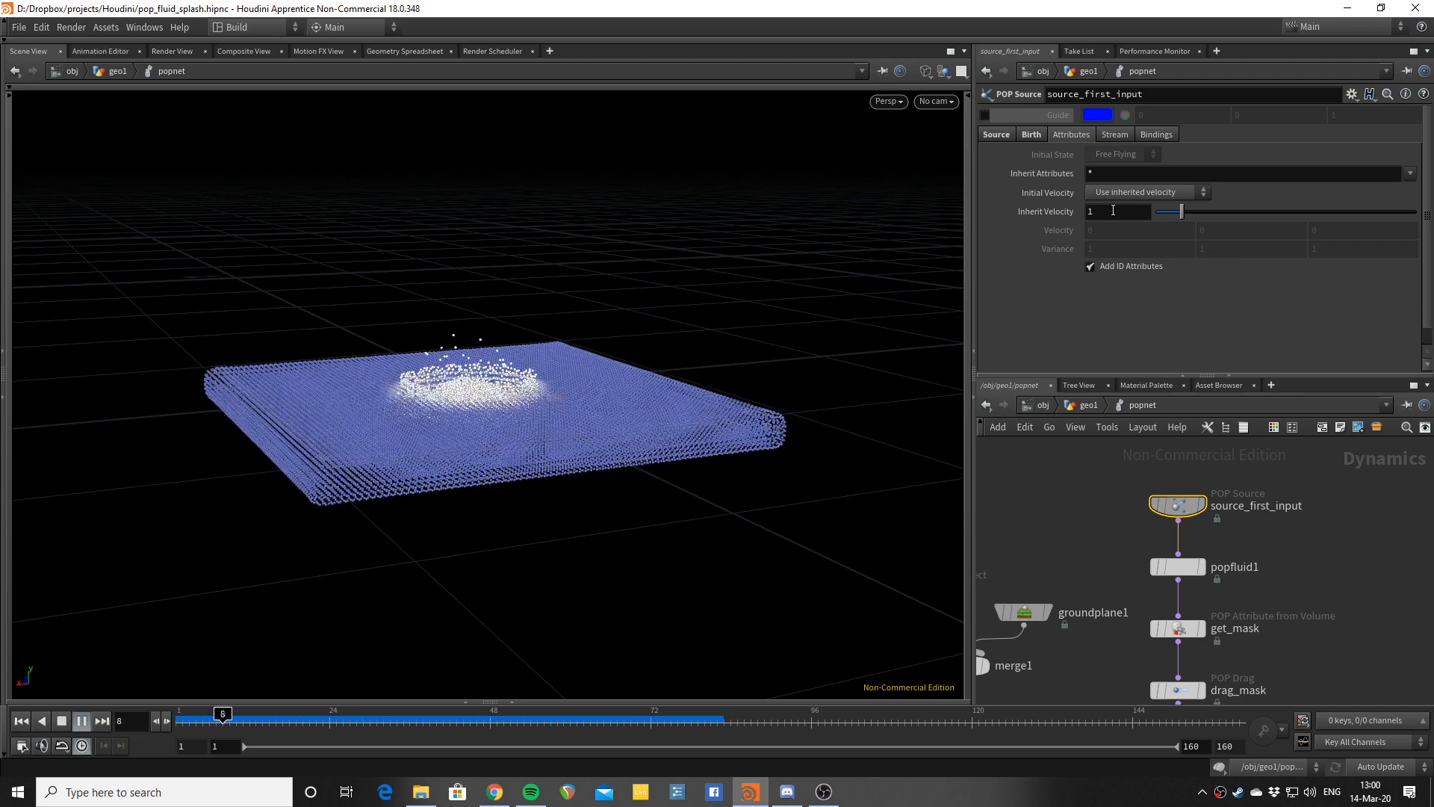
key("ctrl+Up")
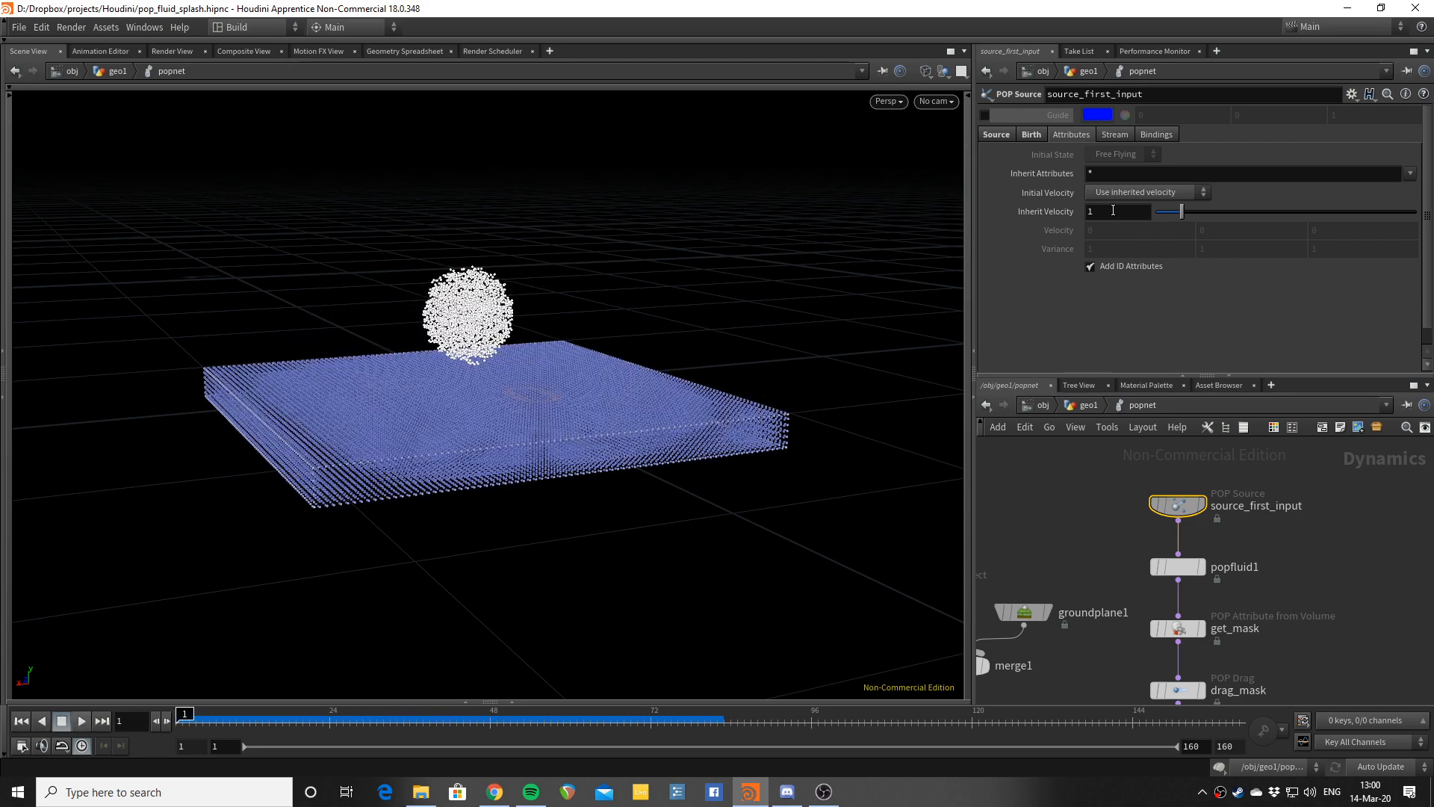
Step: Bypass and re-enable the source_first_input node to reset the simulation, play the stronger splash, and rewind to frame 1
key("b")
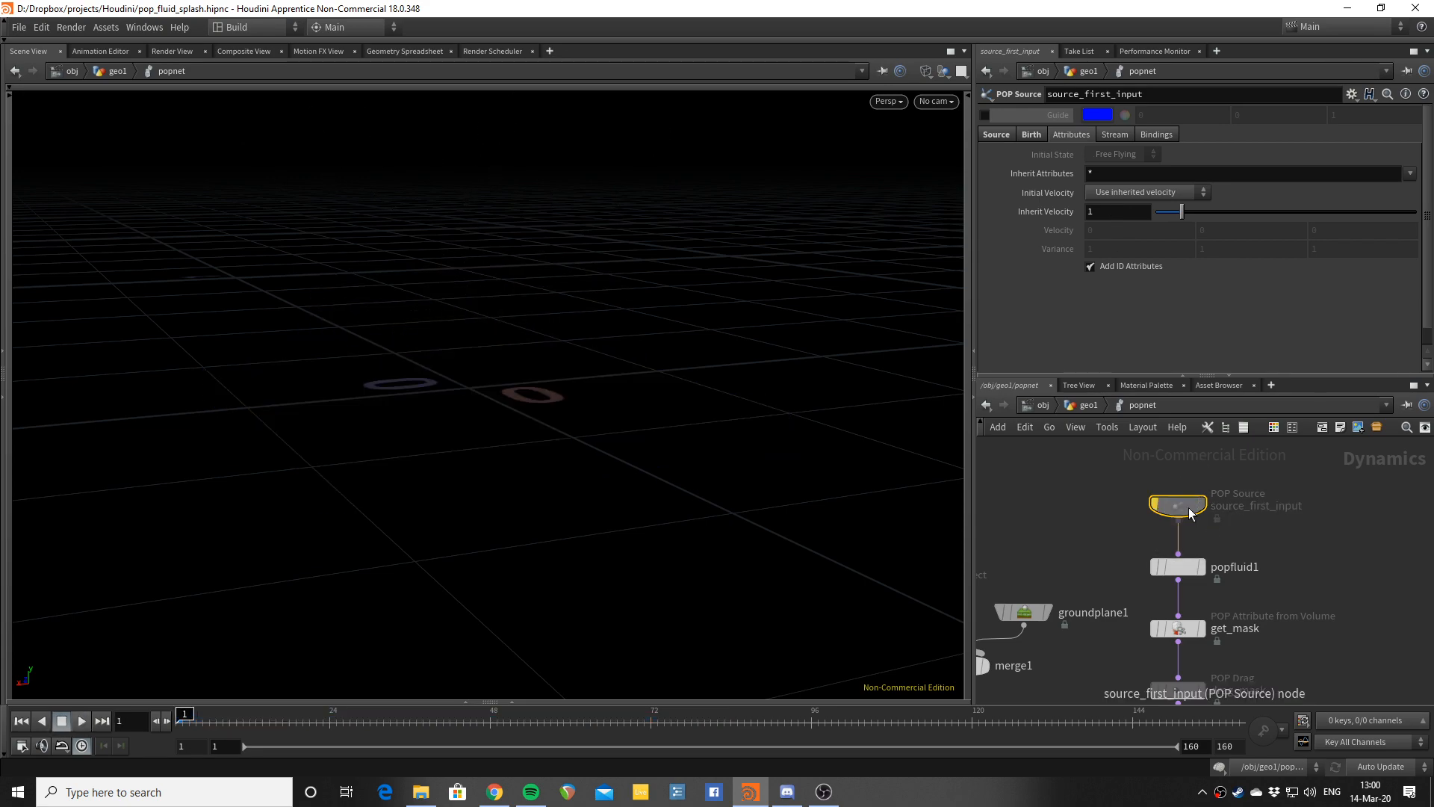
key("b")
key("Up")
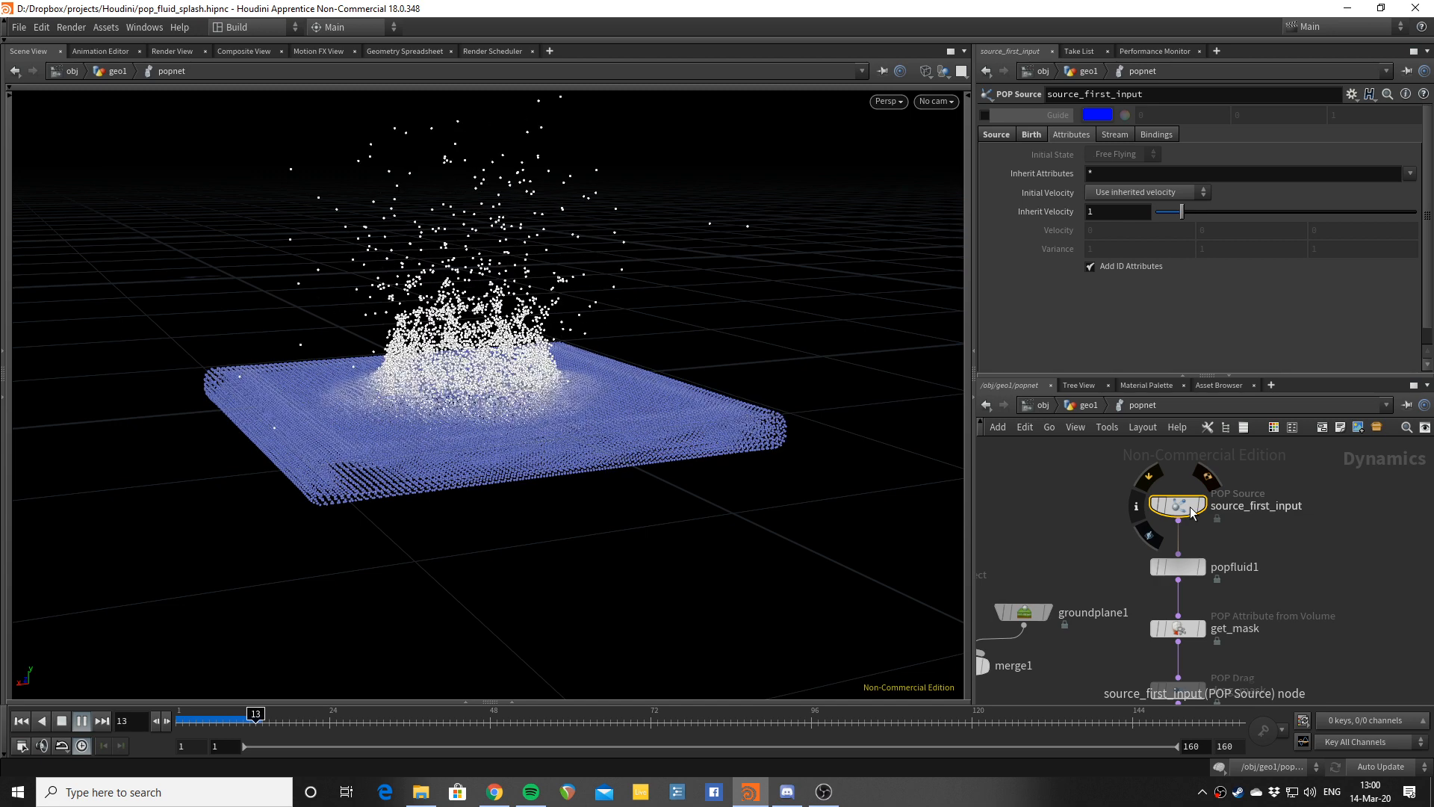
key("ctrl+Up")
Step: Set the Inherit Velocity of source_first_input to .3 and play the first few frames of the splash
double_click(1139, 212)
type(".")
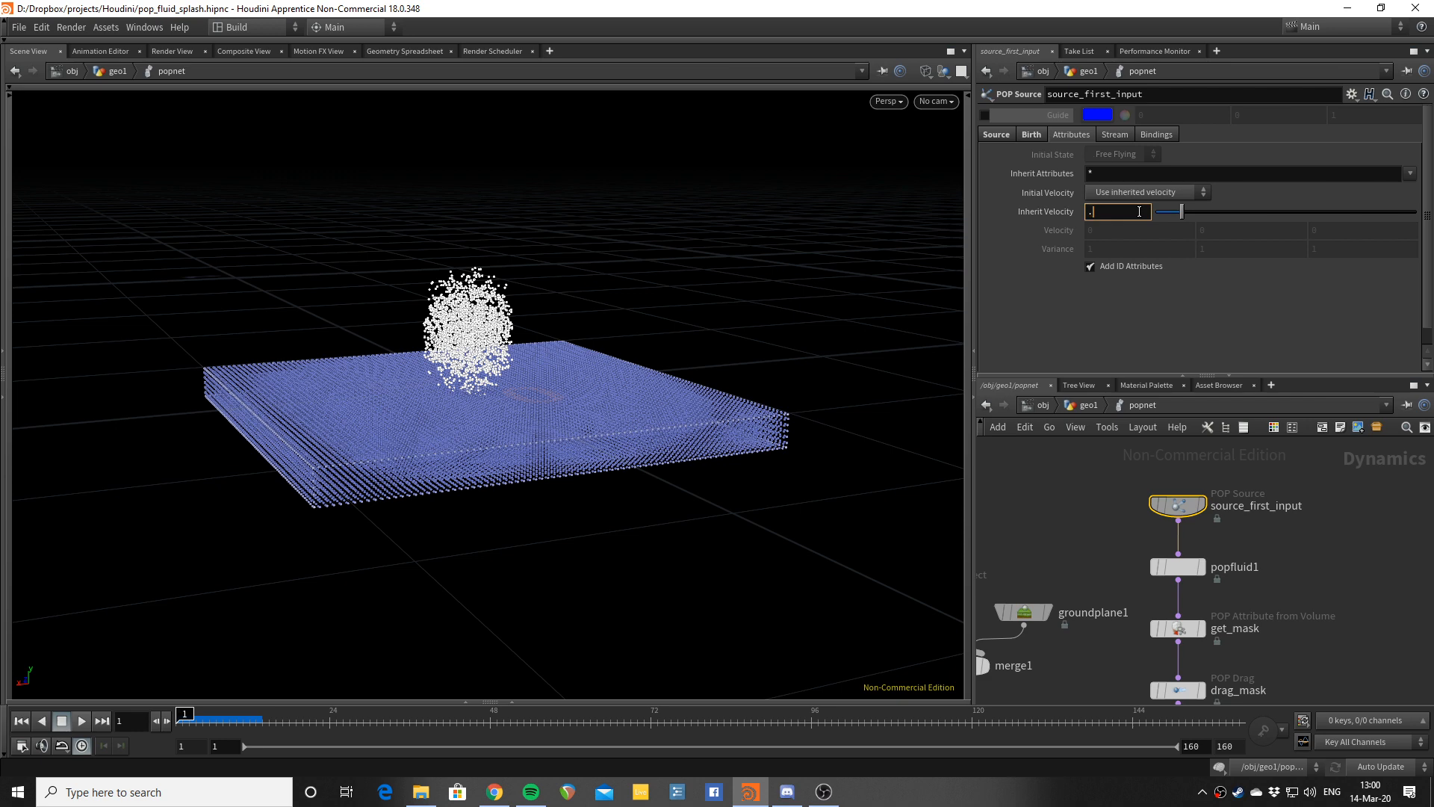
type("3")
key("Return")
key("Up")
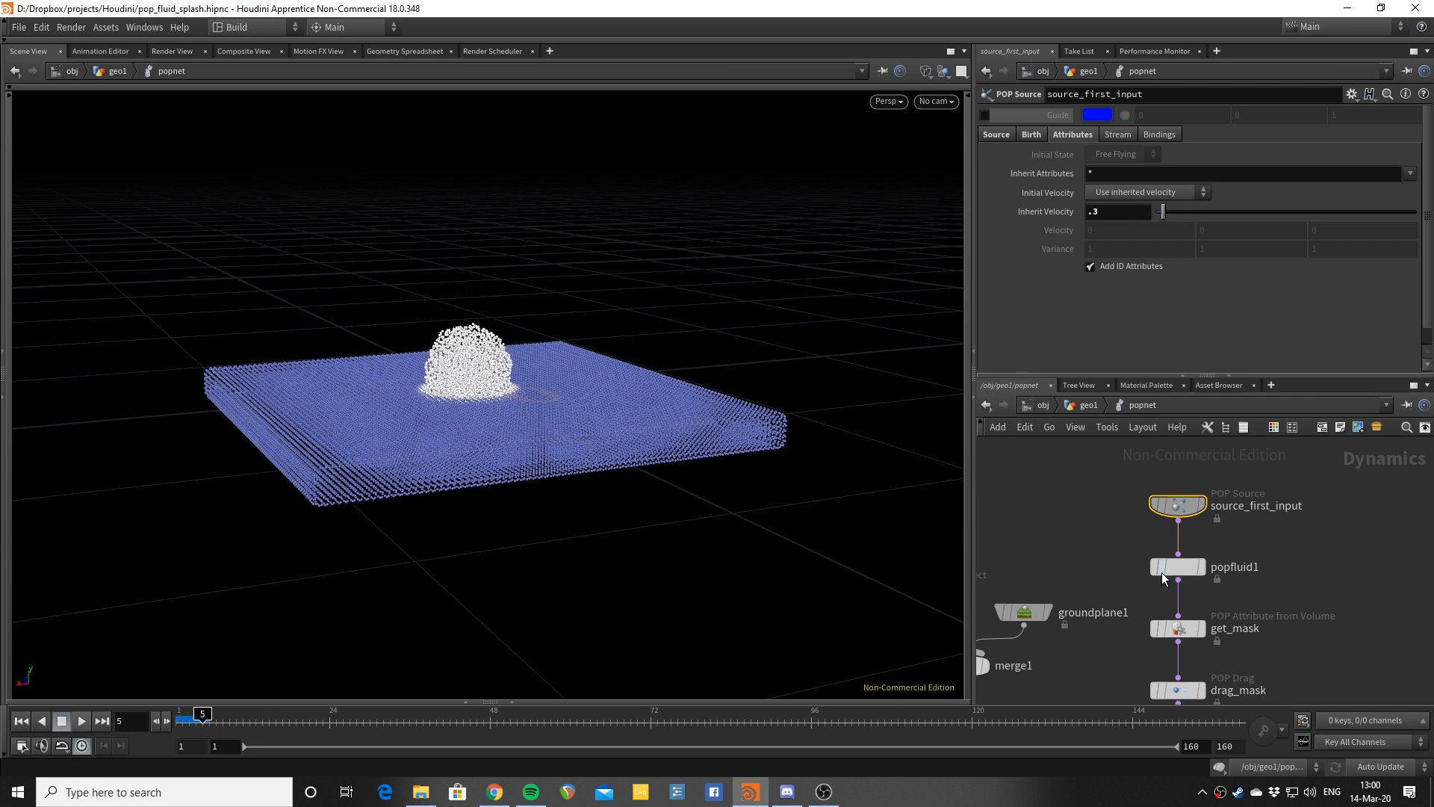
Step: Review the parameters of the get_mask POP Attribute from Volume and the drag_mask POP Drag
scroll(1286, 606, "down", 2)
scroll(1275, 634, "up", 3)
middle_click_drag(1271, 635, 1221, 592)
scroll(1305, 573, "up", 1)
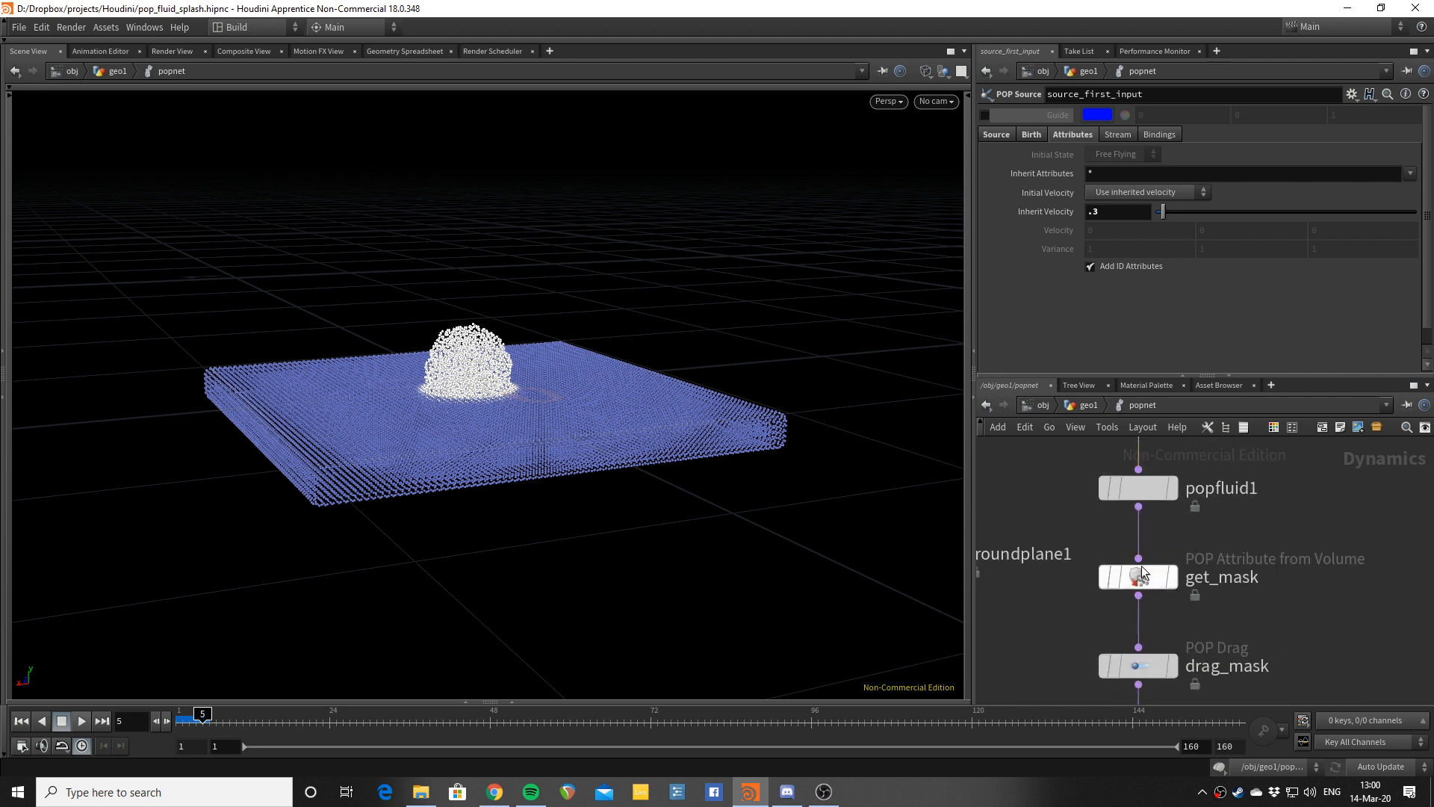
left_click(1140, 572)
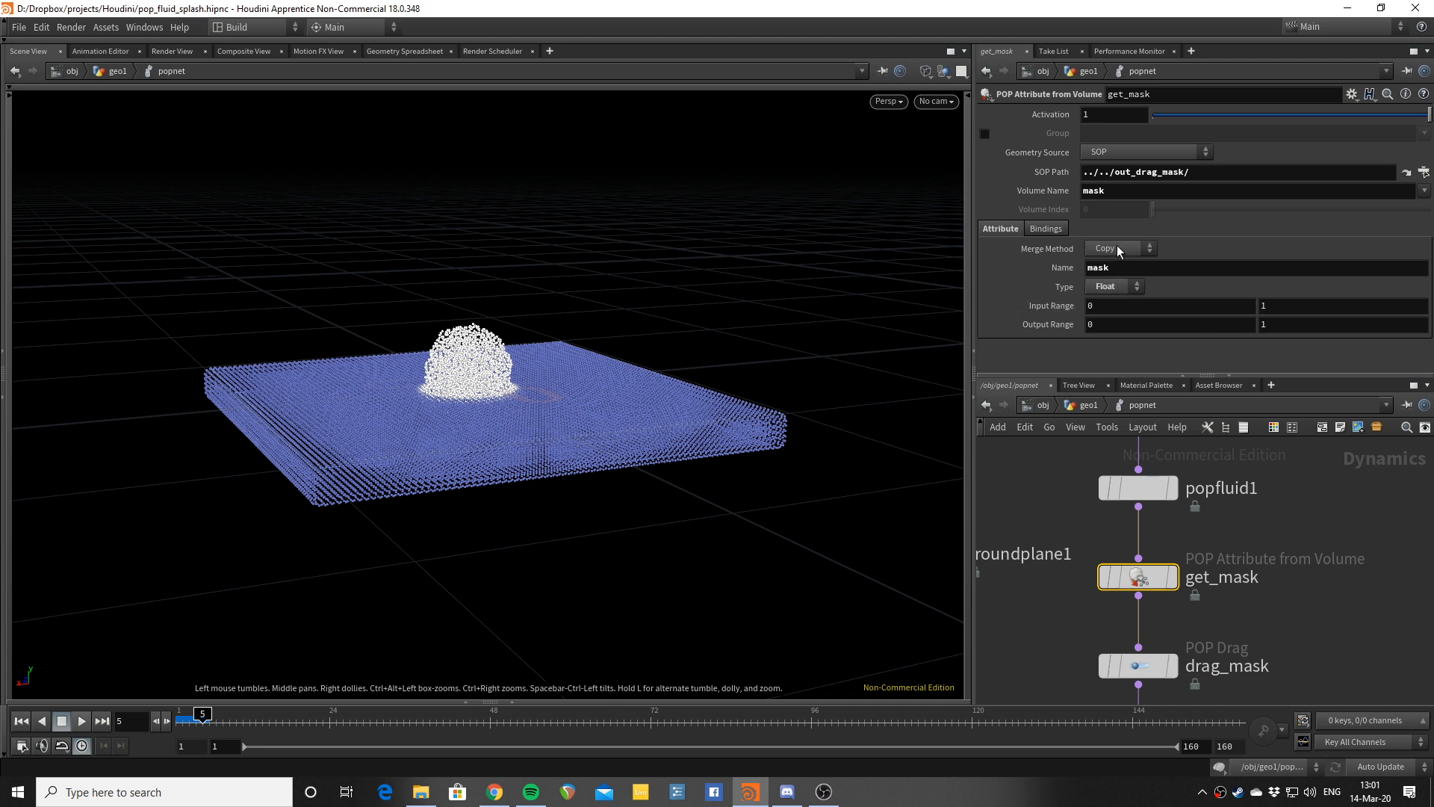
middle_click_drag(1257, 593, 1258, 490)
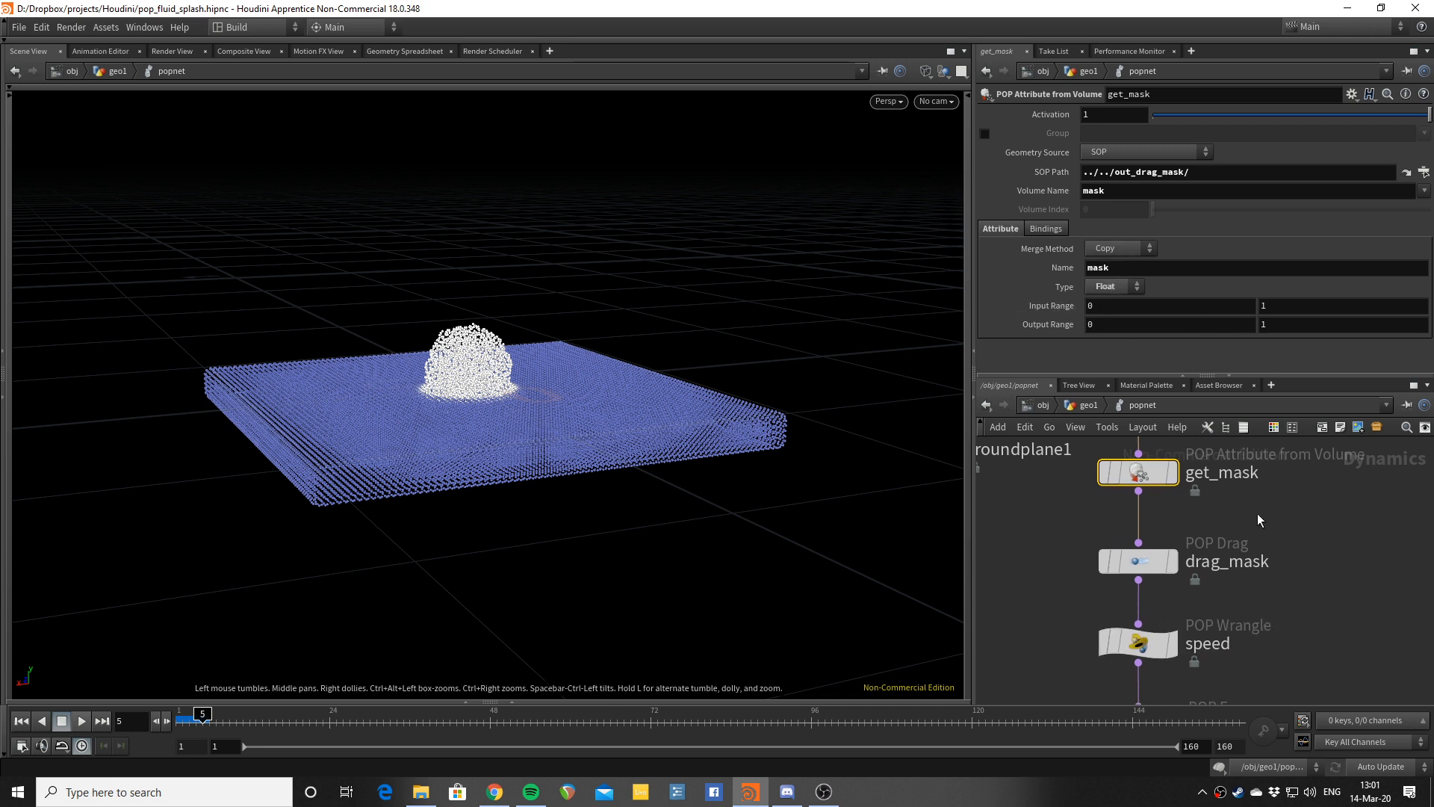
left_click(1249, 539)
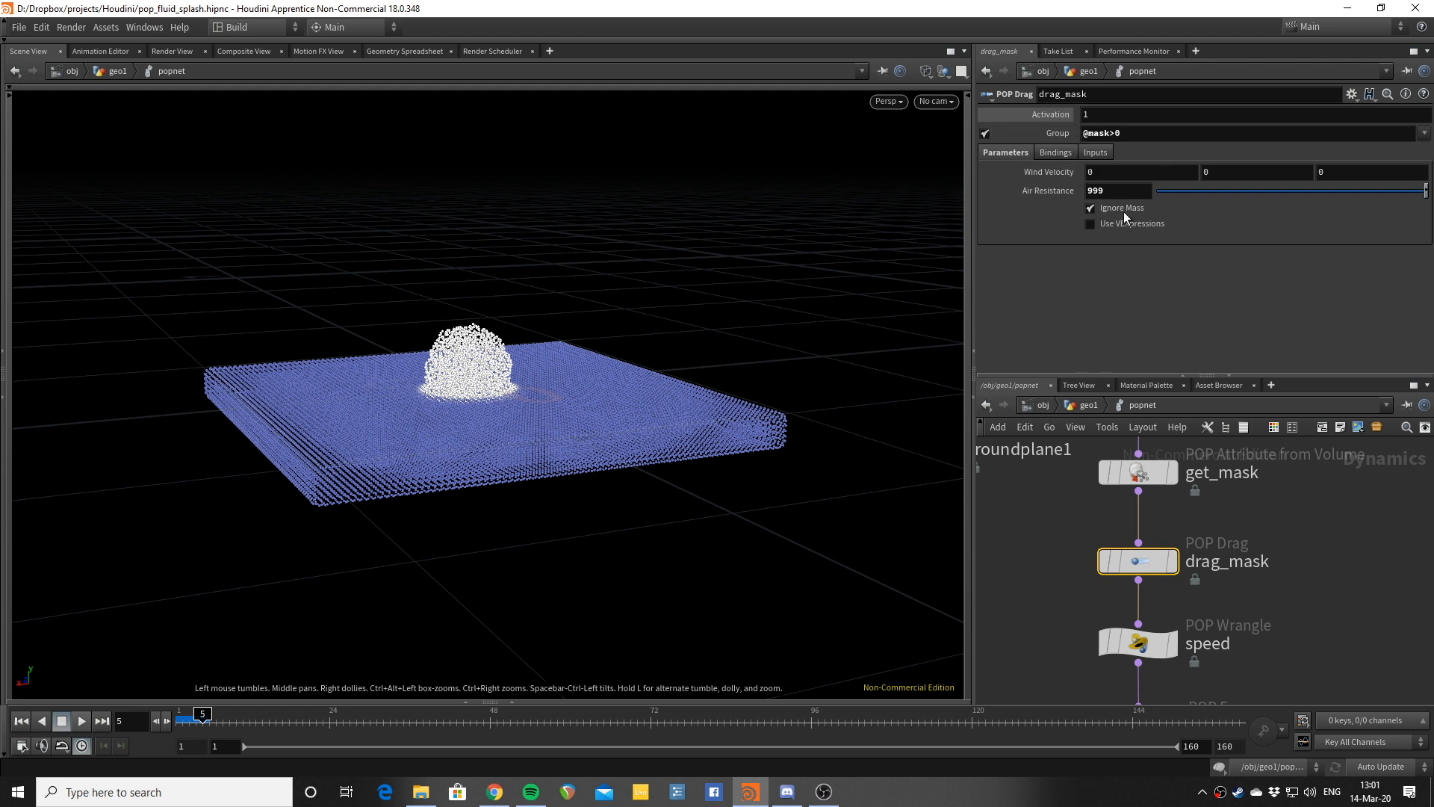
Step: Review the VEXpression of the speed POP Wrangle and the force settings of the gravity POP Force
scroll(1303, 544, "down", 4)
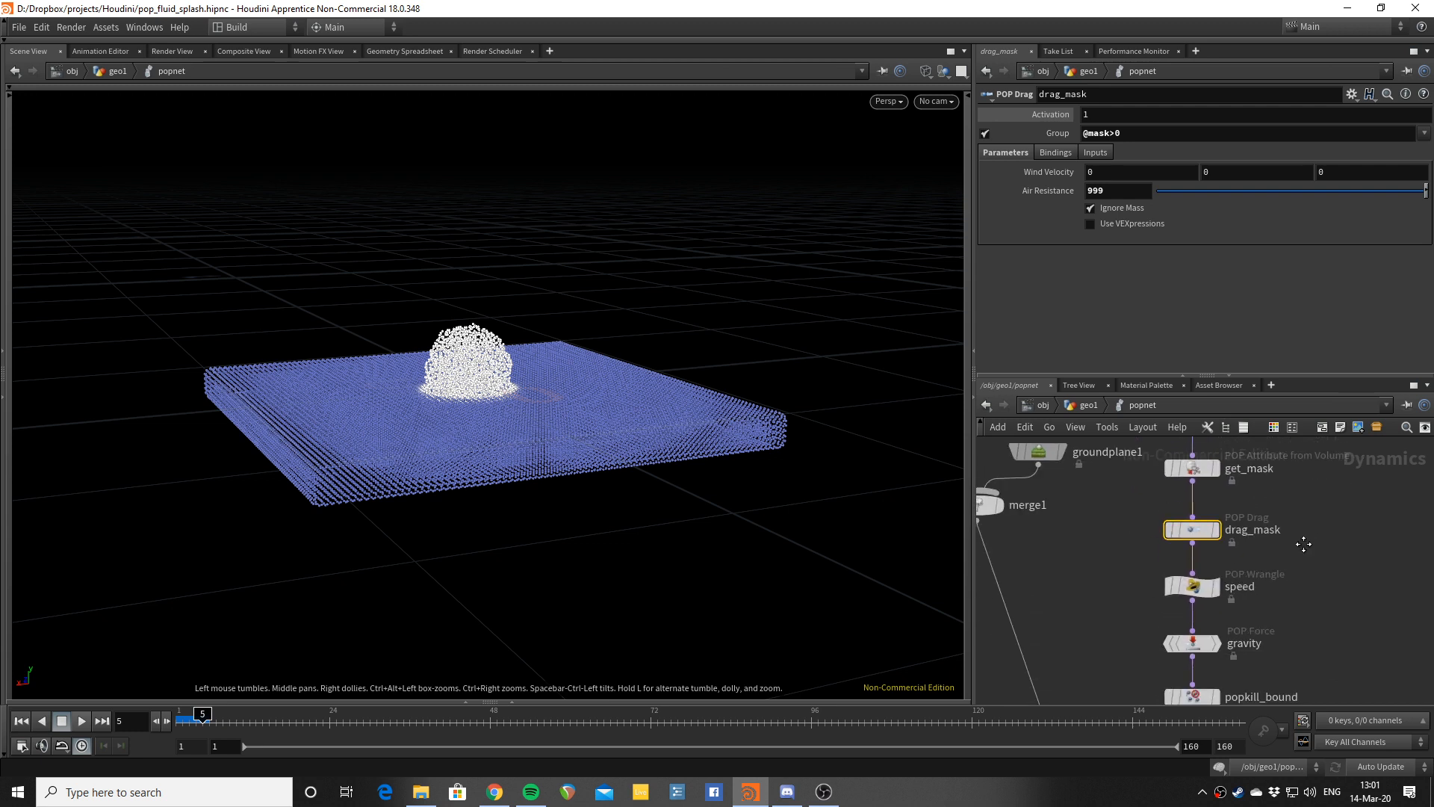
scroll(1196, 568, "up", 3)
left_click(1169, 529)
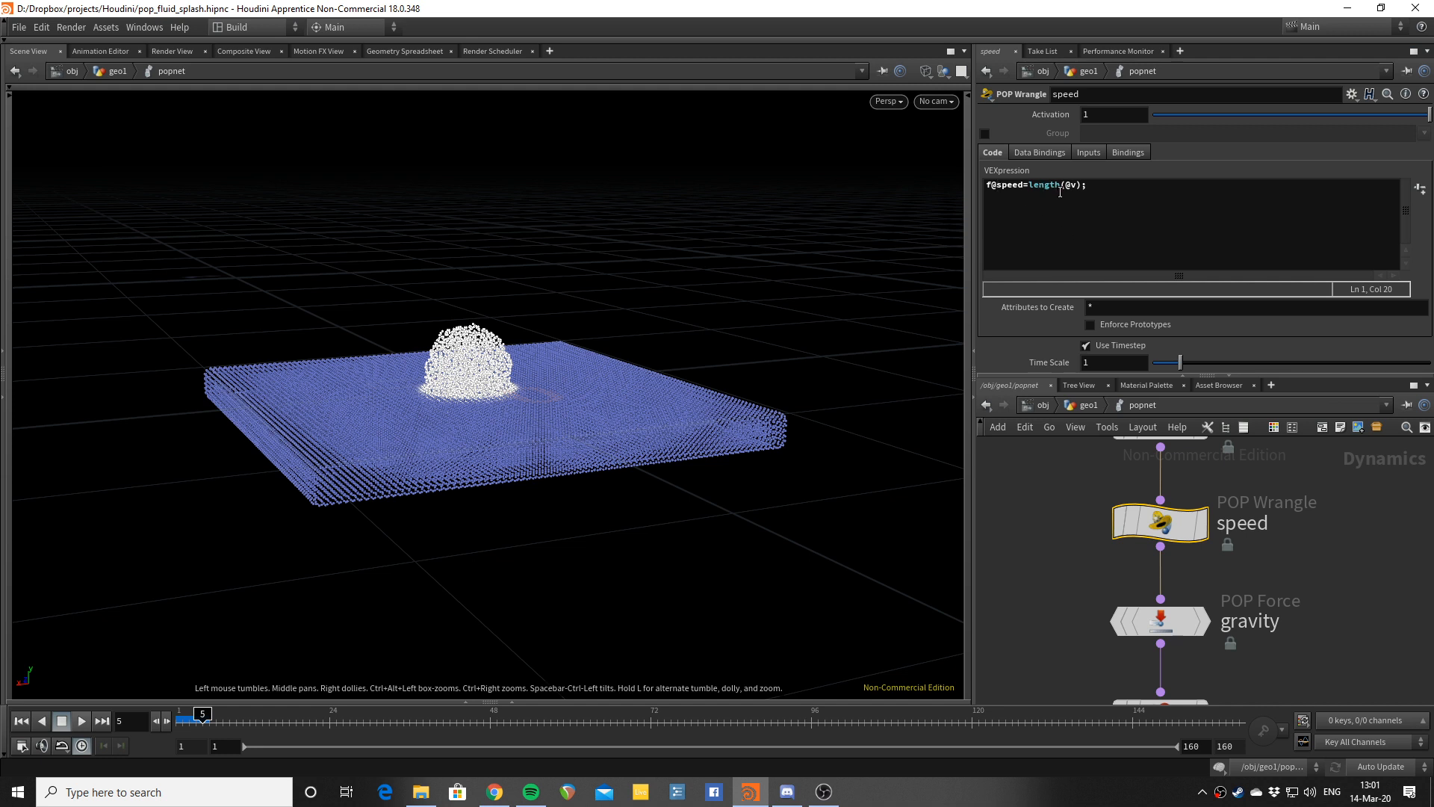
middle_click_drag(1056, 589, 1054, 496)
left_click(1137, 545)
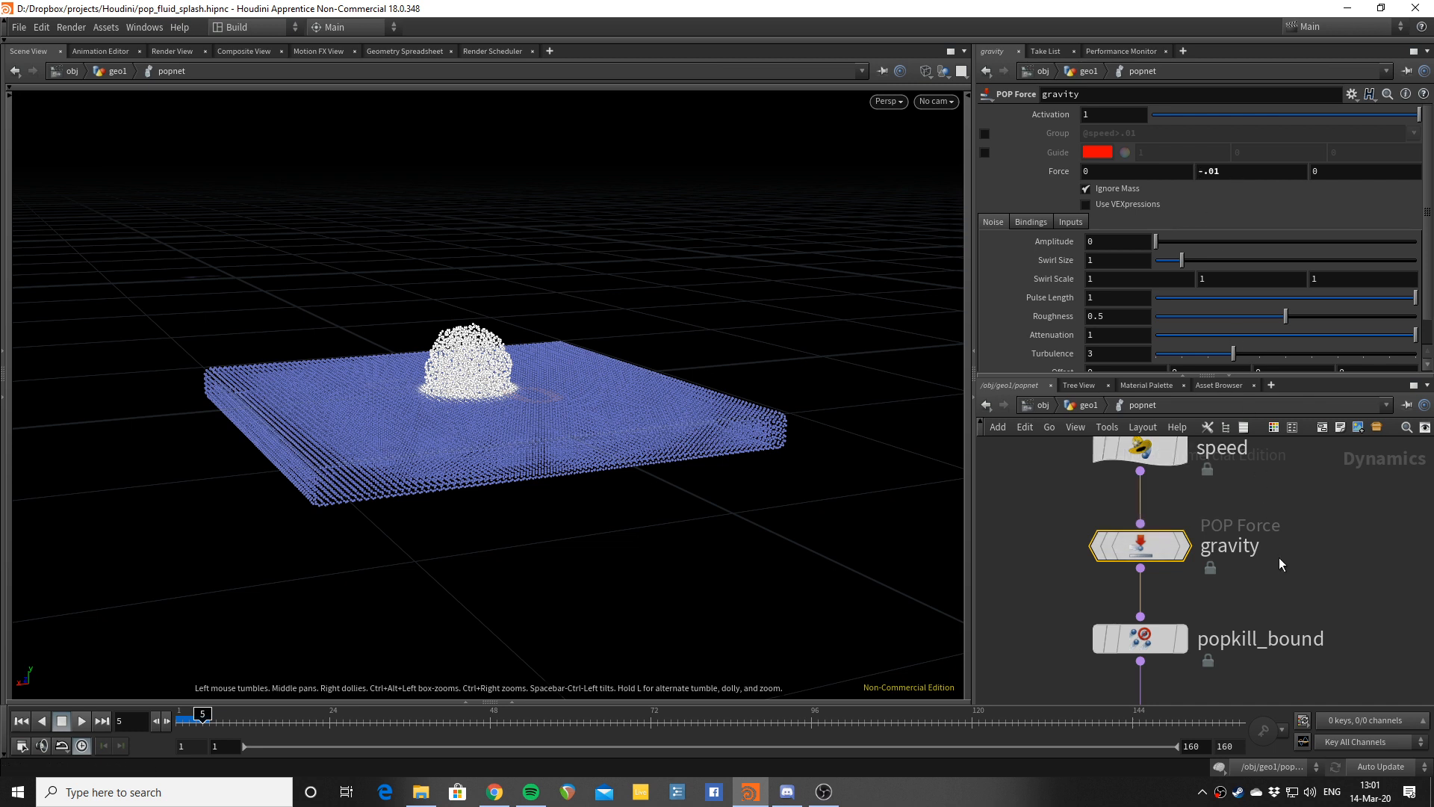
Step: Show the Bounding settings of popkill_bound and resume playing the splash from a slightly lower angle
scroll(1277, 559, "down", 2)
middle_click_drag(1278, 558, 1281, 516)
left_click(1178, 581)
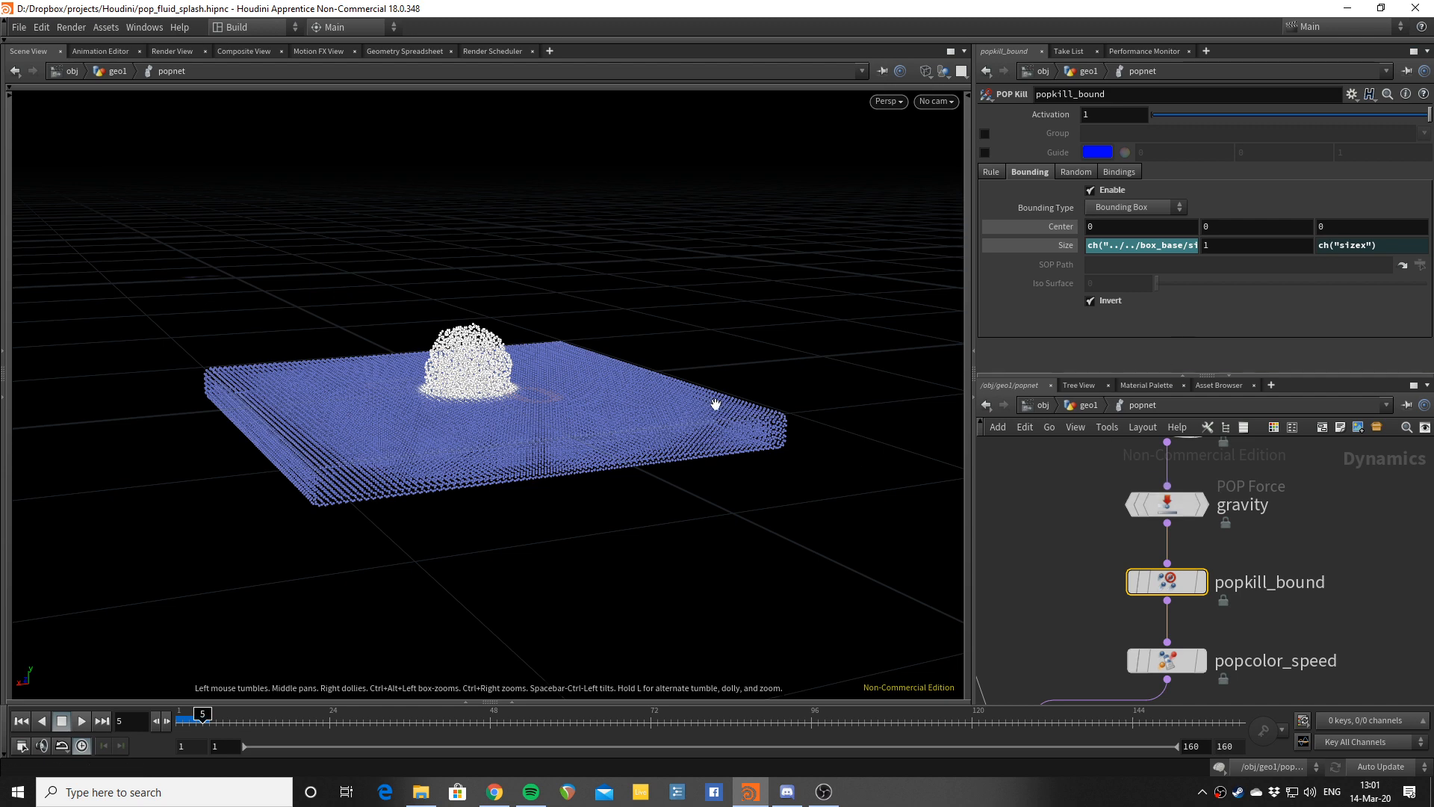
mouse_move(715, 404)
left_mouse_down()
mouse_move(678, 388)
mouse_move(697, 393)
left_mouse_up()
key("Up")
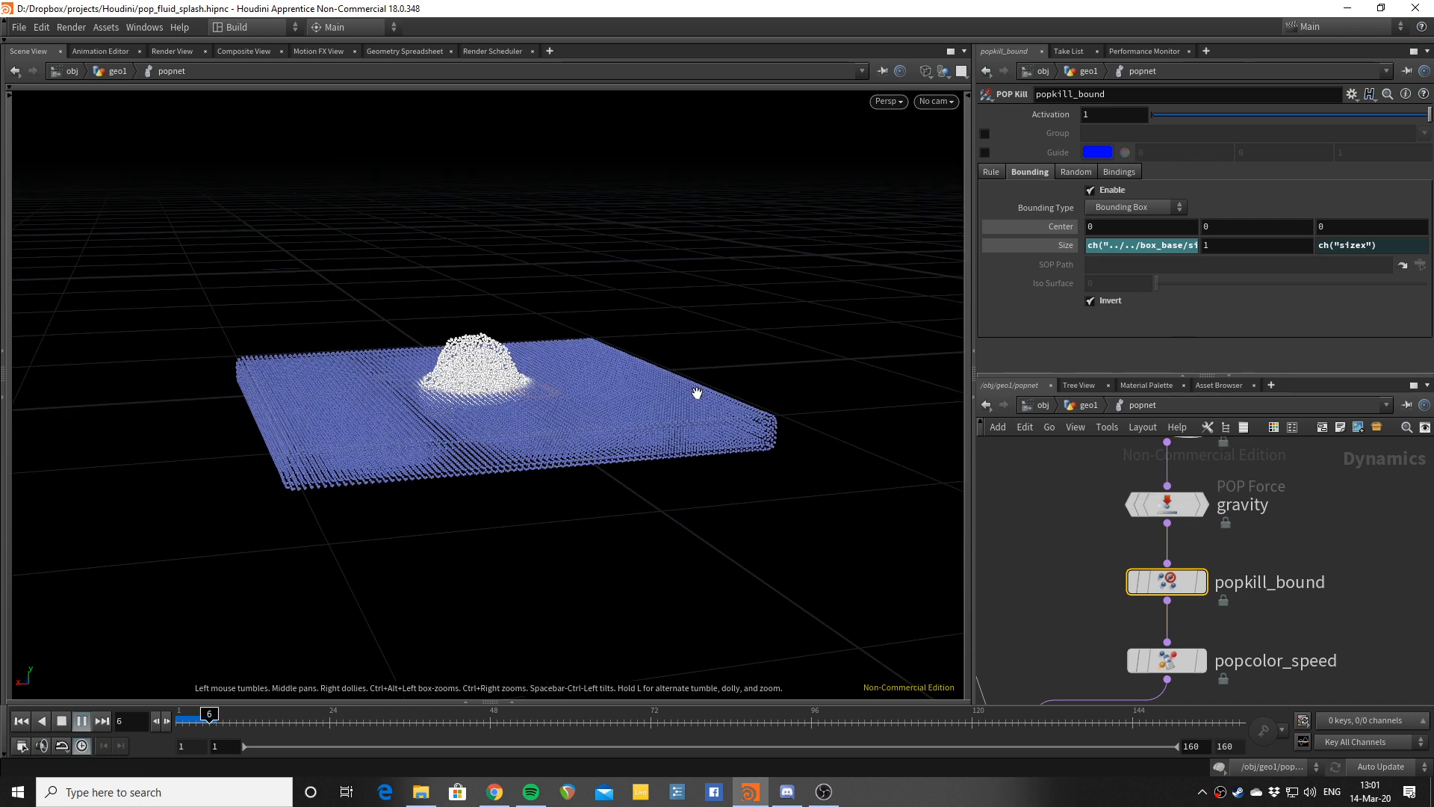
key("Up")
key("Up")
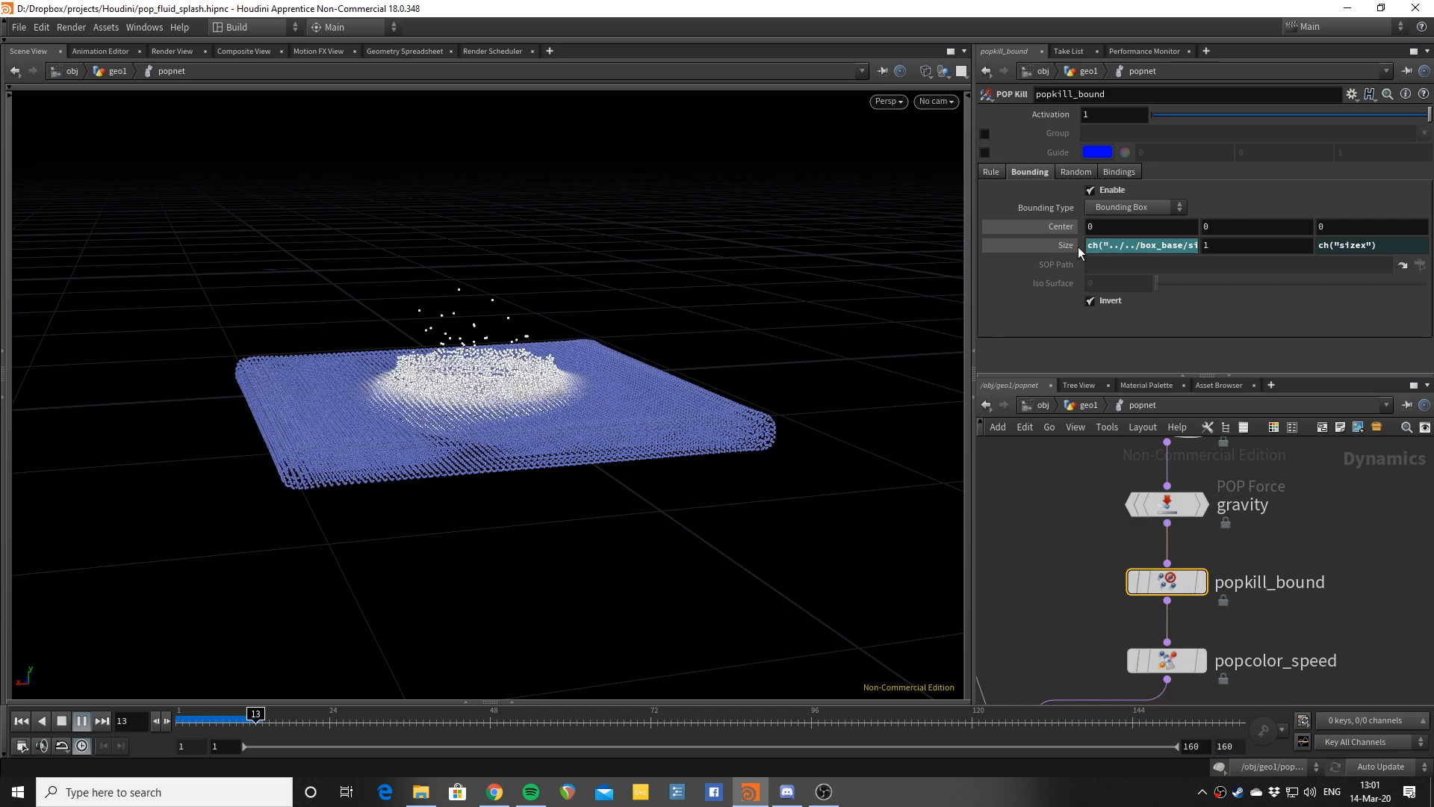
Step: Show the full Size X expression of popkill_bound, view the splash from the side, and stop playback
left_click(1128, 246)
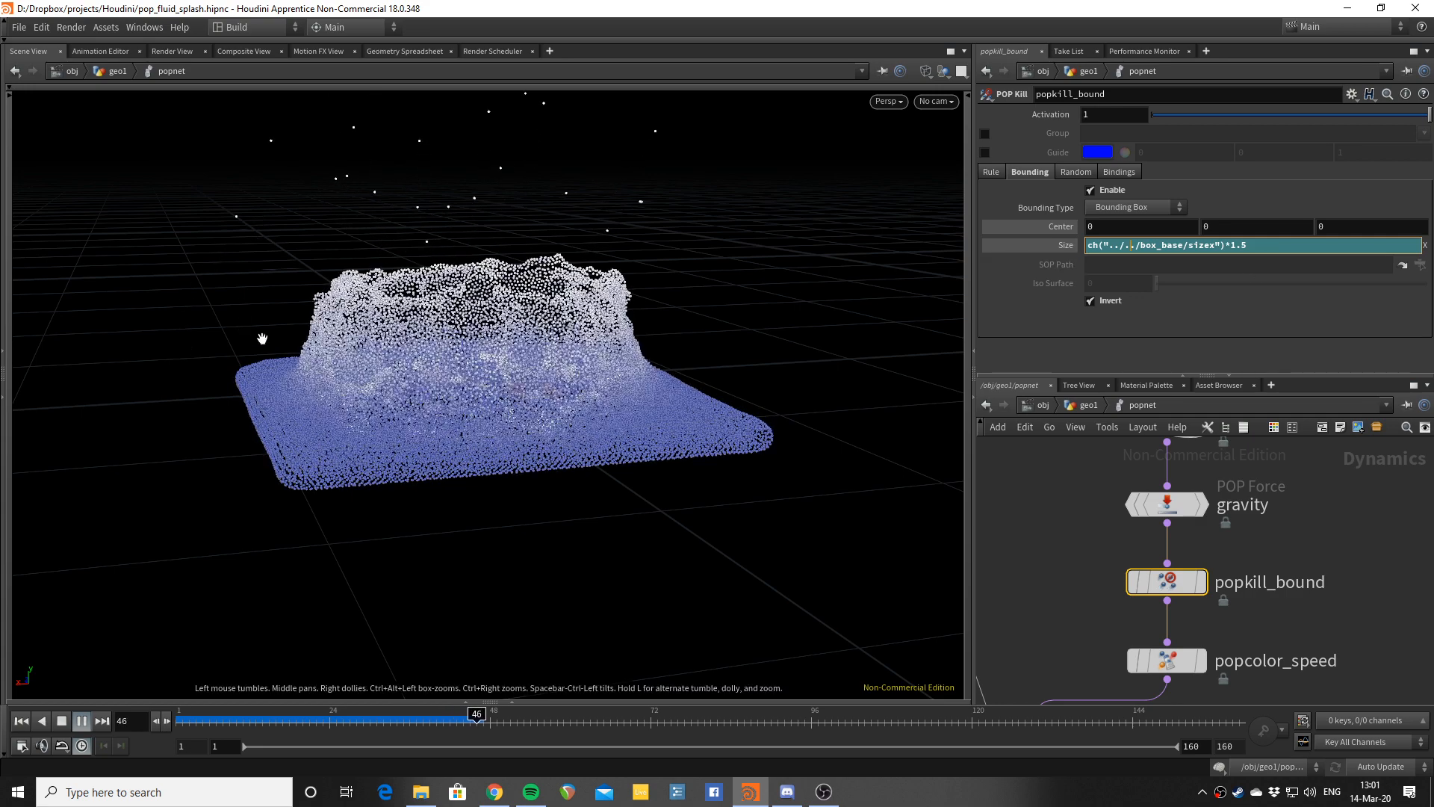
left_click(1097, 351)
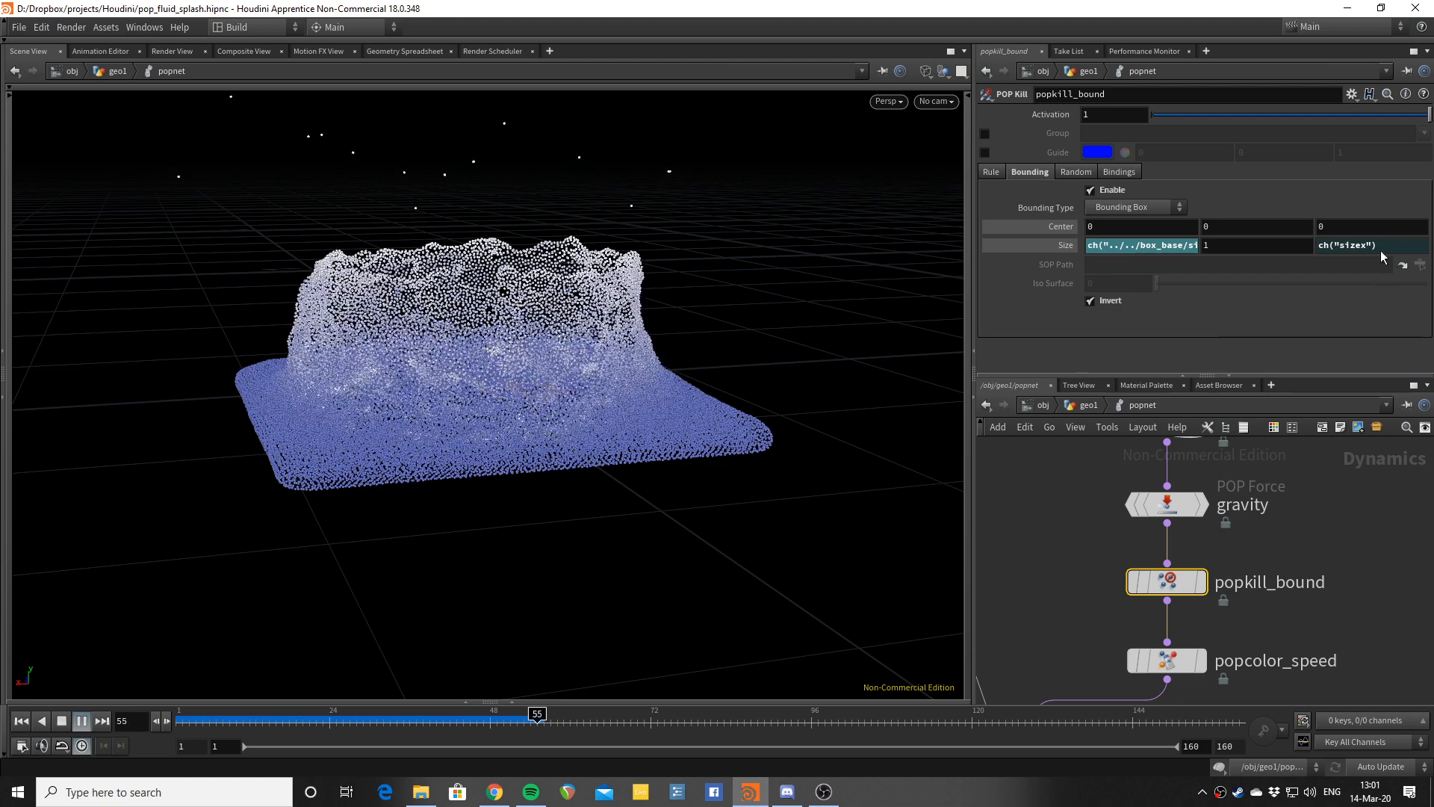
left_click_drag(735, 368, 653, 361)
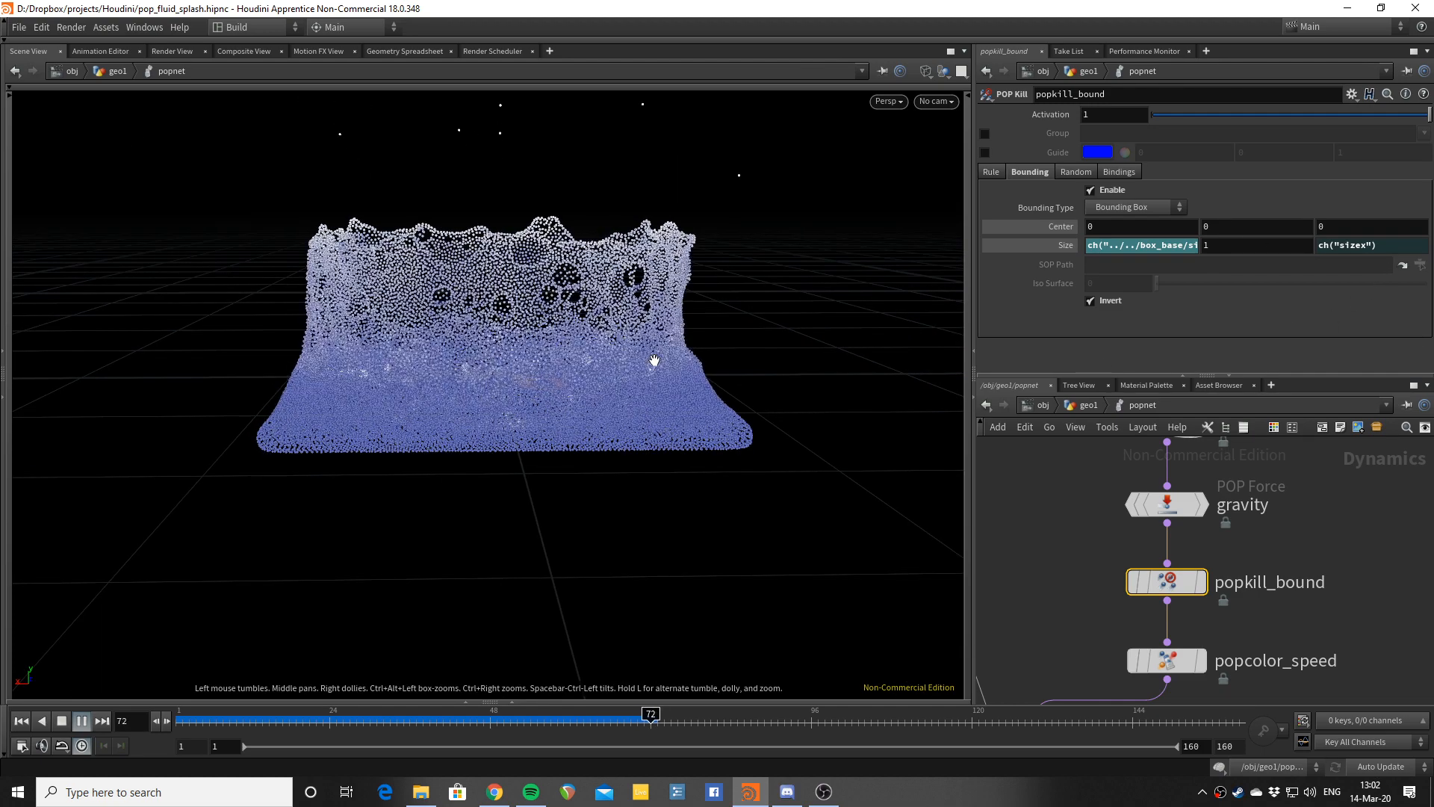
scroll(1339, 597, "down", 2)
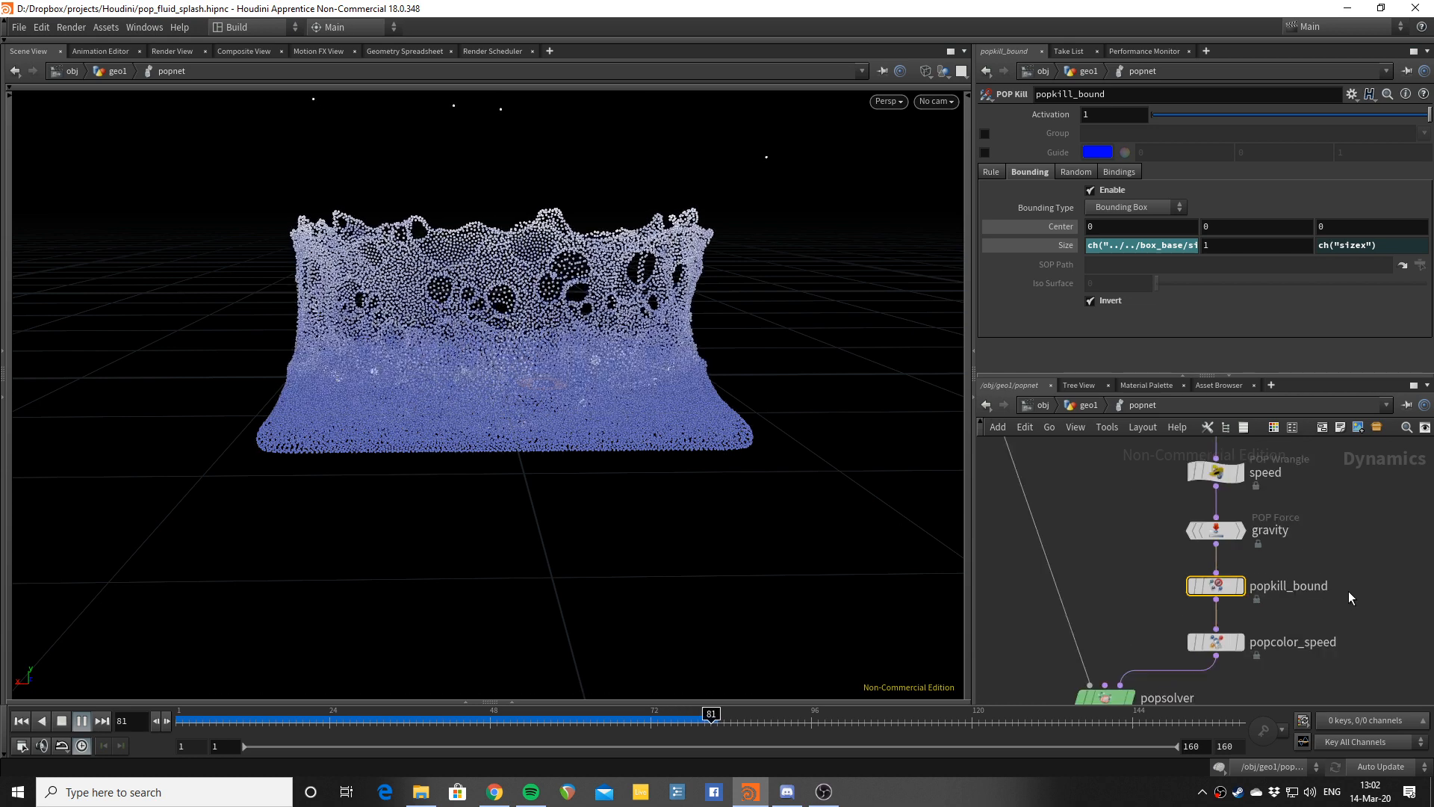
key("Escape")
Step: Return to popfluid1 near the start of the POP chain and review its stiffness and tensile parameters
scroll(1326, 486, "down", 3)
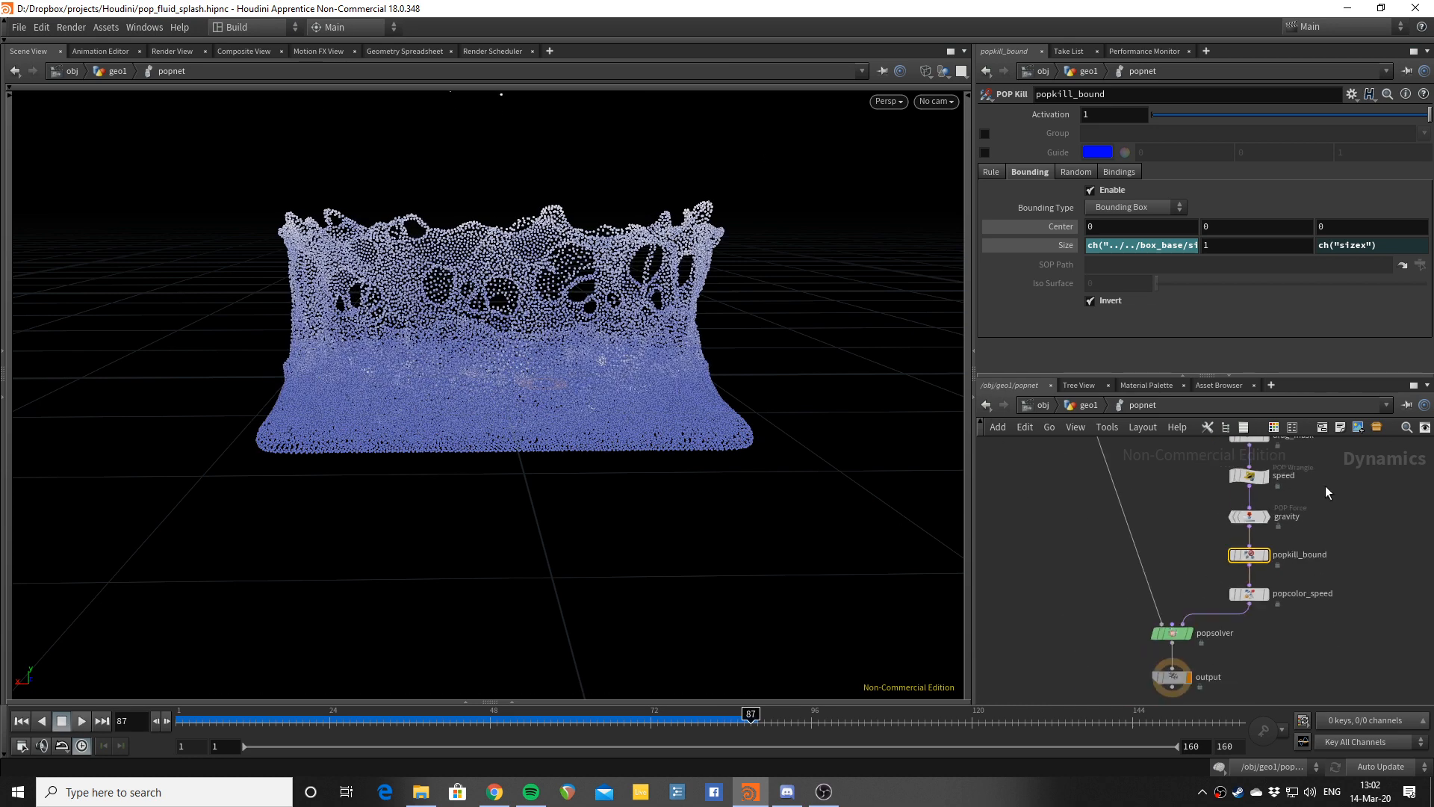
middle_click_drag(1325, 485, 1329, 584)
scroll(1325, 517, "up", 3)
middle_click_drag(1324, 494, 1353, 577)
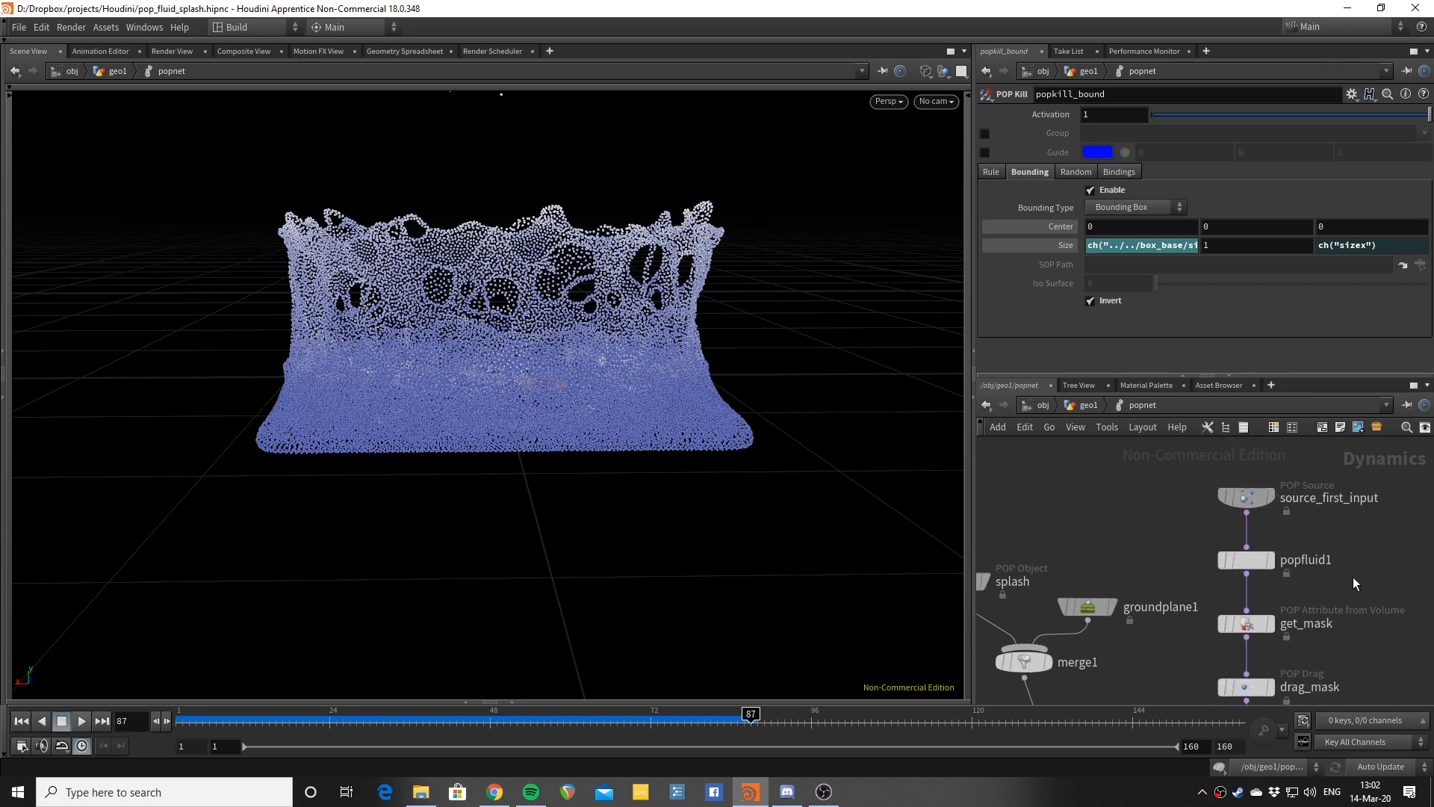
scroll(1349, 576, "up", 2)
left_click(1231, 553)
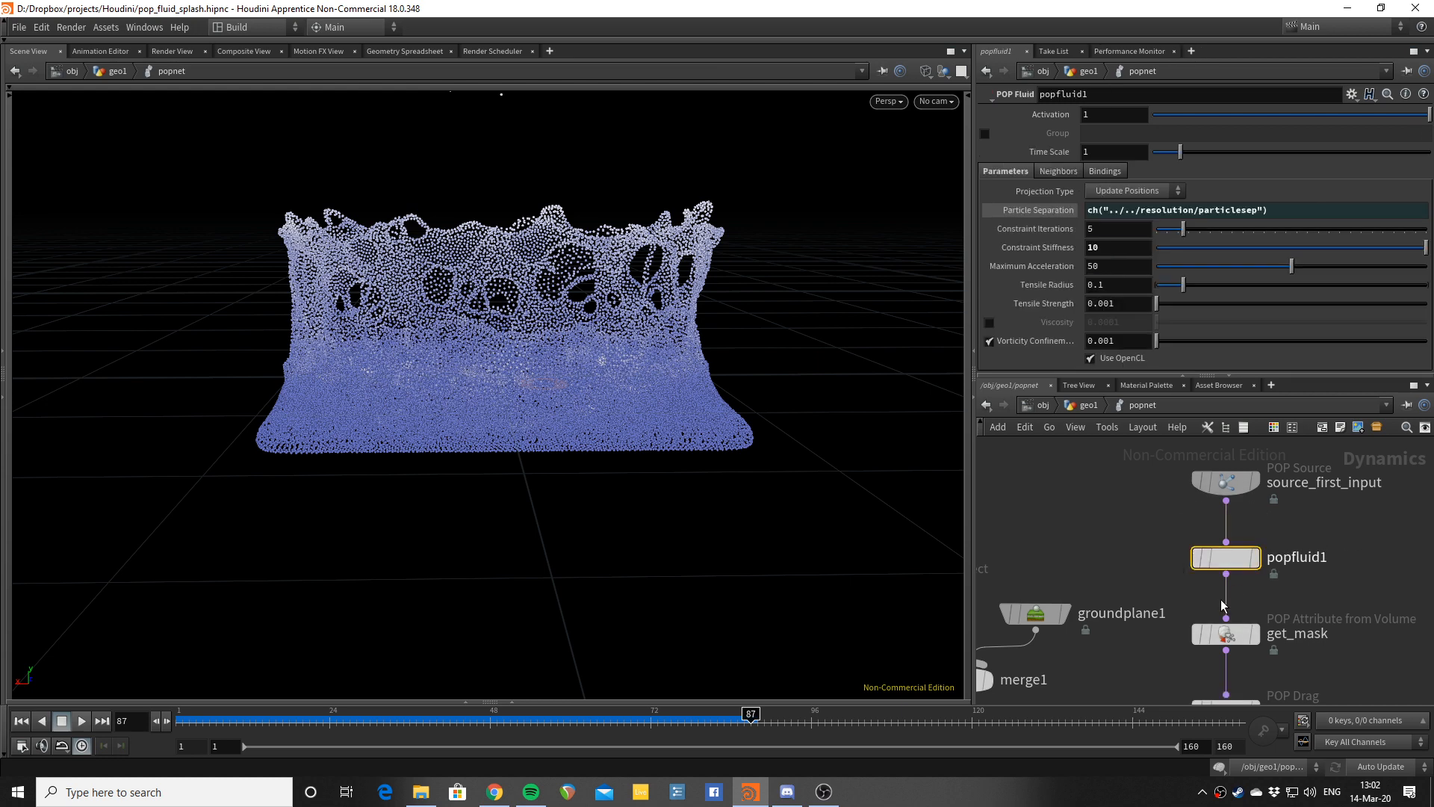
scroll(1263, 568, "down", 1)
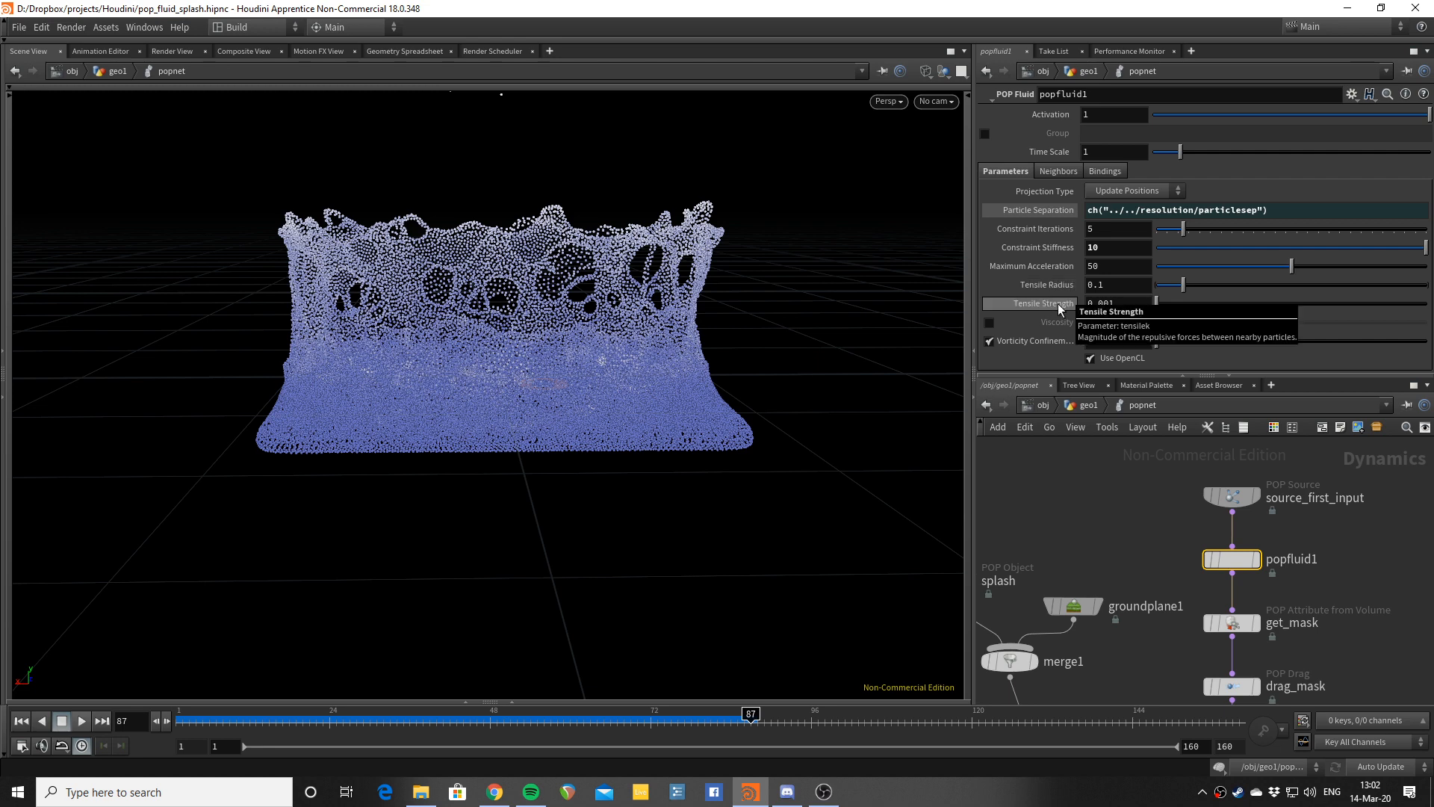
Step: Play the splash further to around frame 121 and examine its holes and tendrils from several angles
key("Up")
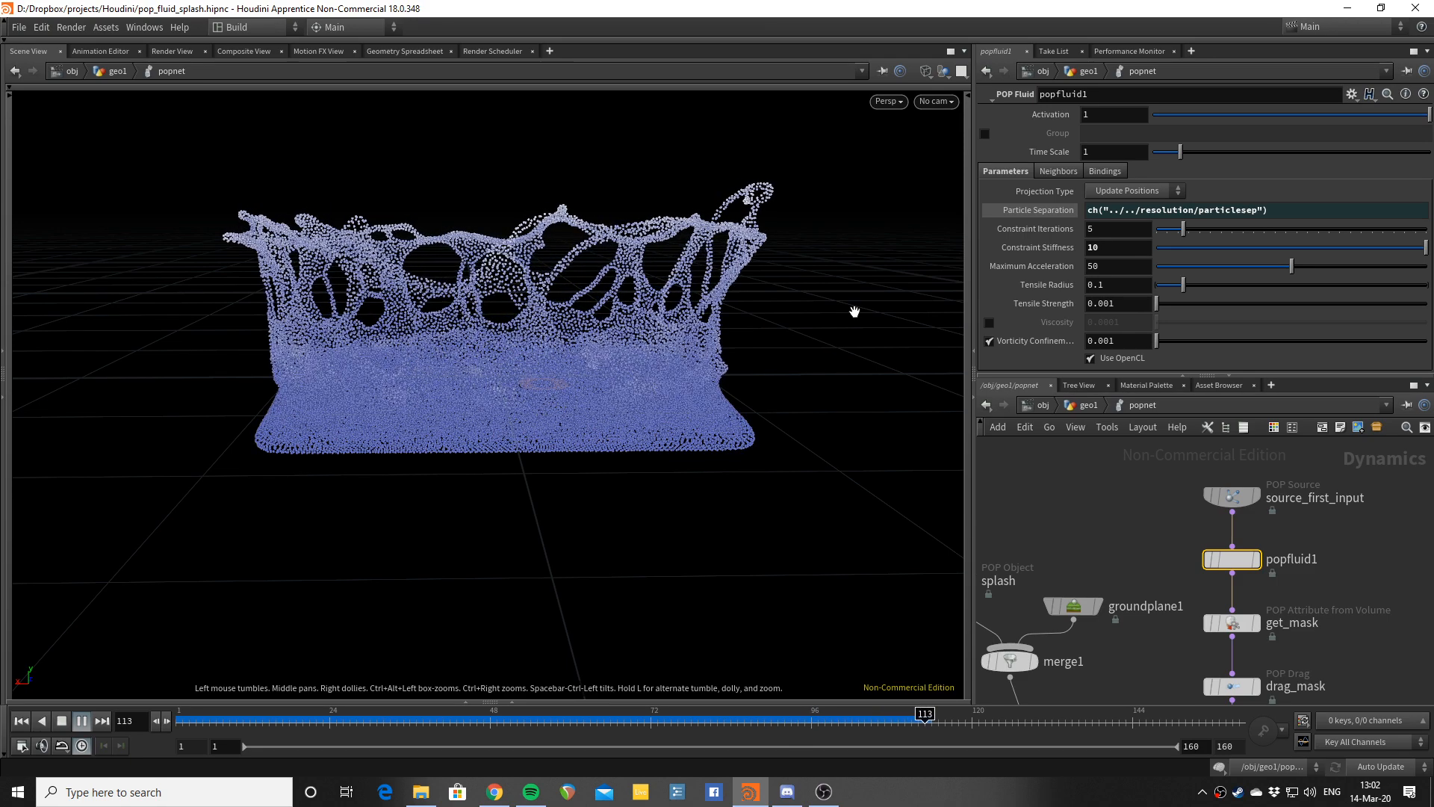
key("Up")
left_click_drag(854, 312, 653, 160)
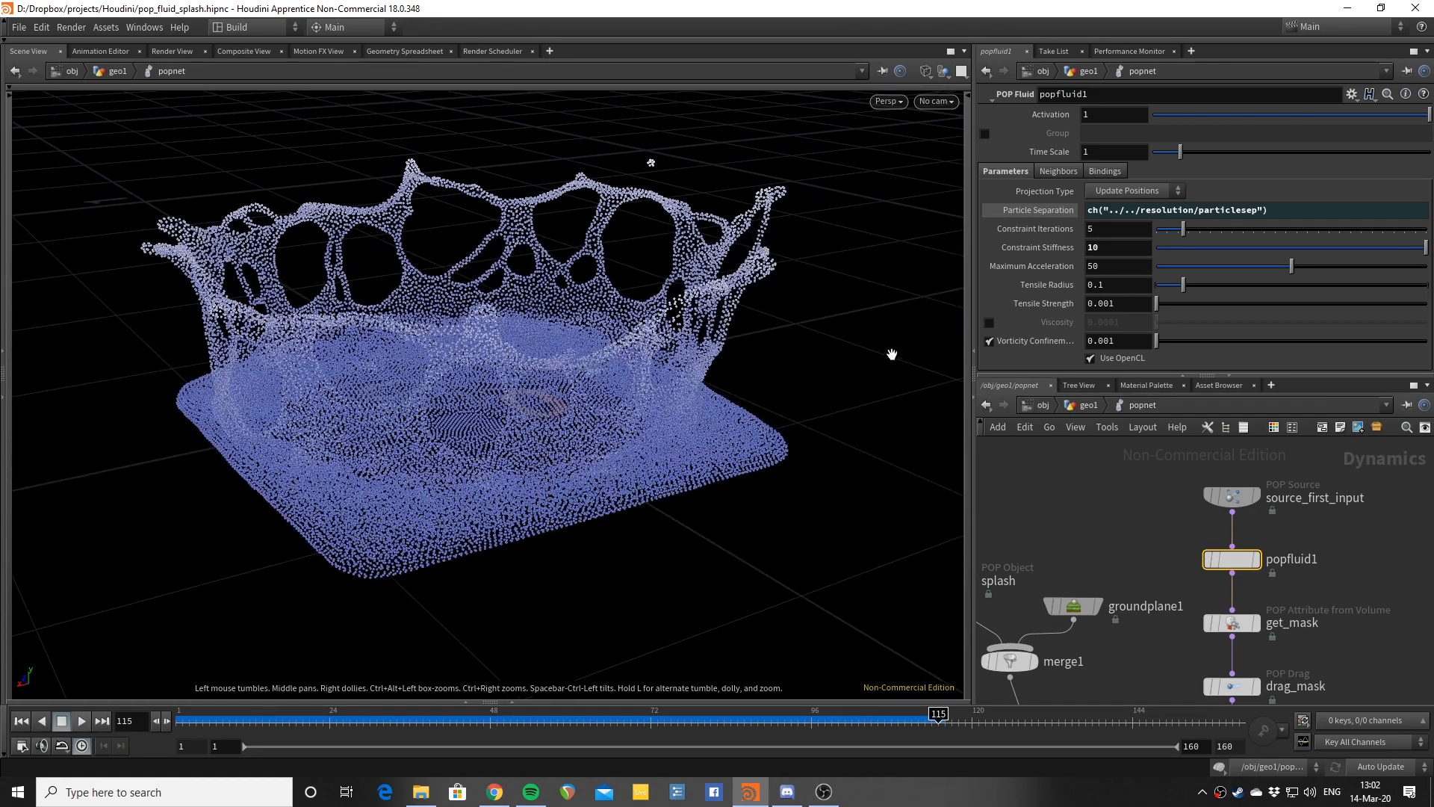
key("Up")
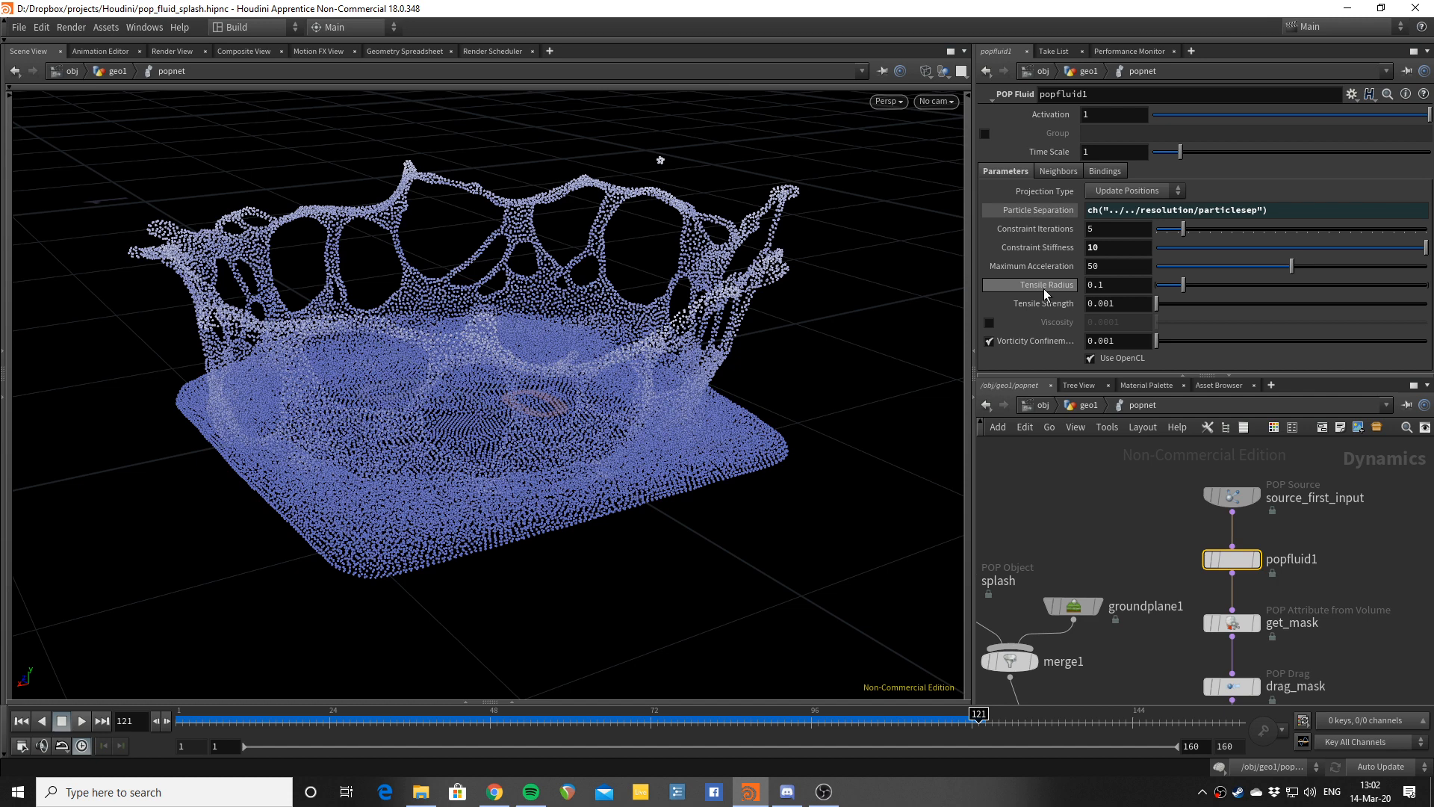
mouse_move(1045, 289)
left_click_drag(749, 319, 688, 167)
left_click_drag(818, 325, 795, 297)
Step: Look over the node chain down to popsolver and output, and rewind the simulation to frame 1
scroll(1065, 487, "down", 5)
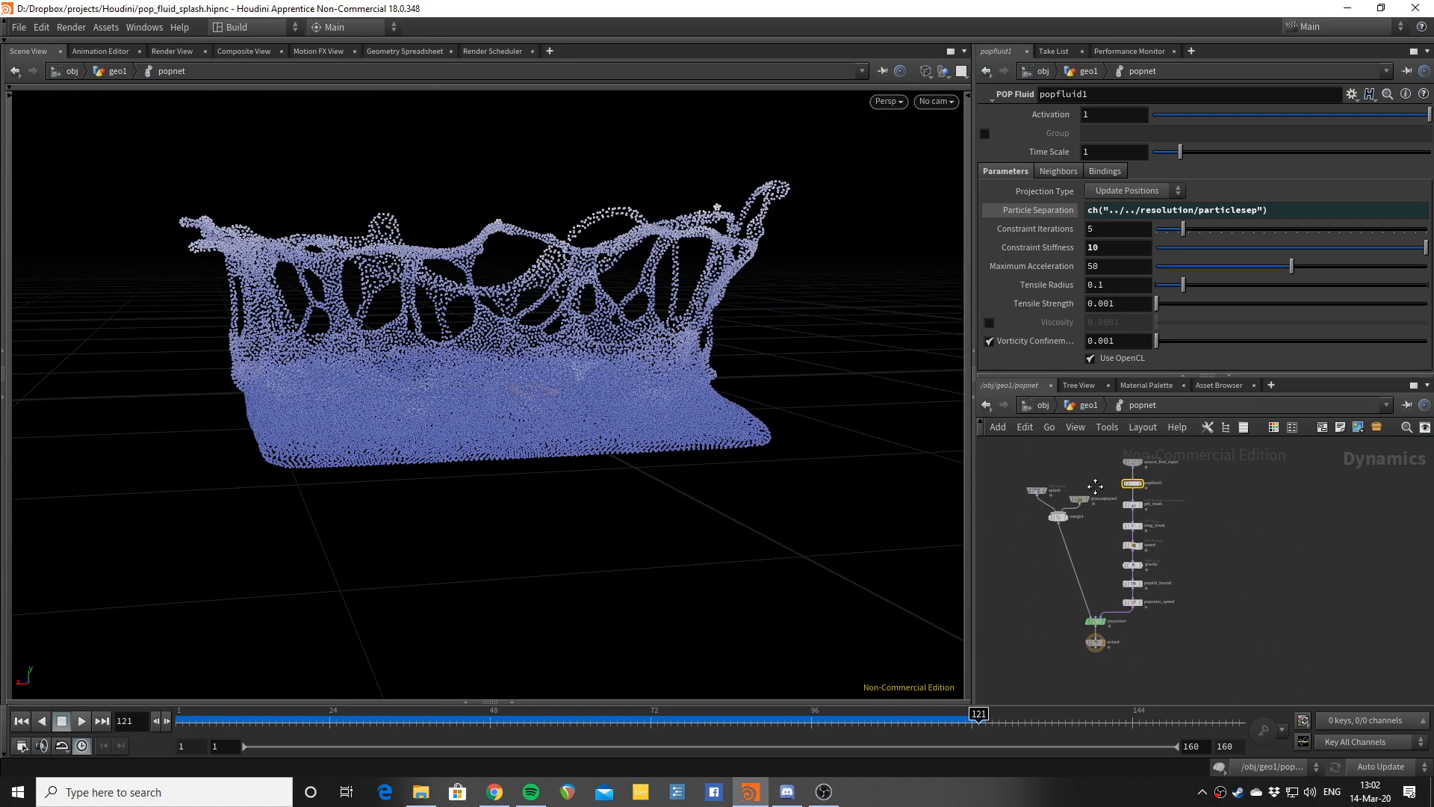
scroll(1108, 527, "up", 5)
mouse_move(470, 345)
left_mouse_down()
mouse_move(425, 333)
mouse_move(478, 330)
left_mouse_up()
middle_click_drag(1009, 573, 1042, 496)
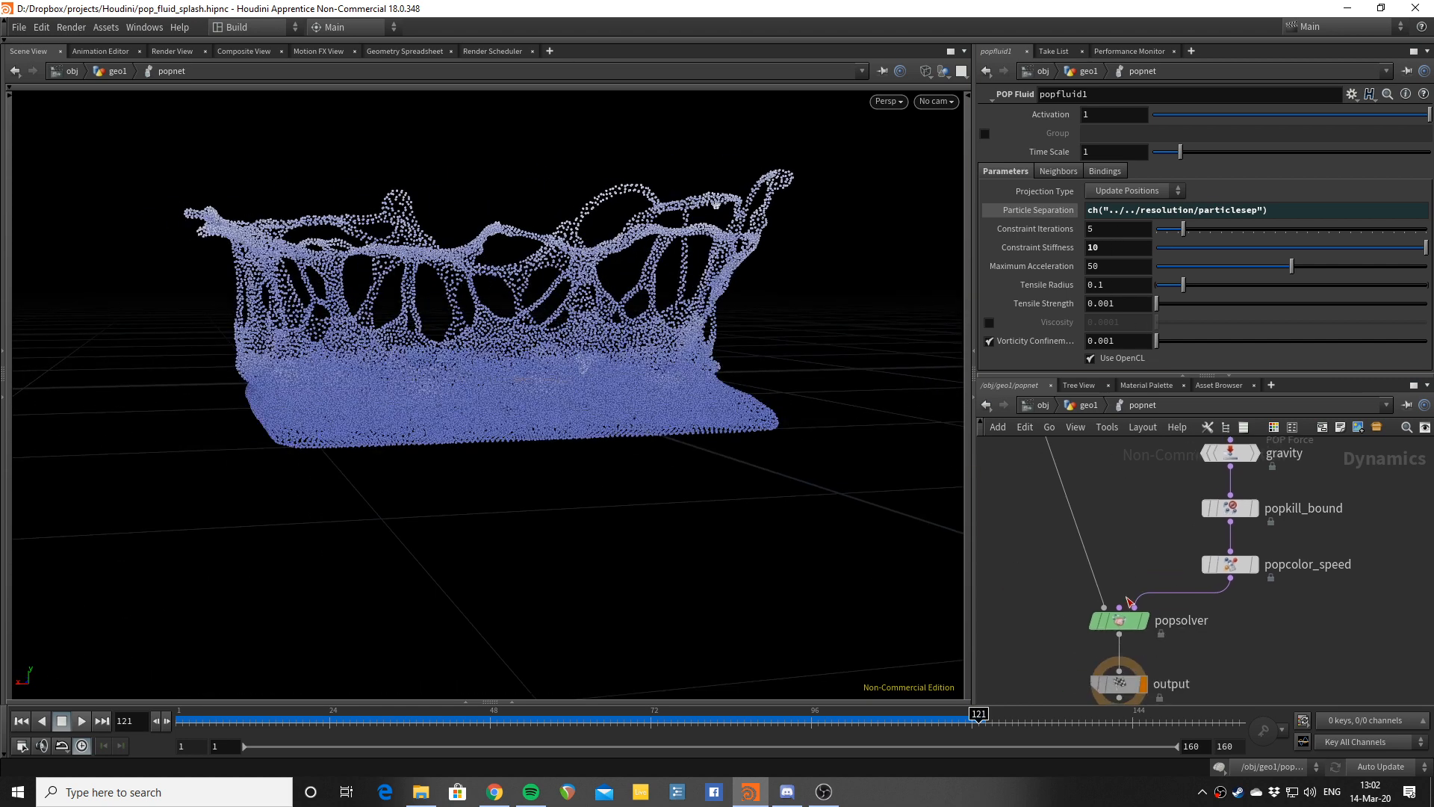
key("ctrl+Up")
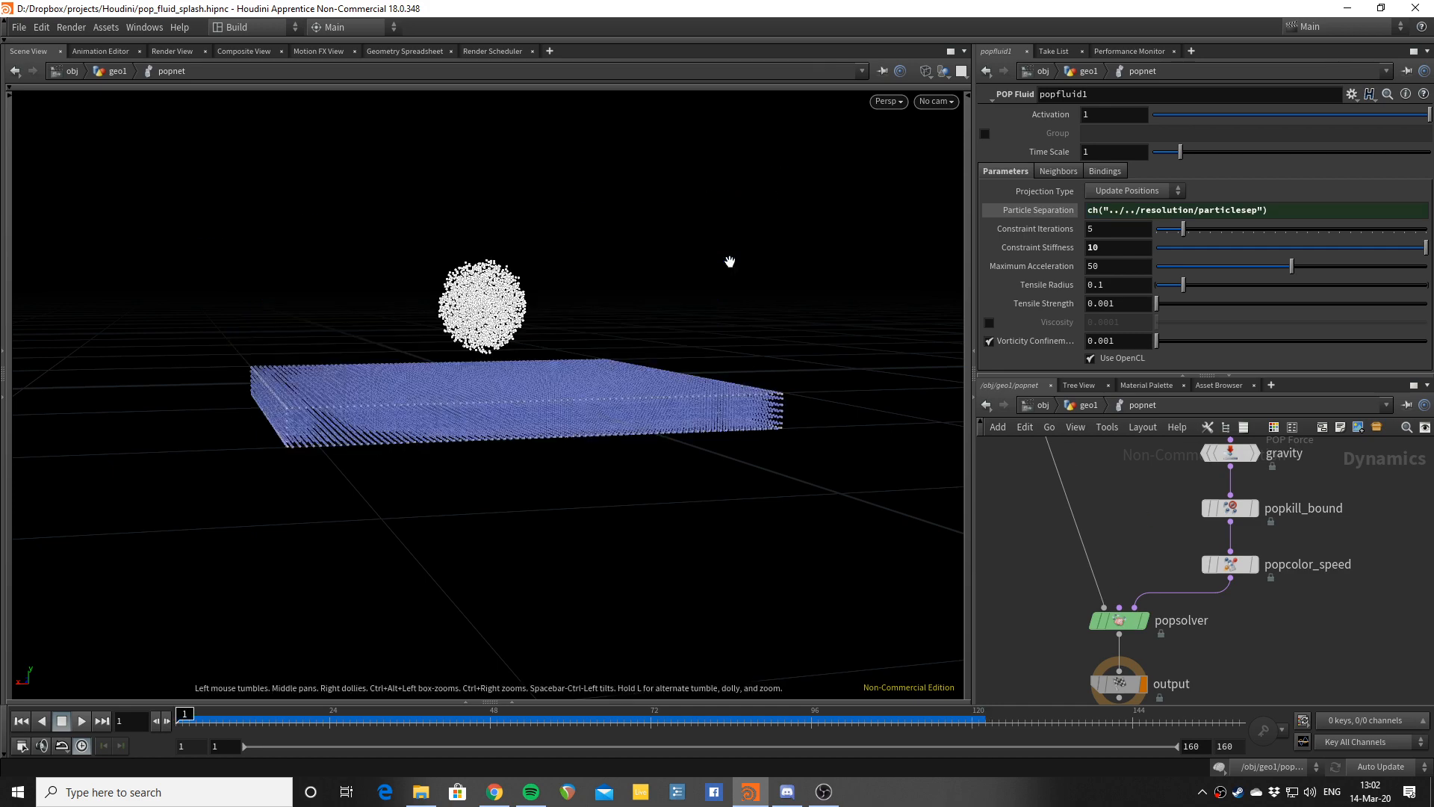
Step: Set popsolver's Max Substeps to 1 and replay the splash from frame 1 to frame 84
key("Up")
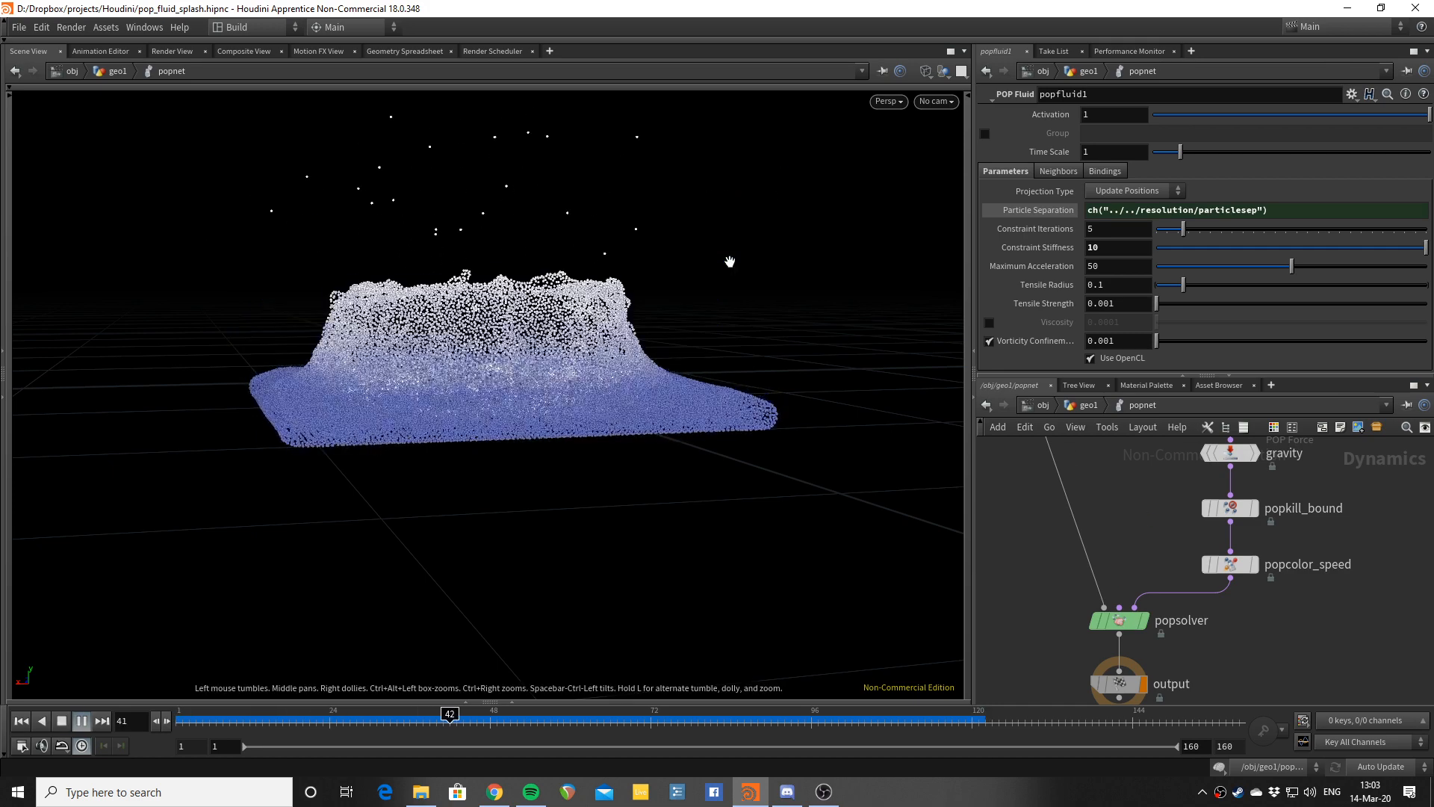
key("Up")
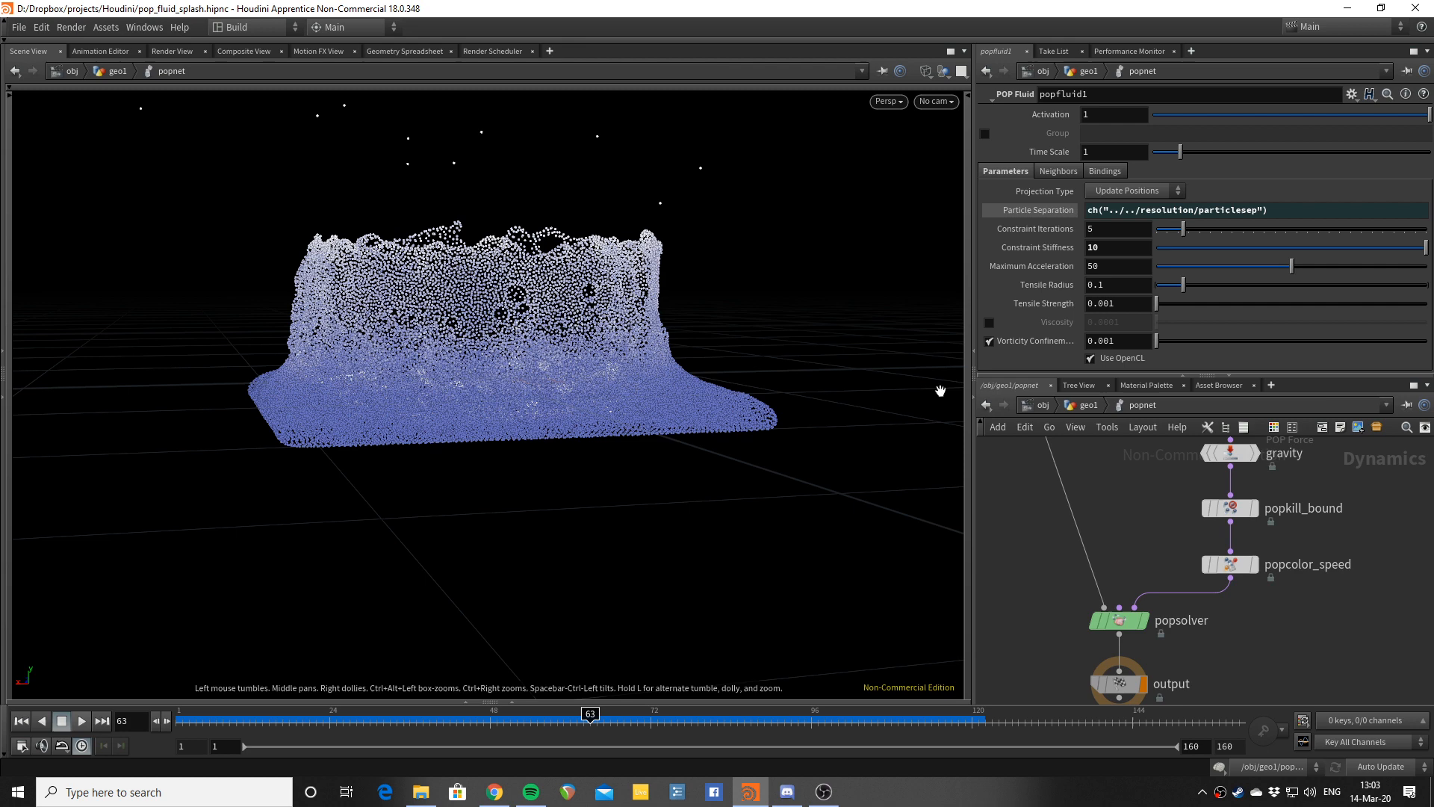
left_click(1119, 620)
double_click(1101, 172)
type("1")
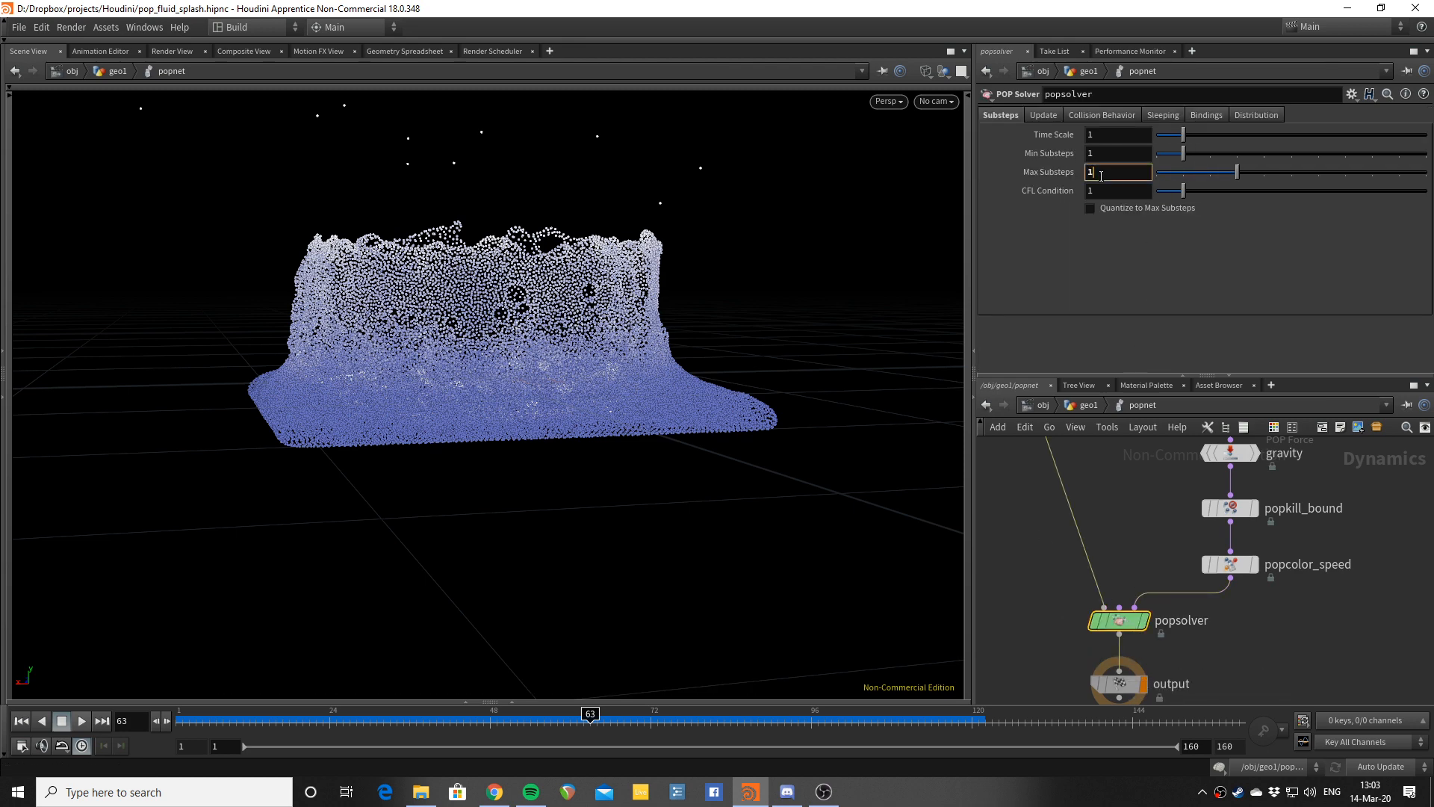
key("Return")
key("ctrl+Up")
key("Up")
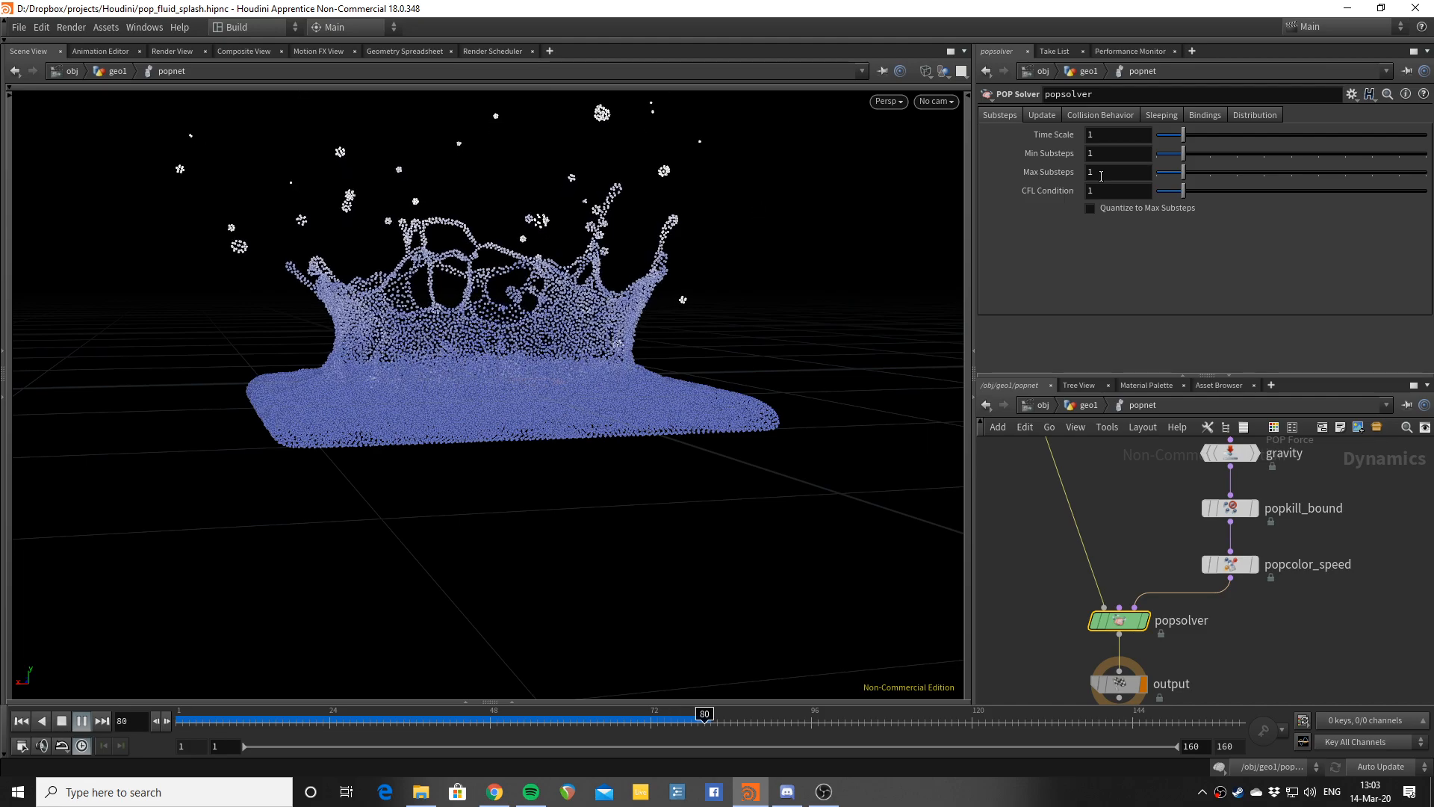
mouse_move(592, 320)
left_mouse_down()
mouse_move(687, 455)
mouse_move(658, 329)
mouse_move(585, 342)
left_mouse_up()
Step: Return to popfluid1 at the start of the POP chain and set its Constraint Stiffness to 1
scroll(1150, 494, "down", 4)
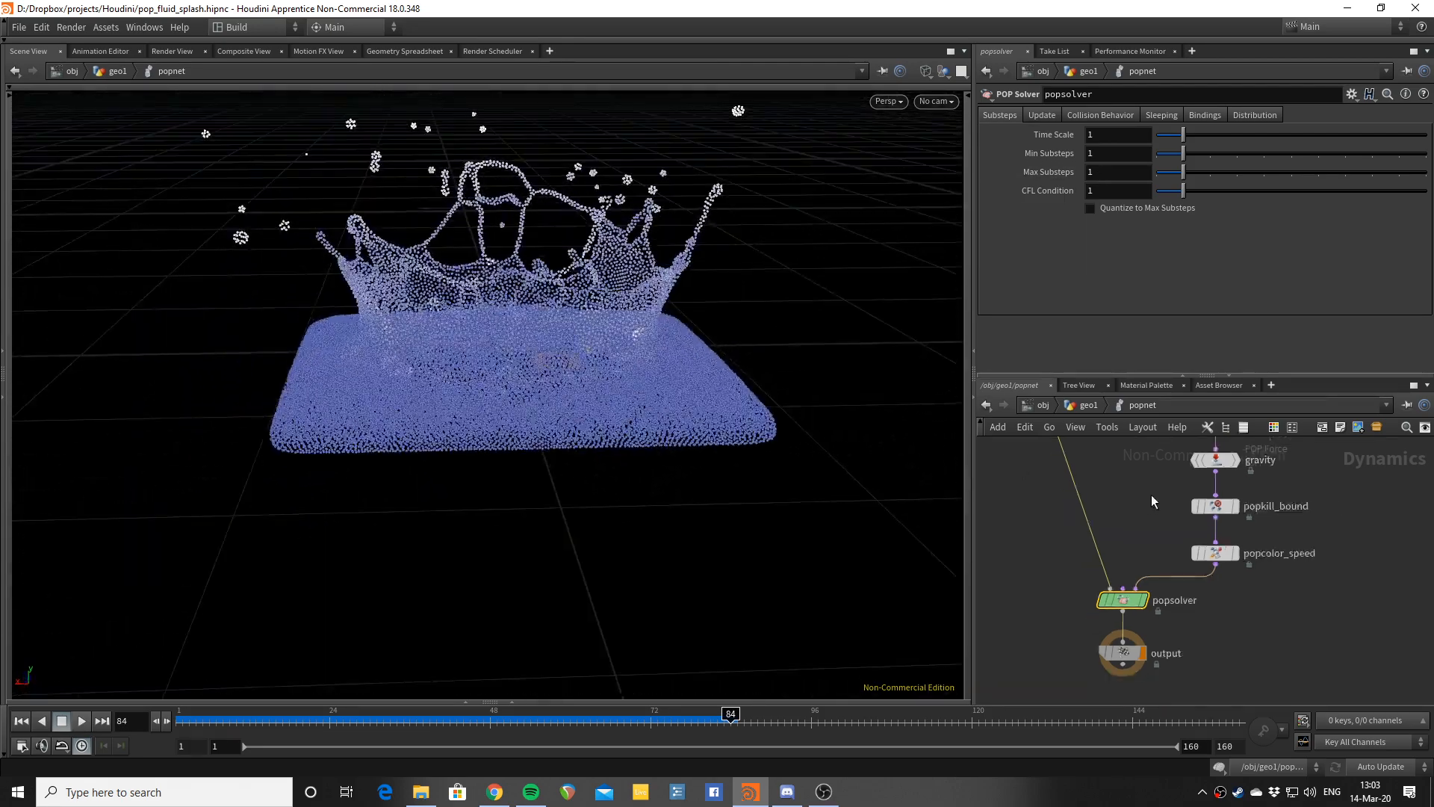
scroll(1115, 553, "up", 3)
middle_click_drag(1116, 543, 1062, 595)
scroll(1057, 607, "down", 2)
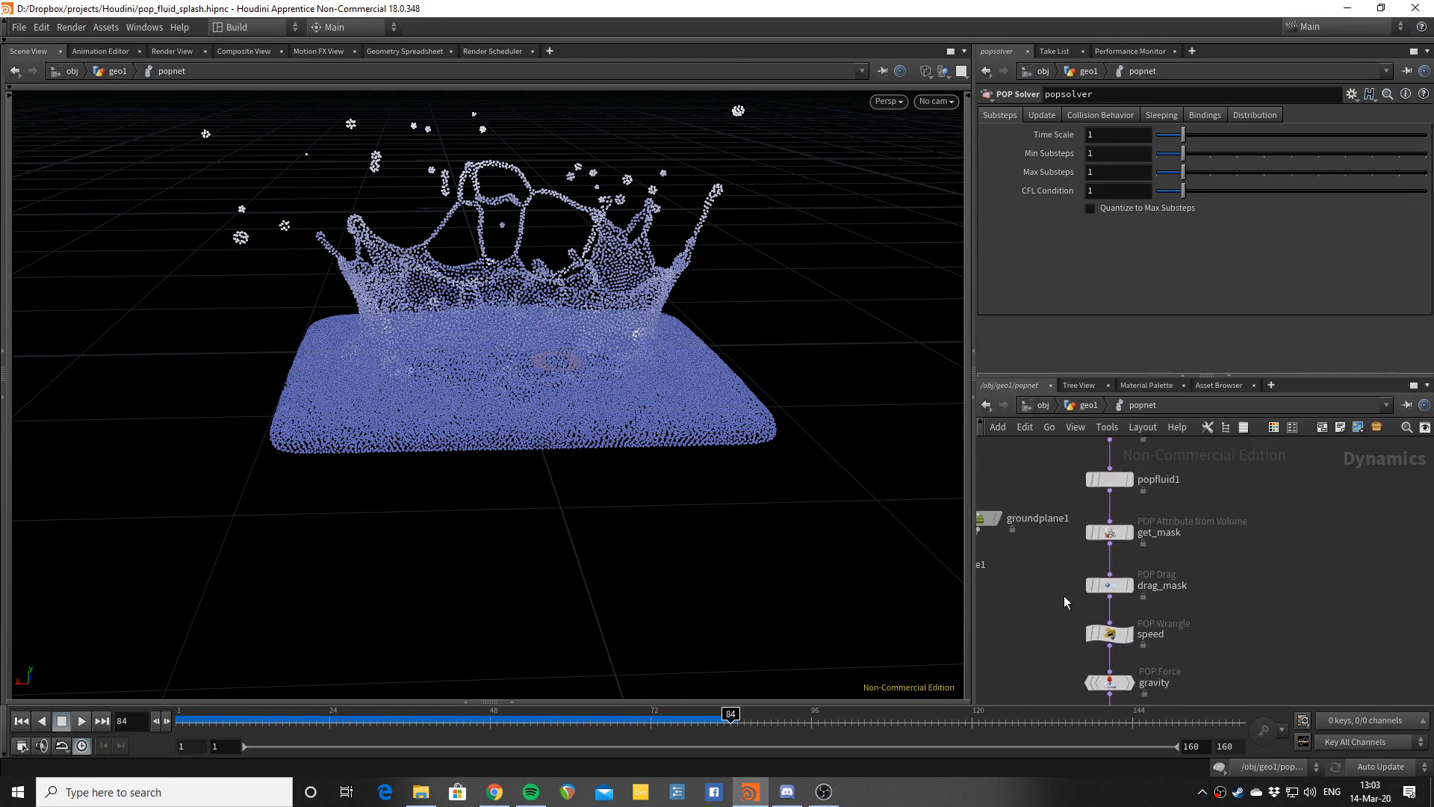
middle_click_drag(1052, 540, 1041, 588)
scroll(1105, 523, "up", 2)
left_click(1104, 523)
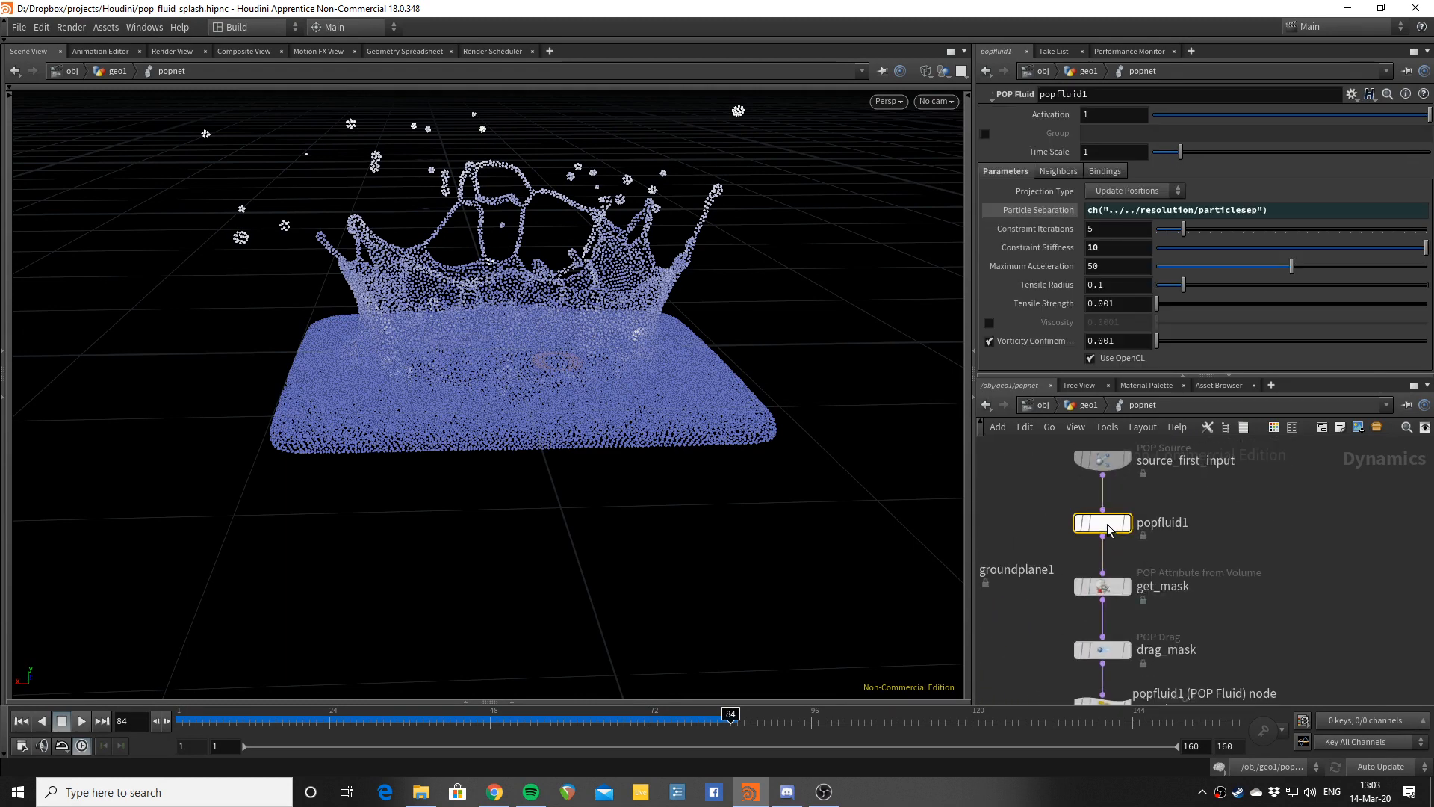
left_click_drag(669, 339, 850, 325)
left_click(1116, 249)
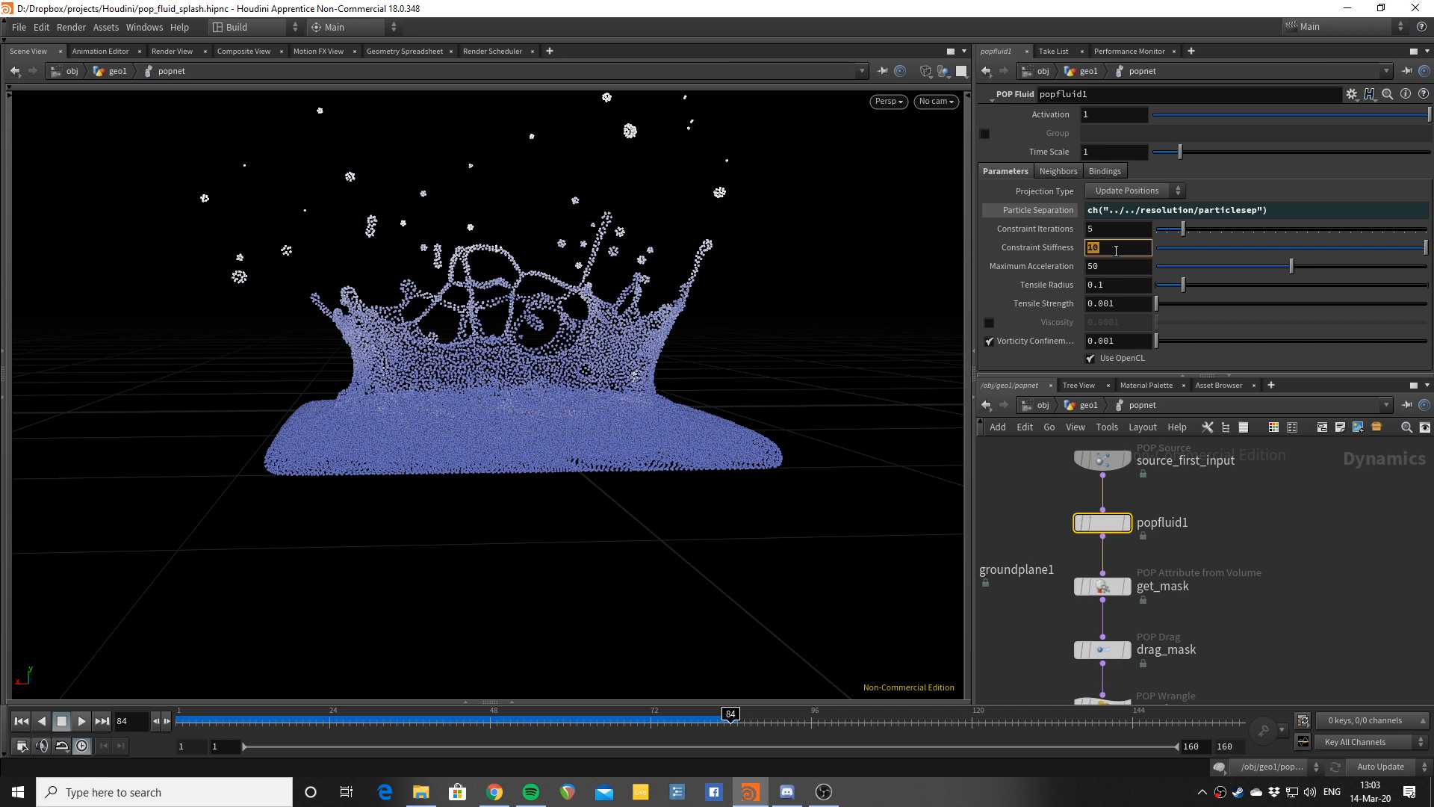
type("1")
key("Return")
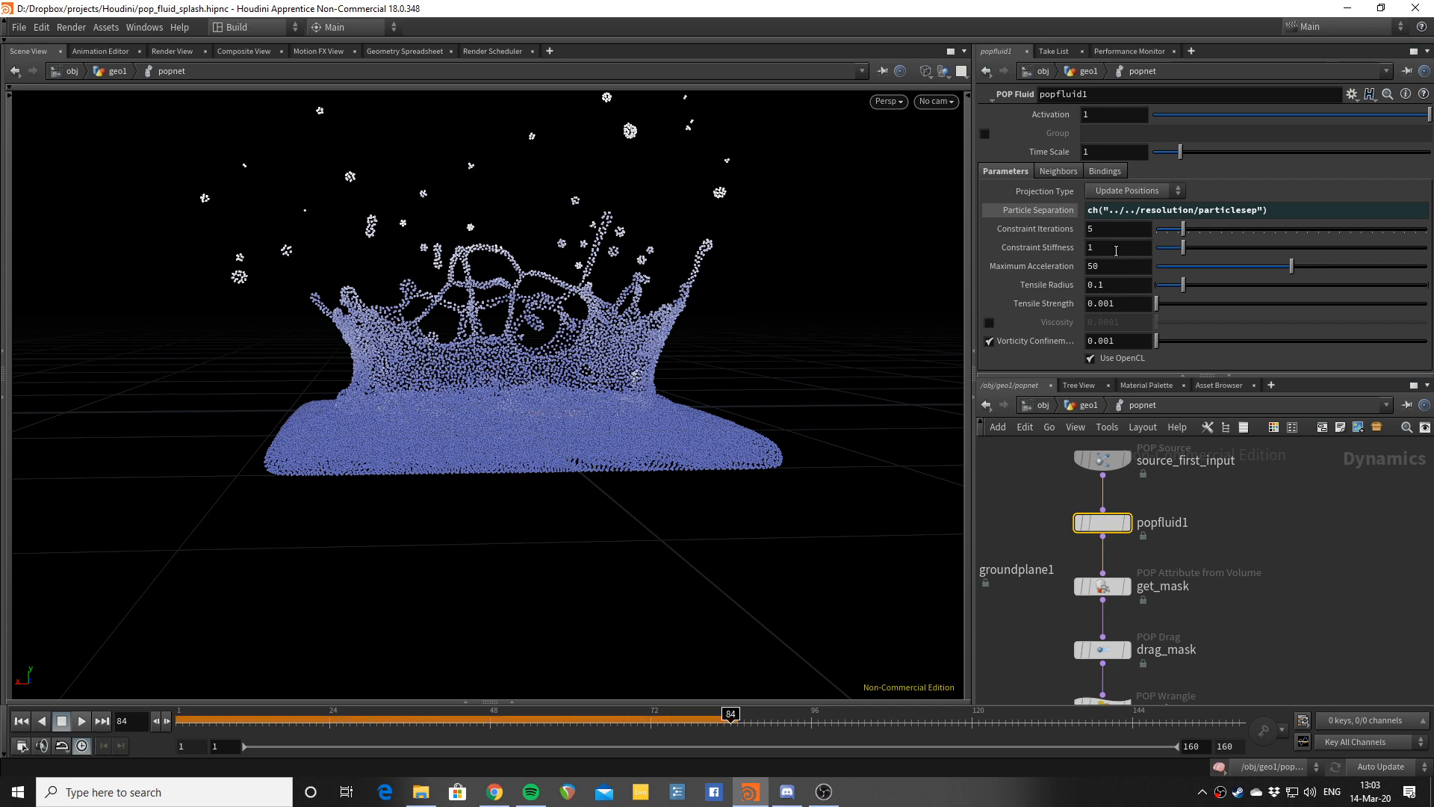
Step: Replay the simulation to frame 75 and examine the shape of the splash from several angles
key("ctrl+Up")
key("Up")
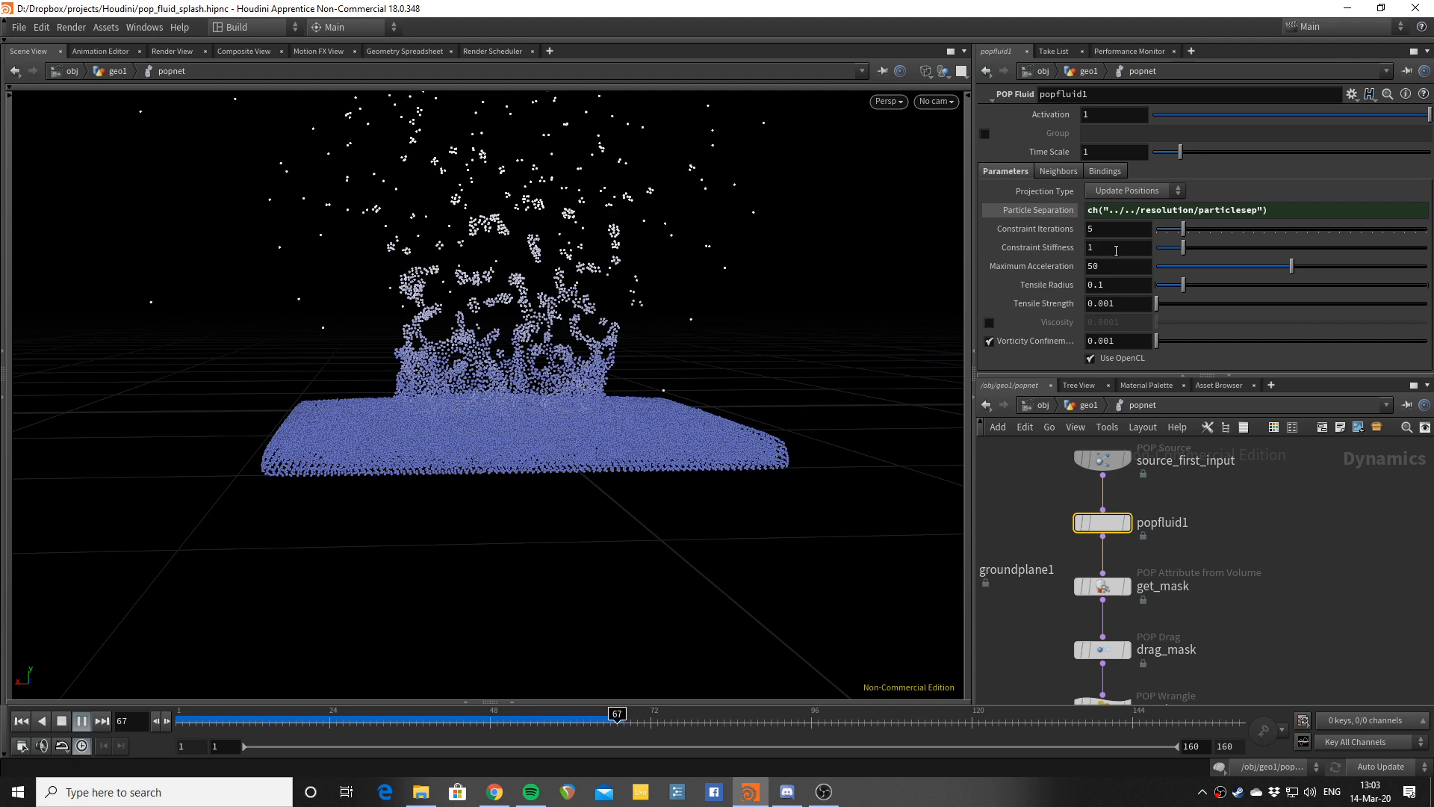
key("Escape")
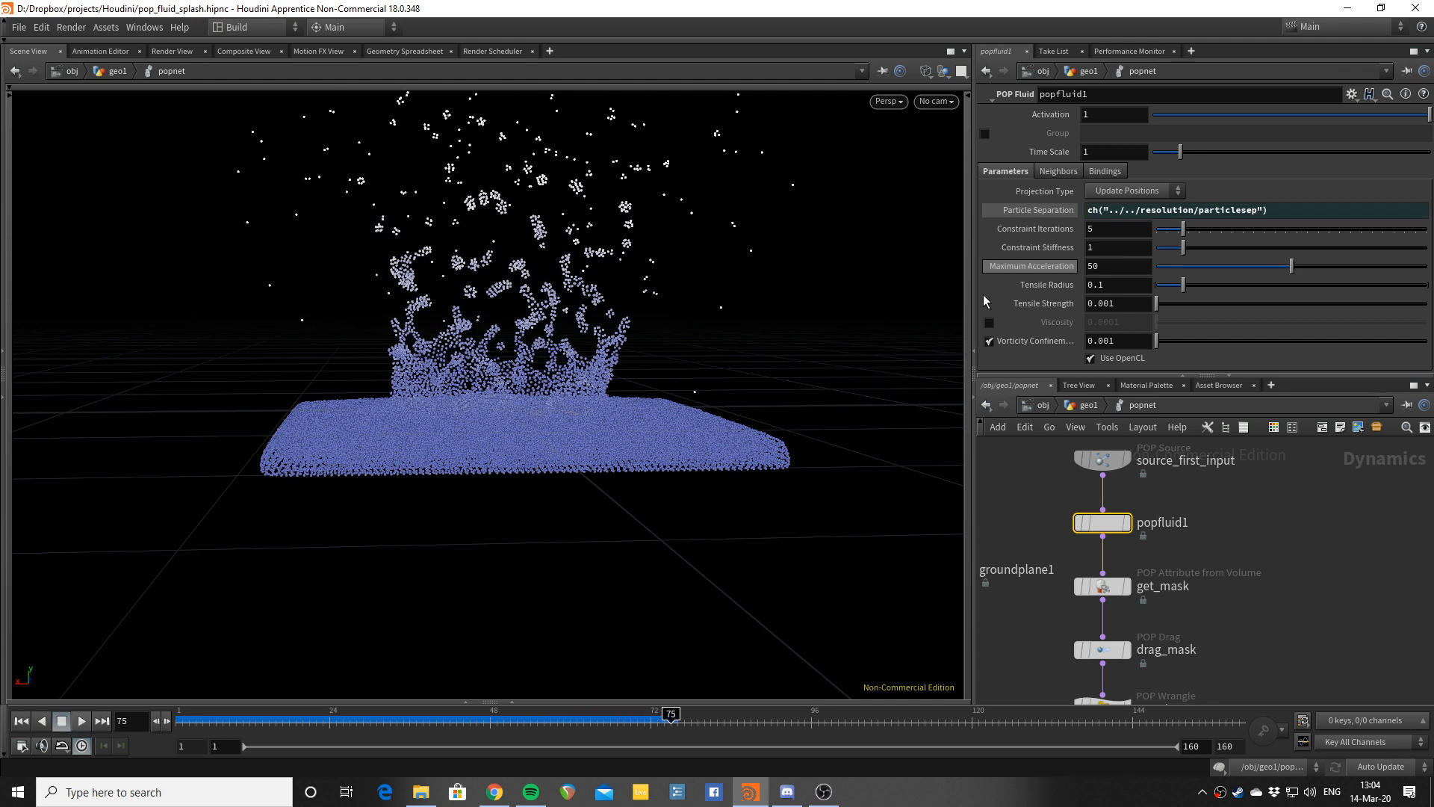
left_click_drag(672, 323, 665, 273, "alt")
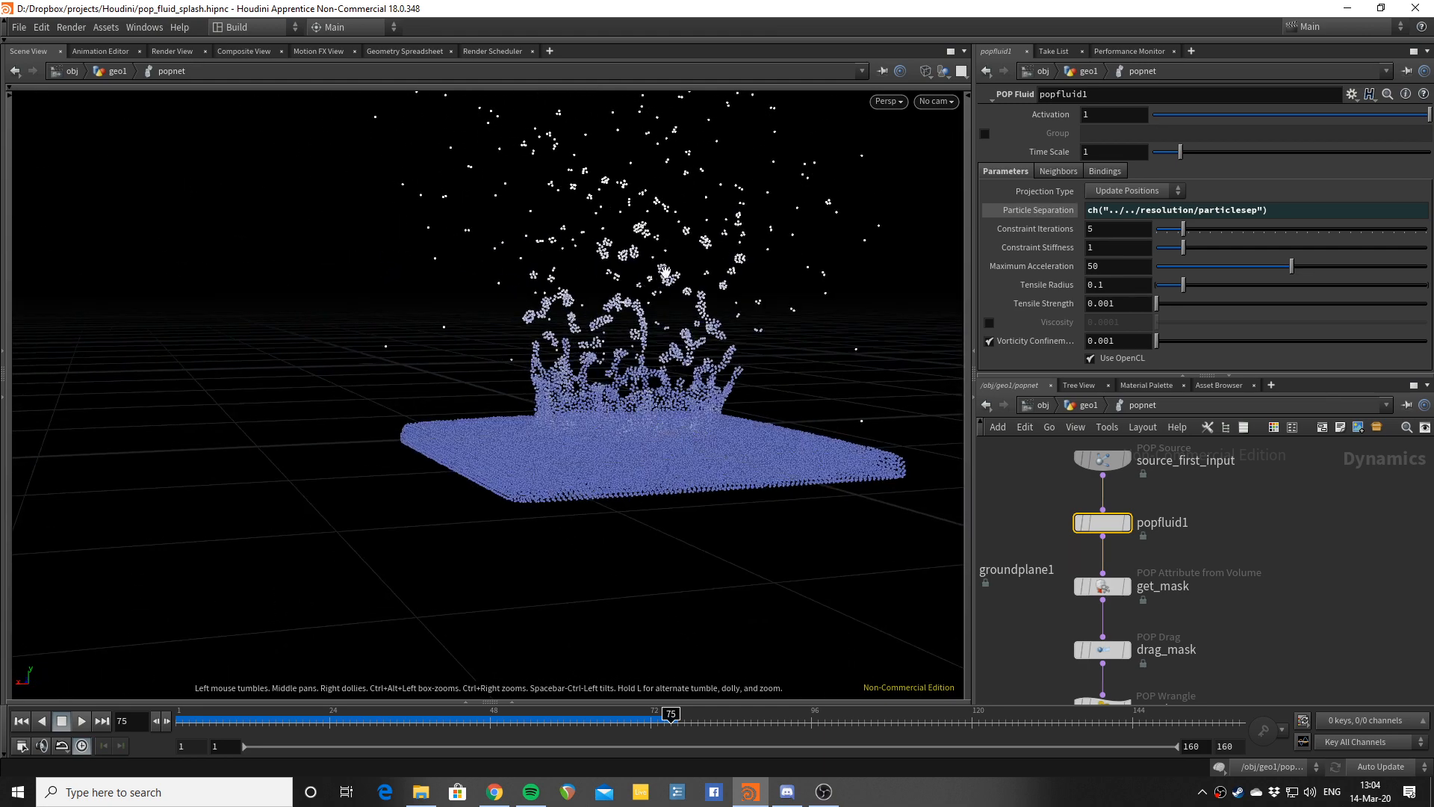
mouse_move(655, 356)
left_mouse_down()
mouse_move(604, 380)
mouse_move(657, 374)
left_mouse_up()
Step: Set popfluid1's Constraint Stiffness to 30 and its Tensile Strength to 0.0003
left_click(1113, 248)
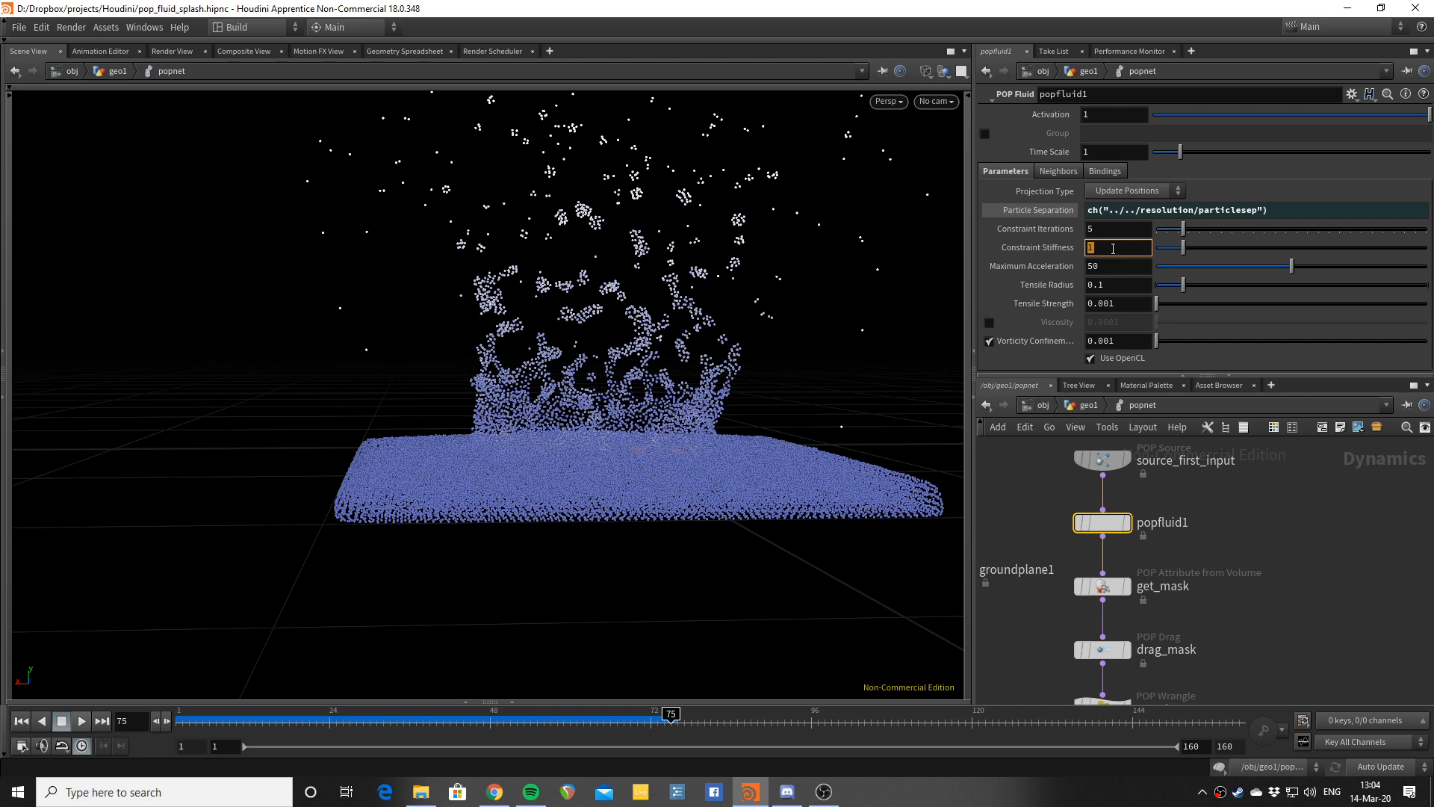
type("30")
key("Return")
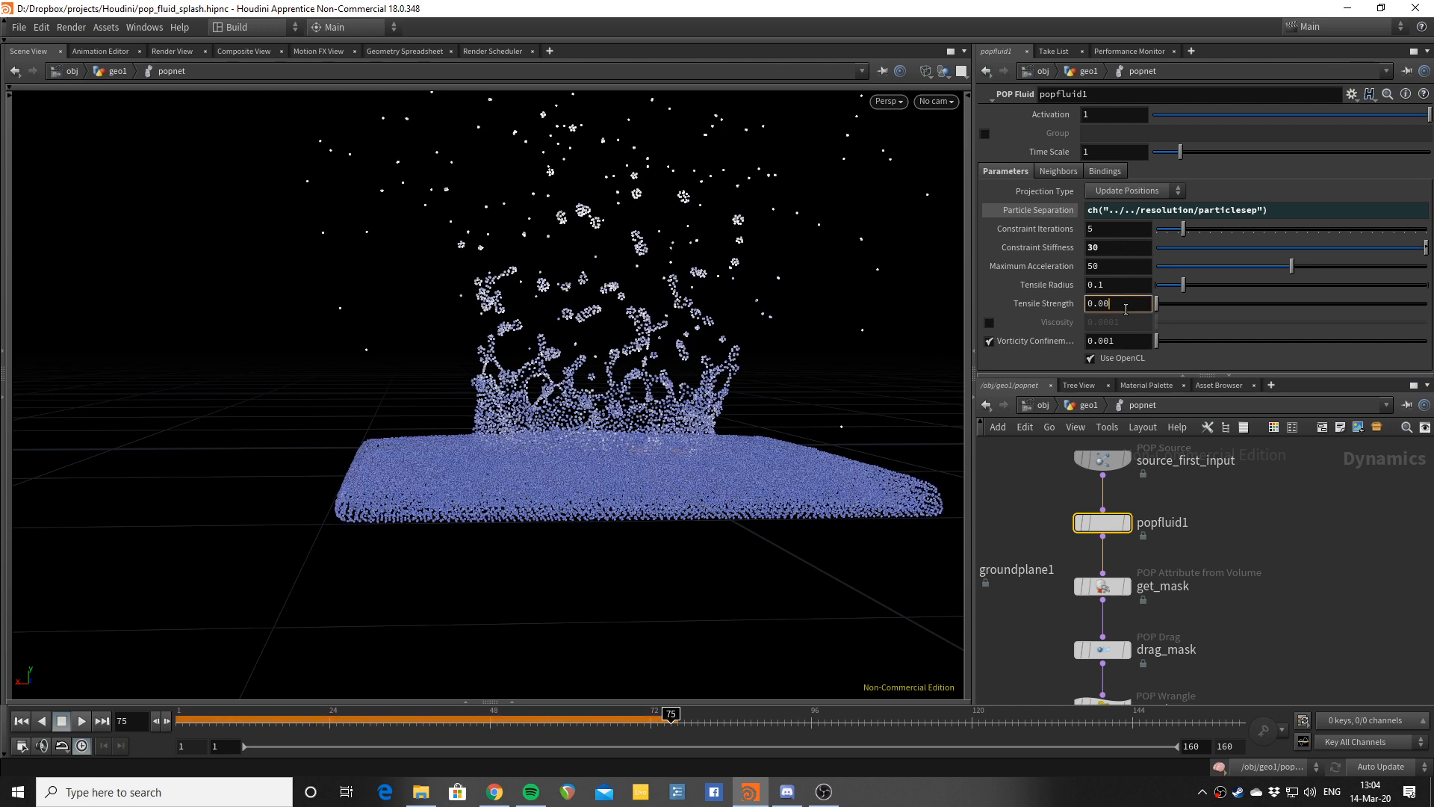
left_click(1119, 303)
type("0.0003")
key("Return")
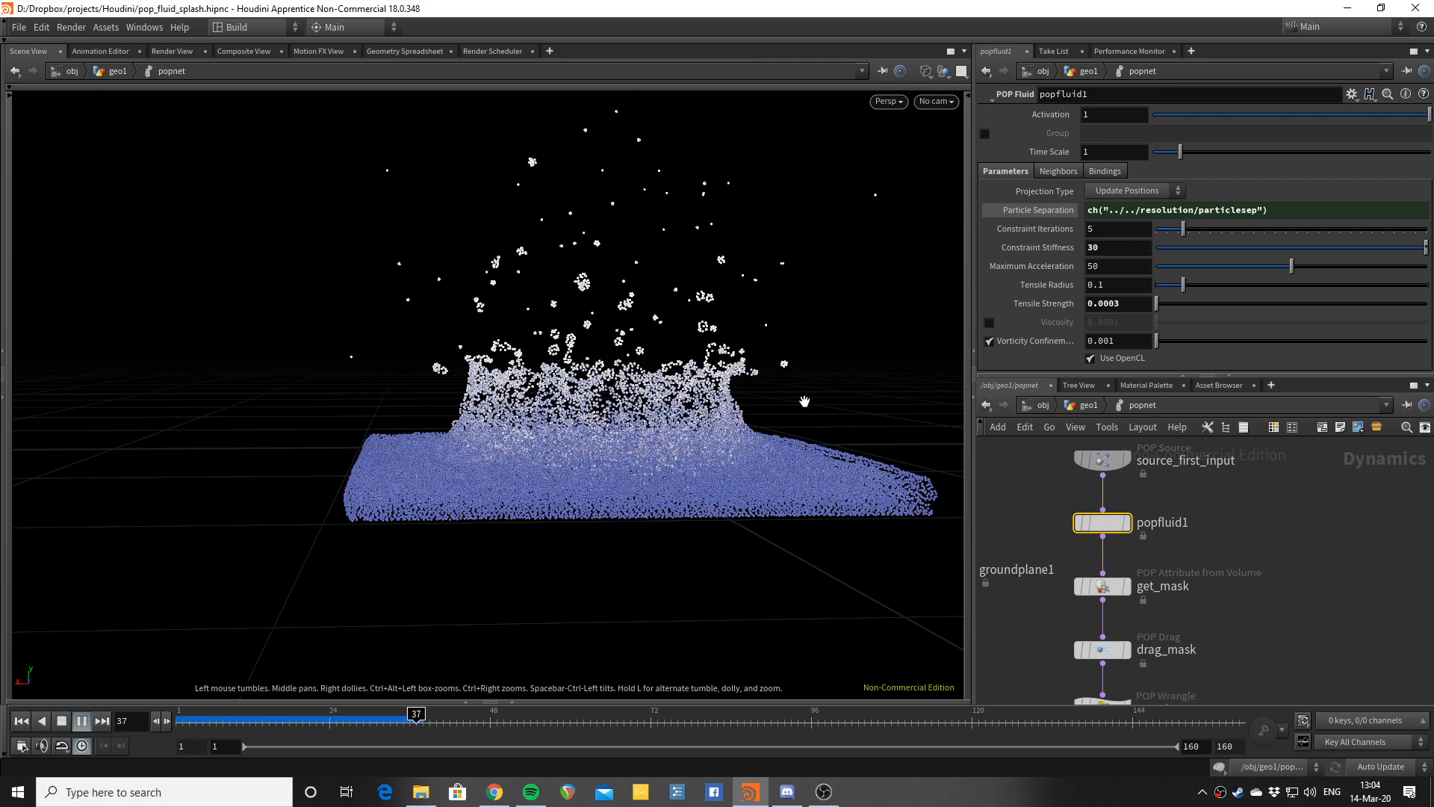
Step: Play the splash to frame 91, examining its crown and tendrils up close from above and from the side
left_click_drag(793, 432, 670, 398)
right_click_drag(670, 398, 586, 368)
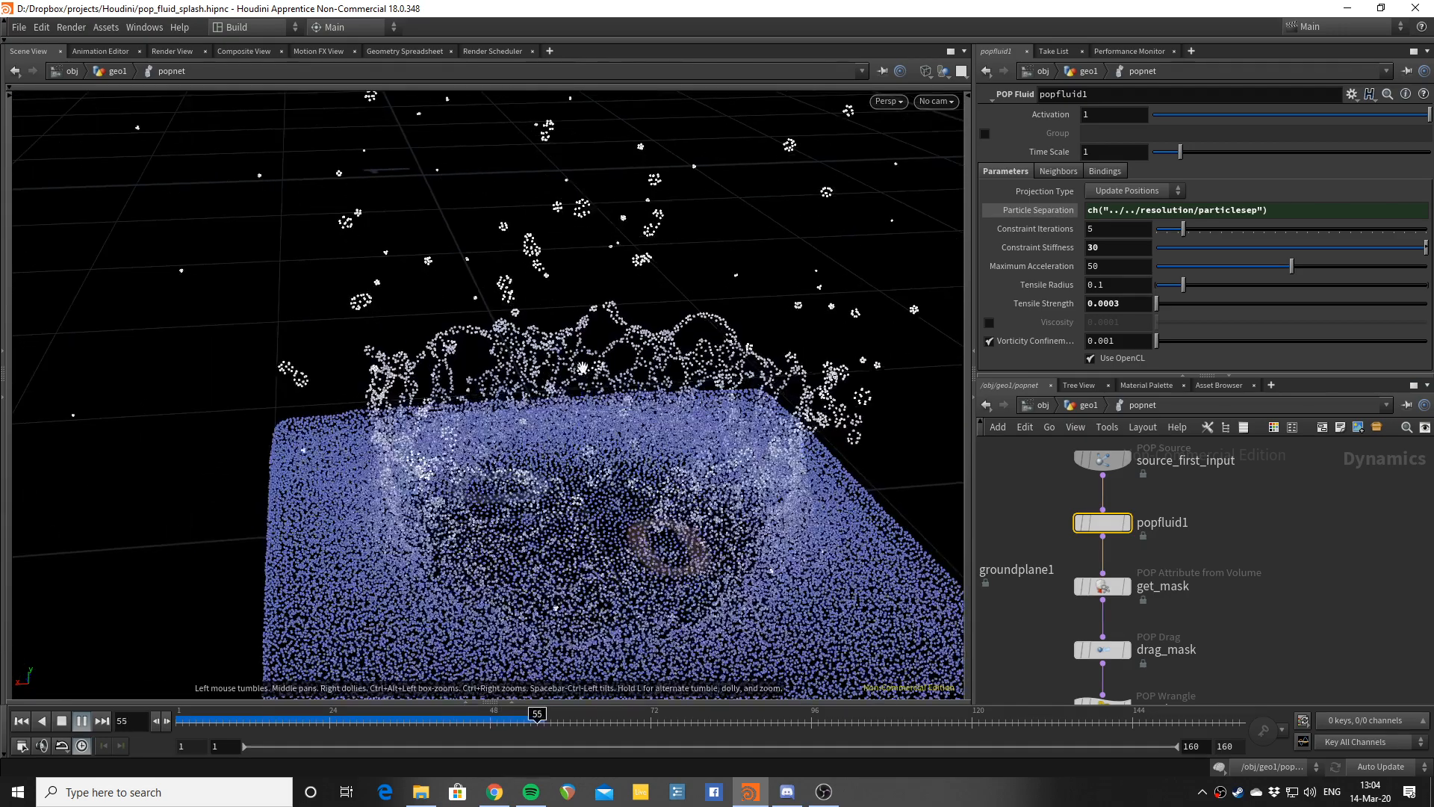
left_click_drag(582, 369, 617, 401)
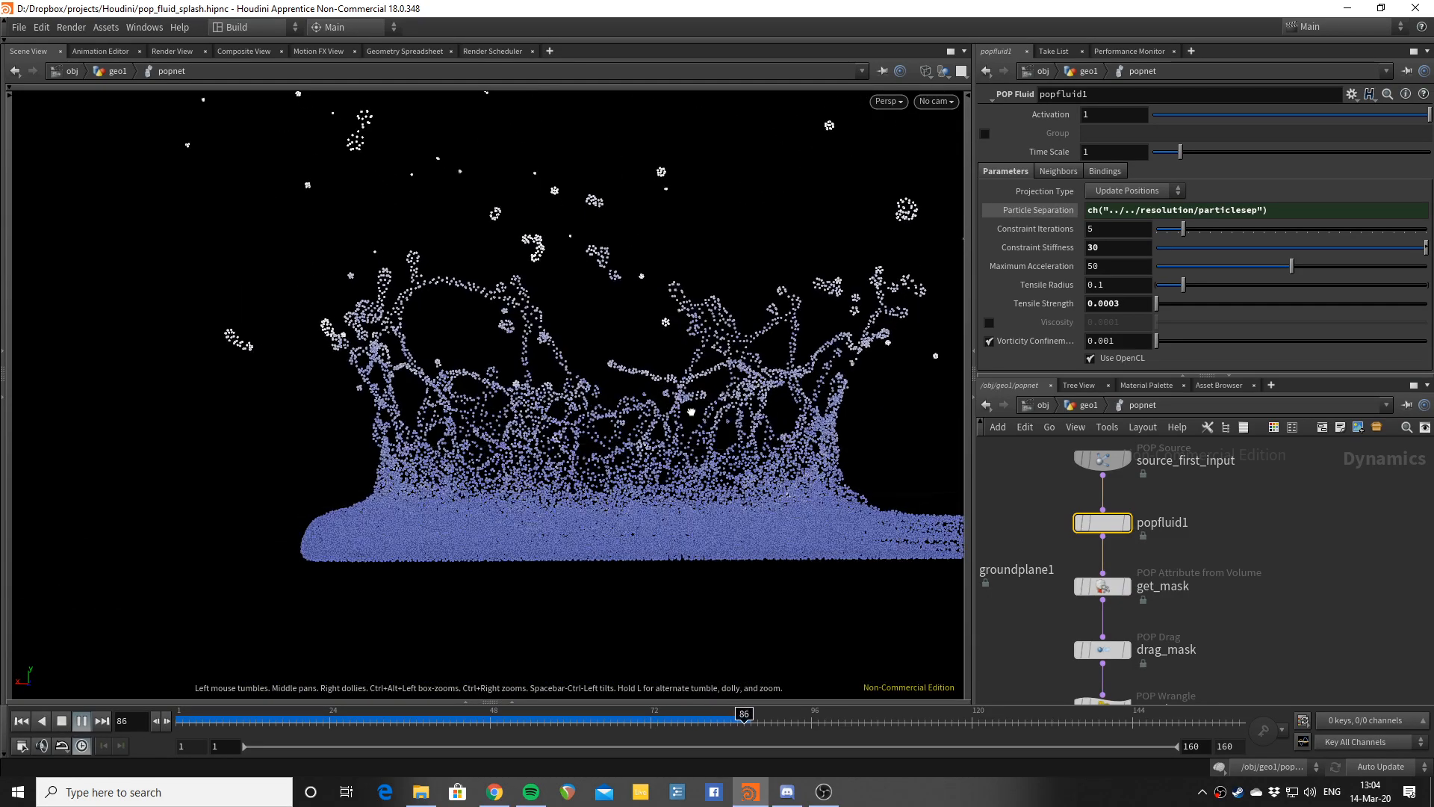
left_click_drag(617, 401, 698, 481)
key("Escape")
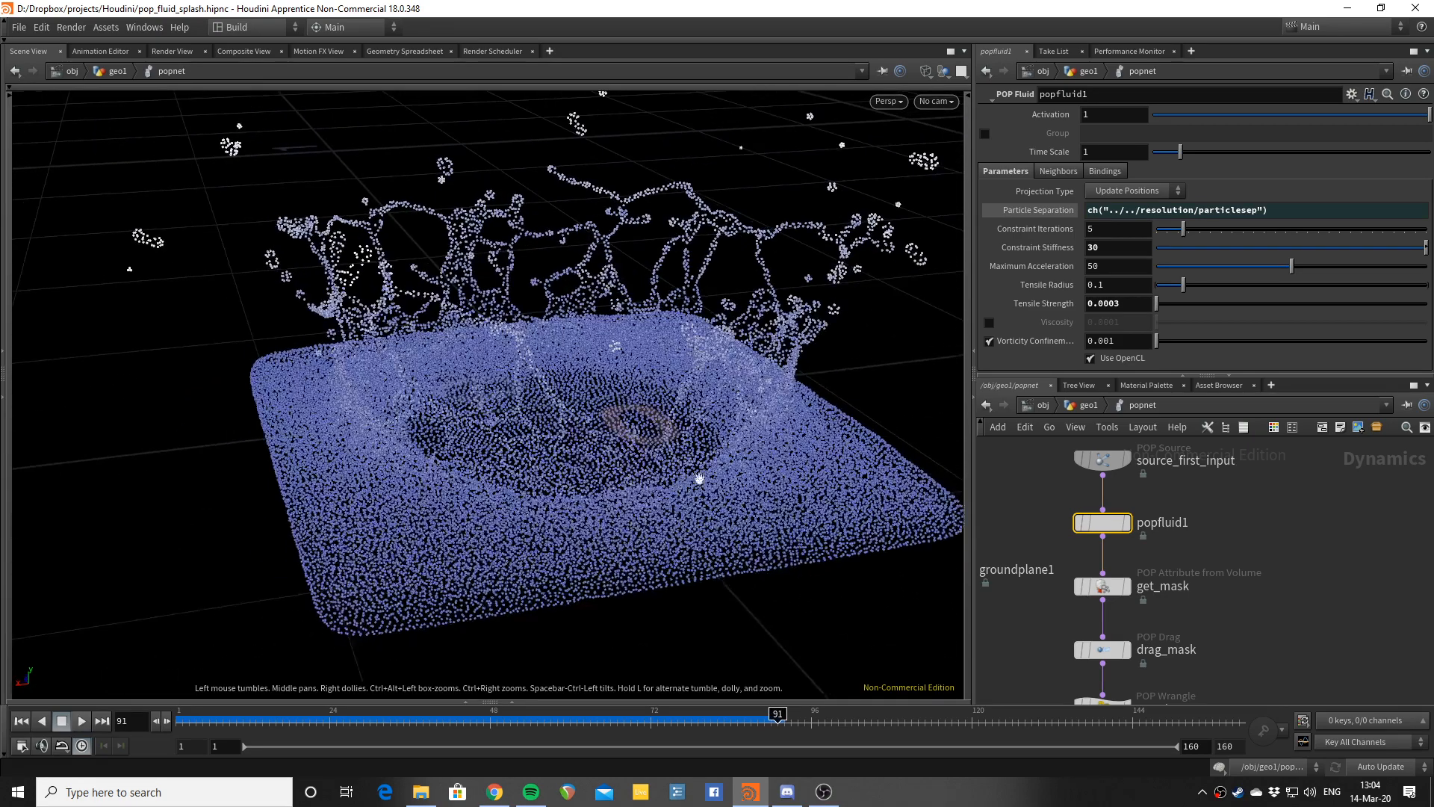
Step: Look over the lower part of the POP chain and review the color ramp and range of popcolor_speed
scroll(1240, 553, "down", 2)
middle_click_drag(1240, 554, 1303, 494)
middle_click_drag(1181, 564, 1125, 468)
scroll(1121, 562, "up", 1)
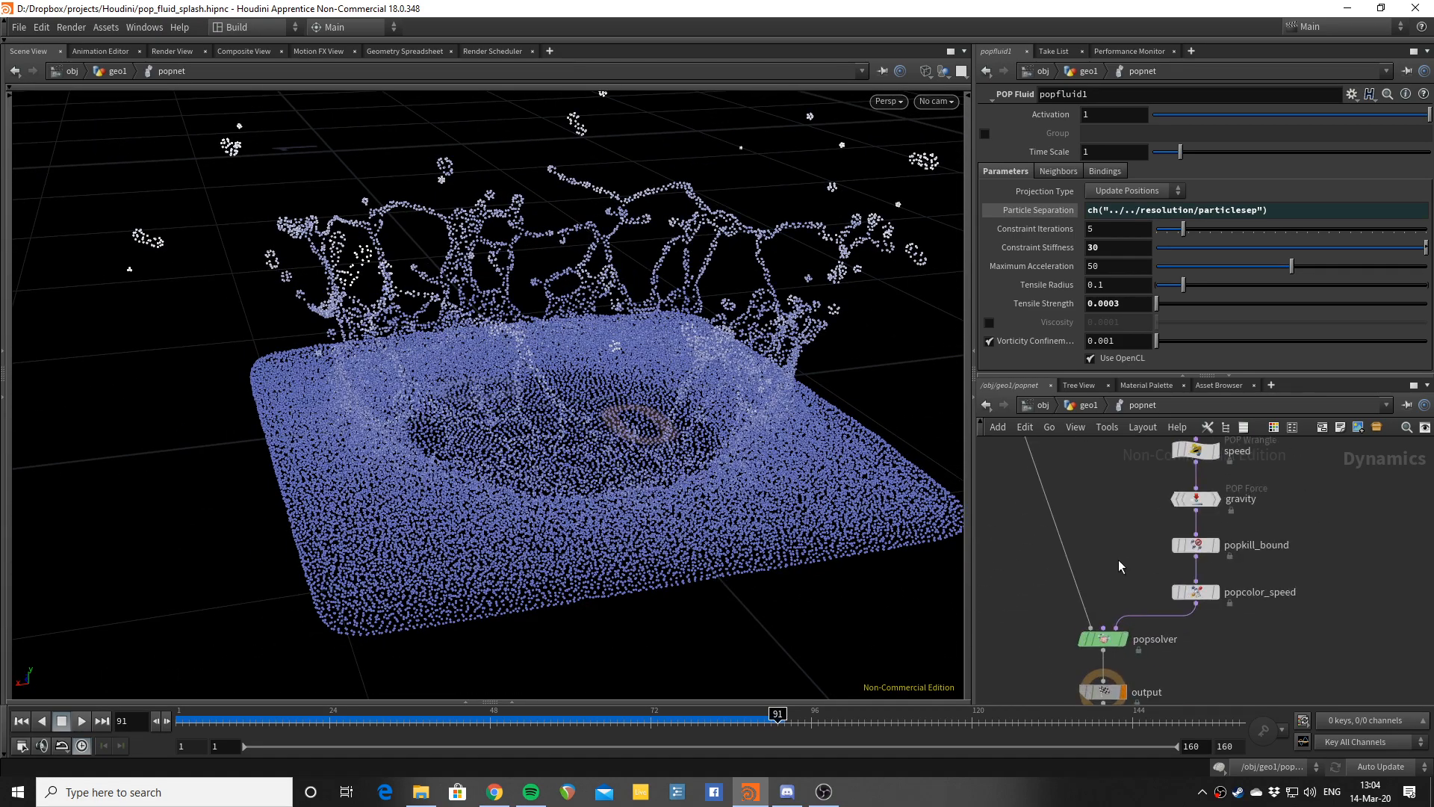
mouse_move(1124, 571)
middle_mouse_down()
mouse_move(1118, 508)
mouse_move(1105, 559)
middle_mouse_up()
scroll(1119, 524, "down", 1)
scroll(1123, 508, "up", 3)
scroll(1125, 539, "down", 1)
left_click(1166, 592)
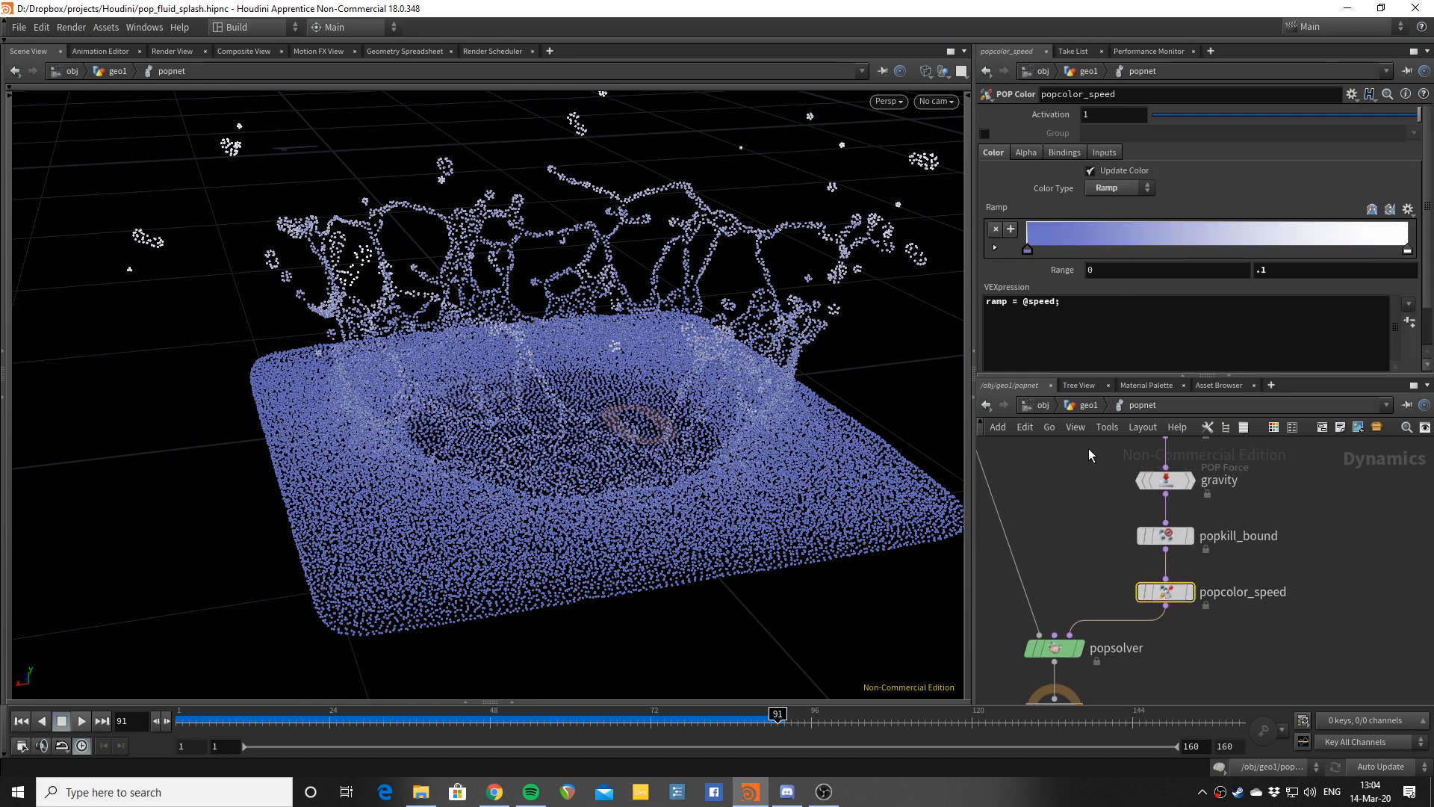
Step: Go up to the geo1 network, display popnet, and replay its particles from frame 1 to frame 64
left_click(1087, 410)
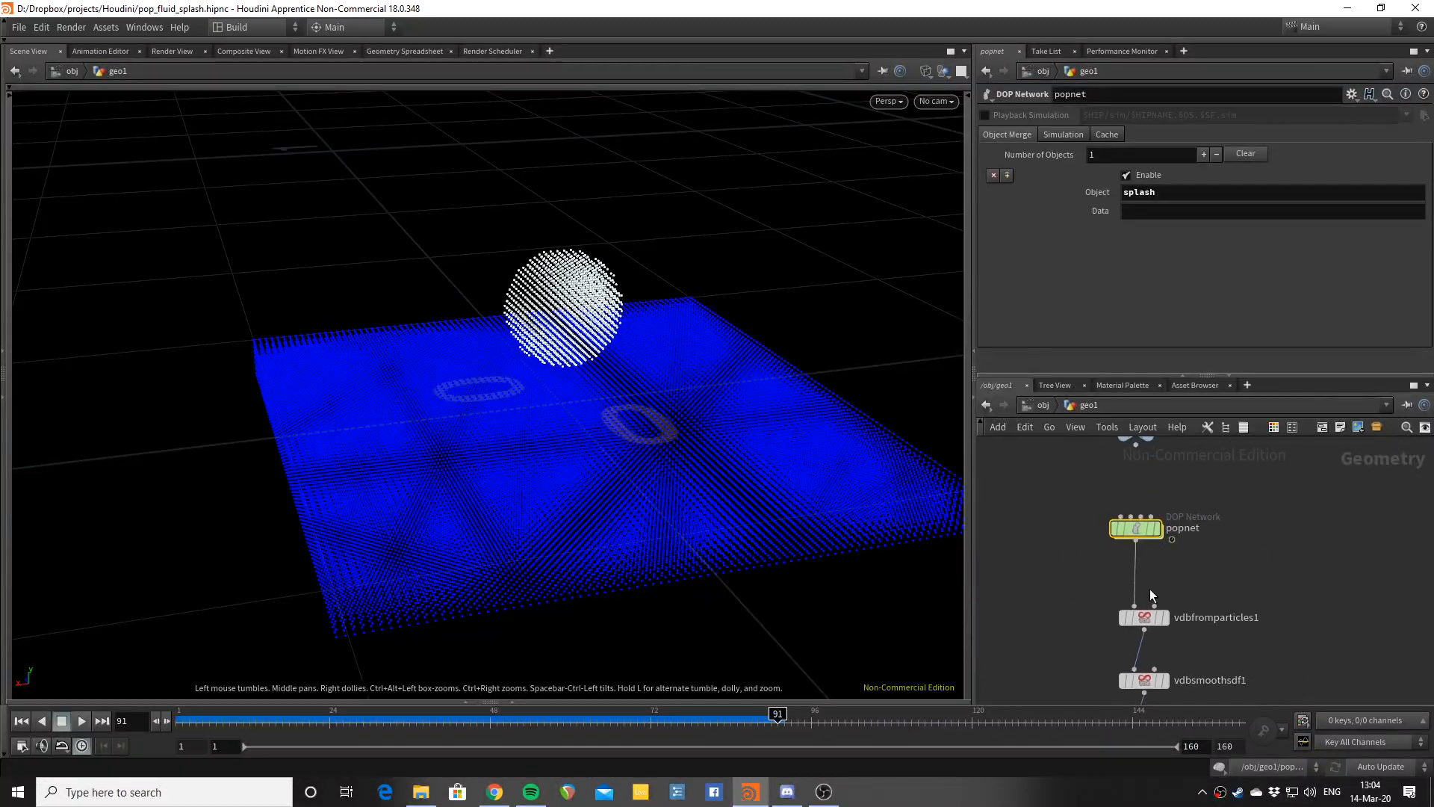
left_click(1157, 516)
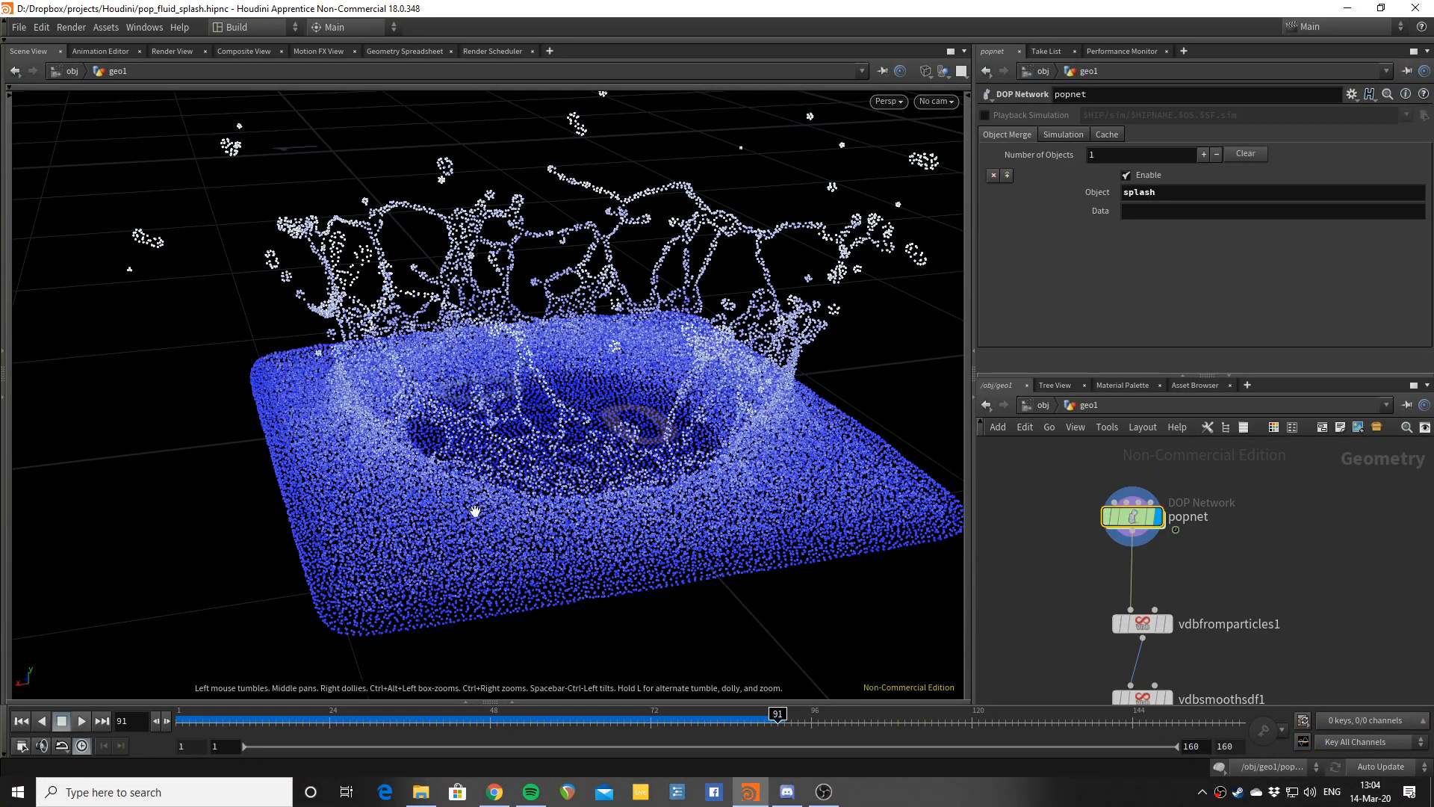
left_click_drag(472, 437, 473, 434)
key("ctrl+Up")
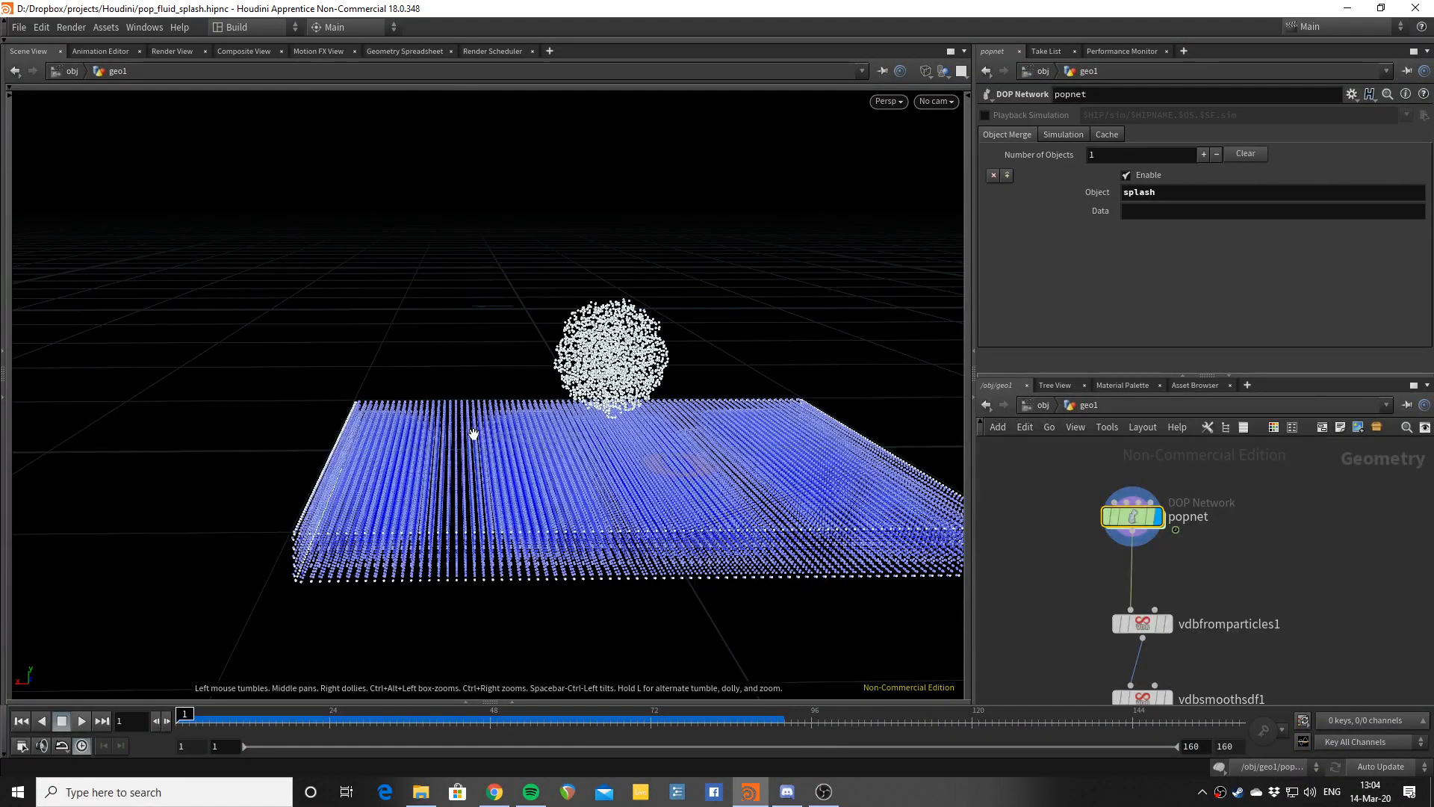
key("Up")
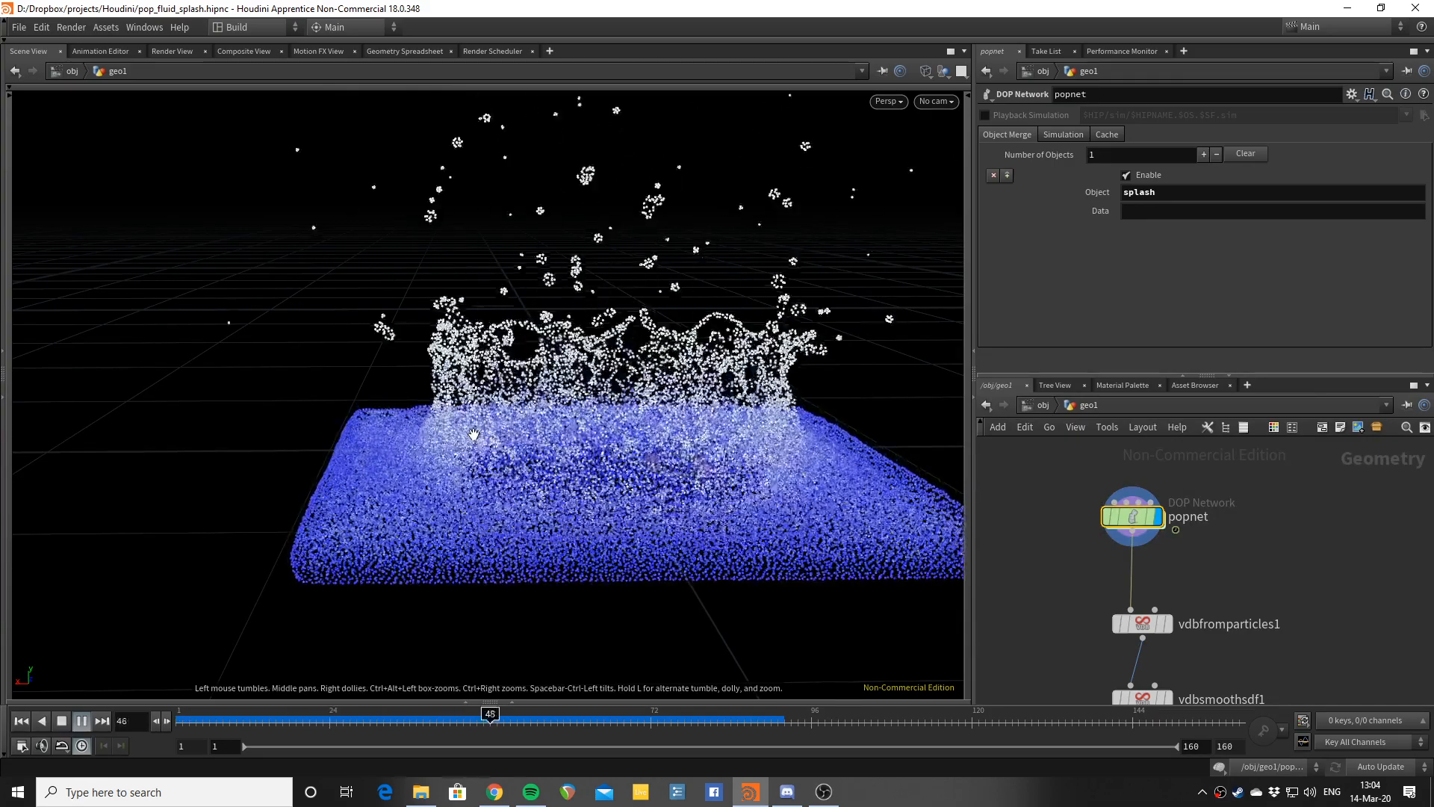
key("Up")
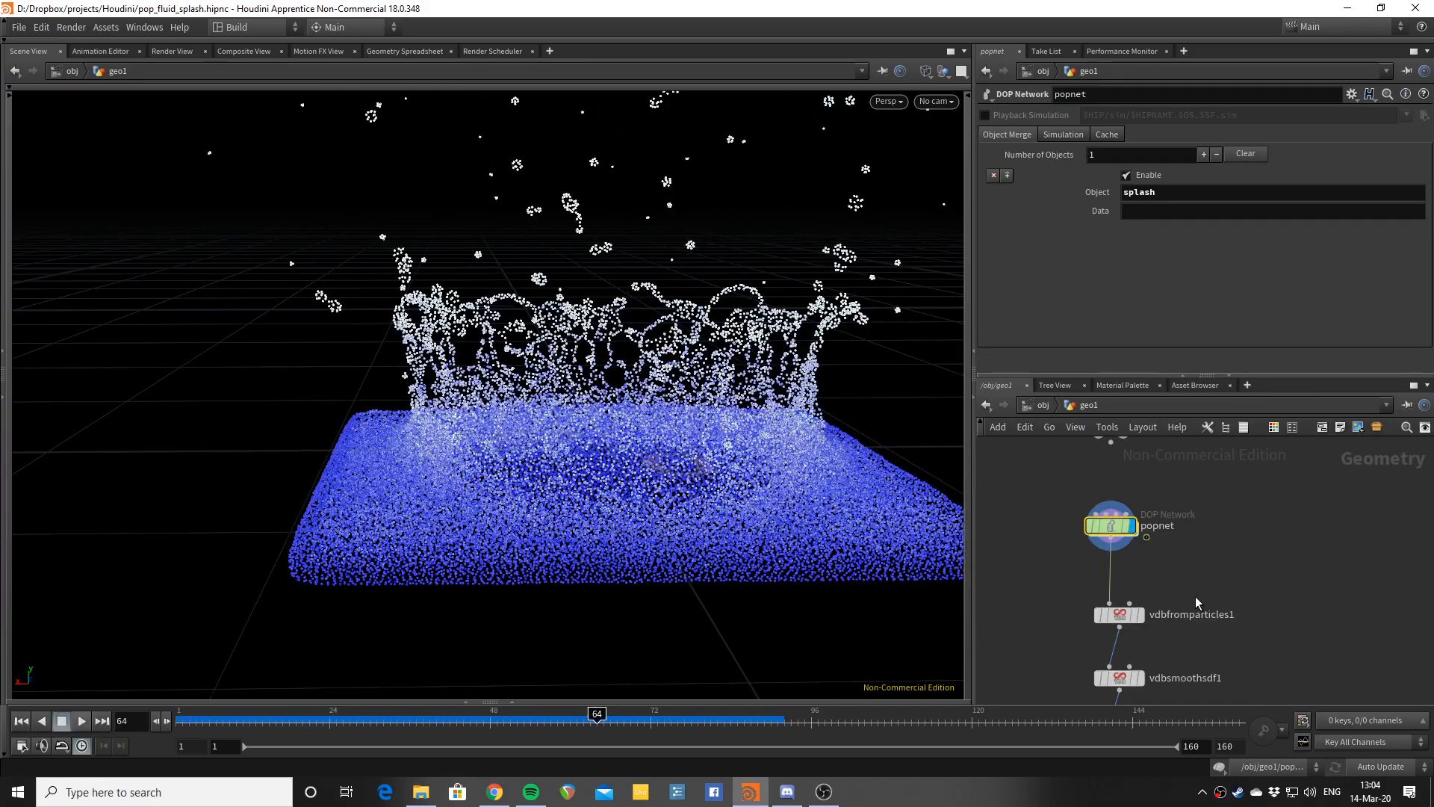
Step: Display the vdbfromparticles1 node's surface in shaded mode
scroll(1225, 596, "down", 2)
left_click_drag(860, 449, 757, 455)
scroll(778, 451, "down", 2)
left_click(1145, 545)
left_click(1123, 558)
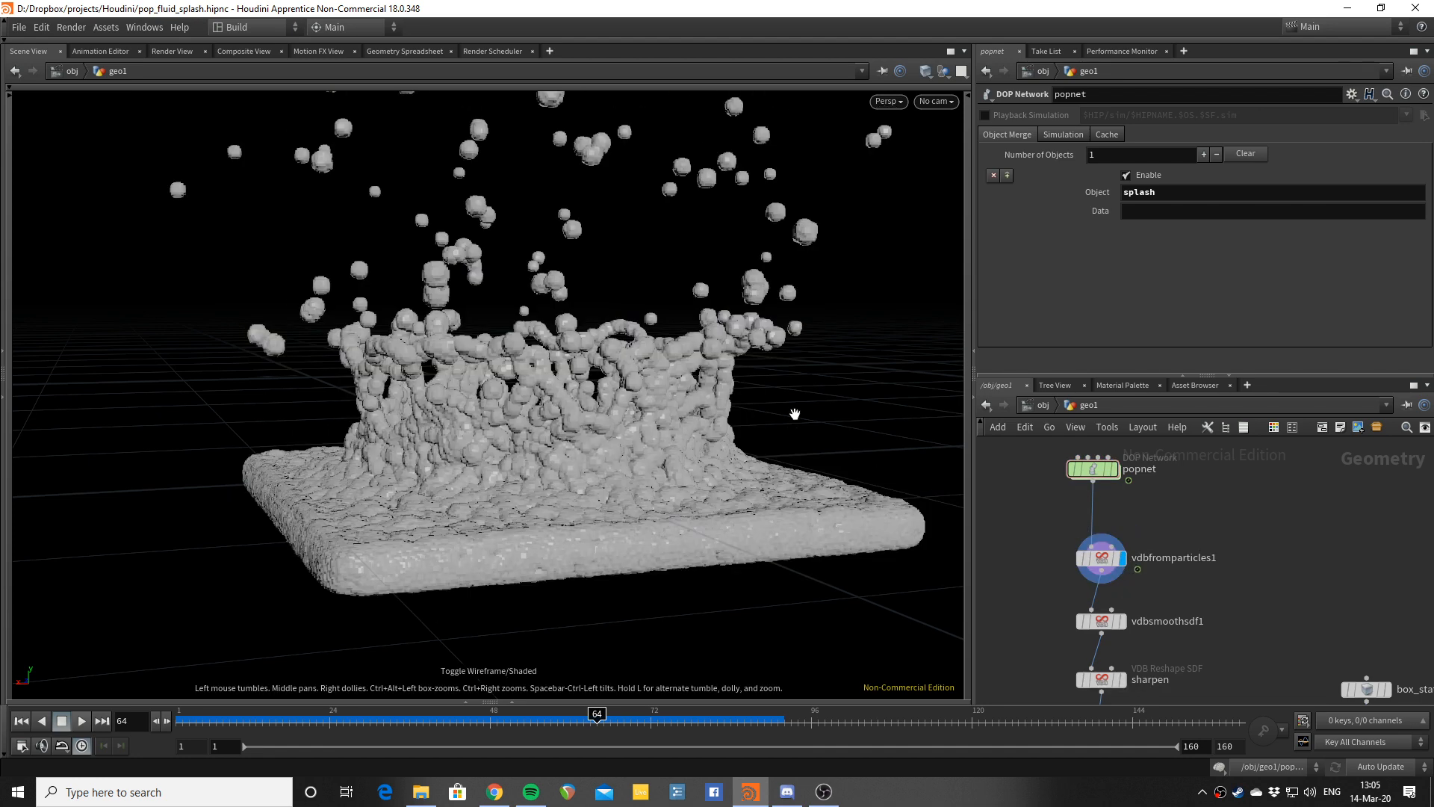
Step: Review the vdbfromparticles1 parameters and examine the meshed splash from several angles
left_click(1099, 559)
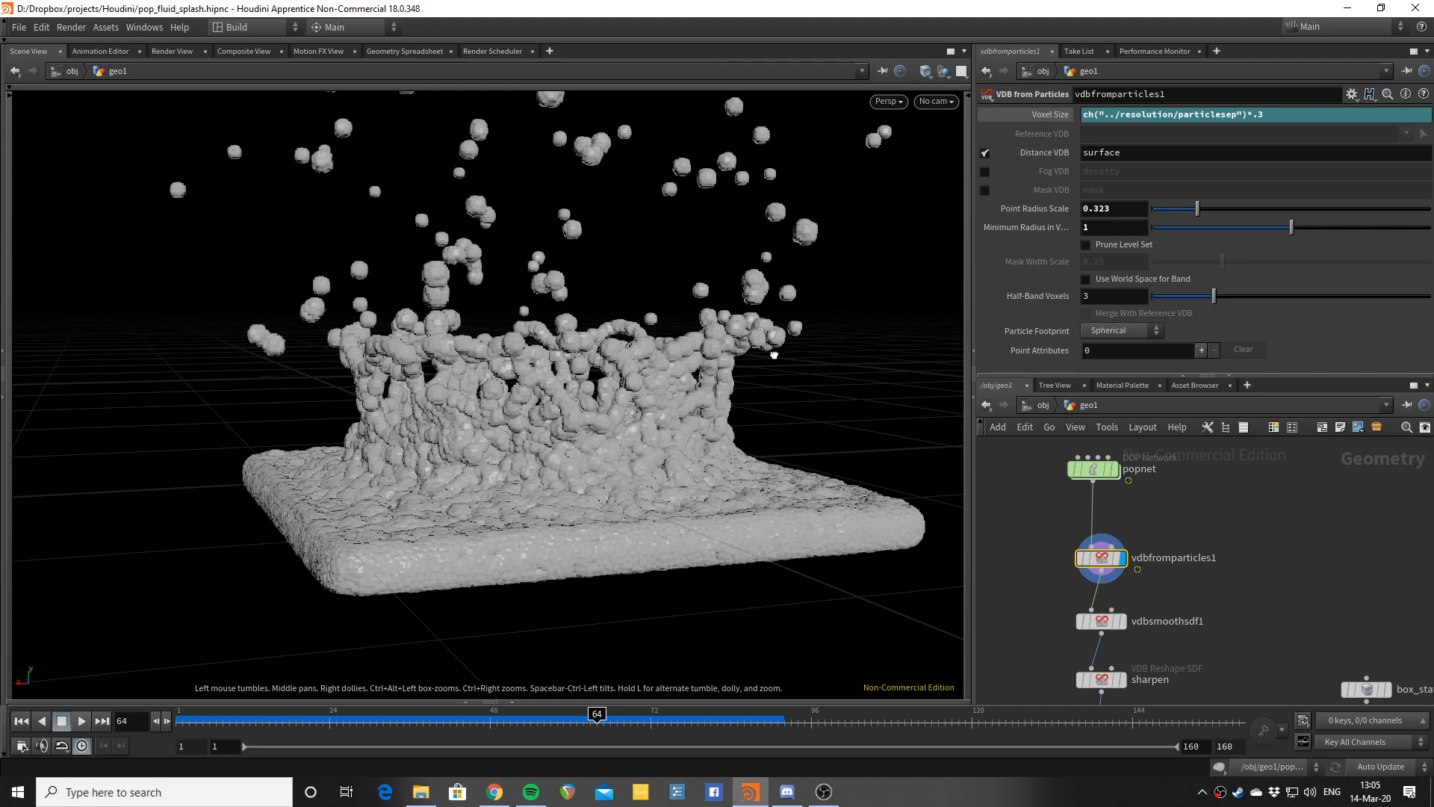
left_click_drag(774, 355, 867, 319)
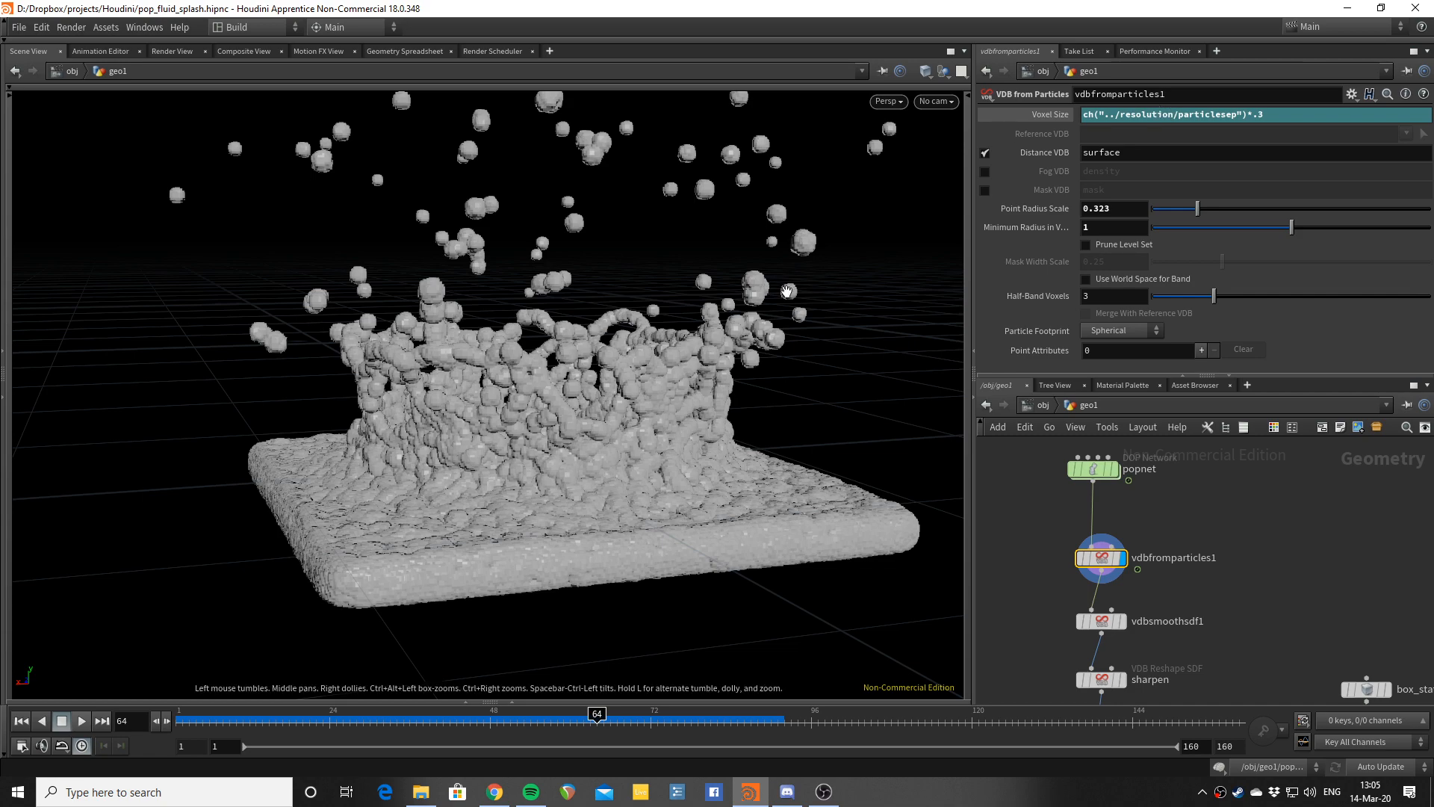
left_click_drag(747, 389, 709, 388)
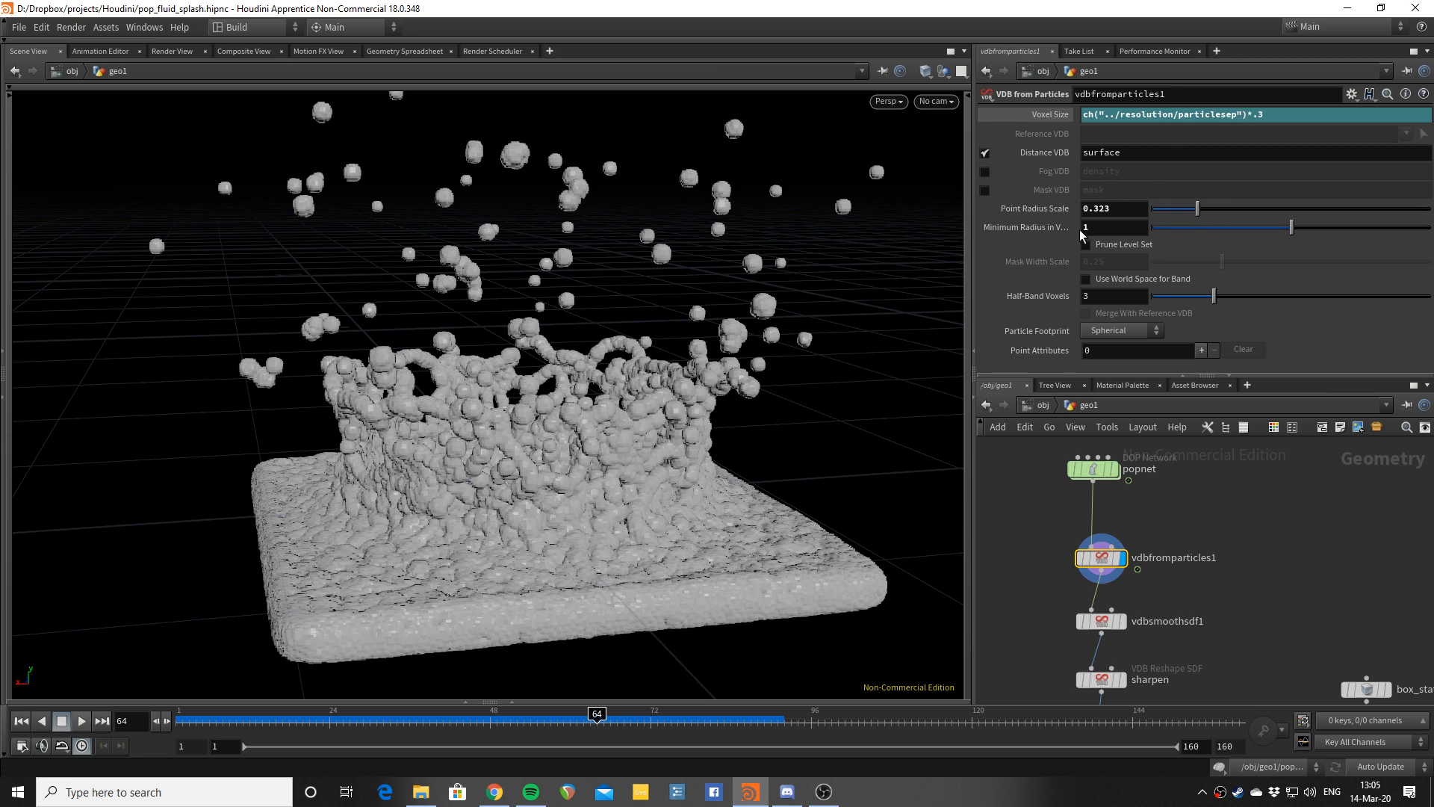
mouse_move(1069, 234)
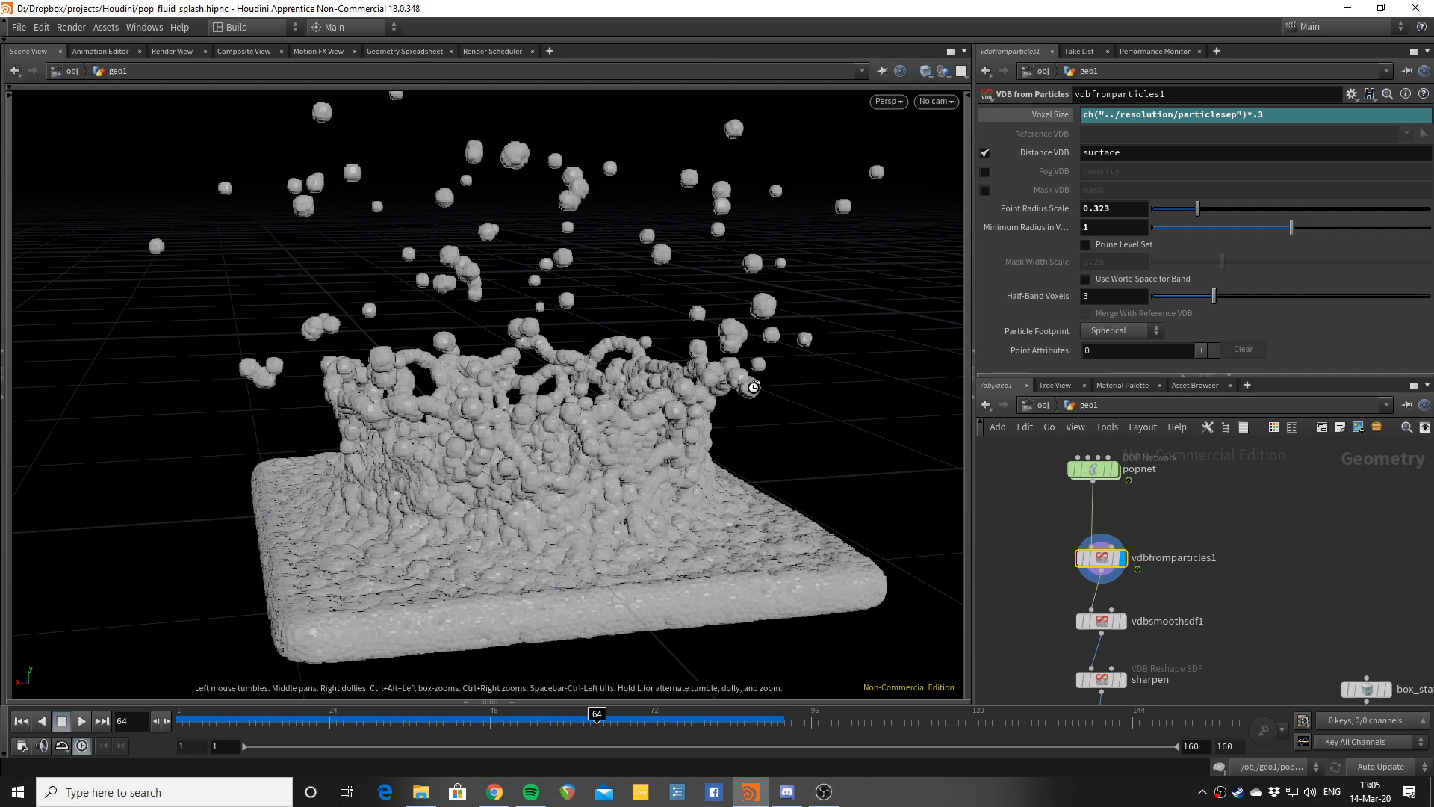
left_click_drag(753, 387, 764, 401)
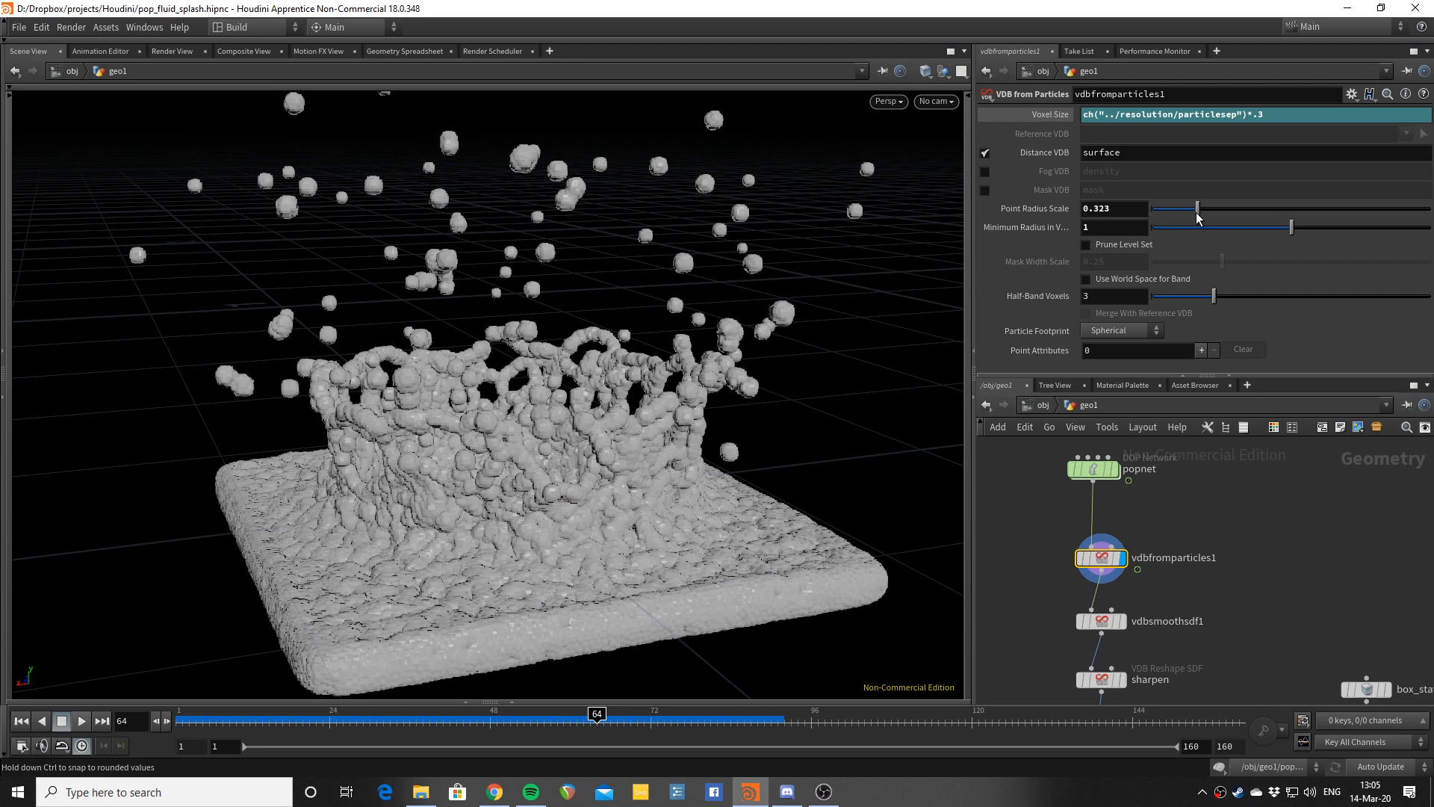
Step: Set vdbfromparticles1's Voxel Size to ch("../resolution/particlesep")*.15 and its Point Radius Scale to 0.42
mouse_move(1204, 216)
left_mouse_down()
mouse_move(1221, 214)
mouse_move(1180, 215)
left_mouse_up()
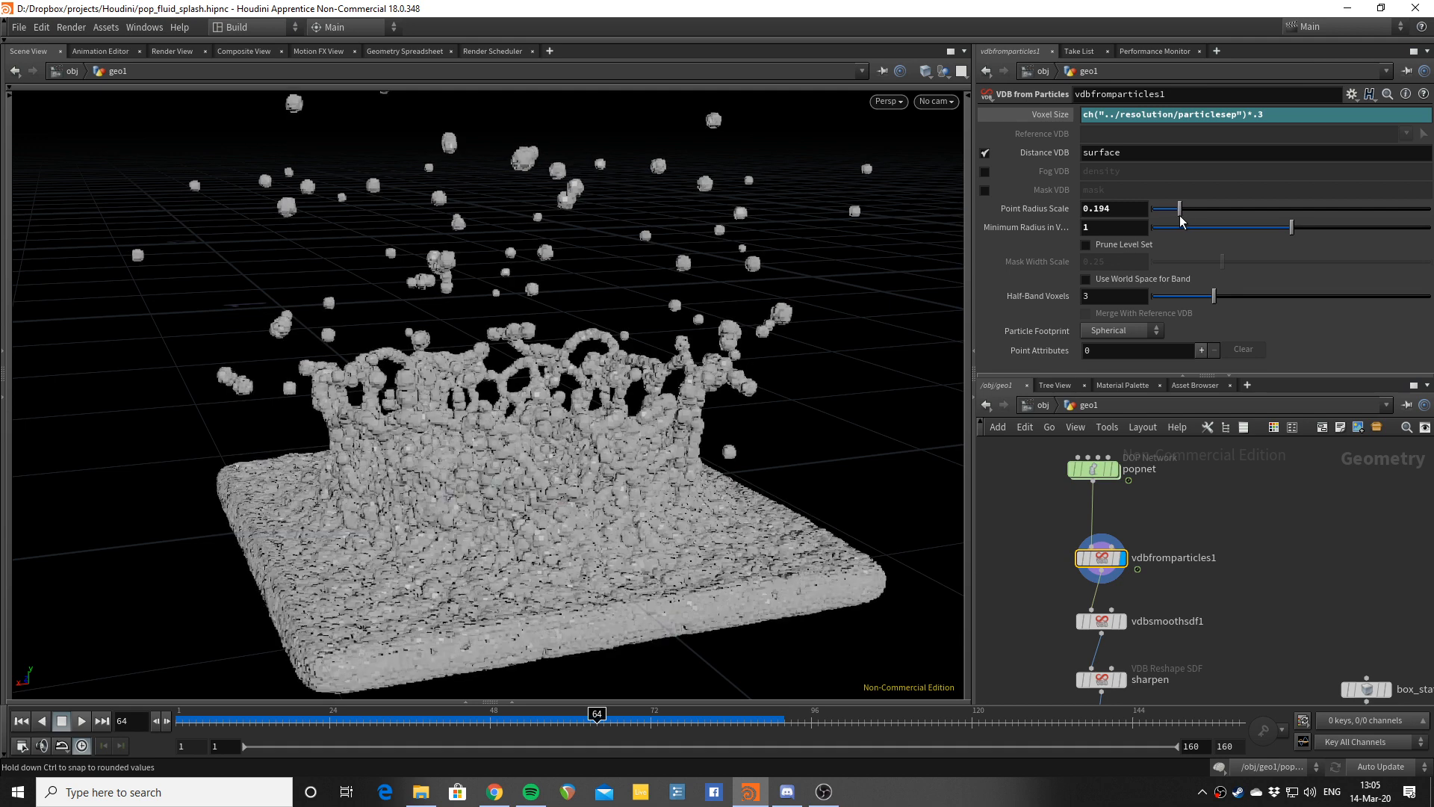
left_click(1275, 118)
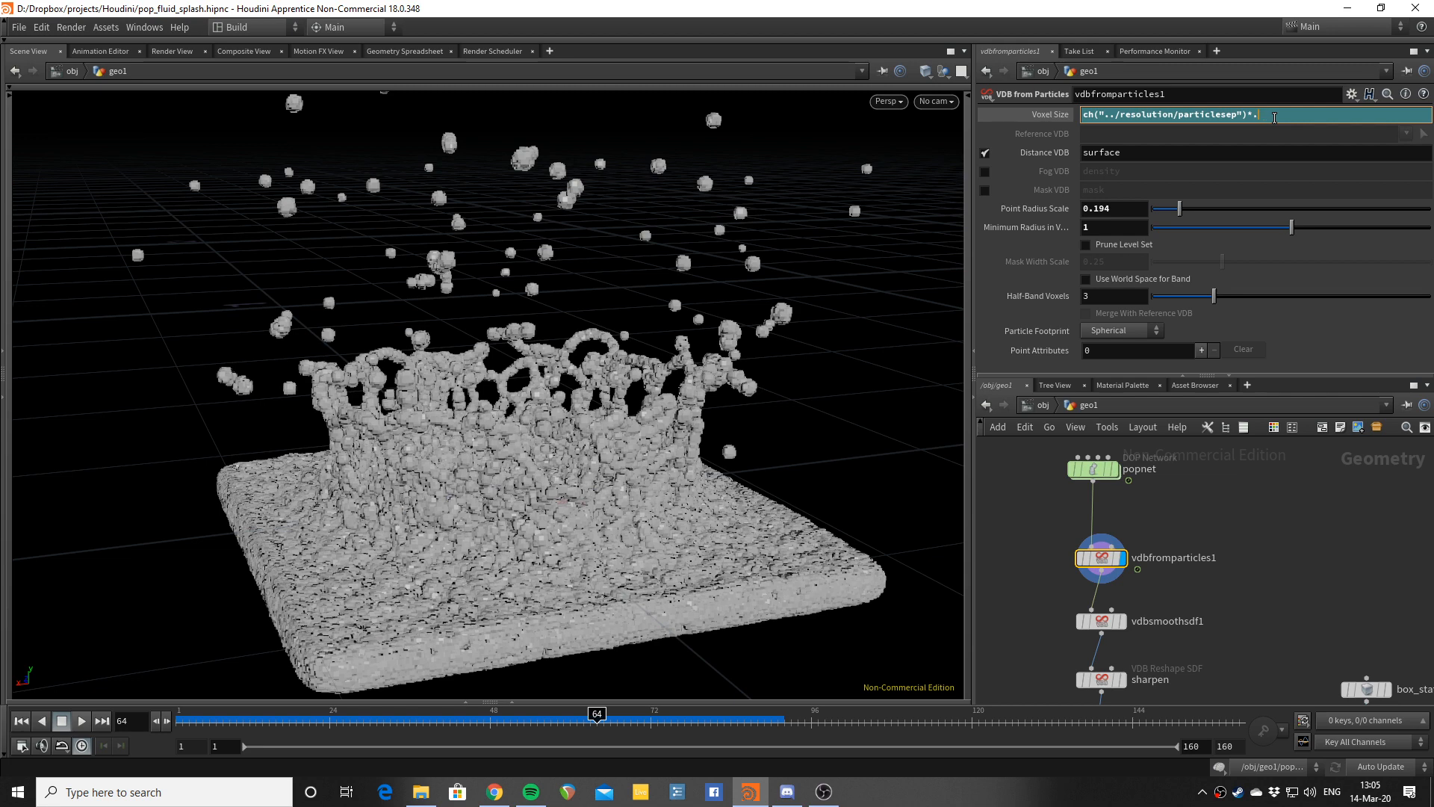
key("Return")
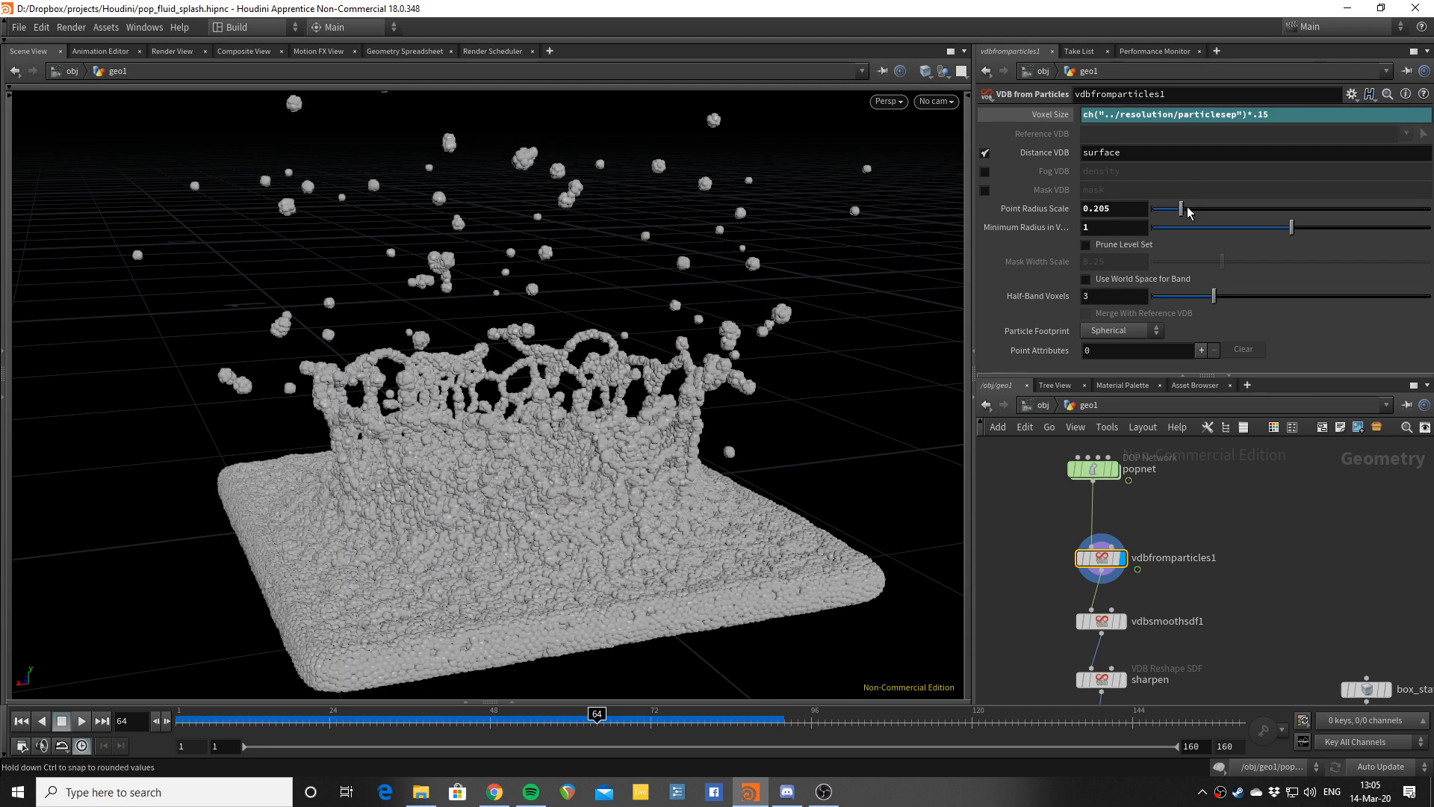
left_click_drag(1194, 209, 1211, 214)
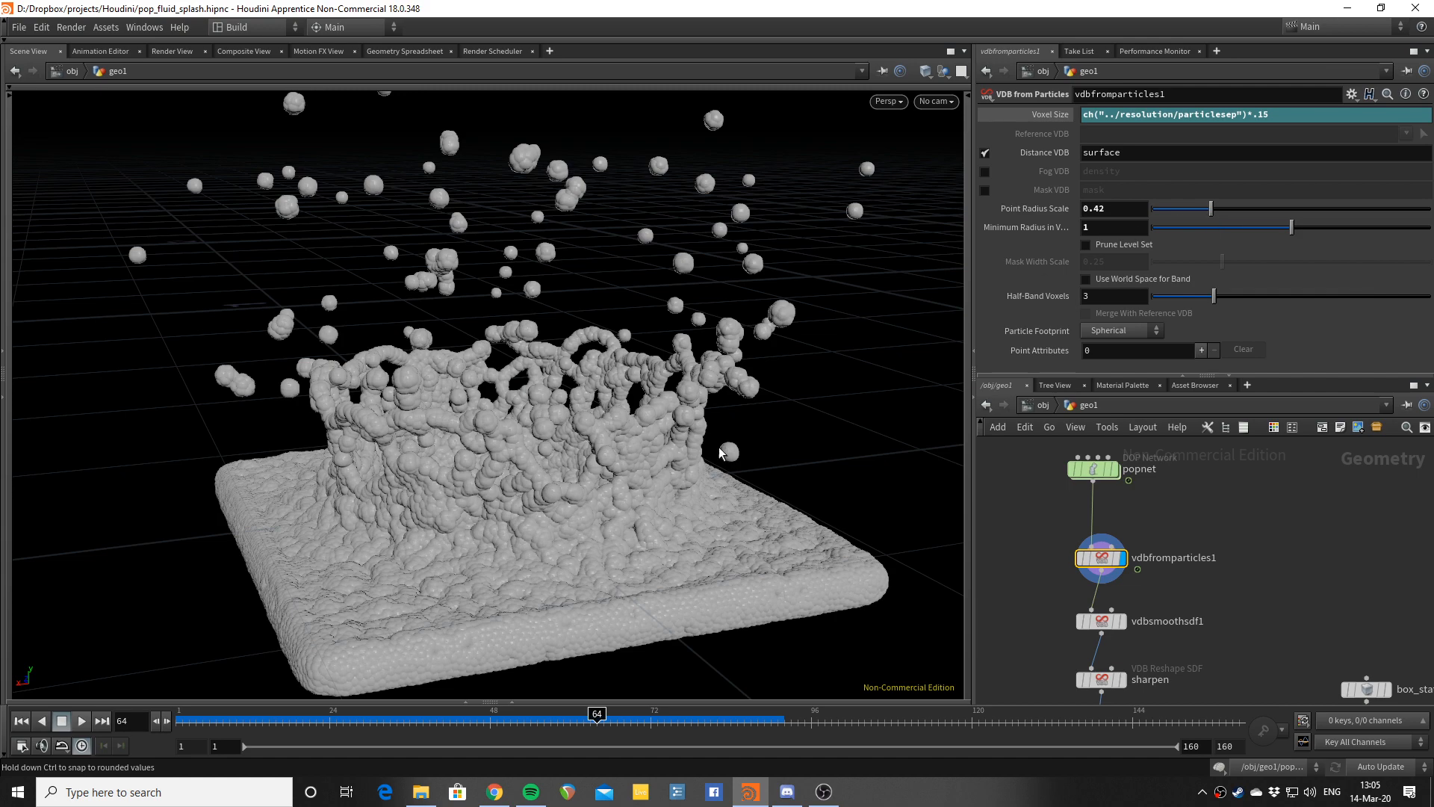
Step: Examine the vdbfromparticles1 splash surface up close from several angles
scroll(441, 496, "up", 4, "alt")
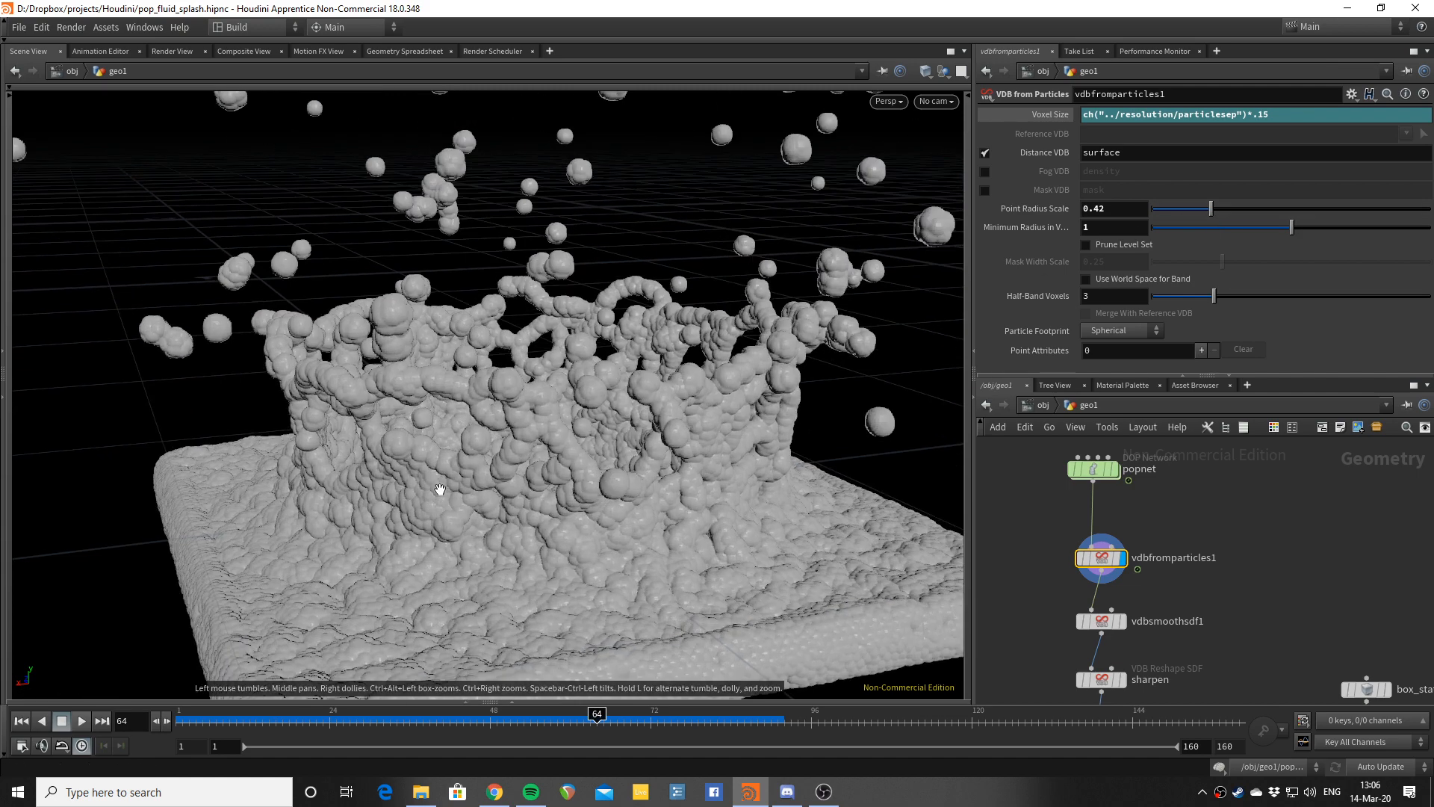
scroll(464, 457, "up", 3)
scroll(475, 460, "down", 5)
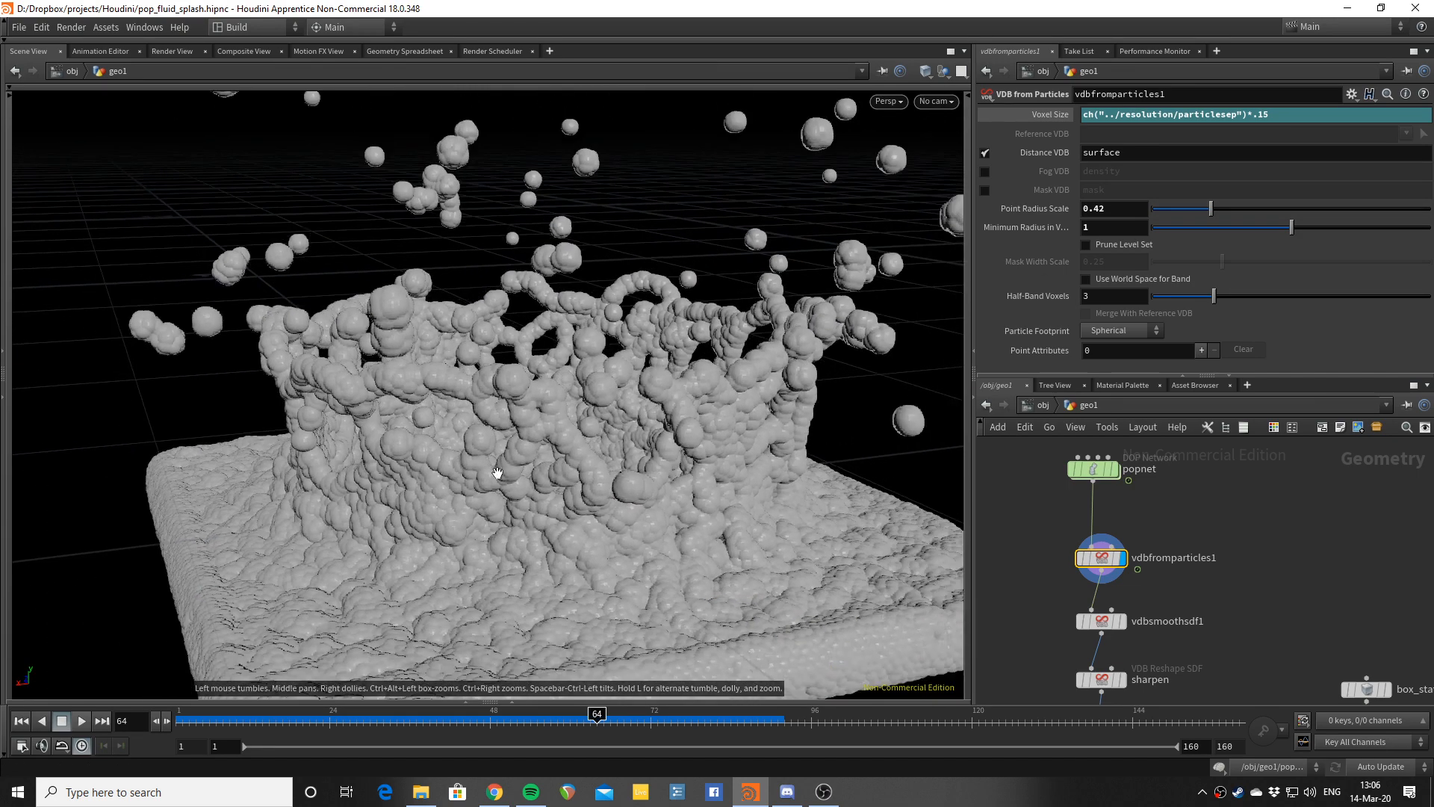
scroll(508, 489, "up", 3)
mouse_move(513, 498)
left_mouse_down()
mouse_move(540, 509)
mouse_move(464, 511)
left_mouse_up()
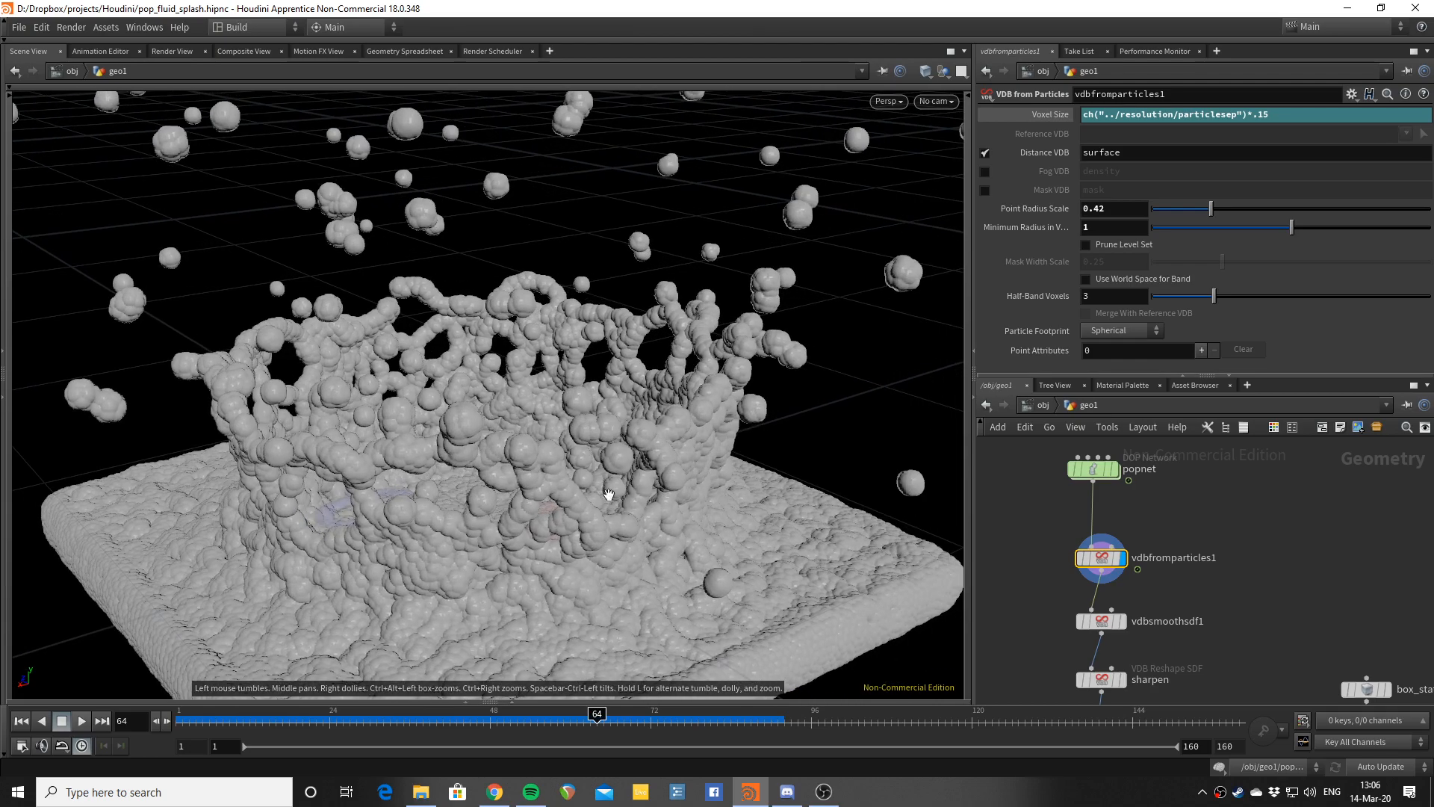
scroll(611, 491, "up", 4)
left_click_drag(493, 498, 561, 450)
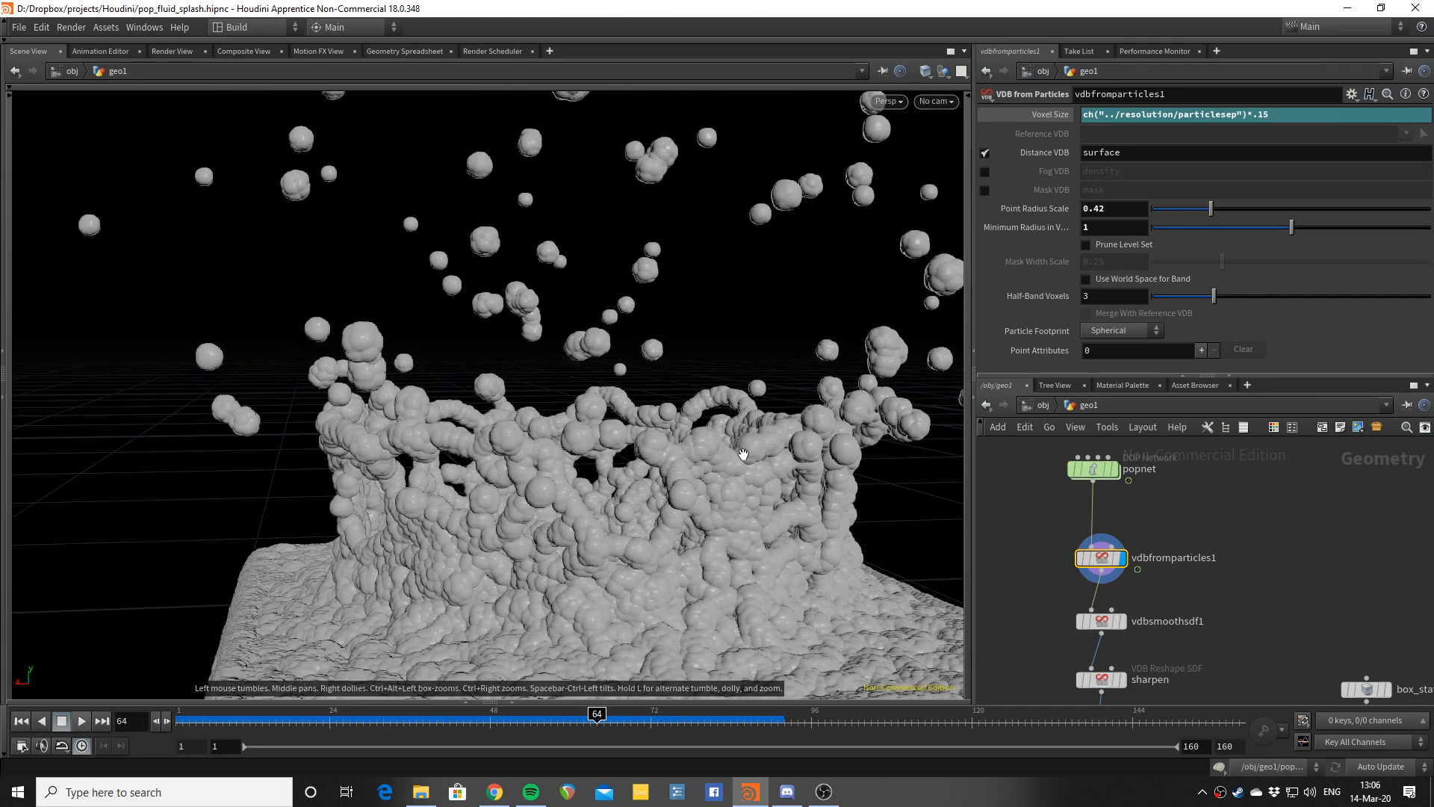
left_click_drag(743, 454, 867, 399)
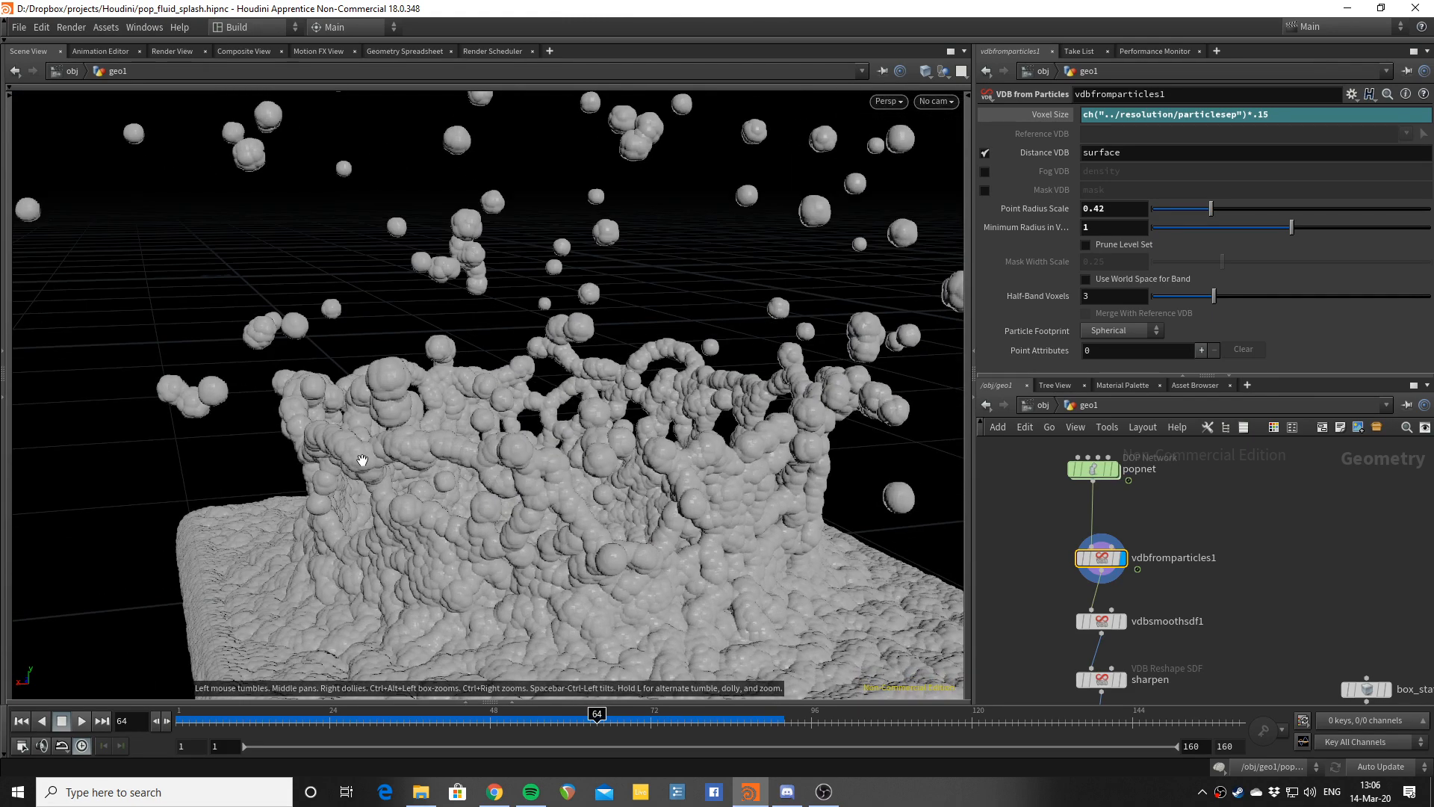
left_click_drag(350, 362, 370, 384)
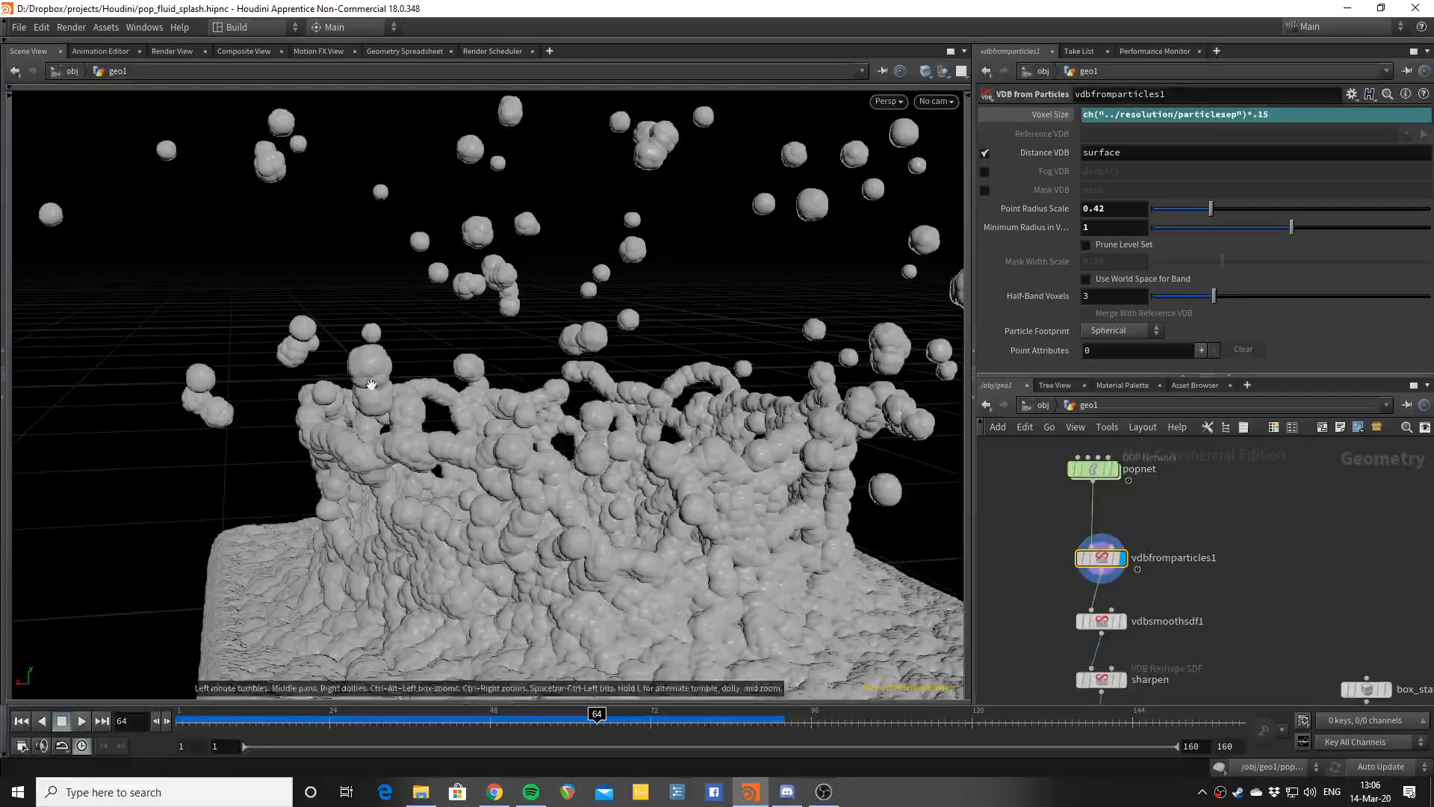
Step: Try vdbfromparticles1's Voxel Size expression with particlesep multipliers of .3, .4 and .5
left_click(1296, 116)
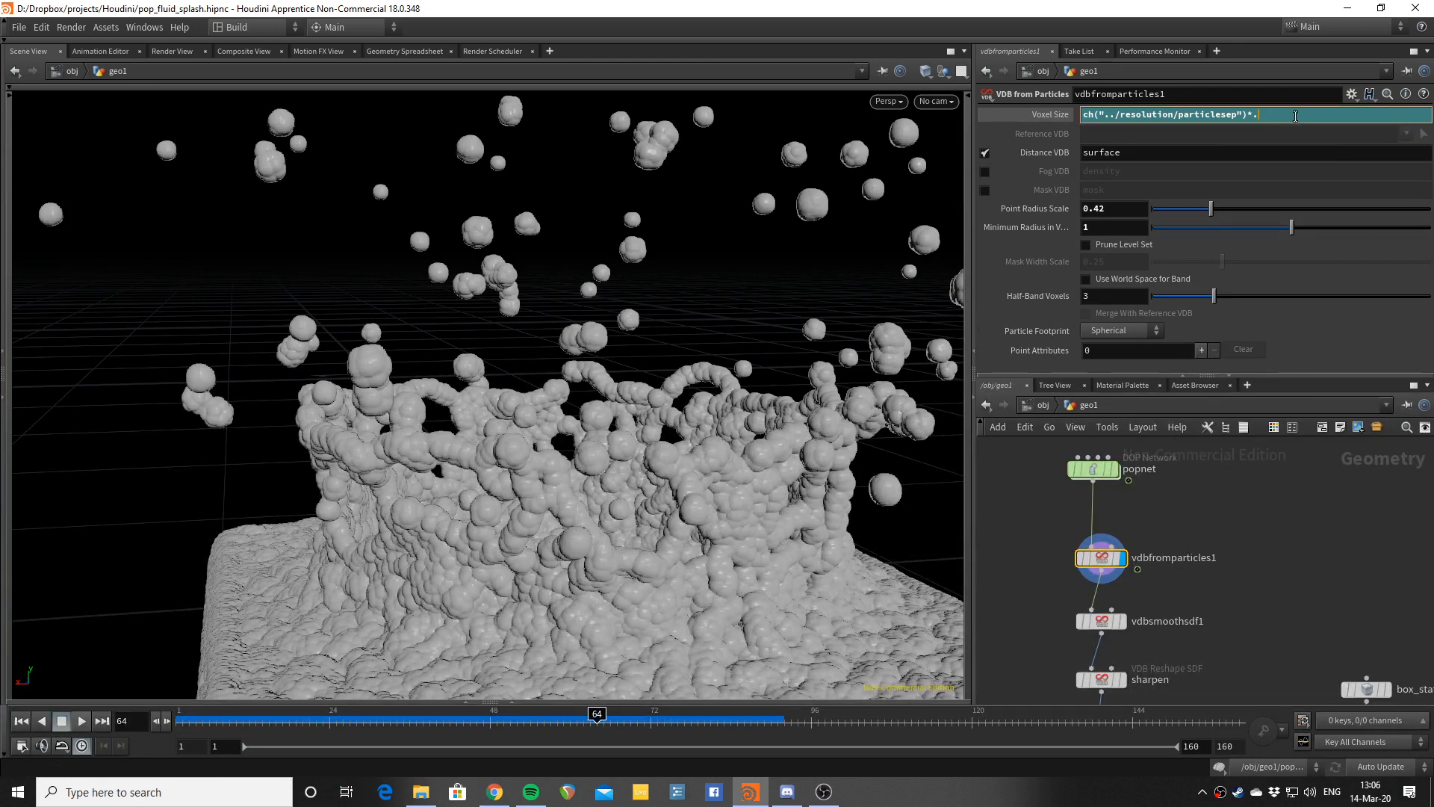
type("3")
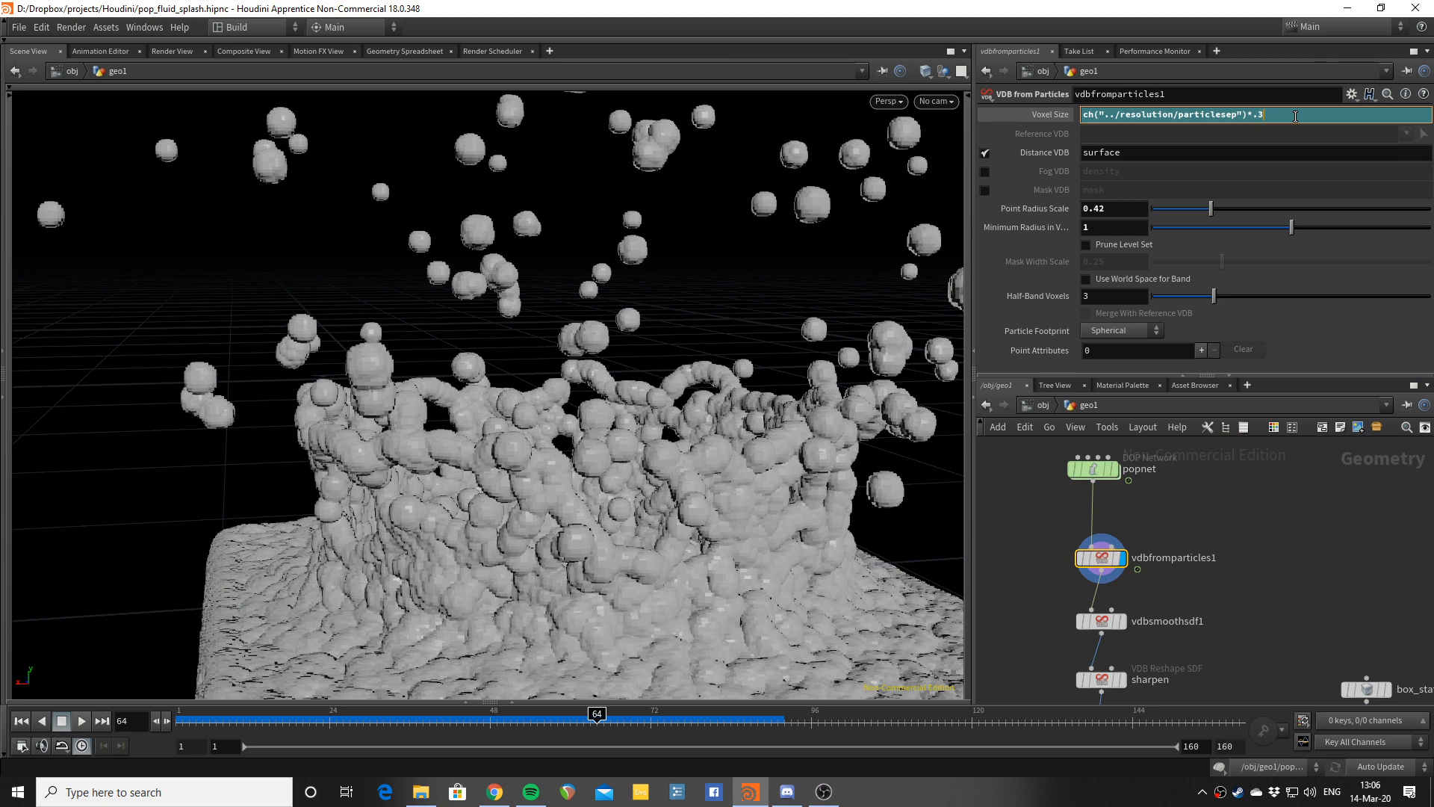
key("Return")
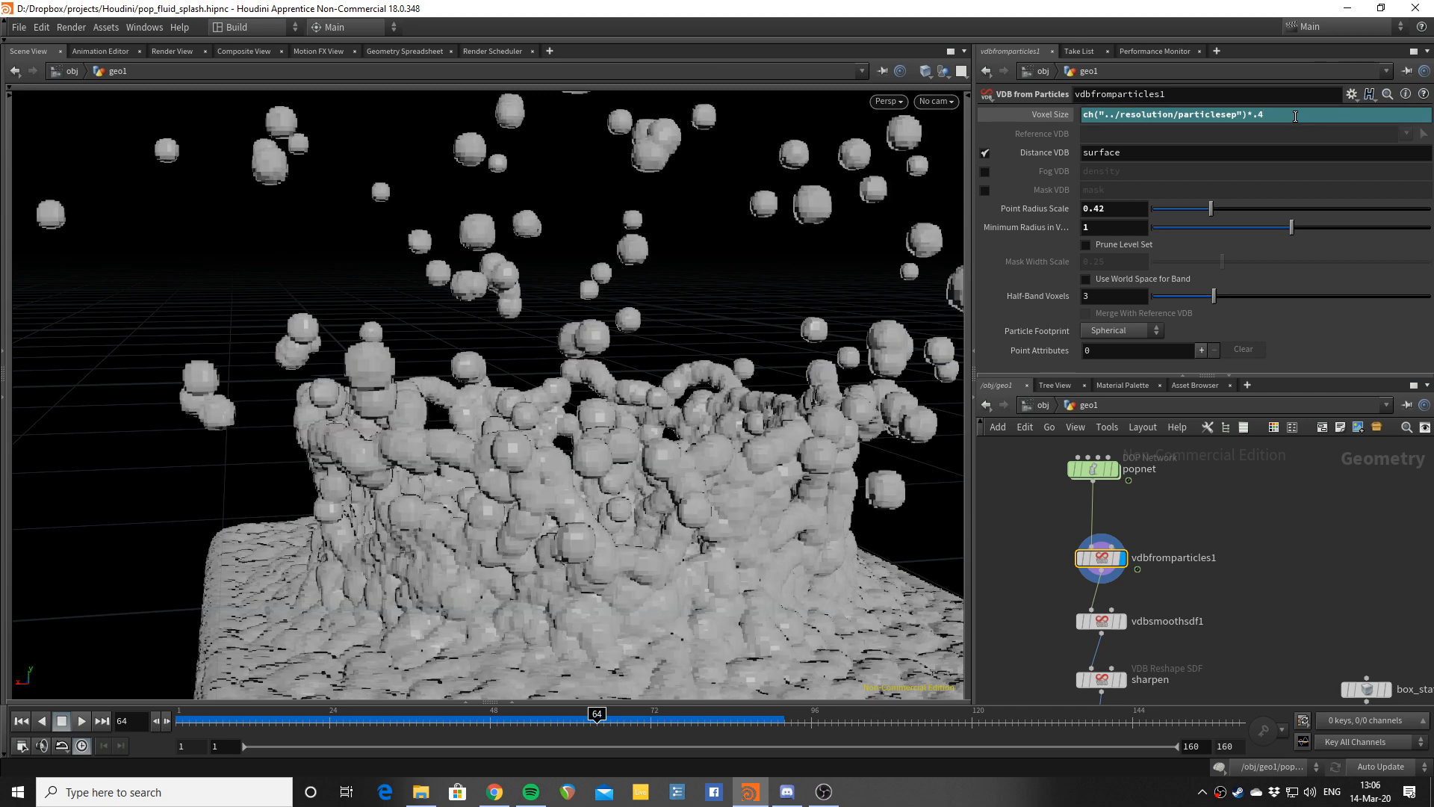
left_click(1296, 116)
type("5")
key("Return")
Step: Test the Voxel Size multiplier at .2 and settle on ch("../resolution/particlesep")*.4
left_click(1295, 116)
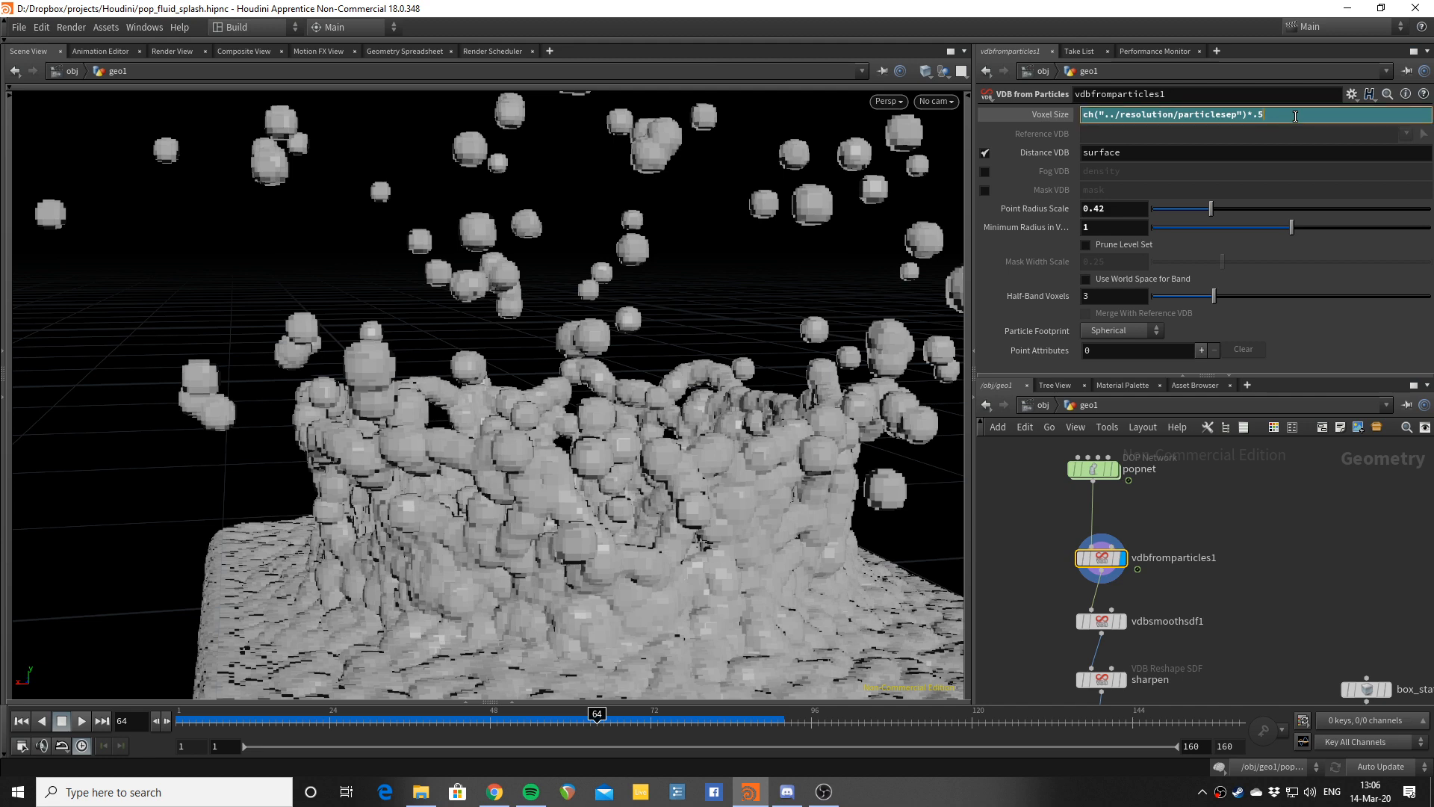
type("2")
key("Return")
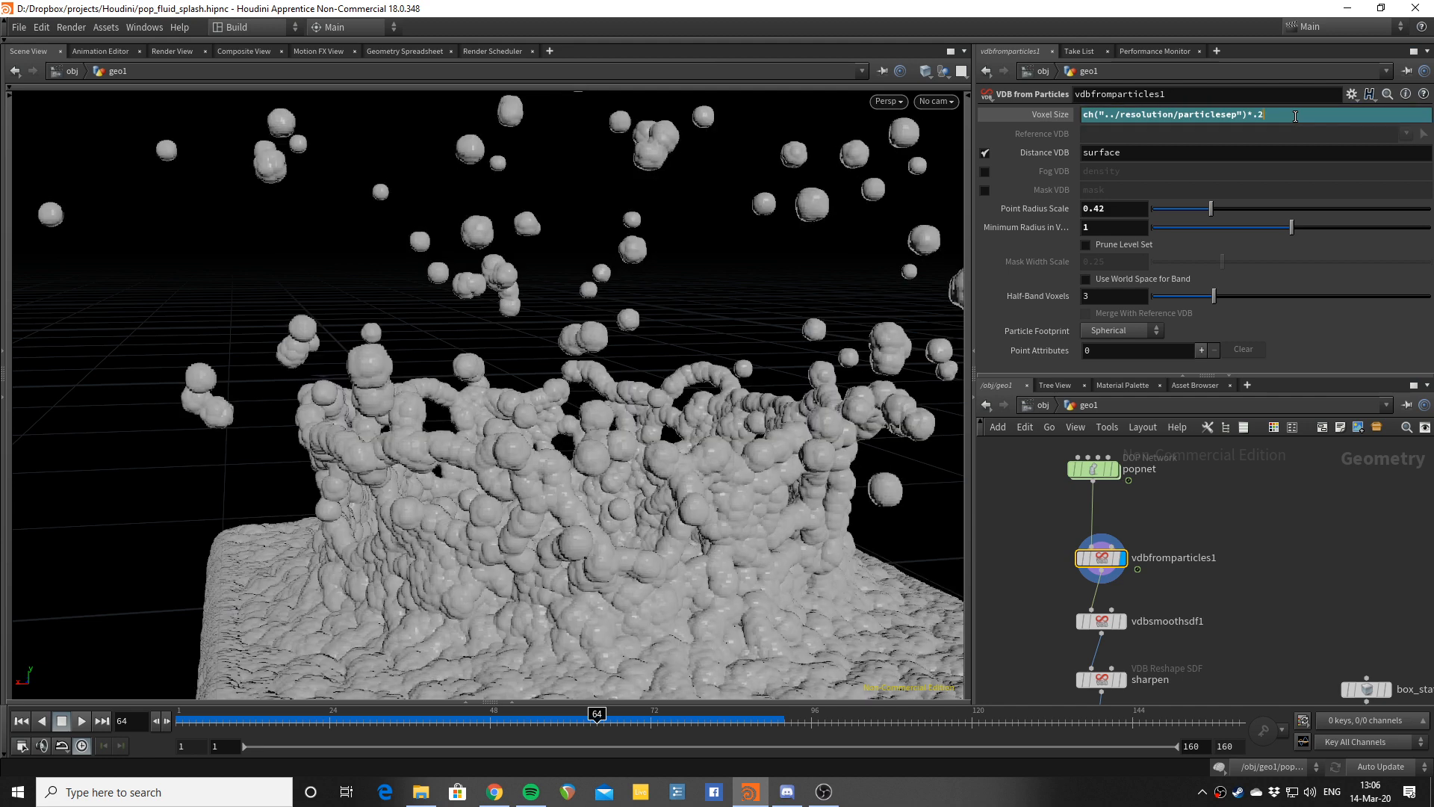
left_click(1295, 116)
key("Return")
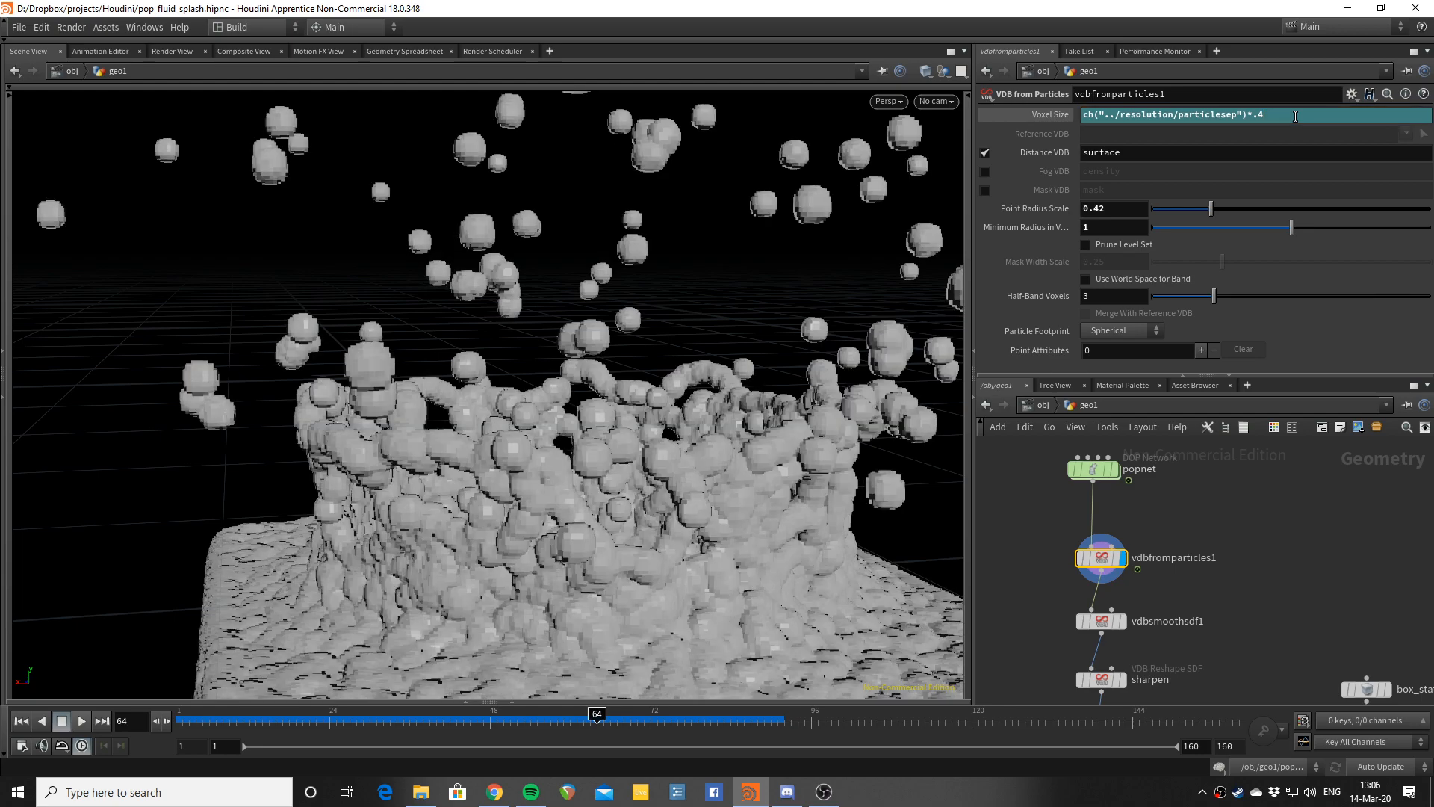
Step: Display the vdbsmoothsdf1 node and inspect the smoothed splash surface from different angles
left_click_drag(623, 408, 691, 423)
middle_click_drag(1213, 594, 1235, 509)
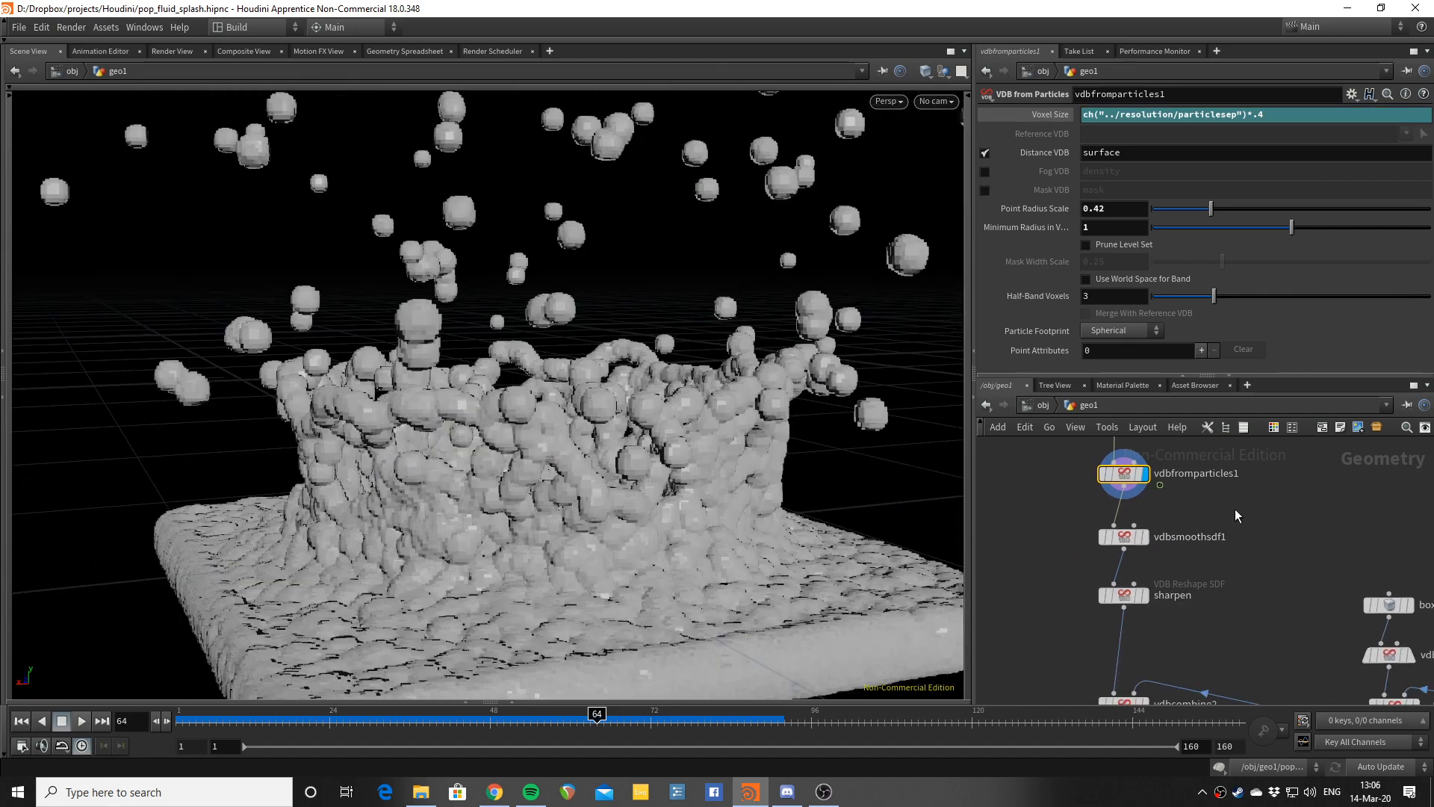
left_click(1145, 537)
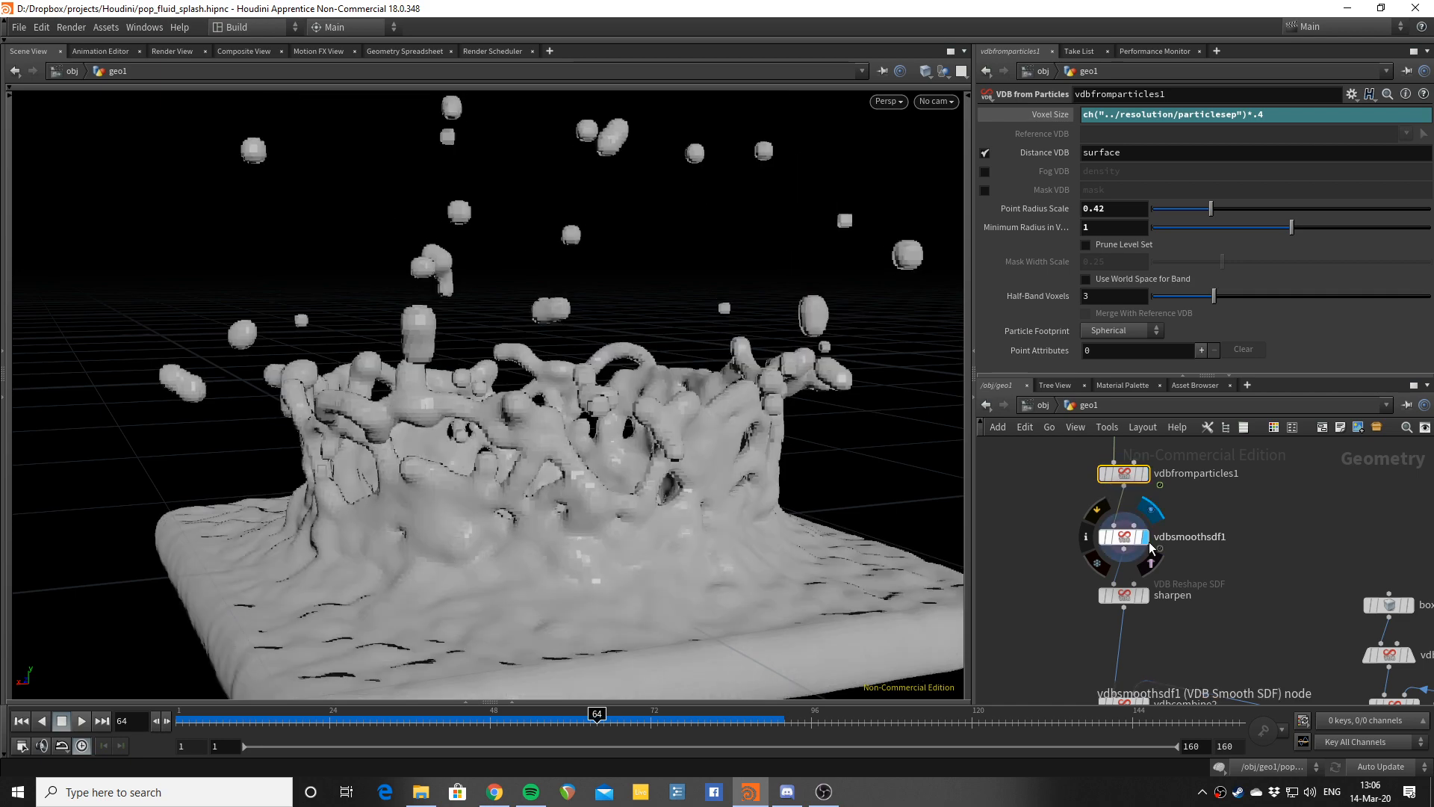
left_click_drag(673, 523, 641, 527)
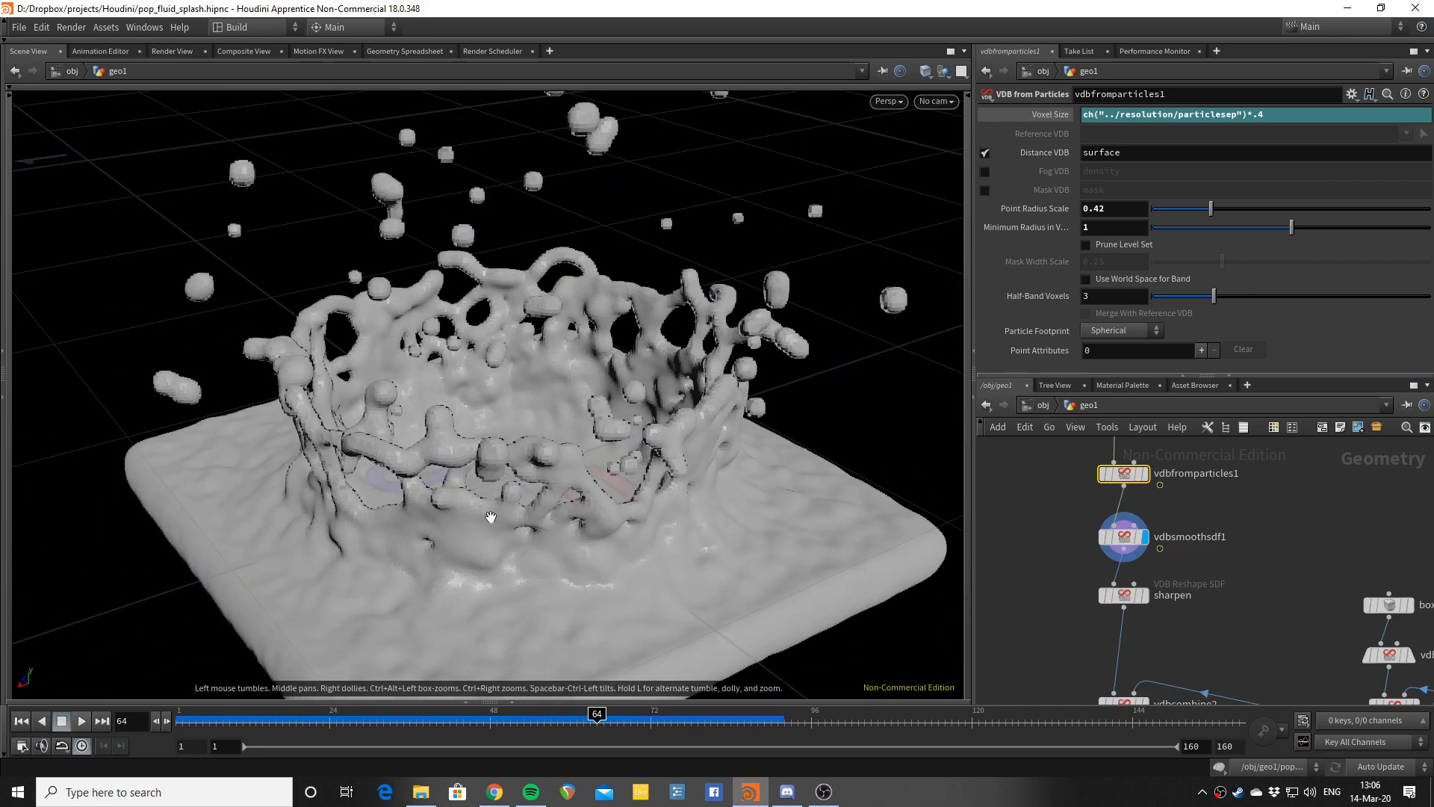
left_click_drag(491, 517, 491, 499)
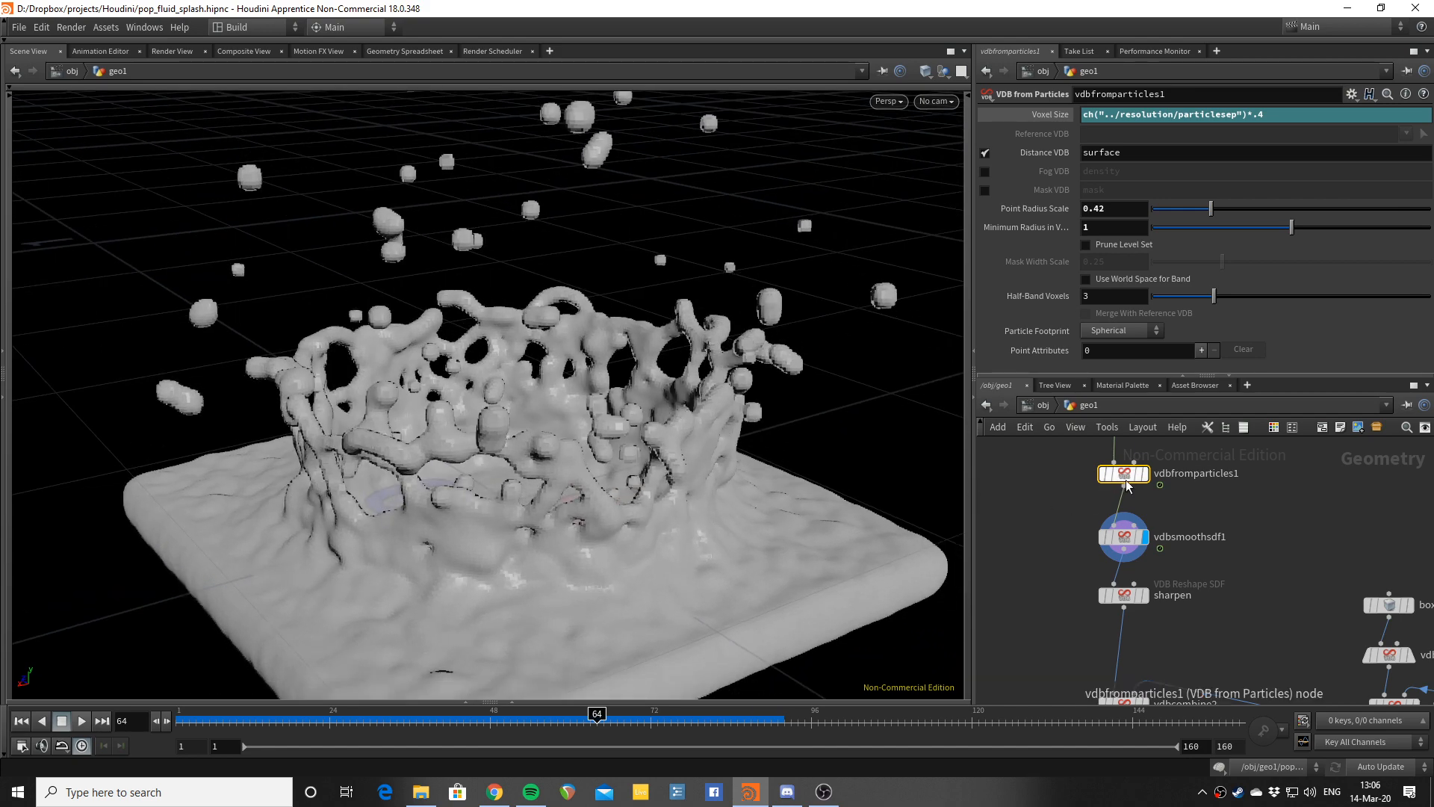
Step: Compare the unsmoothed vdbfromparticles1 surface with vdbsmoothsdf1 by switching the display between the two nodes
left_click(1145, 474)
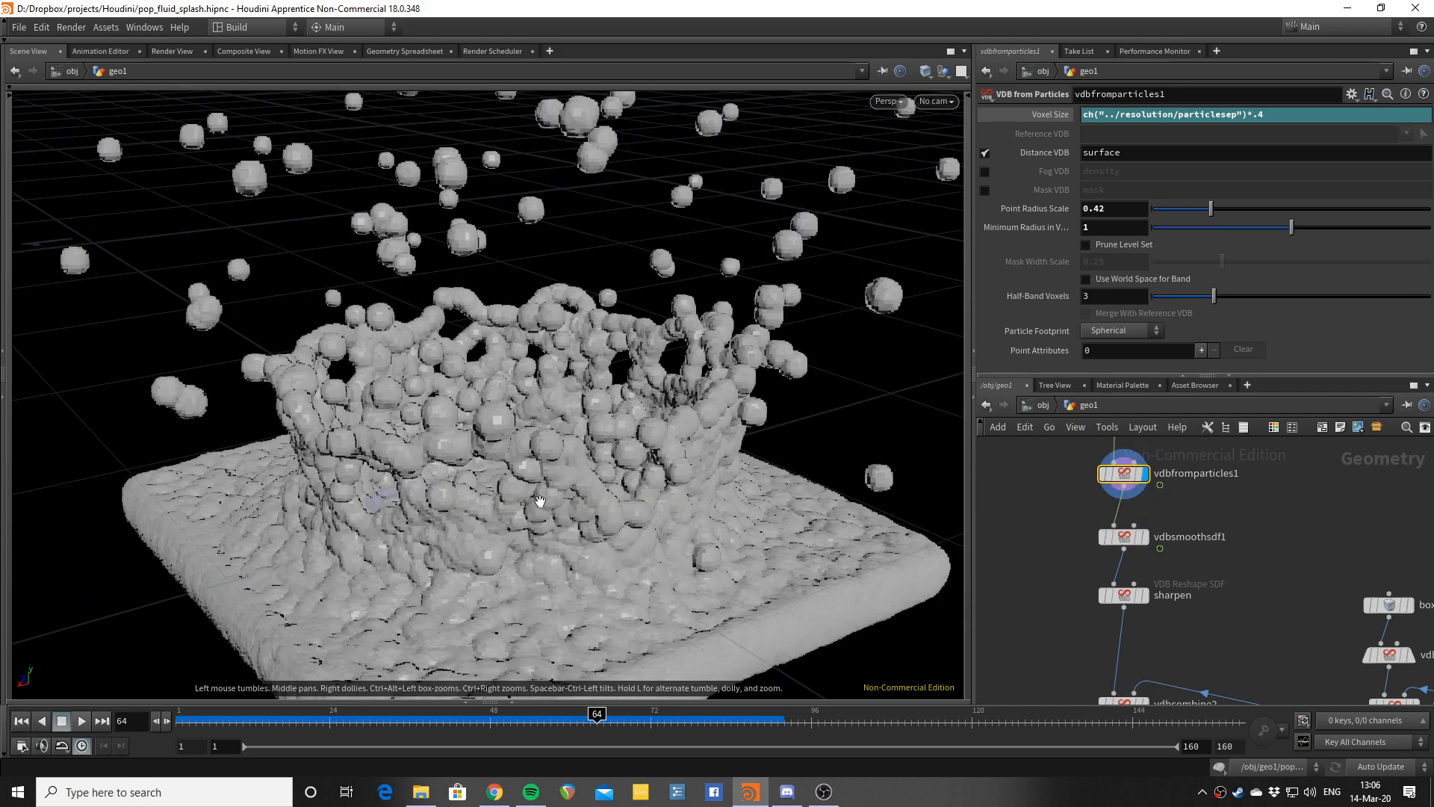
mouse_move(540, 501)
left_mouse_down()
mouse_move(561, 540)
mouse_move(522, 522)
left_mouse_up()
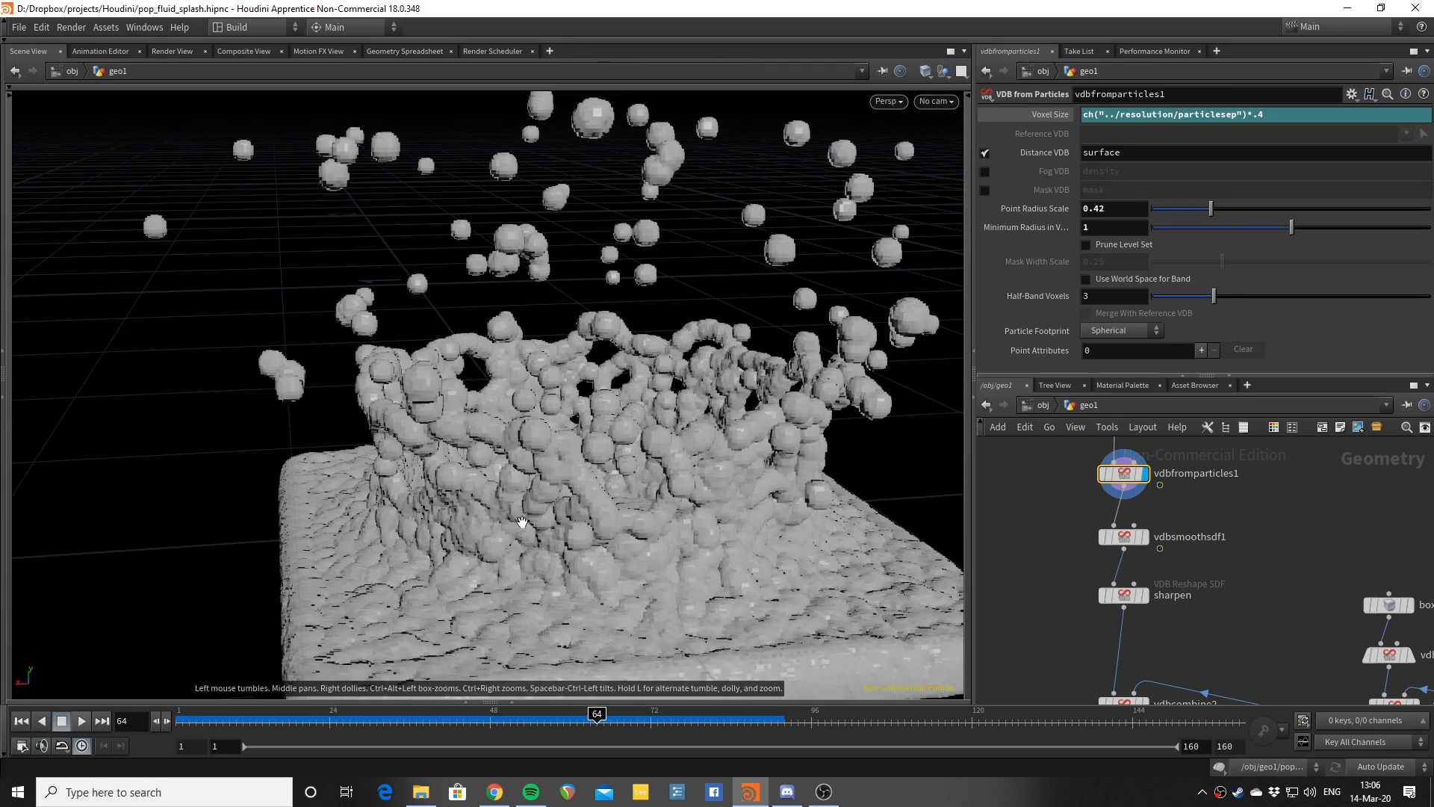
left_click_drag(643, 535, 723, 504)
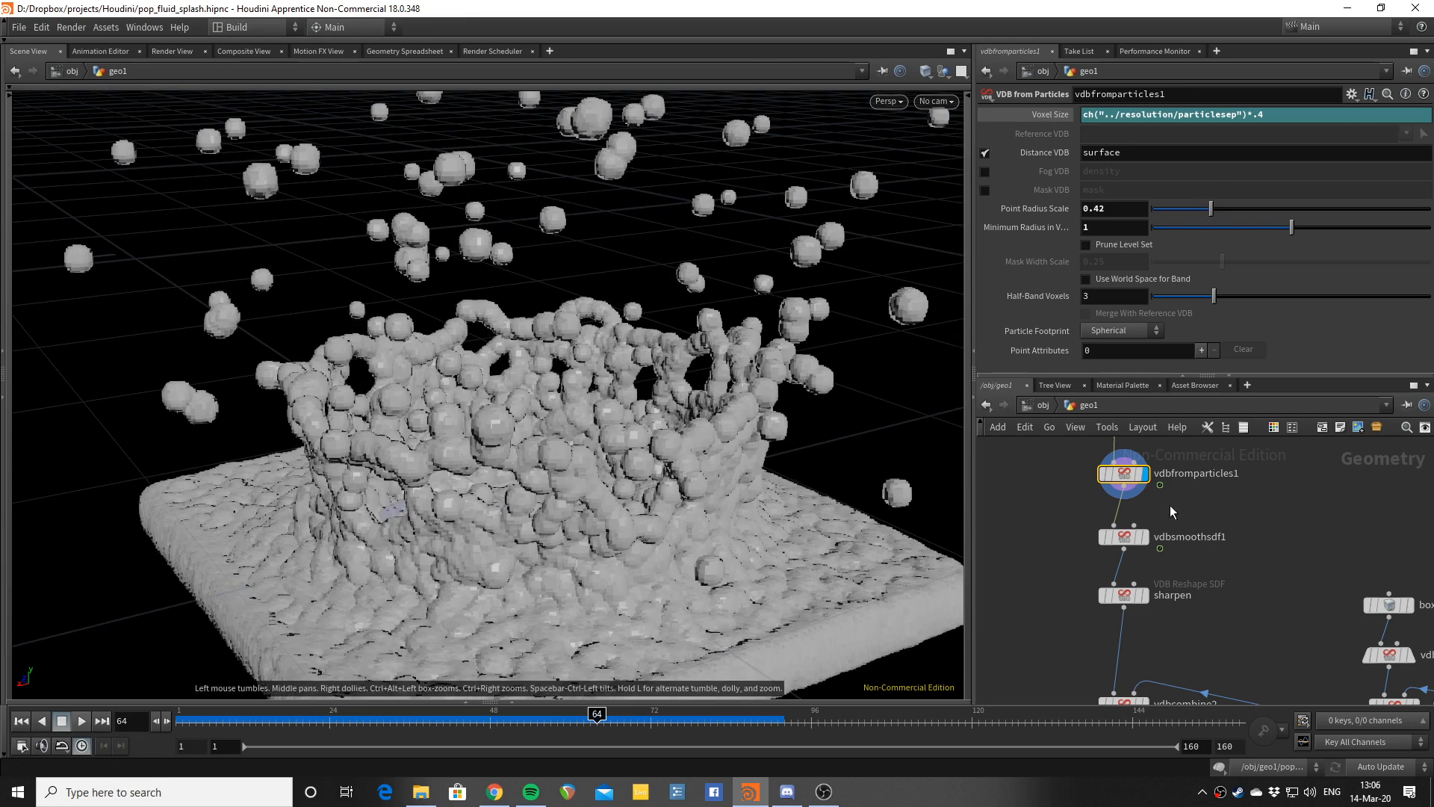
left_click(1146, 536)
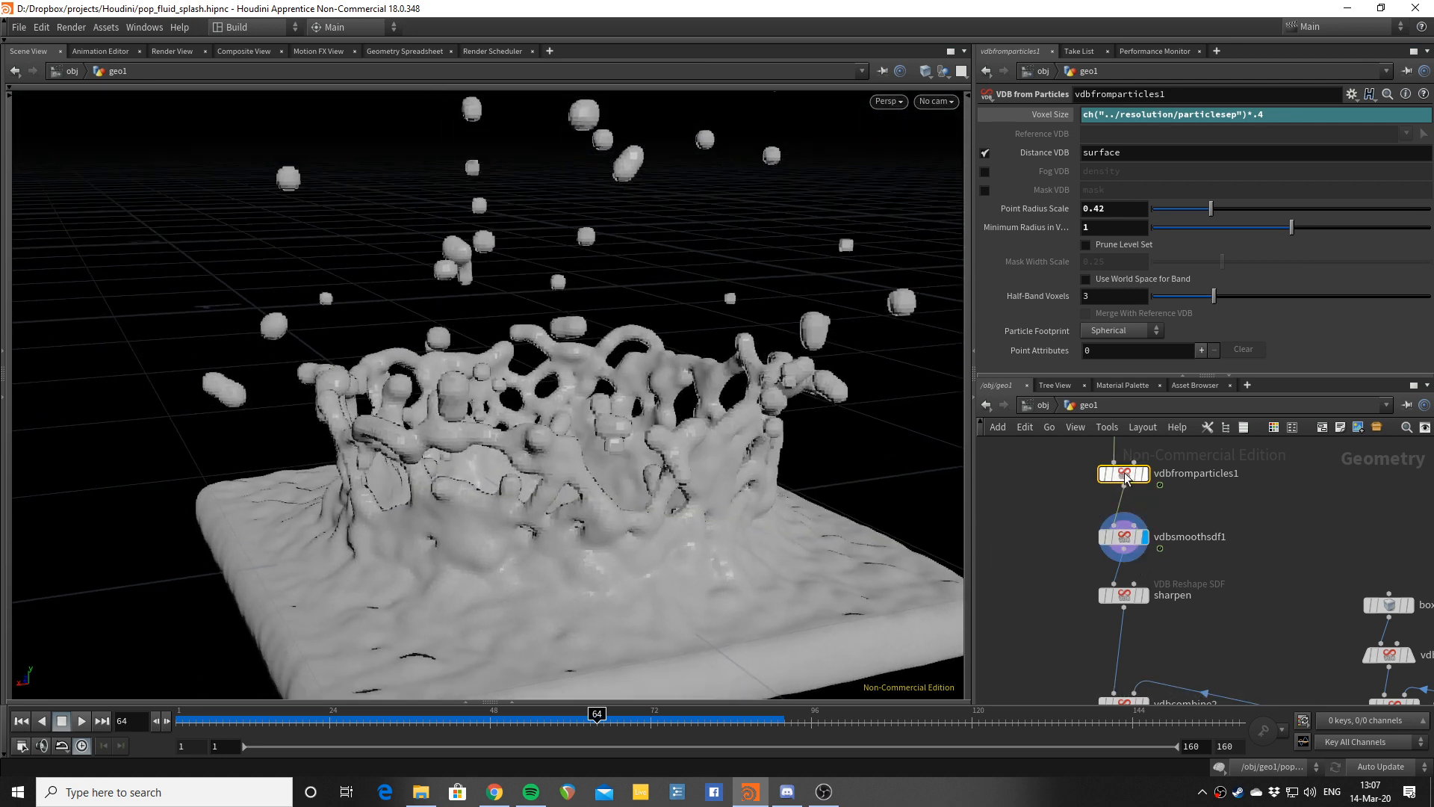
Step: Display the sharpen node's eroded surface and open its VDB Reshape SDF parameters
left_click(1146, 596)
left_click(1124, 602)
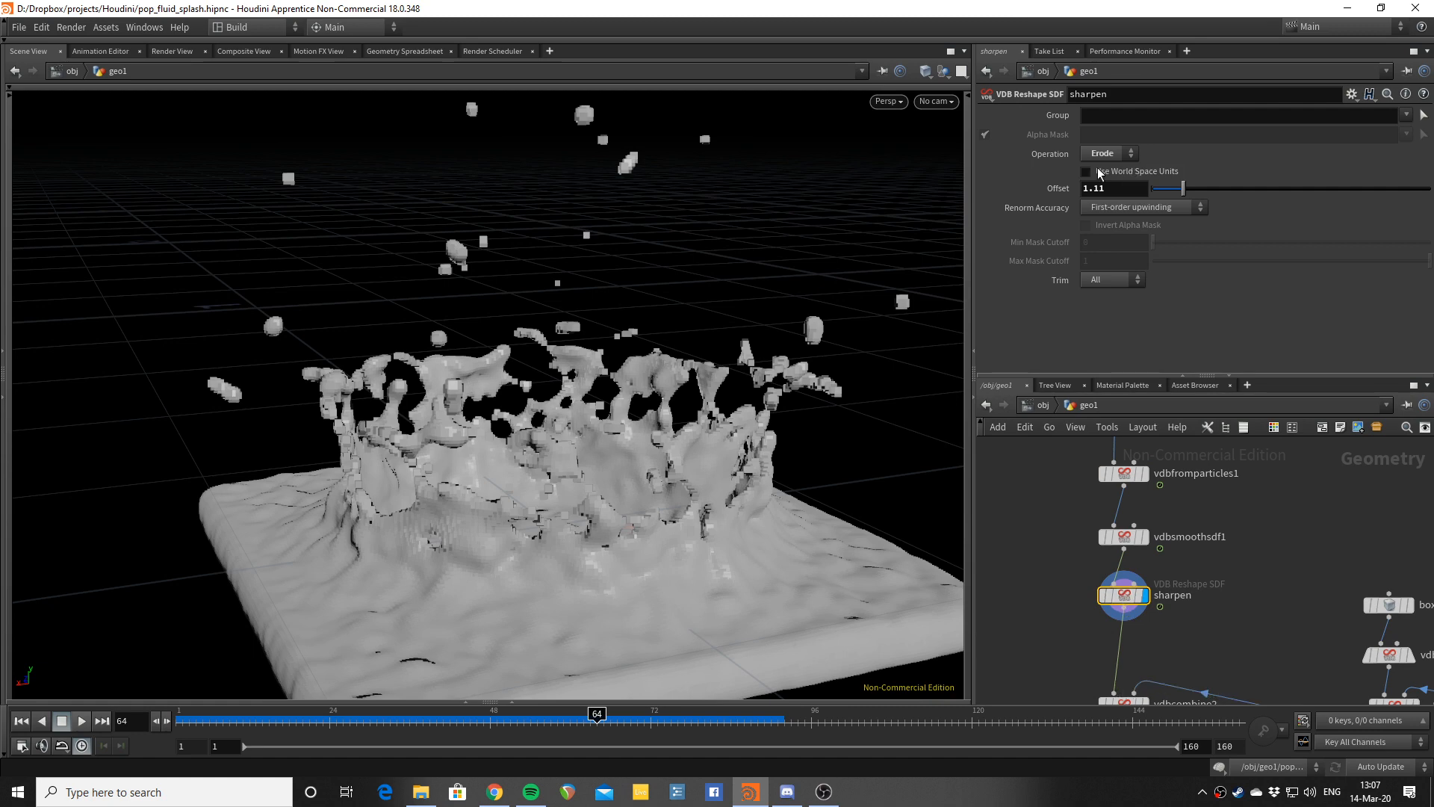
left_click_drag(745, 449, 777, 474, "alt")
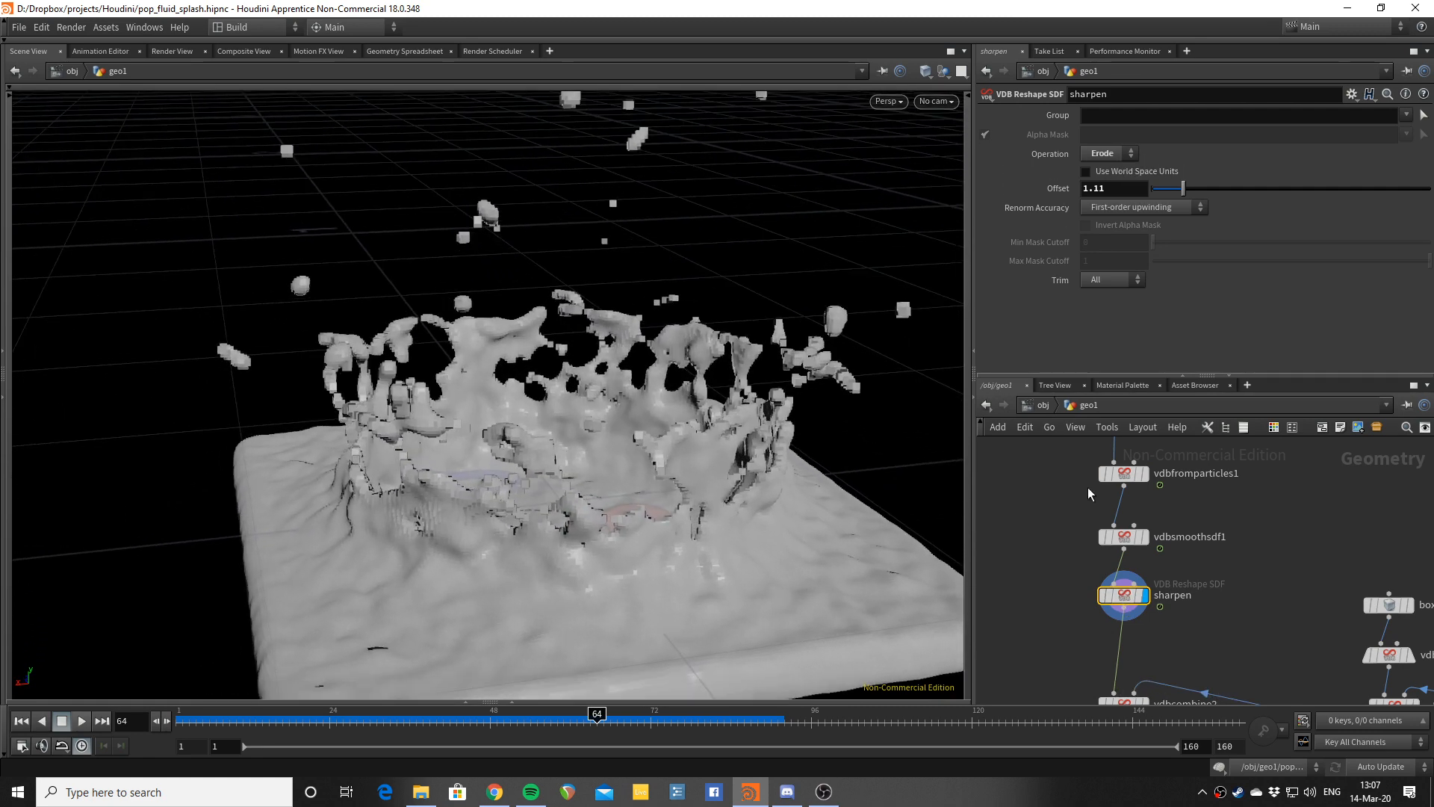
Step: Check vdbfromparticles1's parameters and compare the vdbsmoothsdf1 surface with the sharpen result, ending on sharpen
left_click(1124, 473)
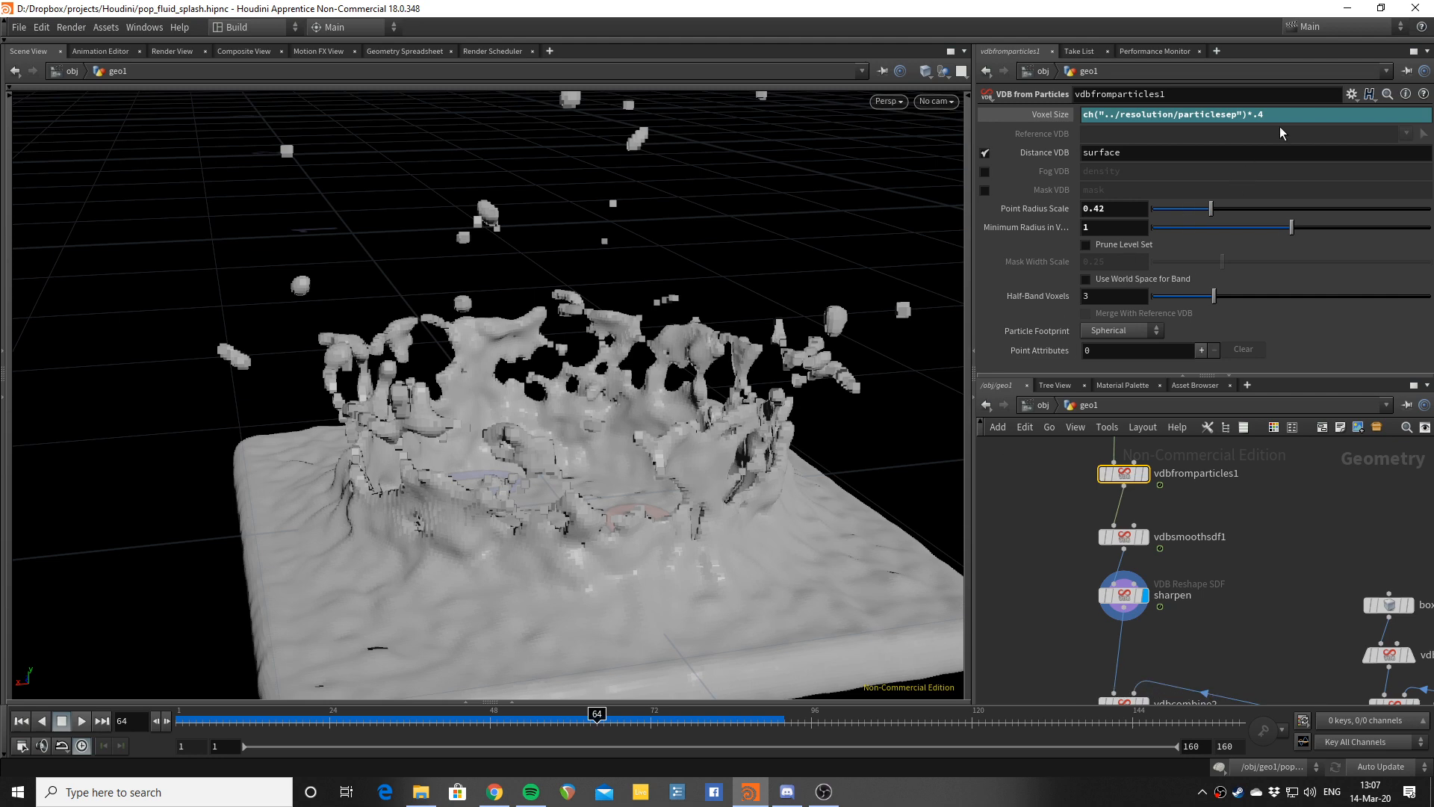
left_click(1145, 536)
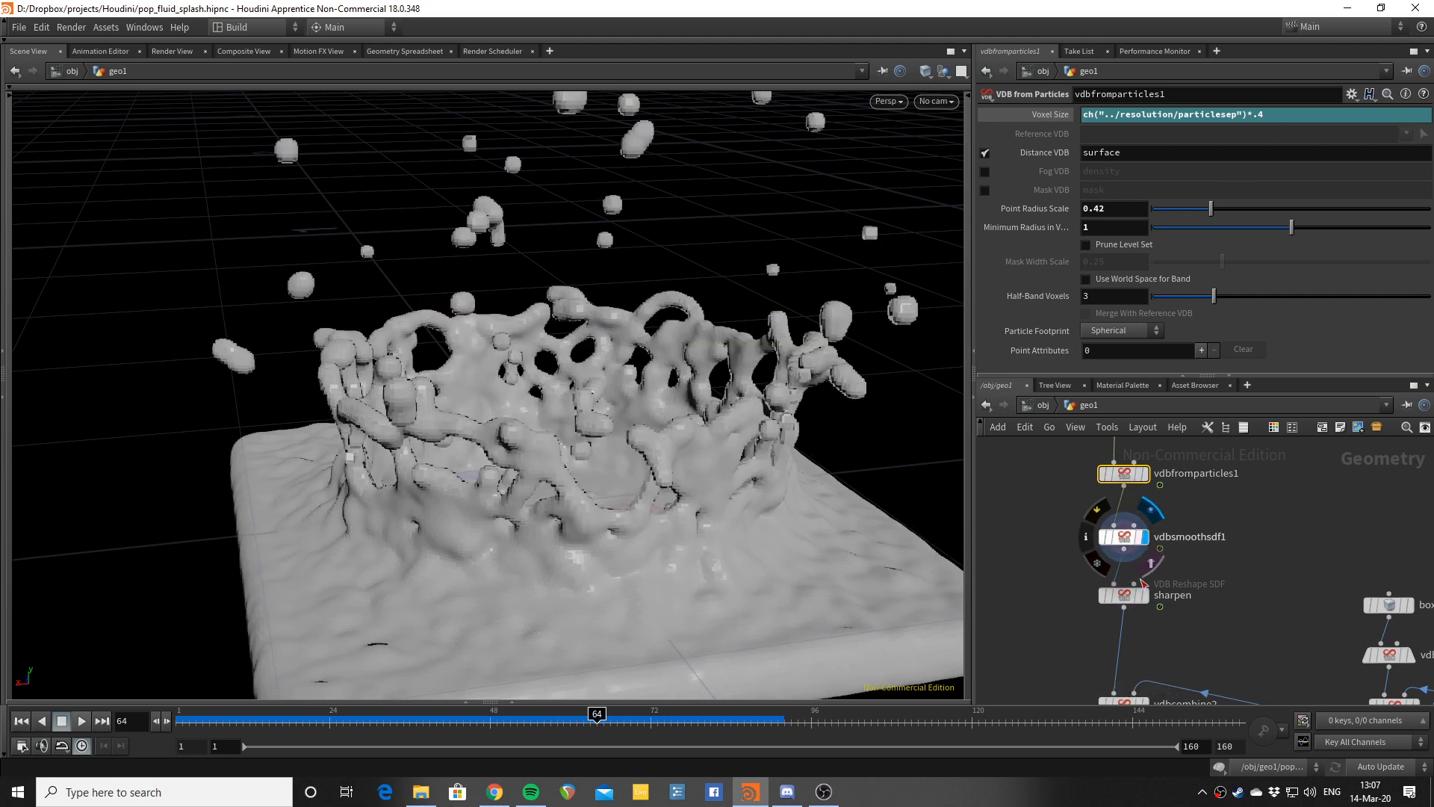
left_click(1145, 596)
left_click(1127, 598)
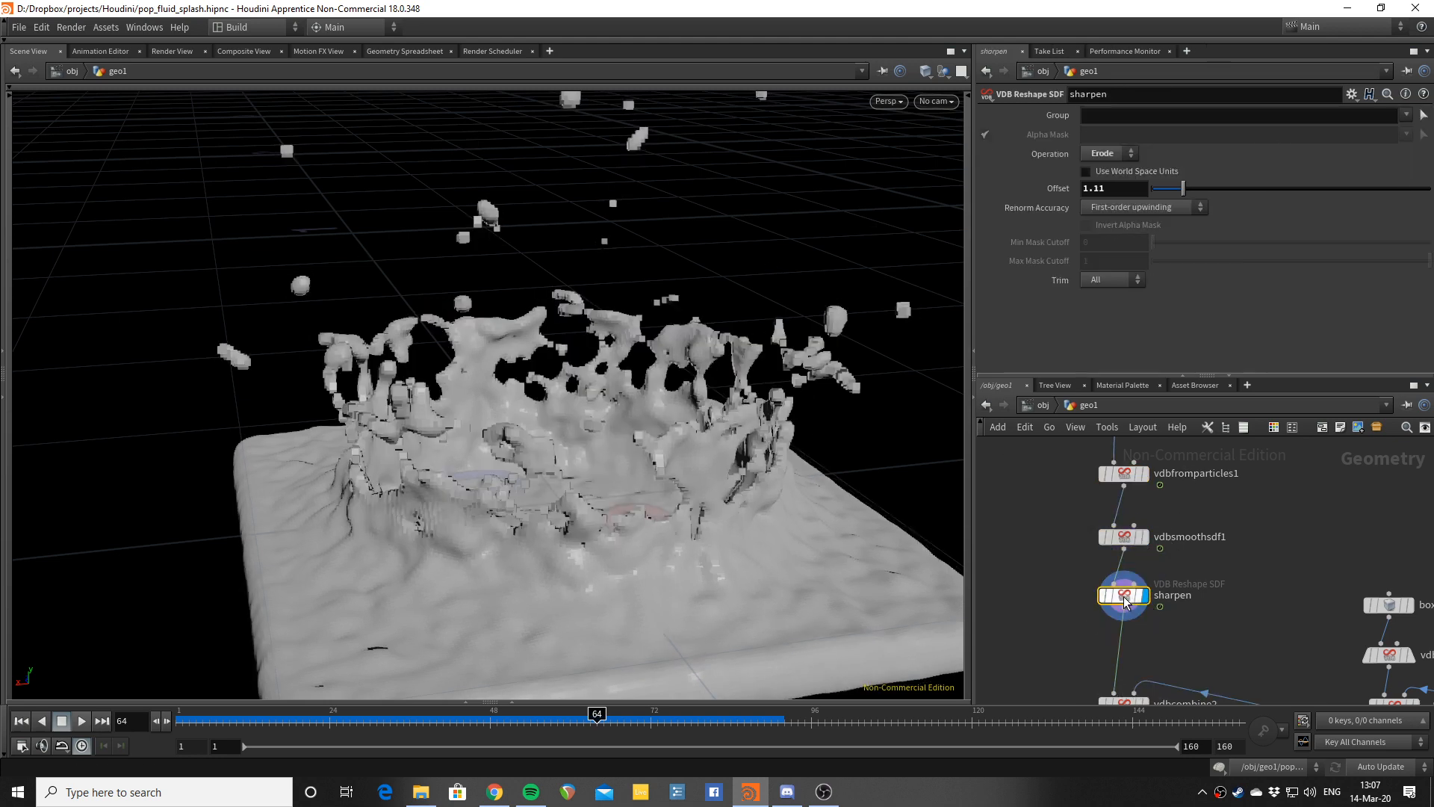
left_click_drag(614, 448, 531, 439, "alt")
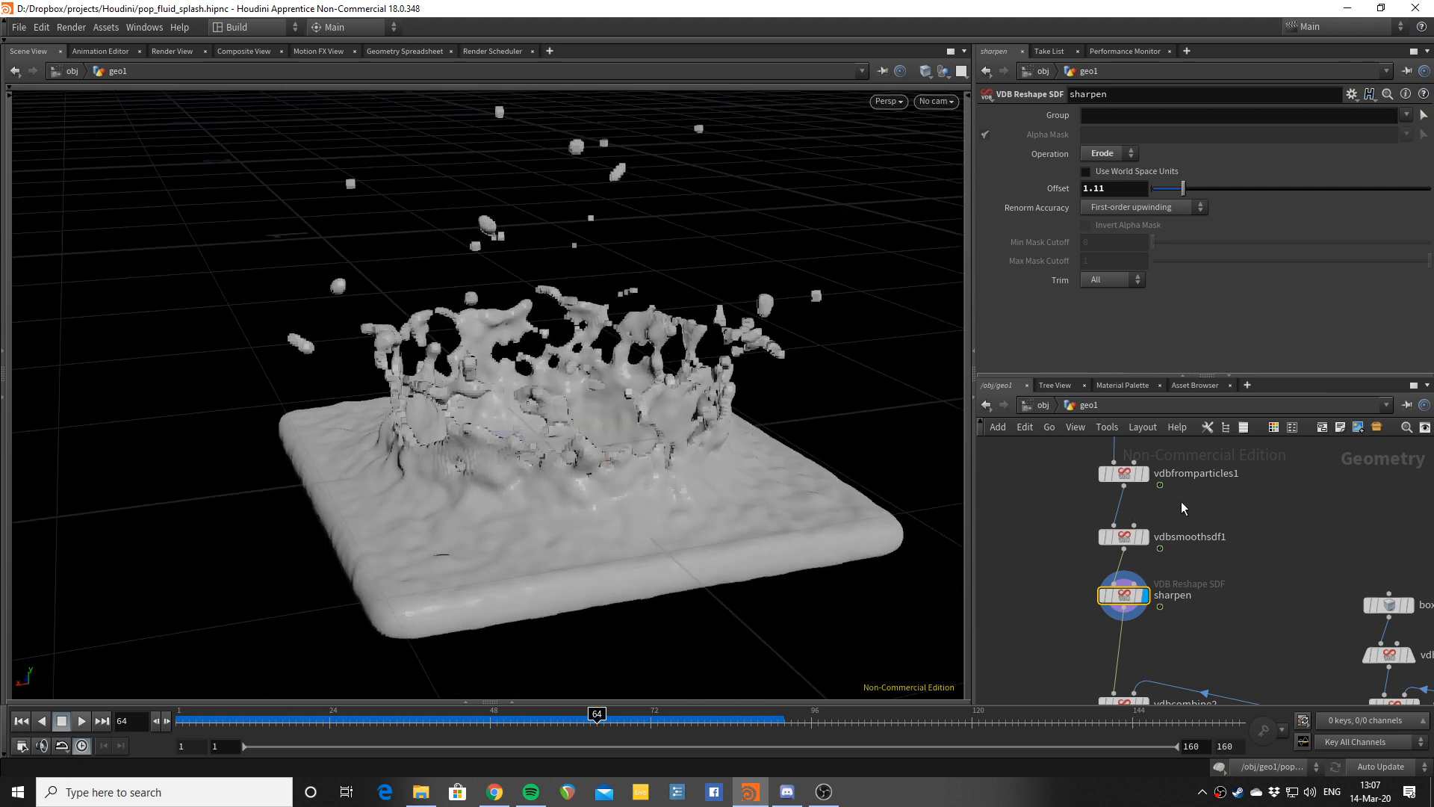
Step: Scrub the timeline back through frame 43 and forward to frame 69 to check the sharpened splash over time
mouse_move(1202, 507)
middle_mouse_down()
mouse_move(1199, 545)
mouse_move(1195, 495)
middle_mouse_up()
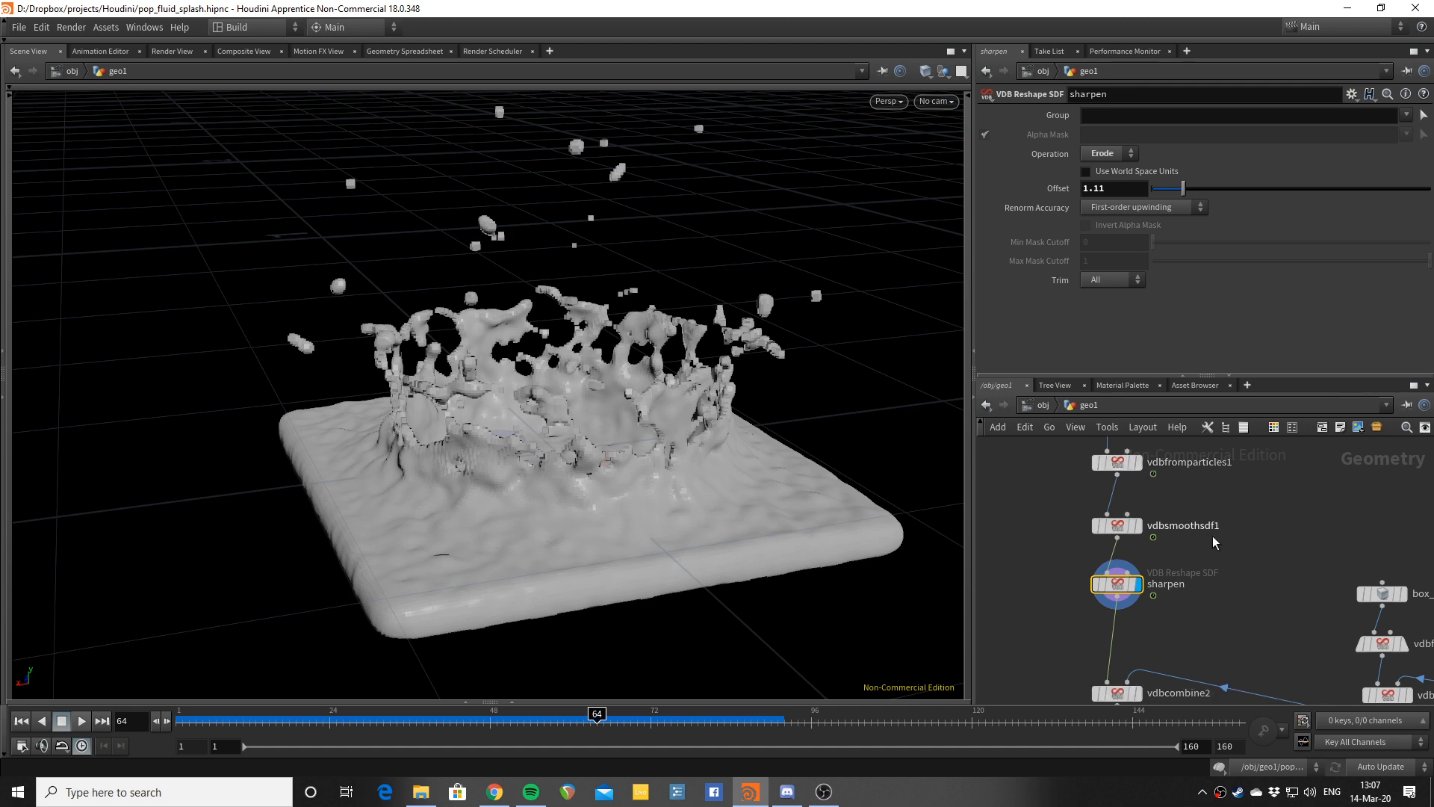
middle_click_drag(1203, 617, 1163, 524)
mouse_move(678, 405)
left_mouse_down()
mouse_move(570, 410)
mouse_move(640, 429)
mouse_move(647, 402)
mouse_move(664, 406)
left_mouse_up()
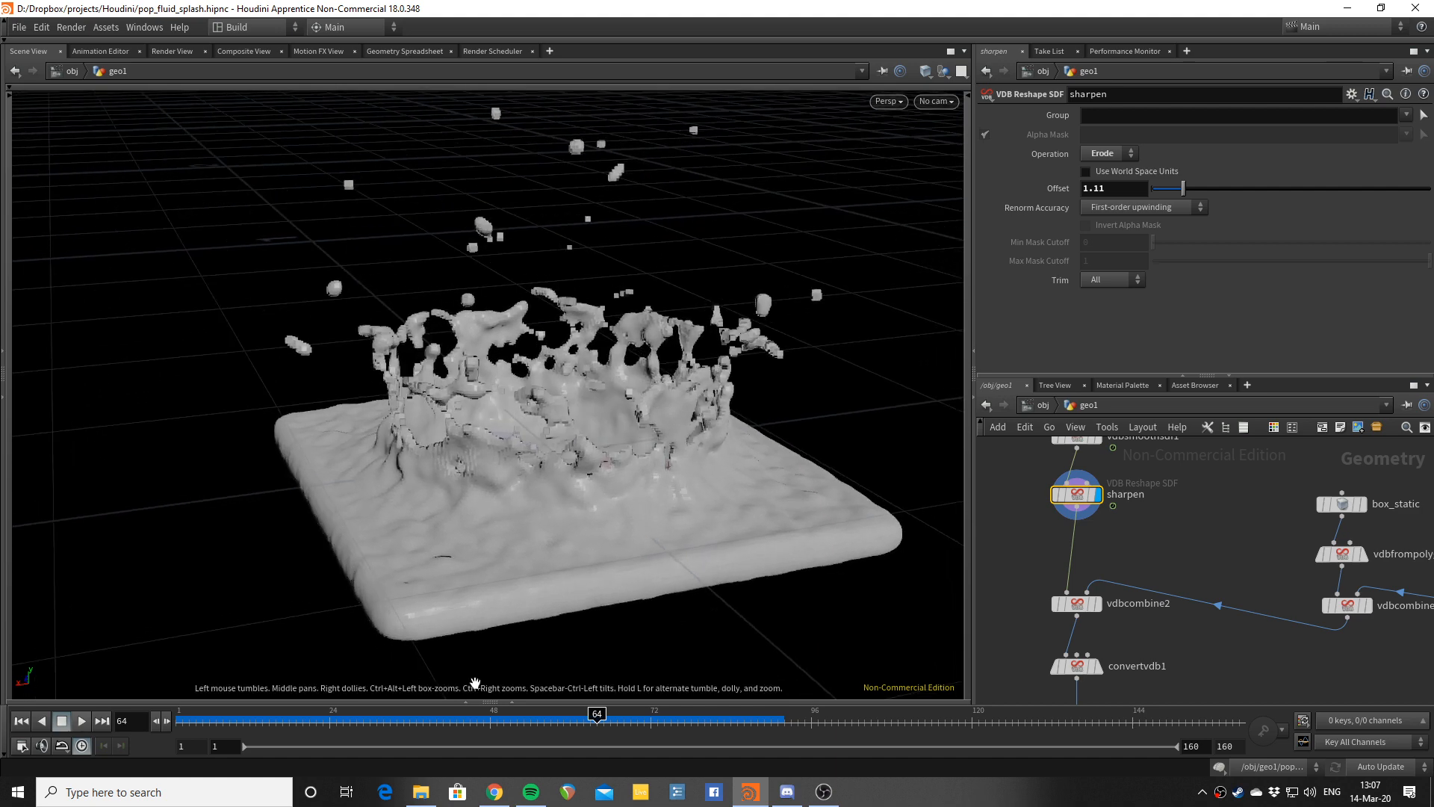
left_click(454, 727)
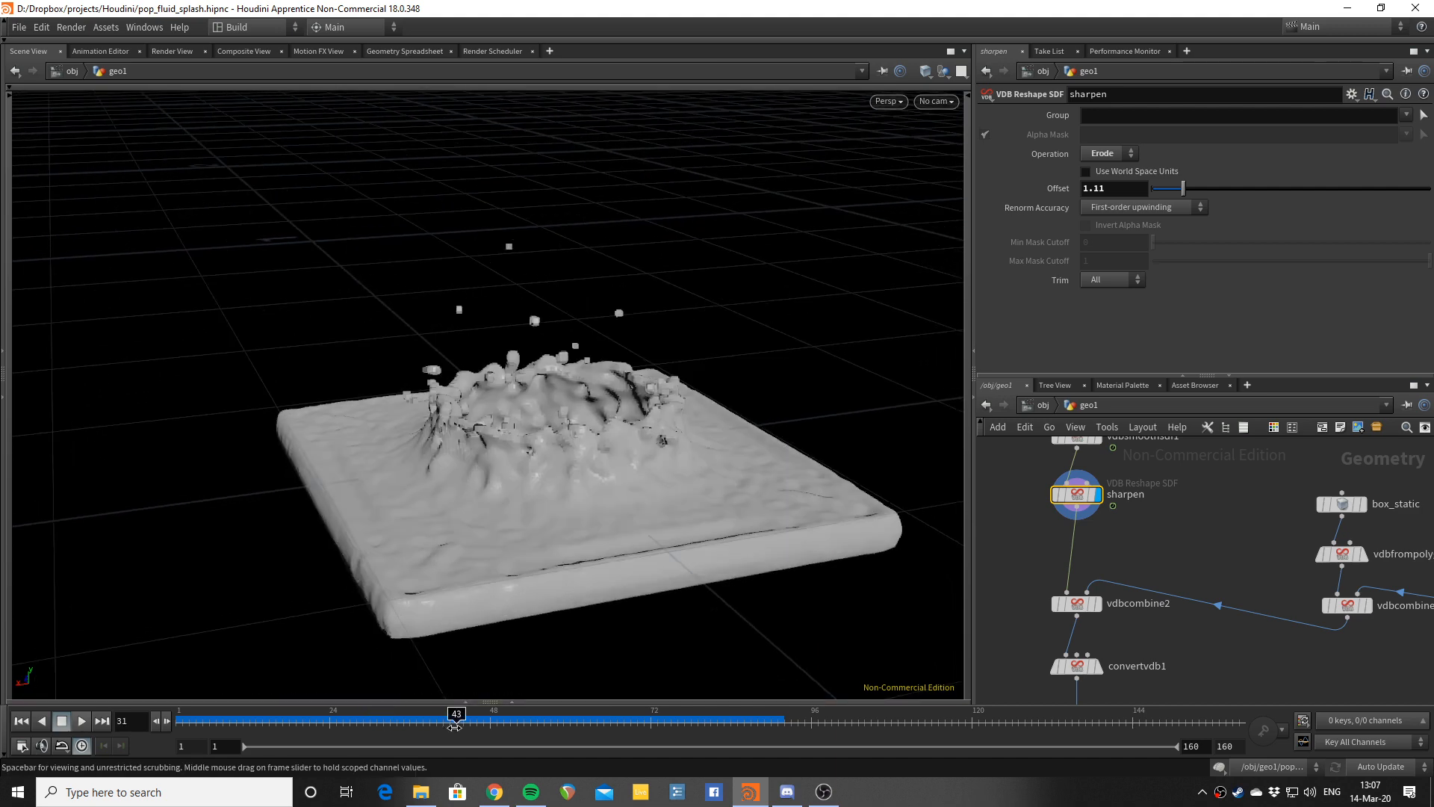
left_click(610, 728)
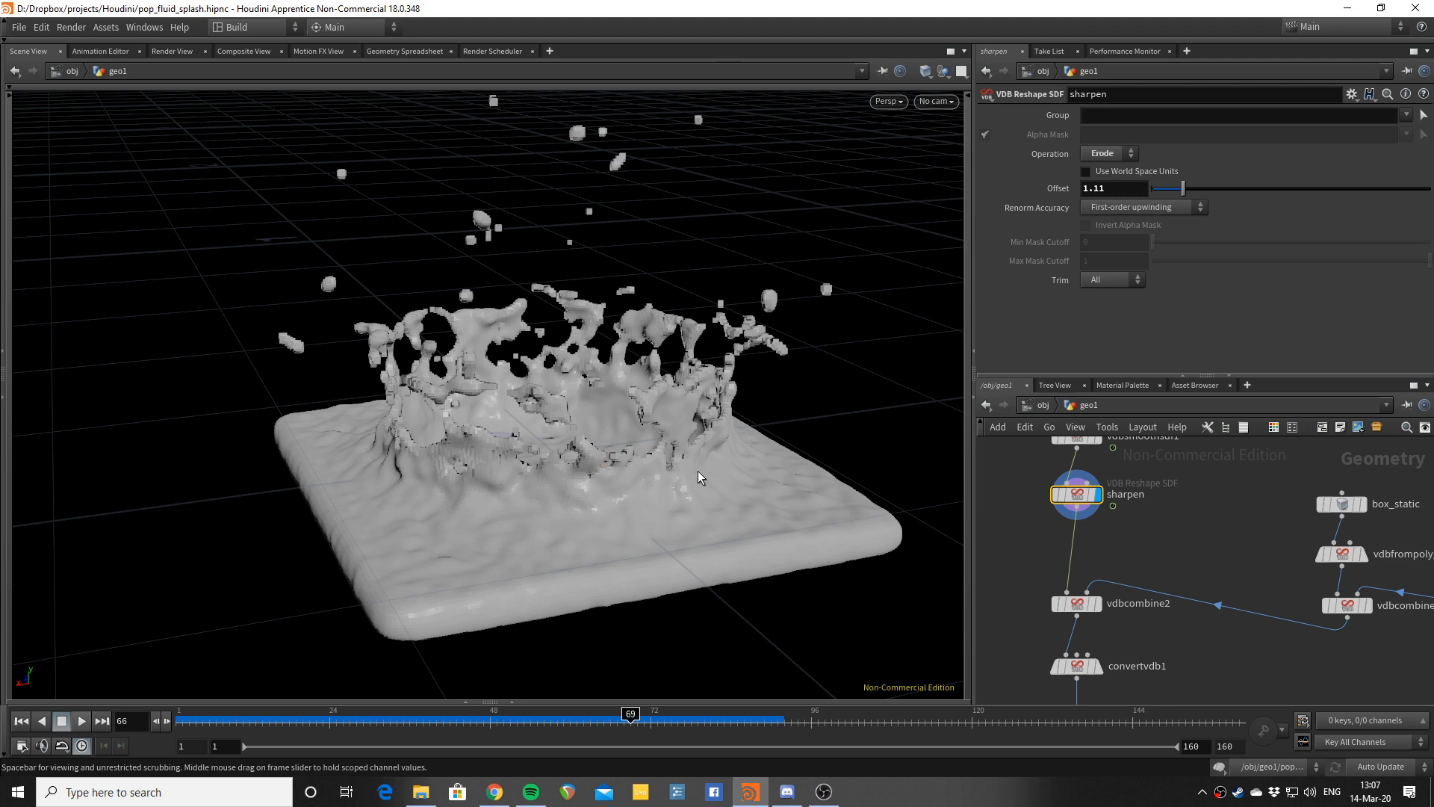
Step: Examine the sharpened splash at frame 69 from above, from the side and up close
middle_click_drag(1263, 527, 1136, 539)
scroll(1083, 526, "down", 3)
scroll(720, 544, "down", 2)
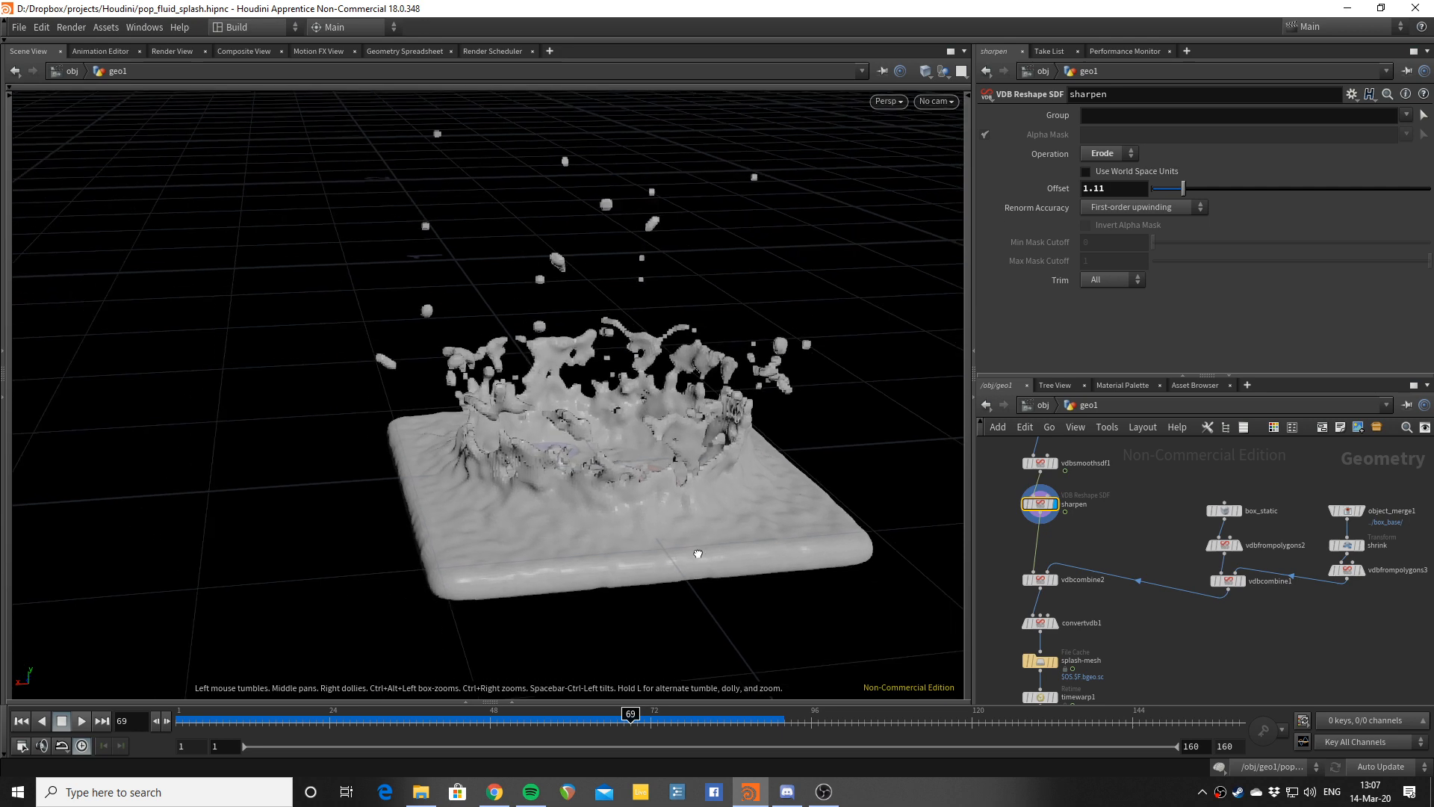
left_click_drag(697, 554, 797, 444)
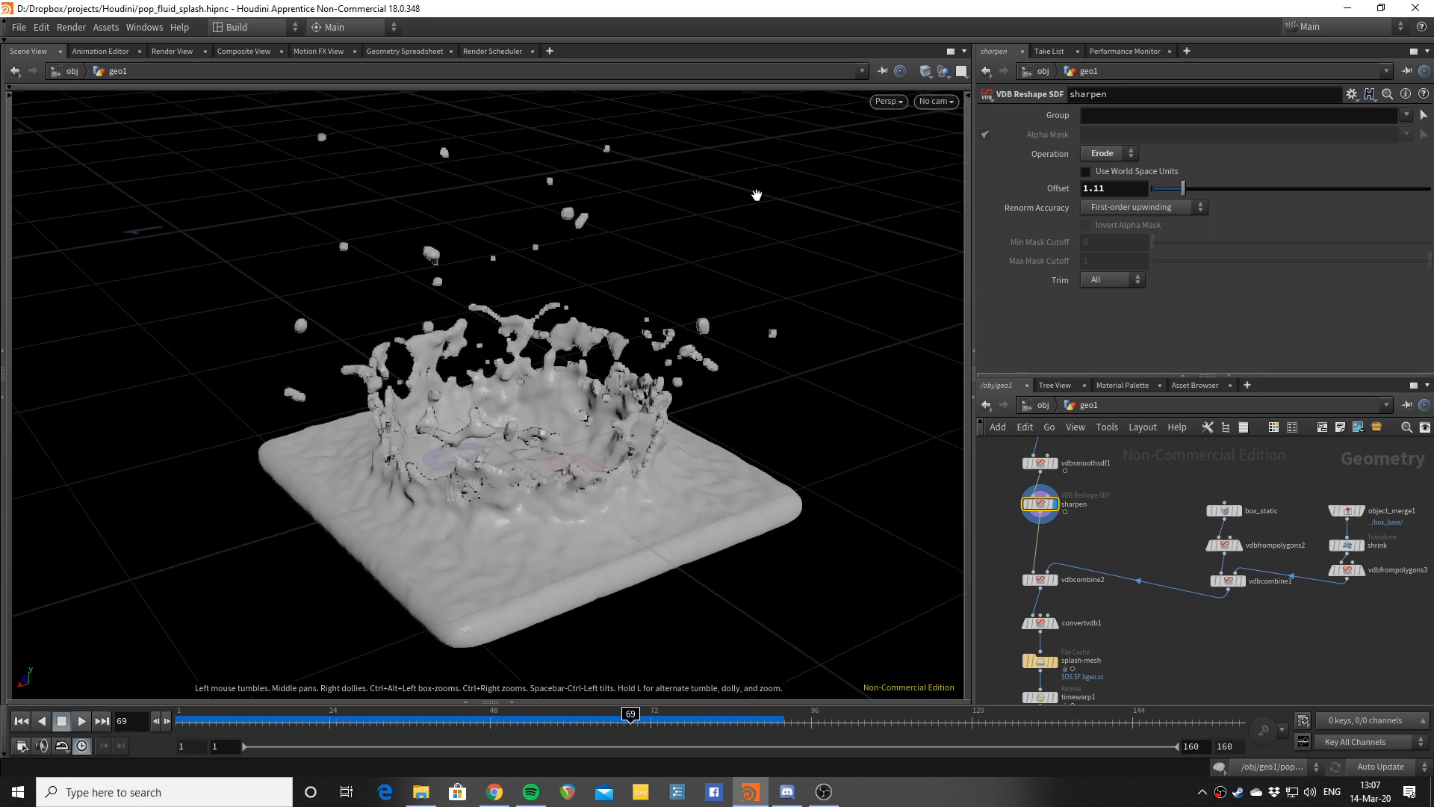
left_click_drag(720, 373, 653, 356)
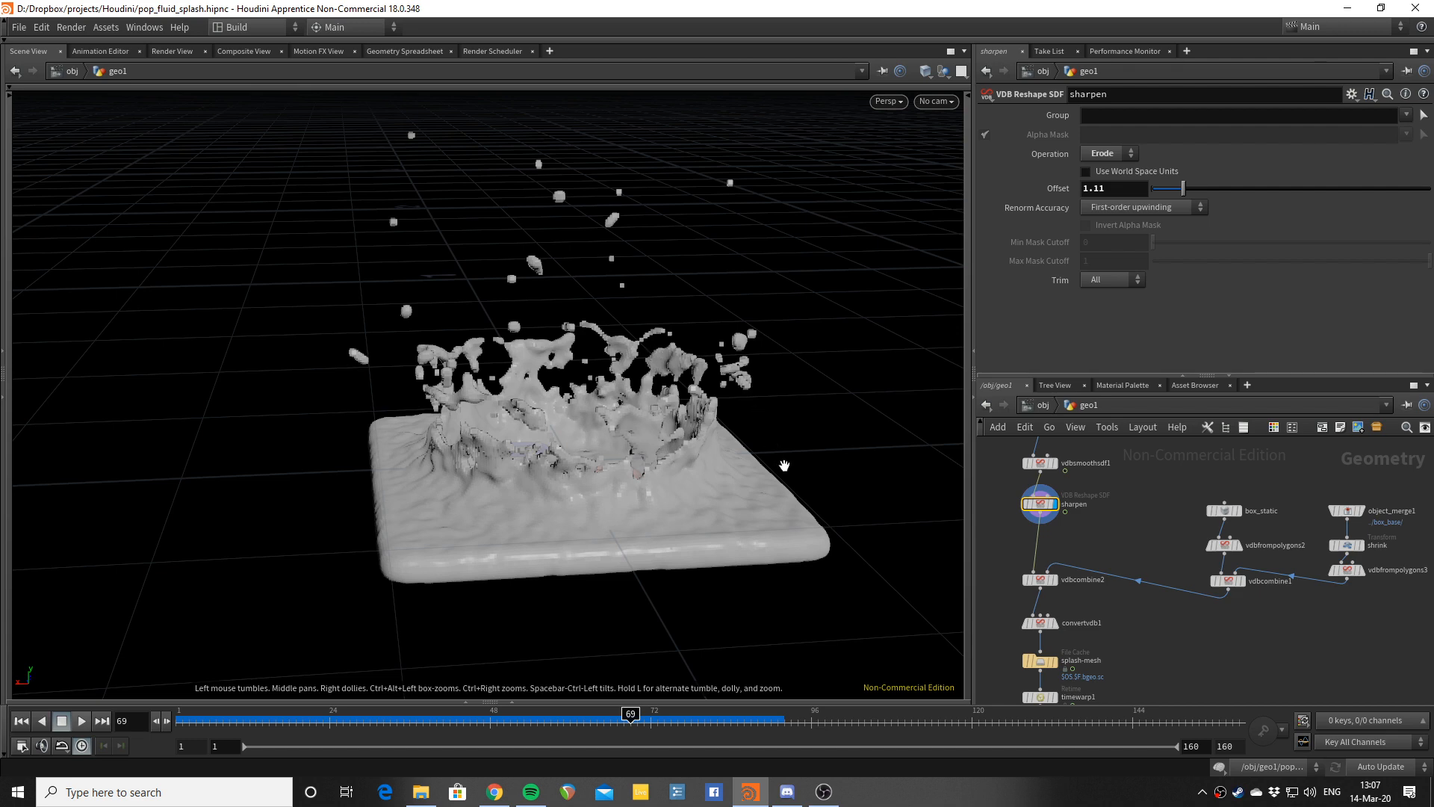
scroll(784, 466, "up", 6)
left_click_drag(623, 454, 641, 425)
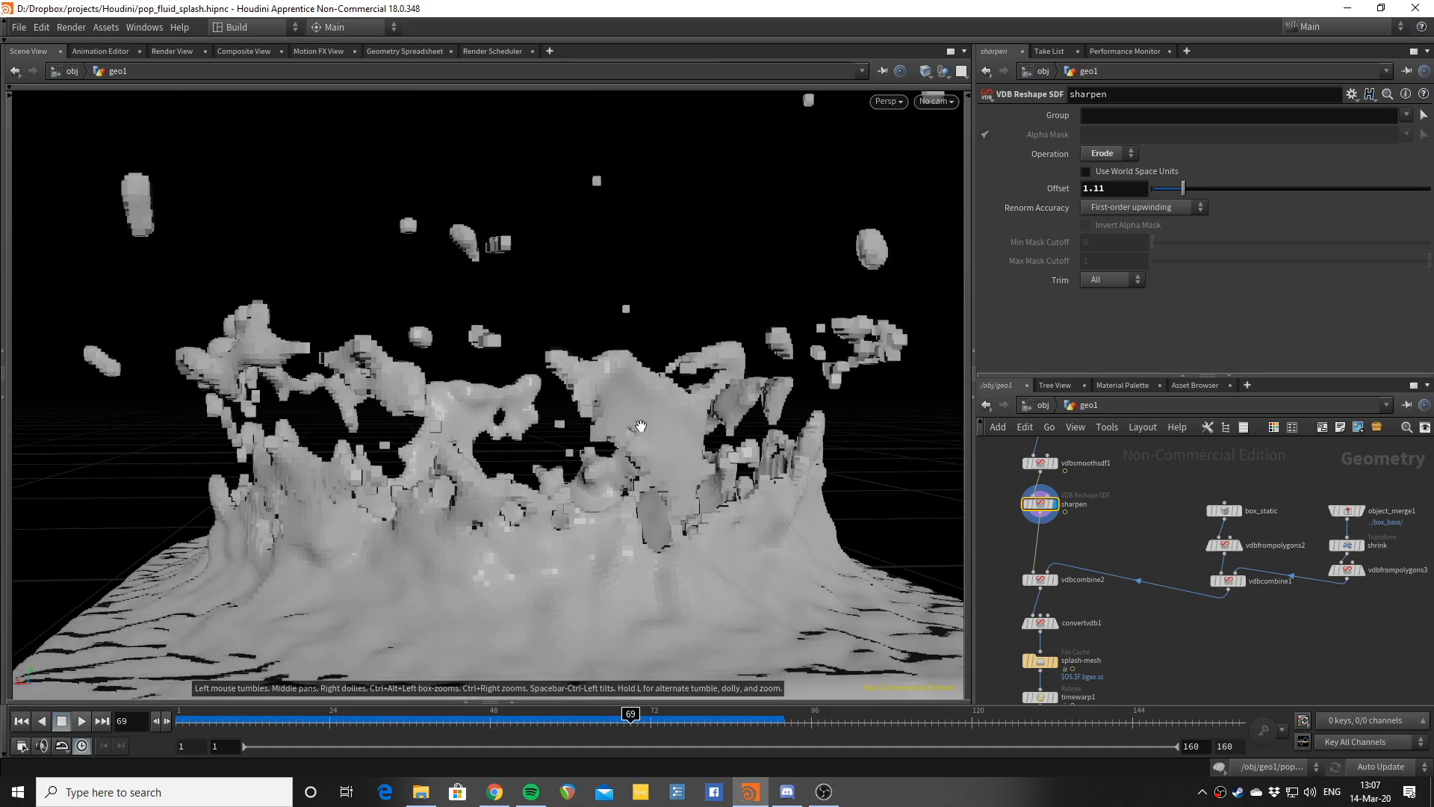
right_click_drag(641, 426, 672, 451)
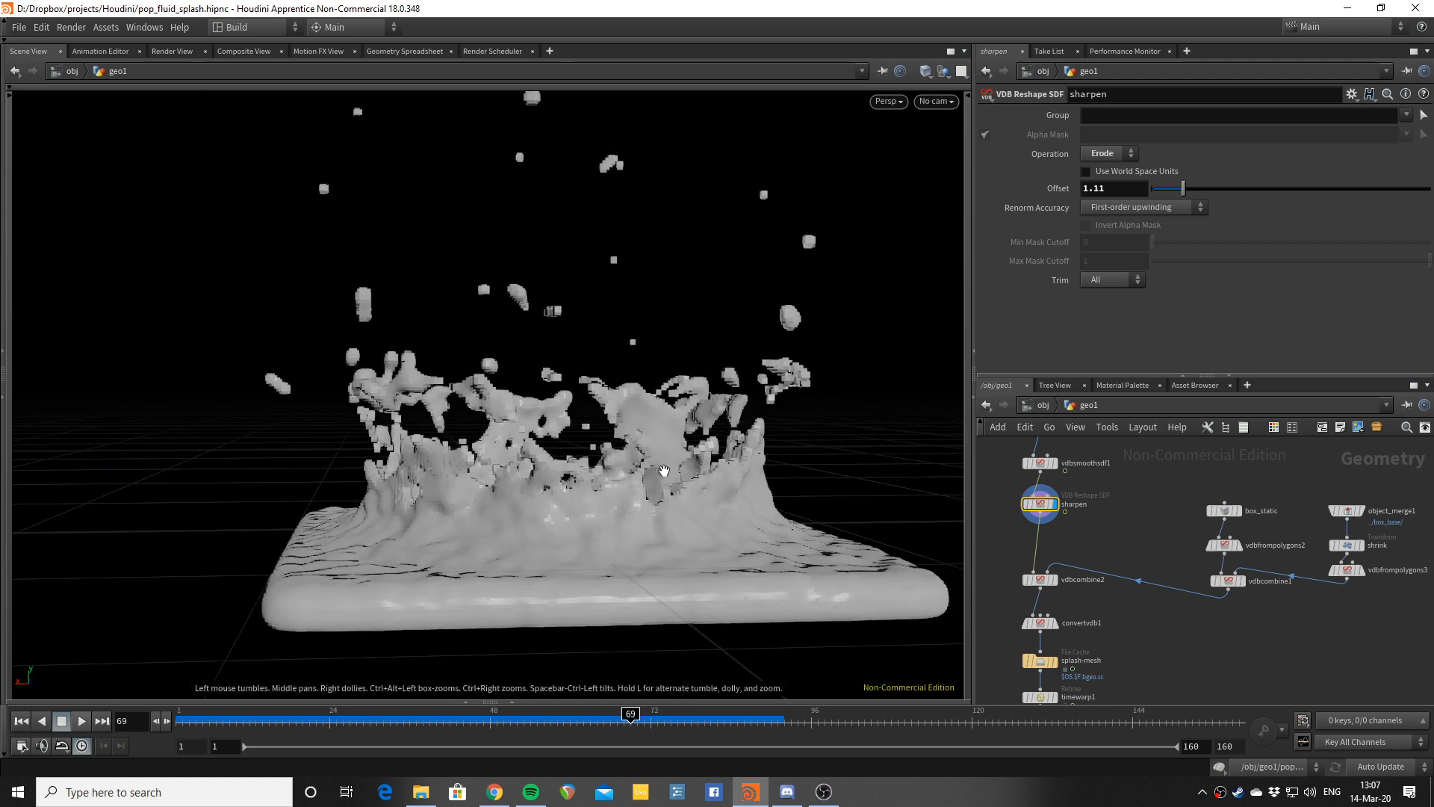
Step: Display box_static and object_merge1 in turn, compare their boxes in wireframe, and open box_static's parameters
left_click_drag(664, 471, 602, 473)
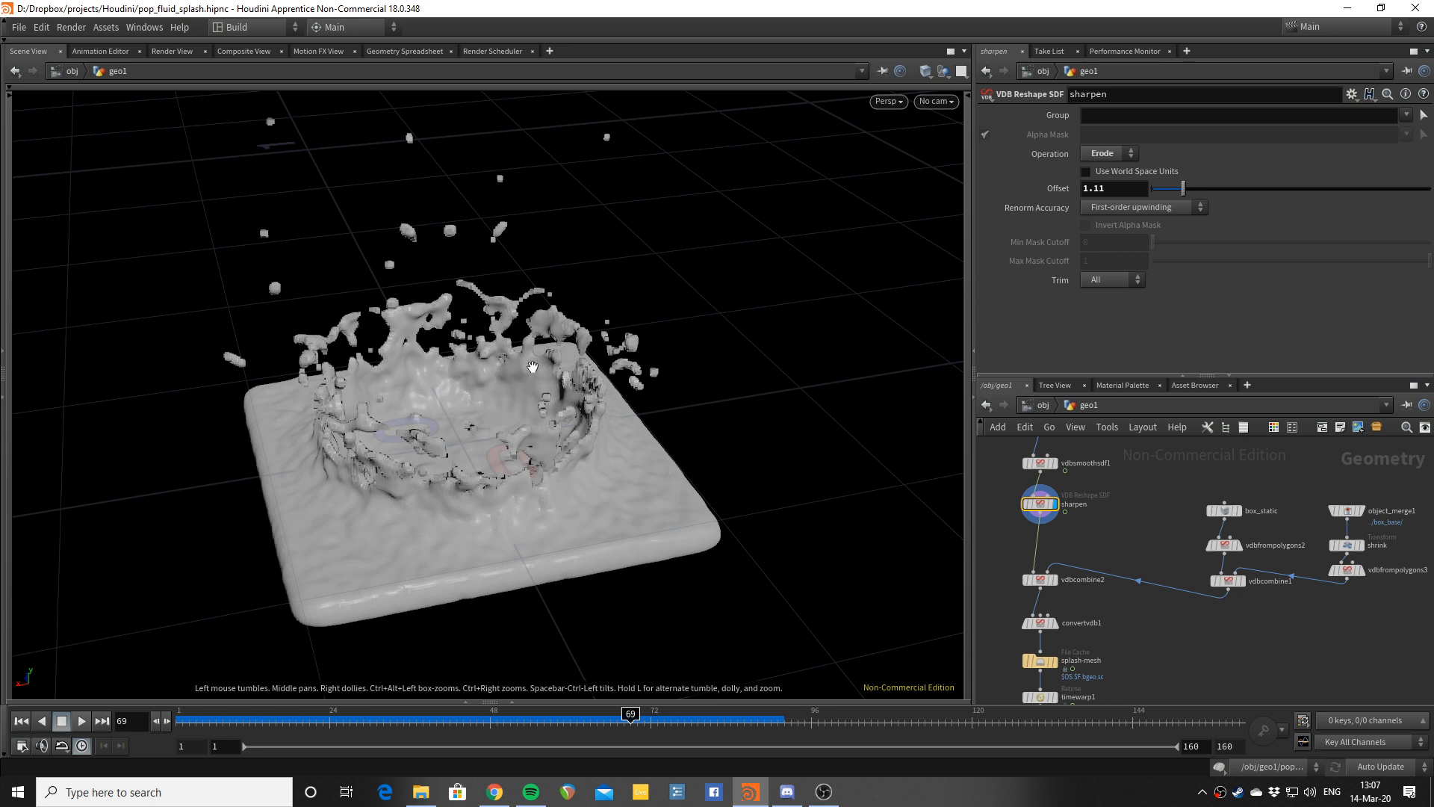
scroll(1217, 518, "up", 5)
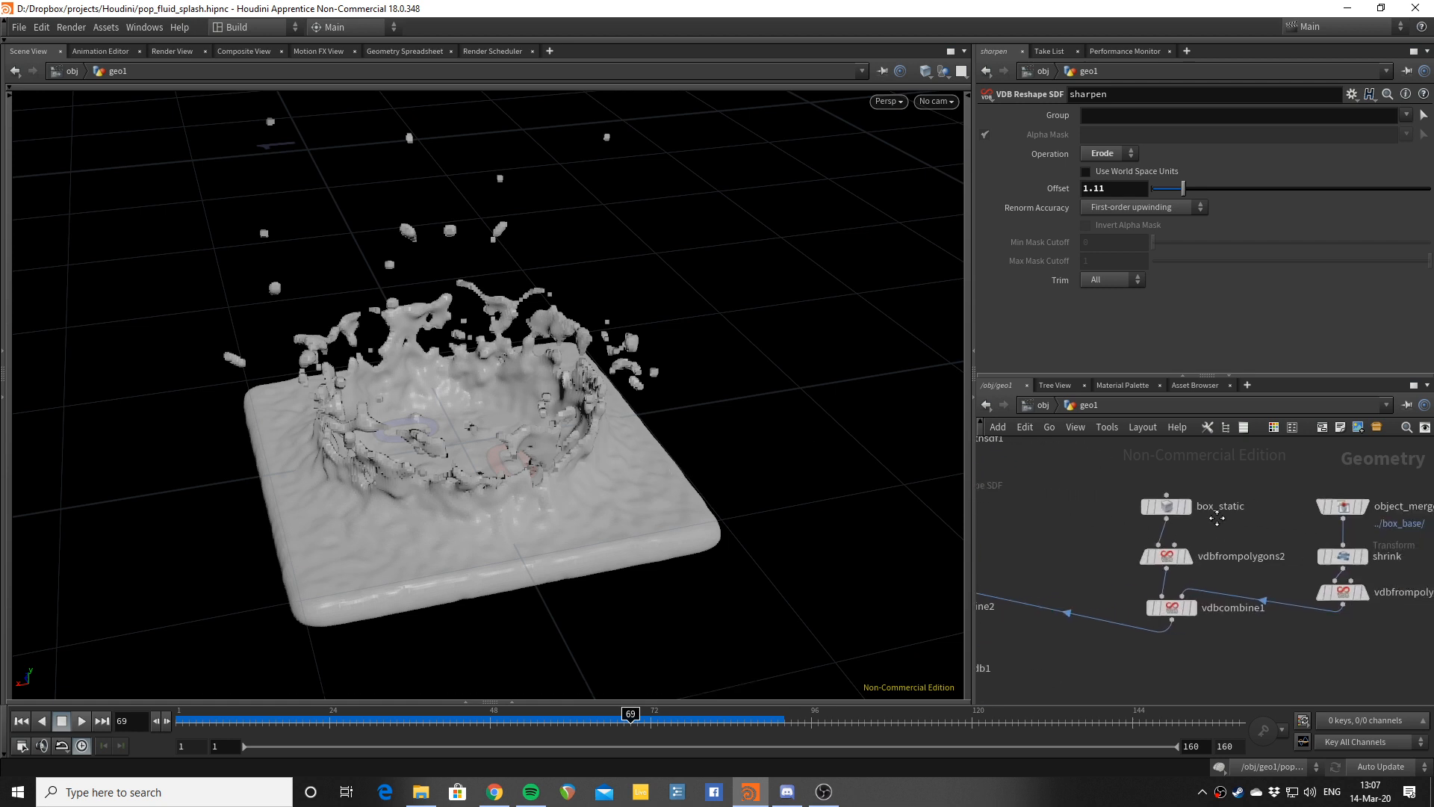
left_click(1187, 507)
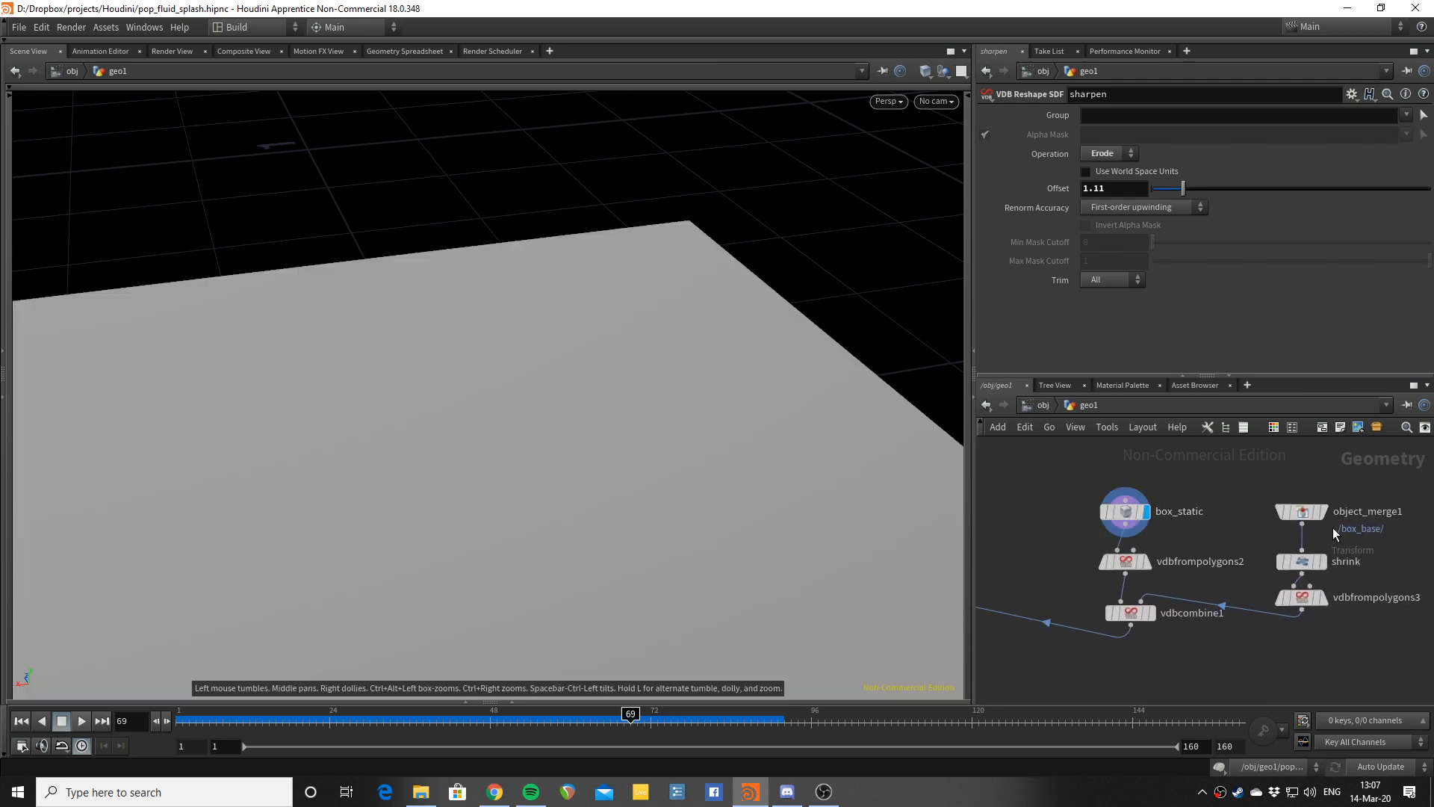
left_click(1323, 511)
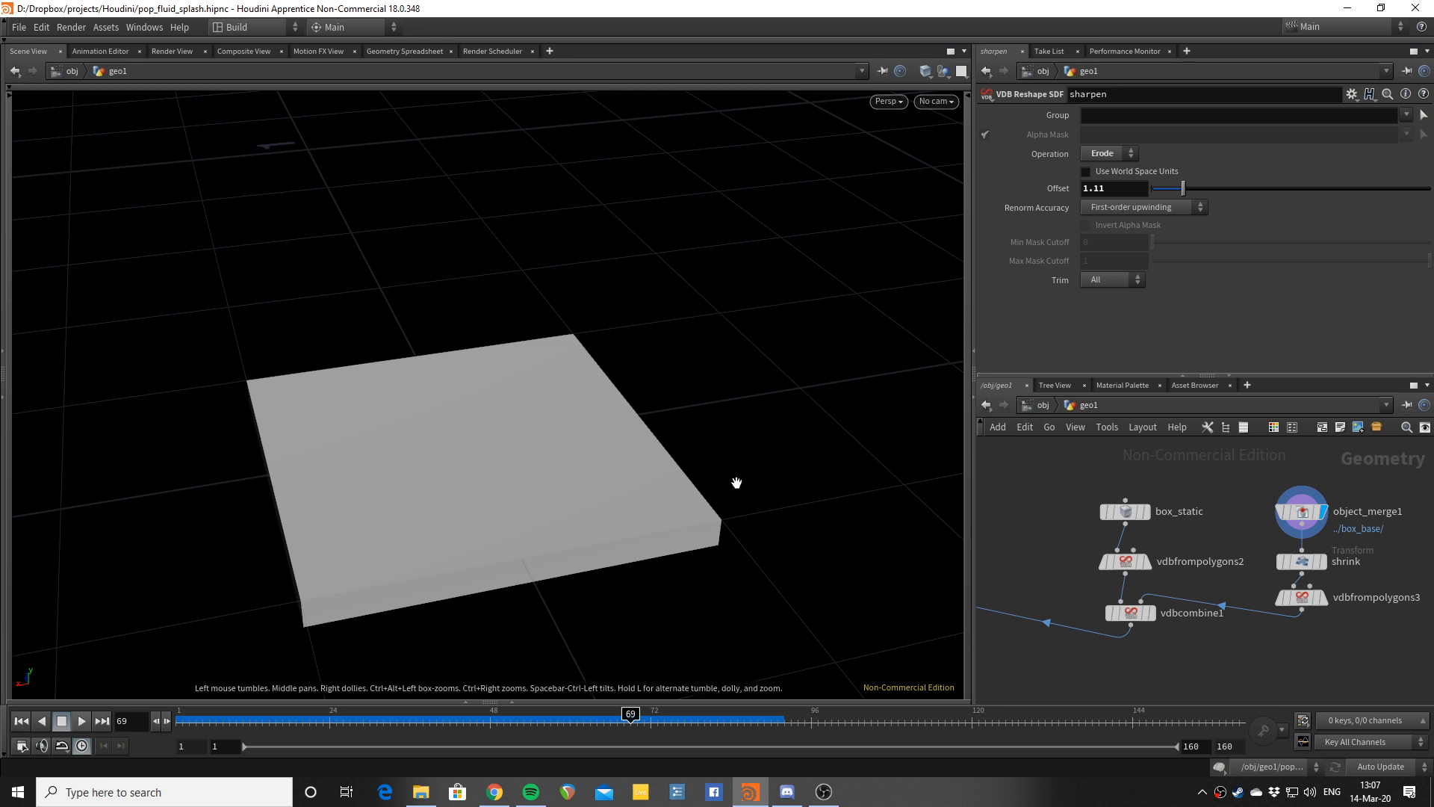
key("w")
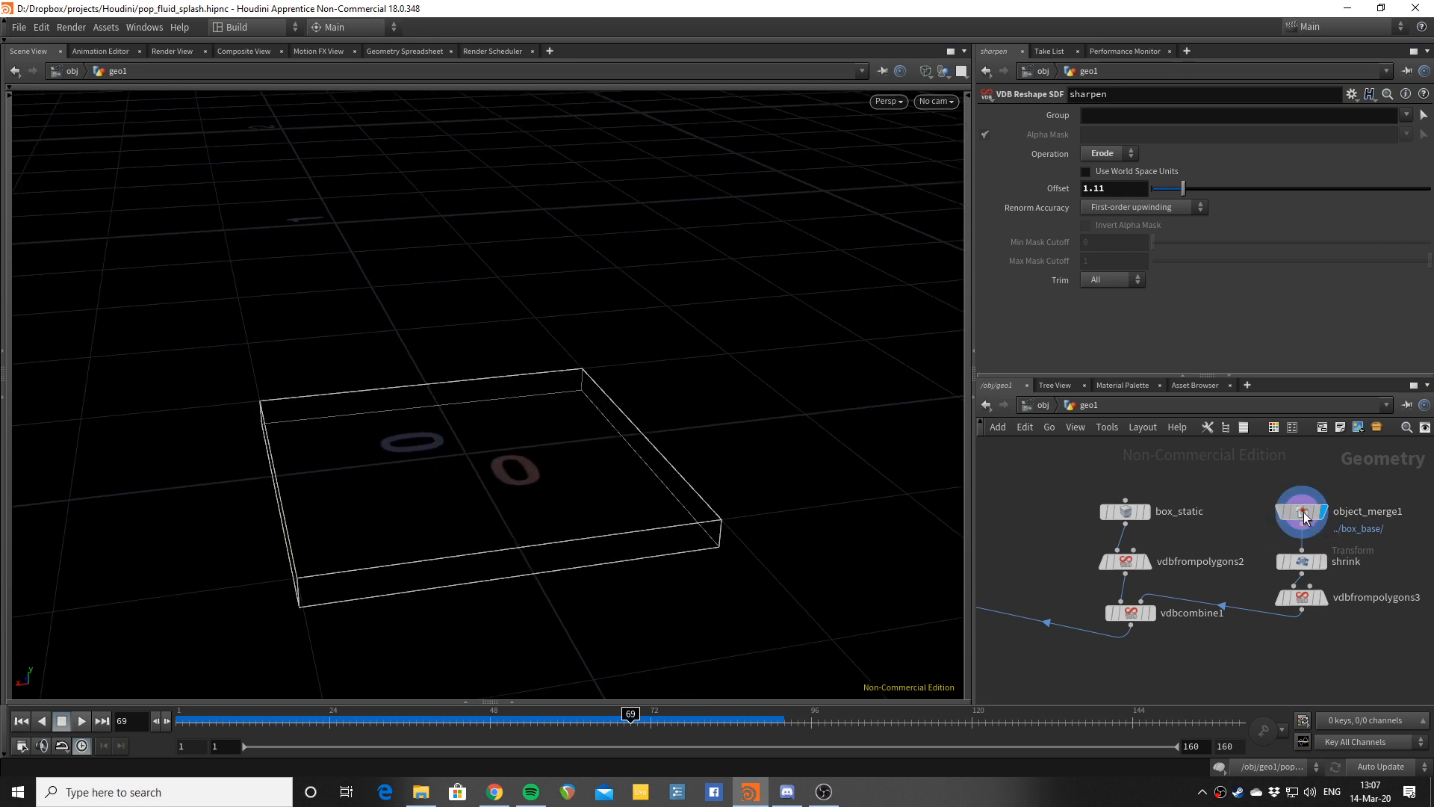
left_click(1304, 515)
left_click(1125, 511)
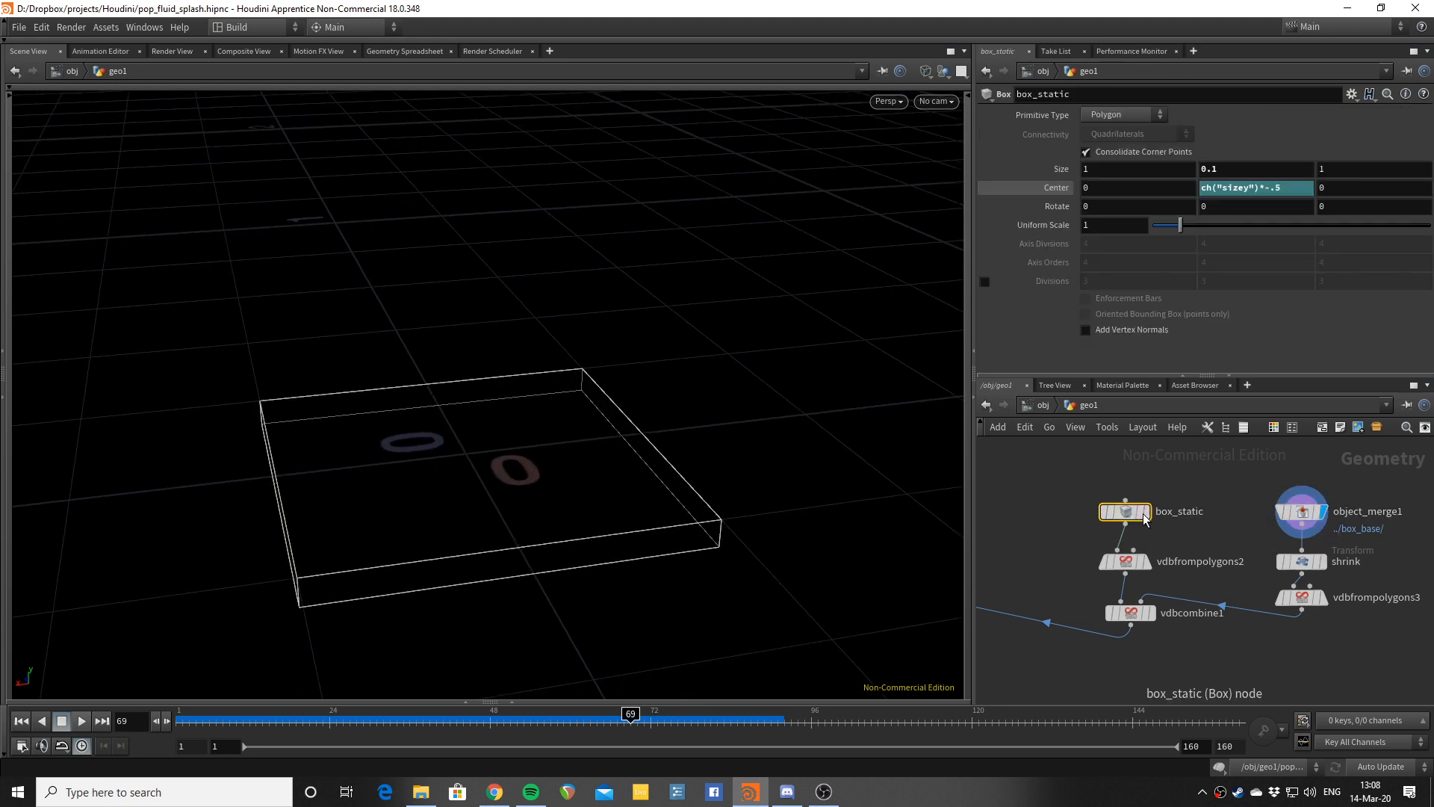
left_click(1145, 512)
left_click_drag(679, 425, 711, 345)
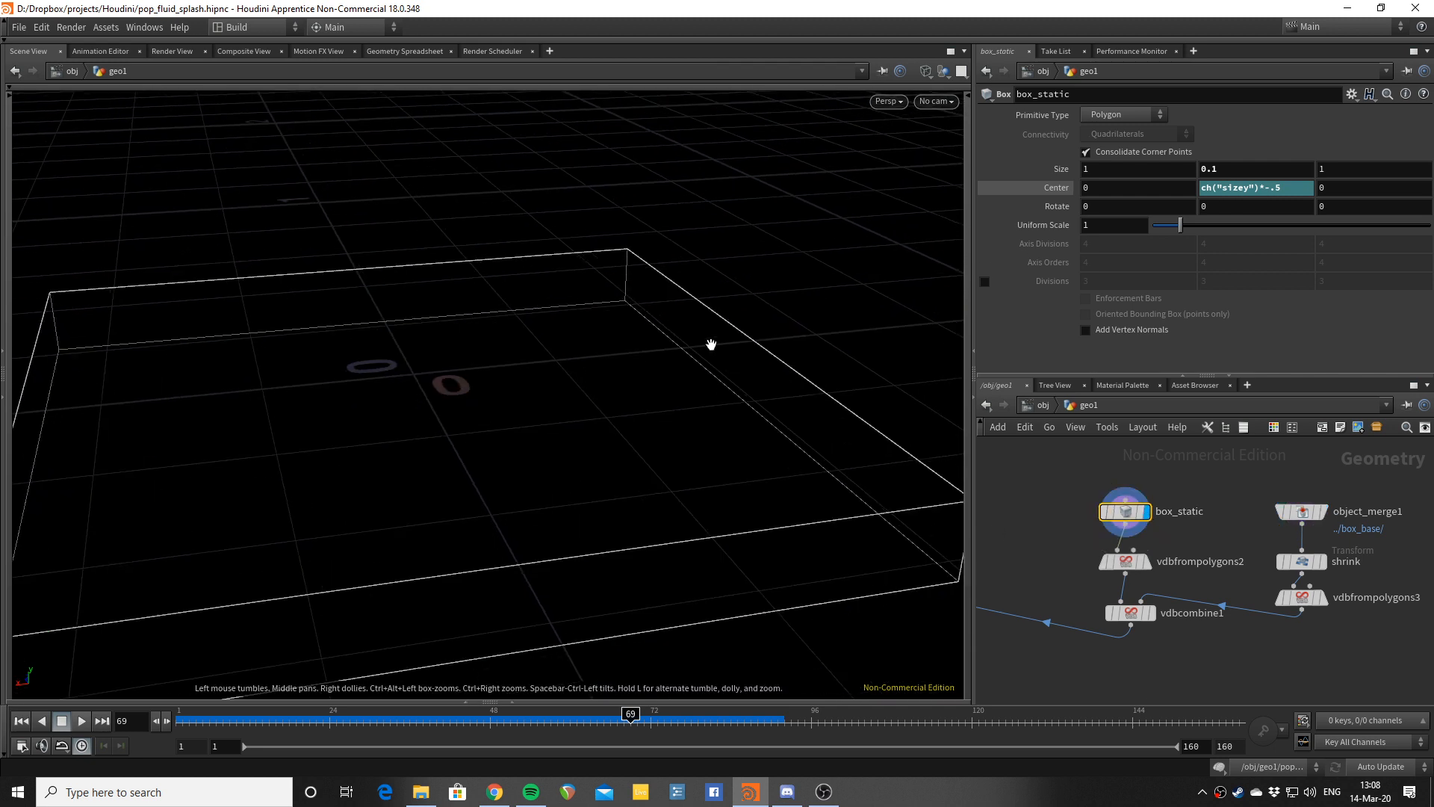
Step: Inspect the shaded VDB boxes of vdbfrompolygons2 and vdbfrompolygons3, and check the parameters of vdbfrompolygons2 and shrink
scroll(1185, 555, "up", 1)
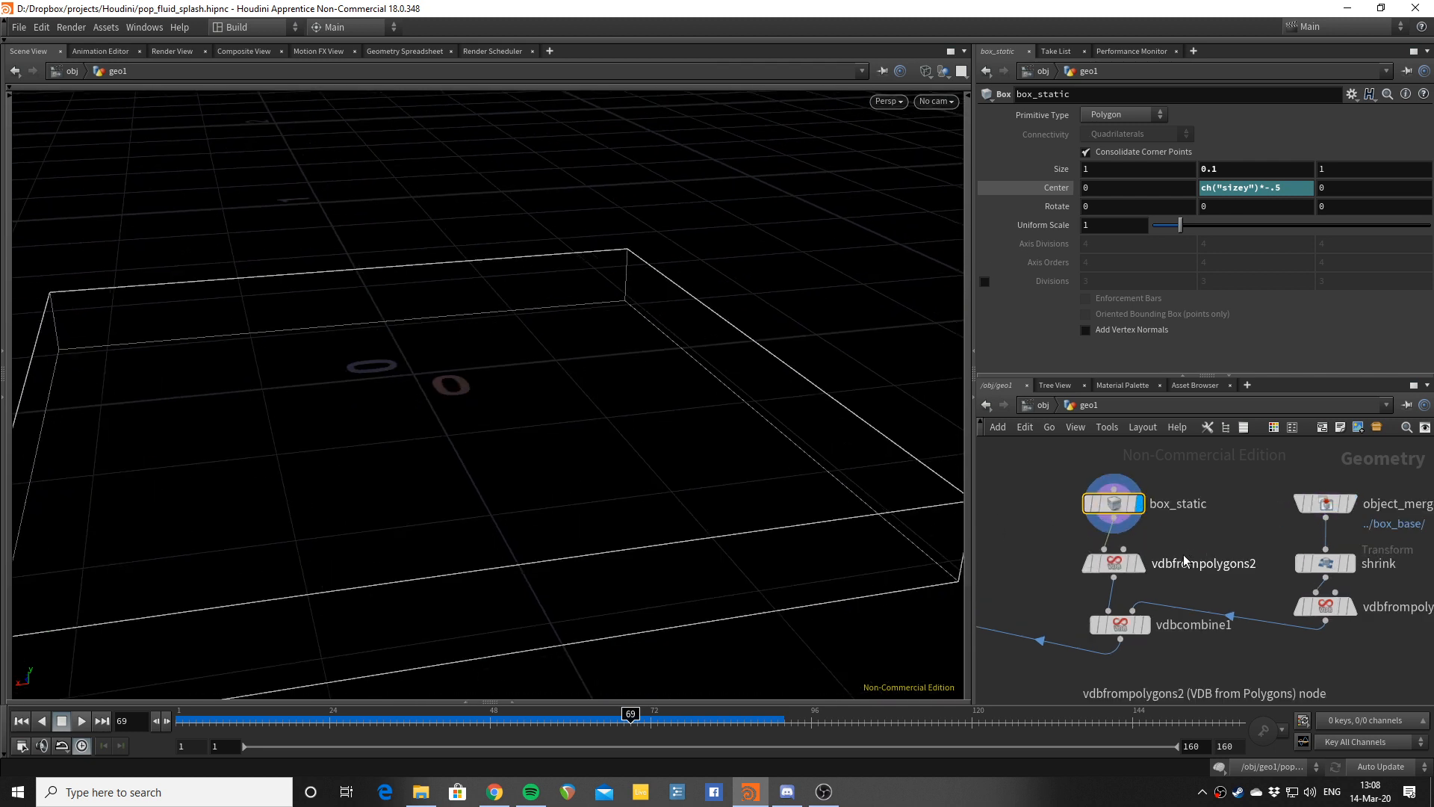
left_click(1140, 564)
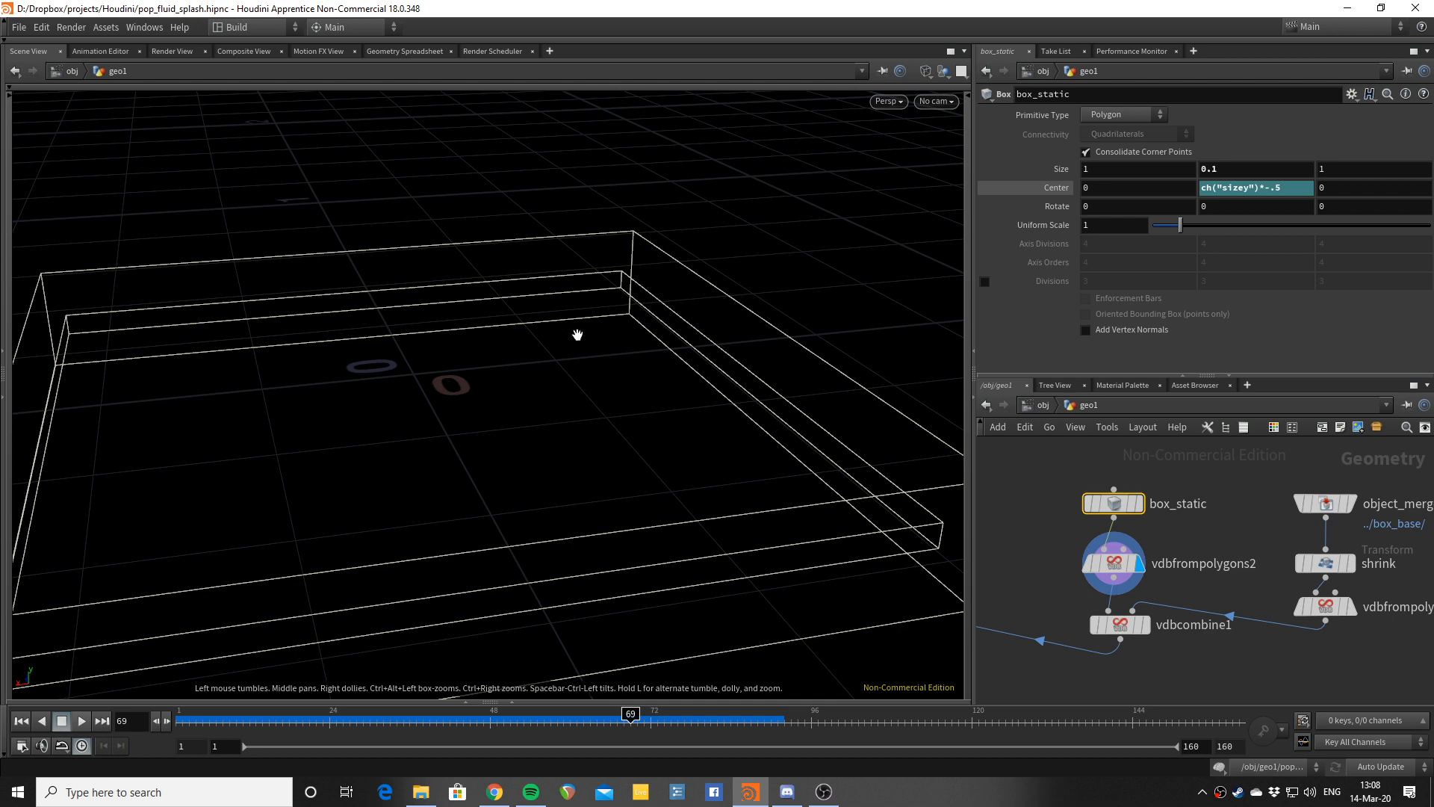
left_click_drag(618, 438, 659, 426)
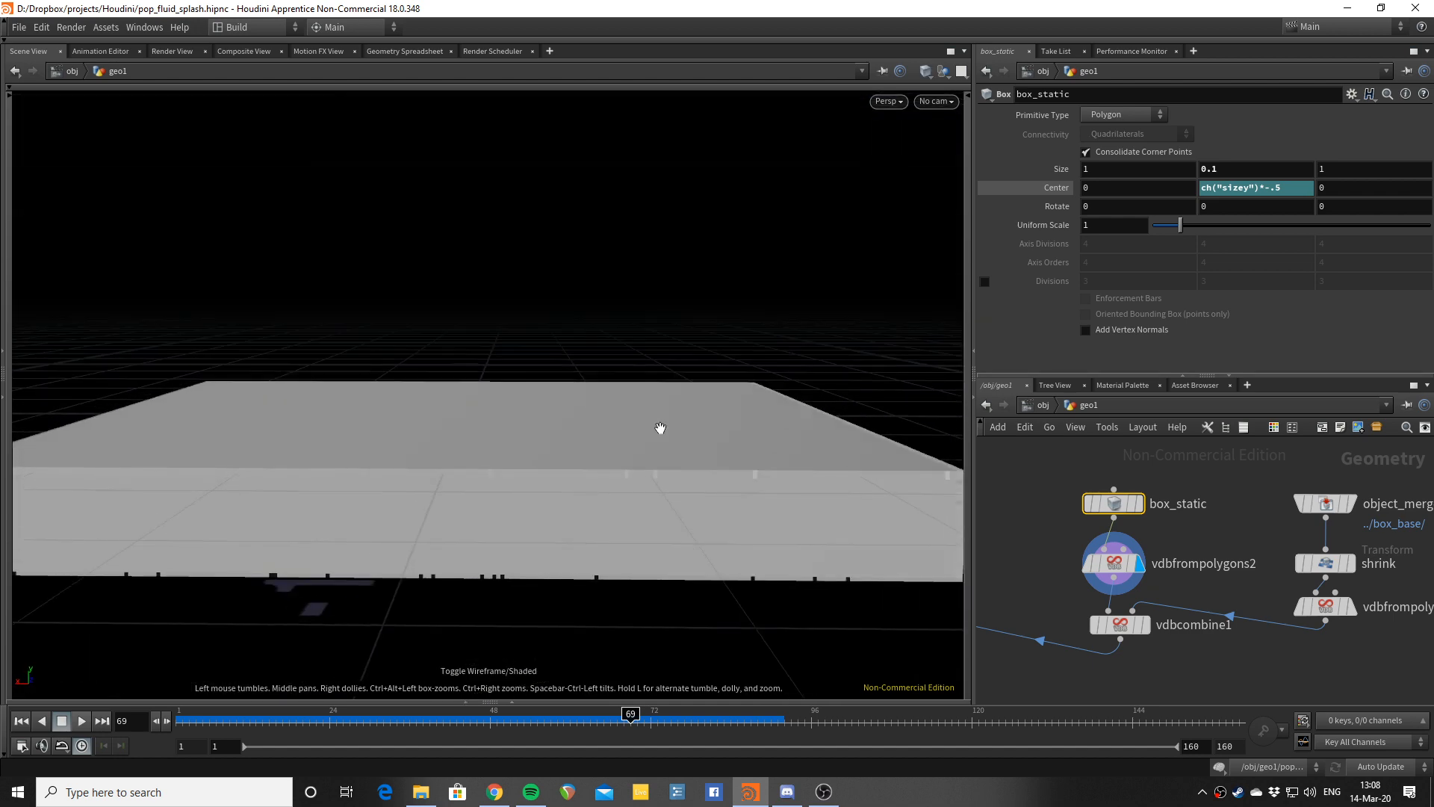
left_click(1123, 565)
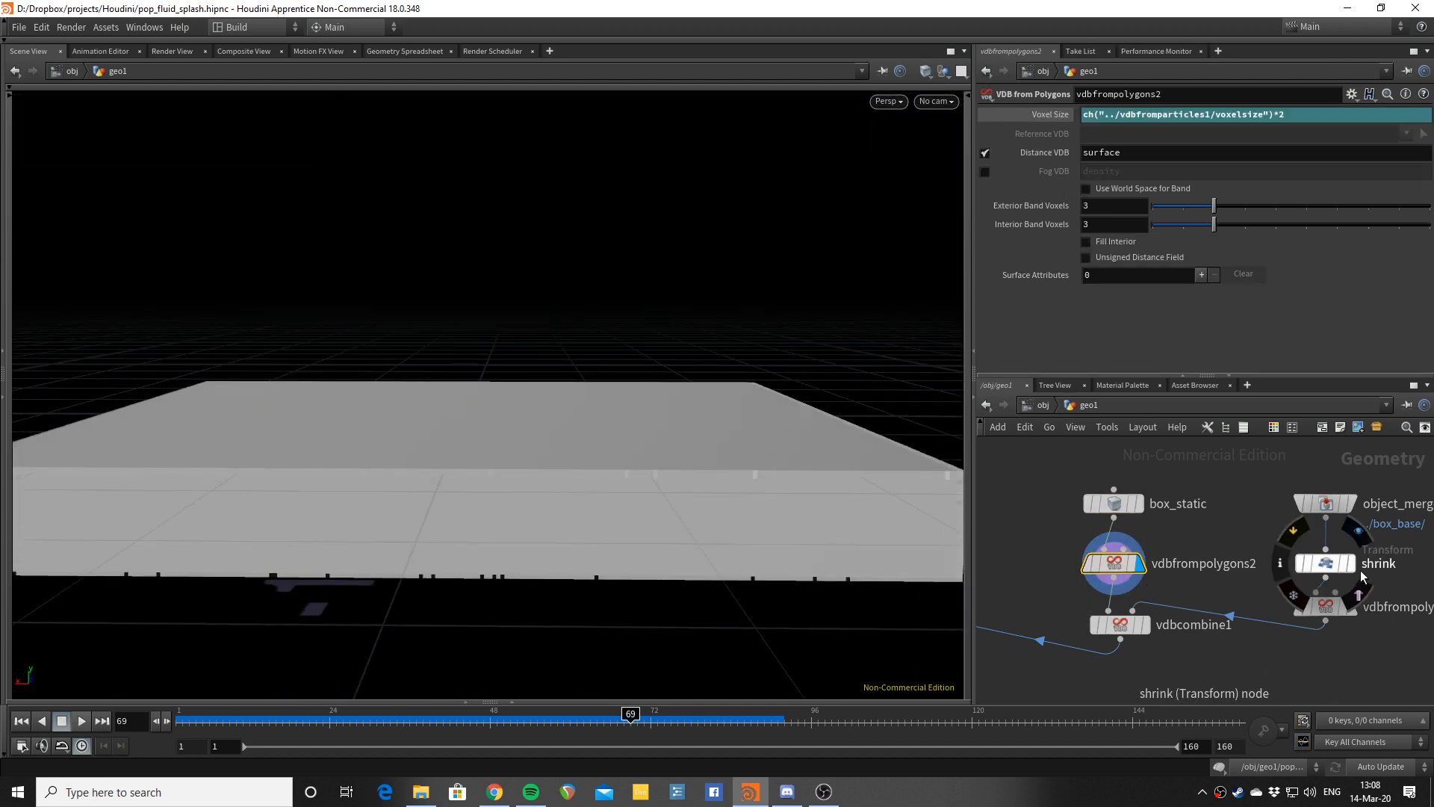
left_click(1350, 606)
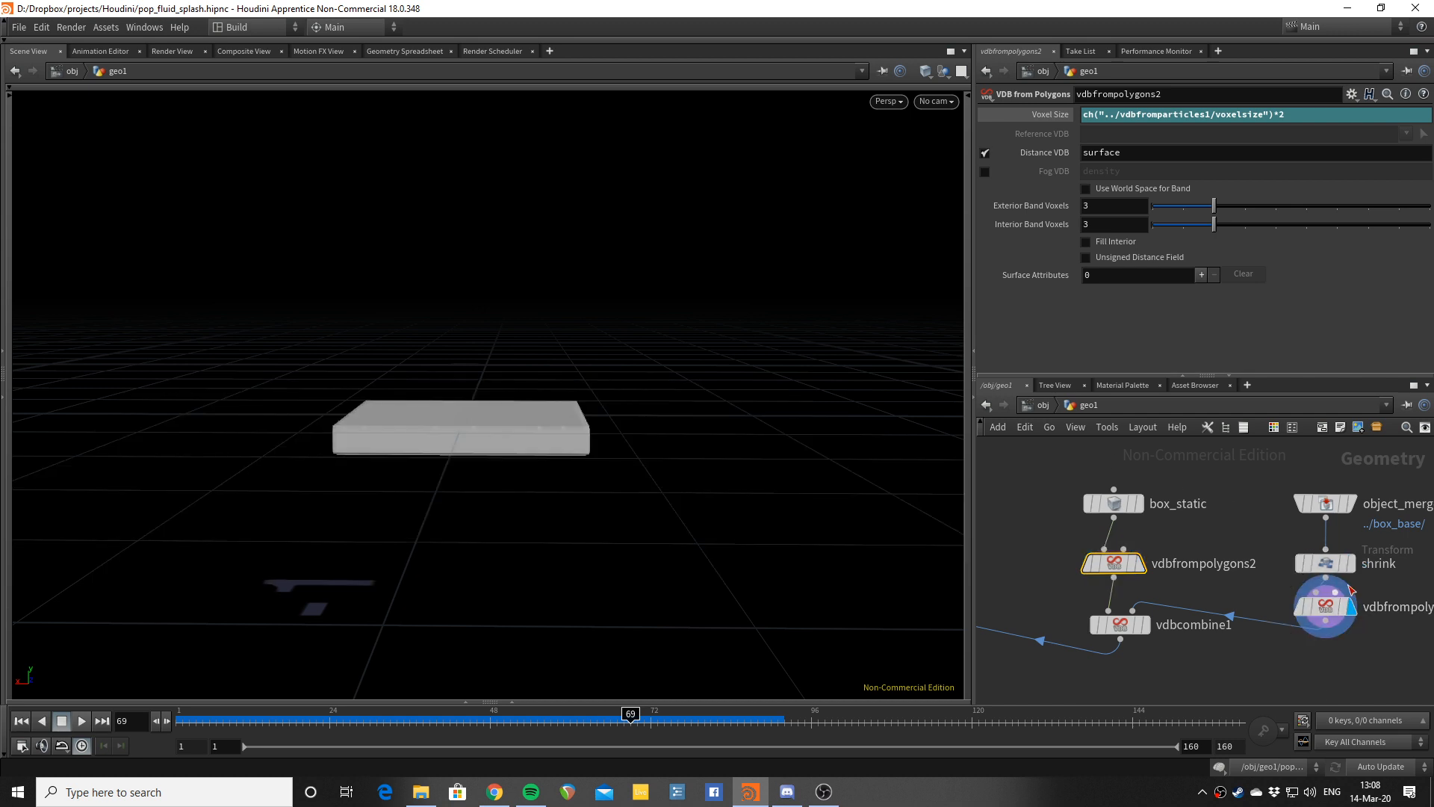
left_click(1325, 562)
left_click_drag(499, 385, 530, 404)
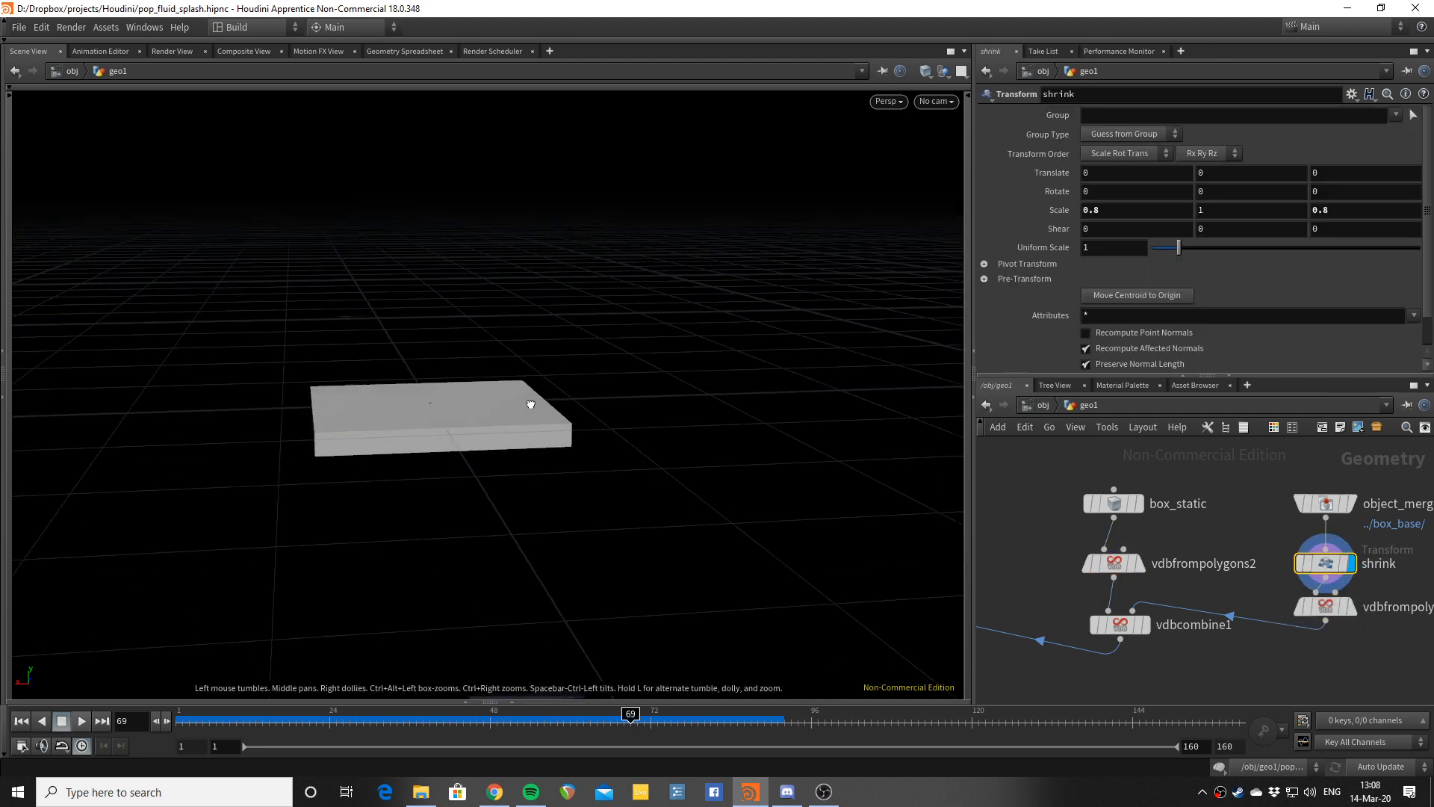
Step: Display vdbcombine1, open its VDB Combine parameters, and examine the recess in the slab in wireframe and shaded view
left_click(1146, 624)
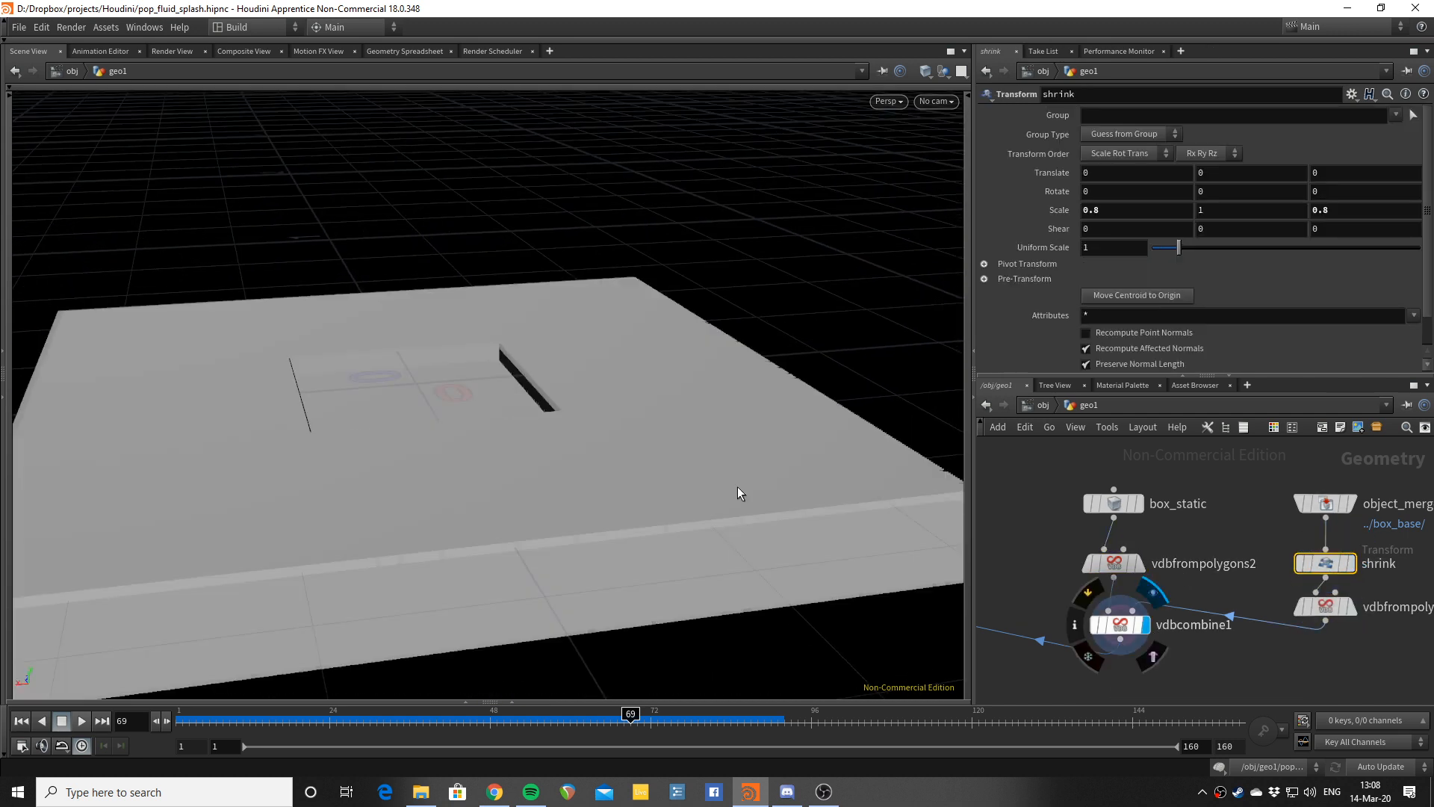
mouse_move(505, 351)
left_mouse_down()
mouse_move(541, 371)
mouse_move(538, 432)
left_mouse_up()
scroll(534, 434, "up", 4)
key("shift+w")
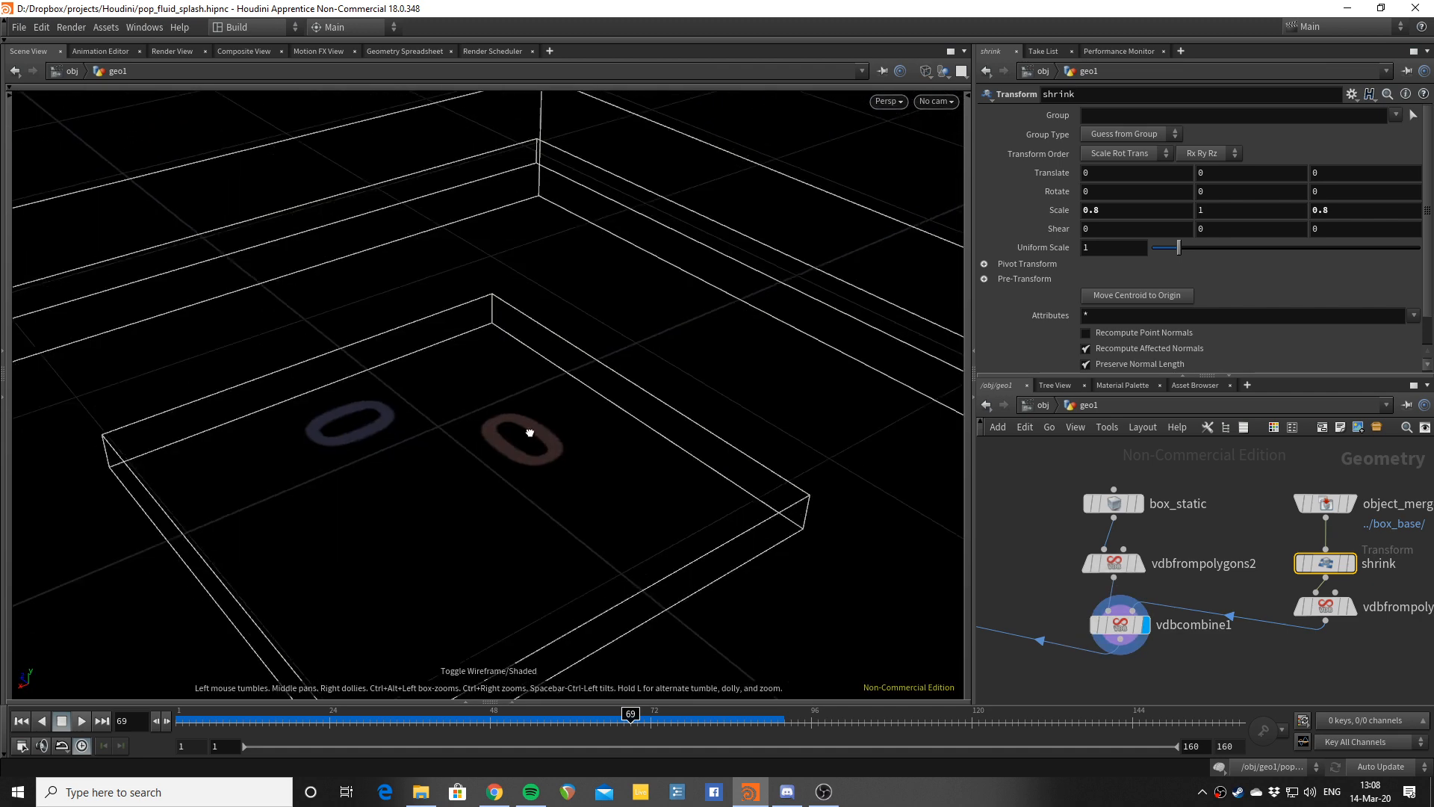
key("w")
left_click(1118, 624)
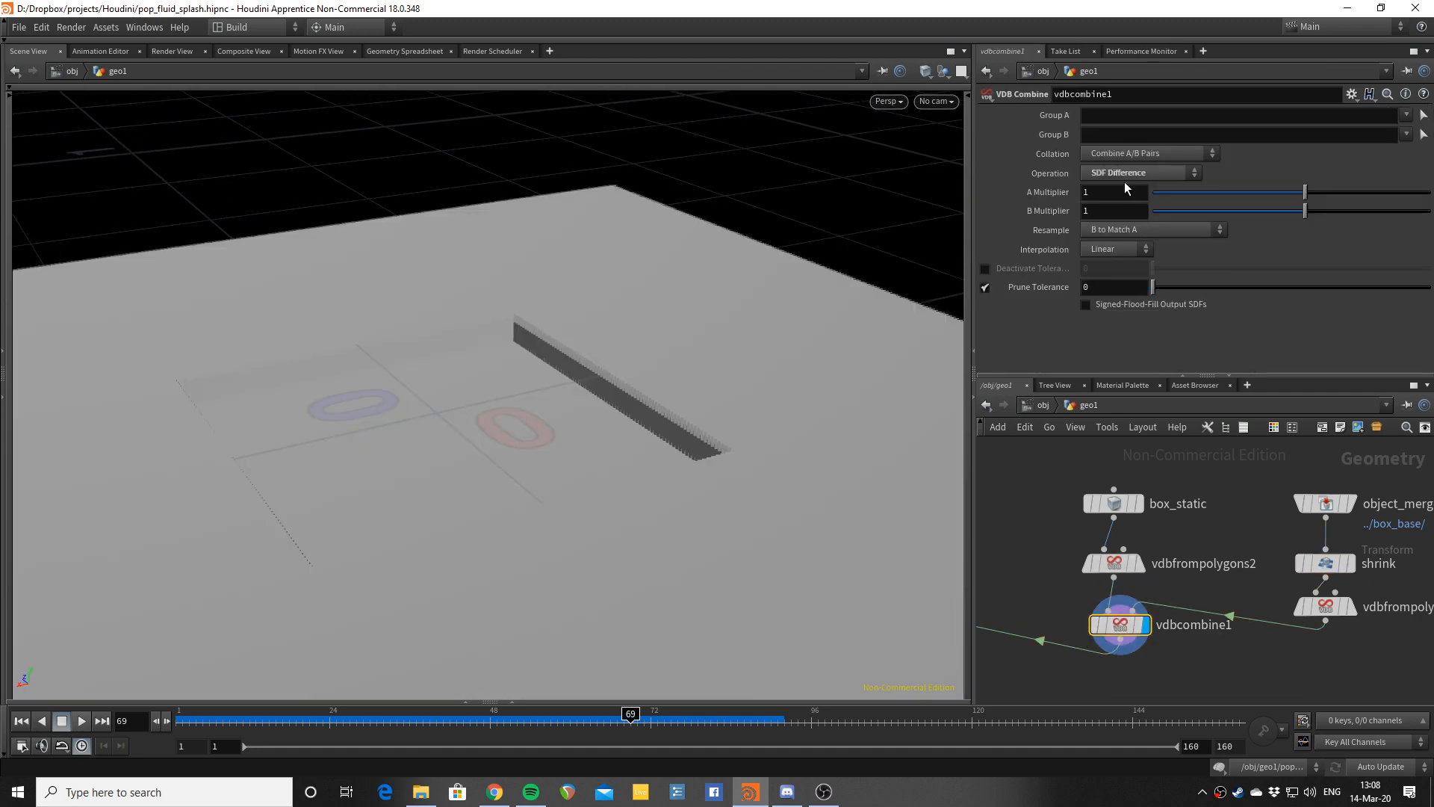
mouse_move(621, 437)
left_mouse_down()
mouse_move(624, 480)
mouse_move(595, 503)
mouse_move(619, 385)
left_mouse_up()
scroll(595, 503, "down", 3)
key("w")
key("w")
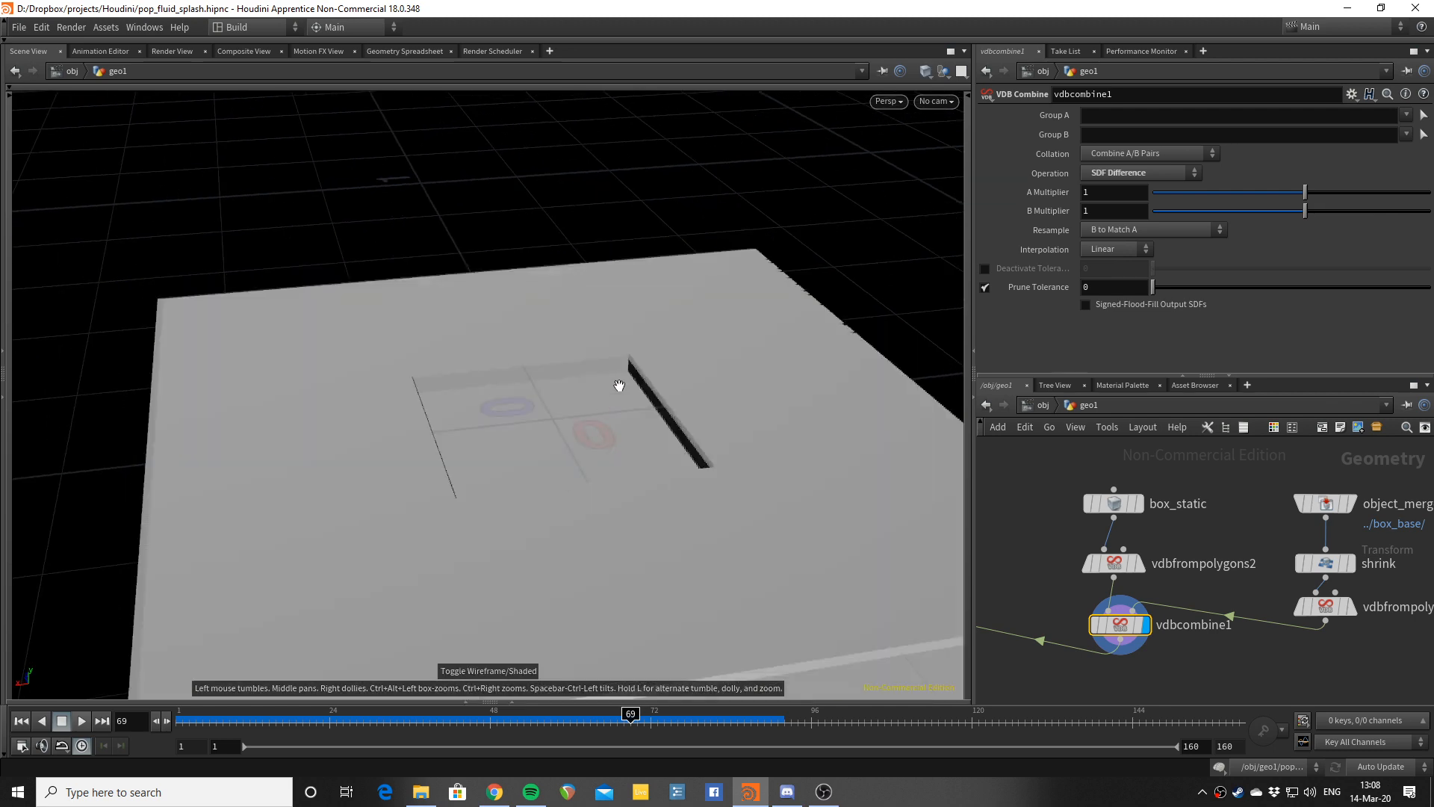
left_click_drag(487, 477, 474, 378)
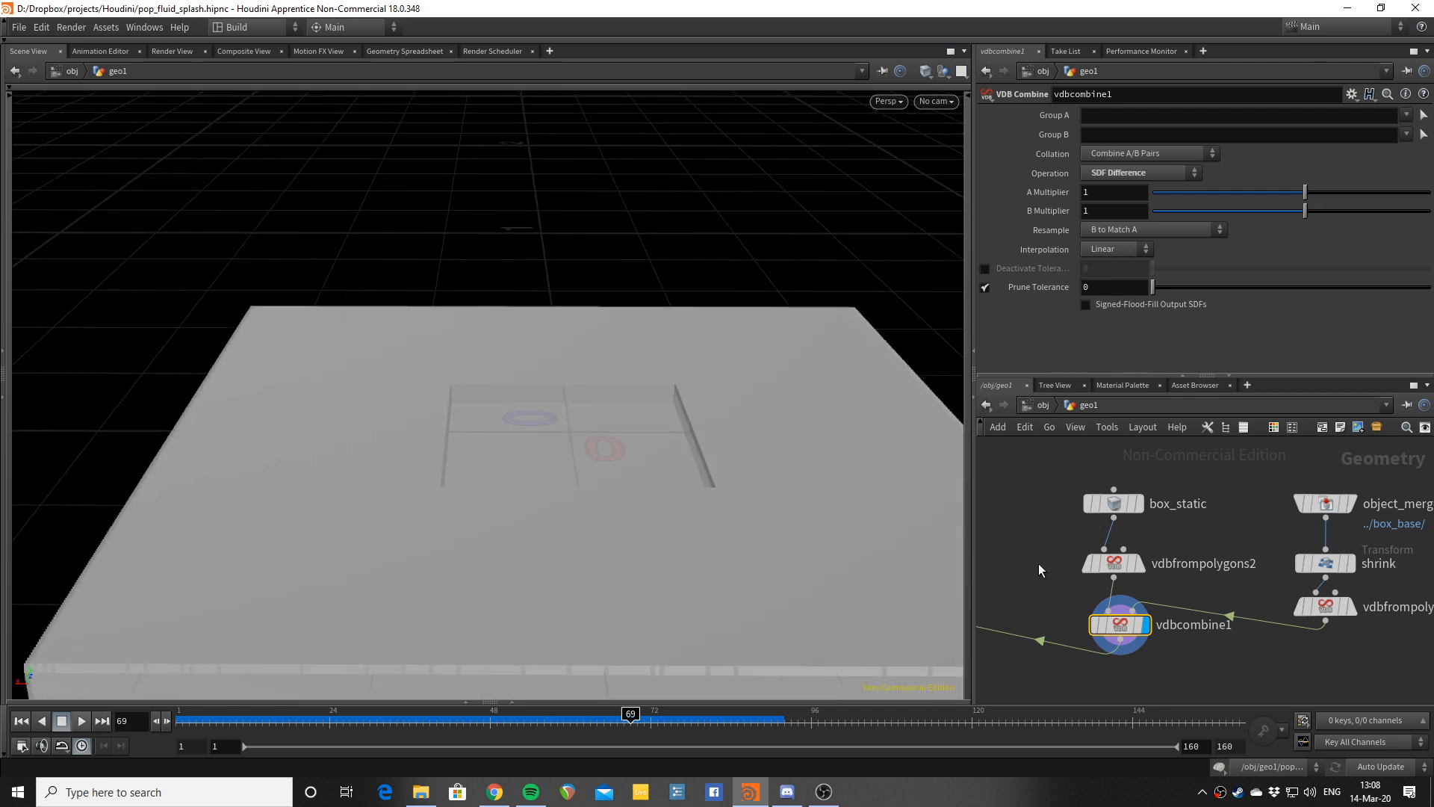
Step: Display vdbcombine2 and examine where the sharpened splash joins the surrounding static slab, from several angles
middle_click_drag(1039, 571, 1177, 566)
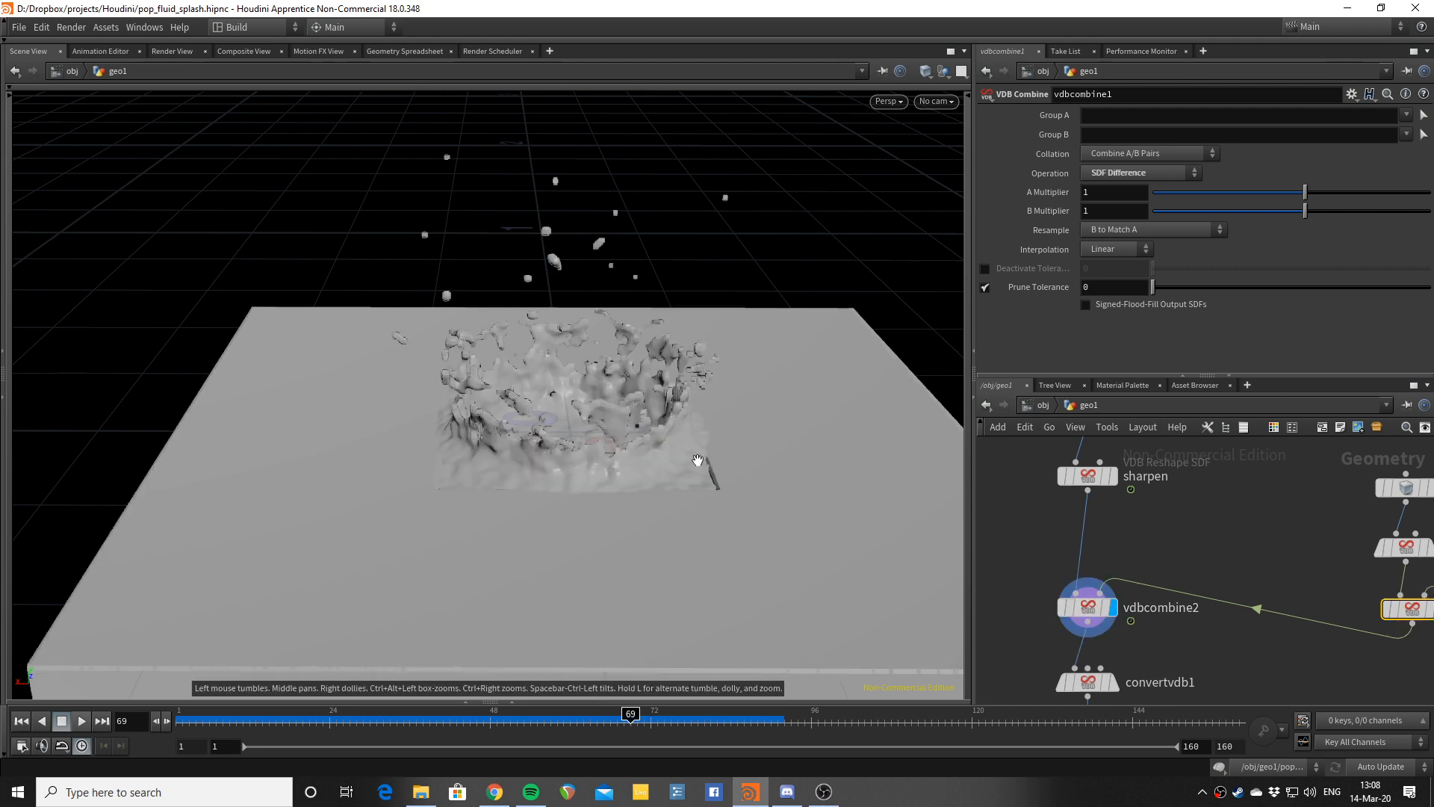
scroll(698, 458, "up", 5)
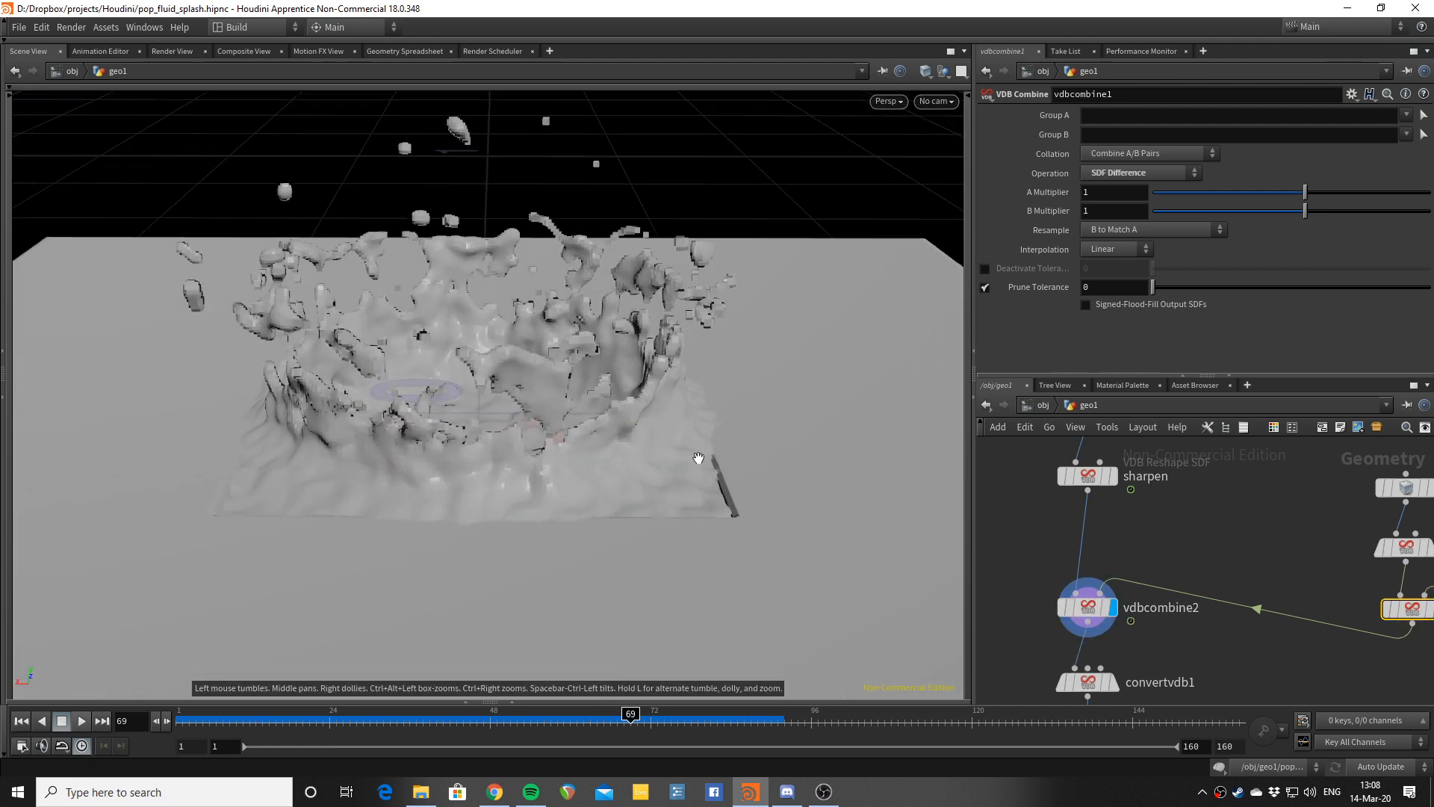
left_click_drag(698, 458, 660, 480)
scroll(1145, 602, "down", 4)
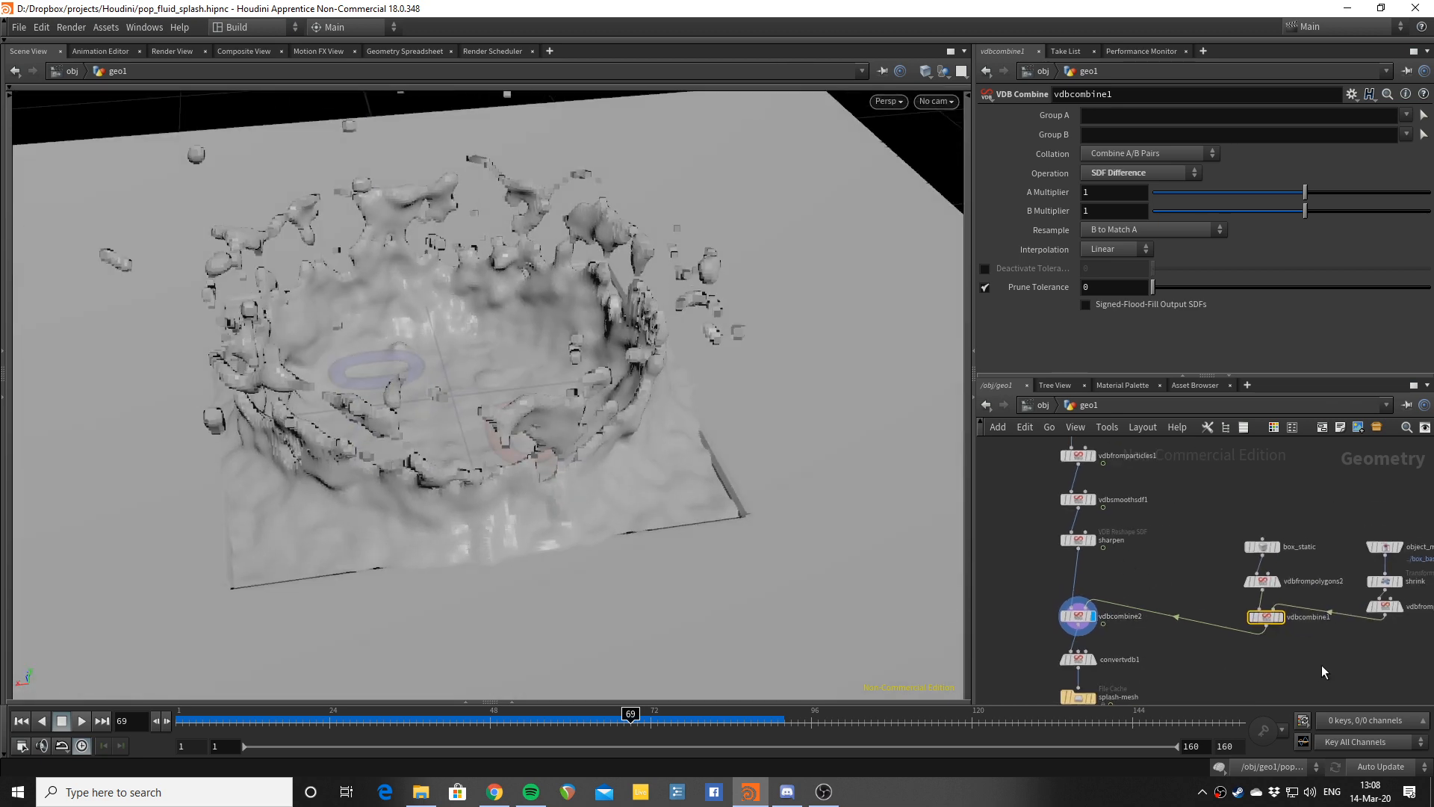
scroll(793, 506, "down", 3)
mouse_move(794, 506)
left_mouse_down()
mouse_move(778, 503)
mouse_move(795, 509)
left_mouse_up()
scroll(1235, 593, "up", 3)
middle_click_drag(1213, 592, 1240, 566)
left_click_drag(614, 393, 650, 451)
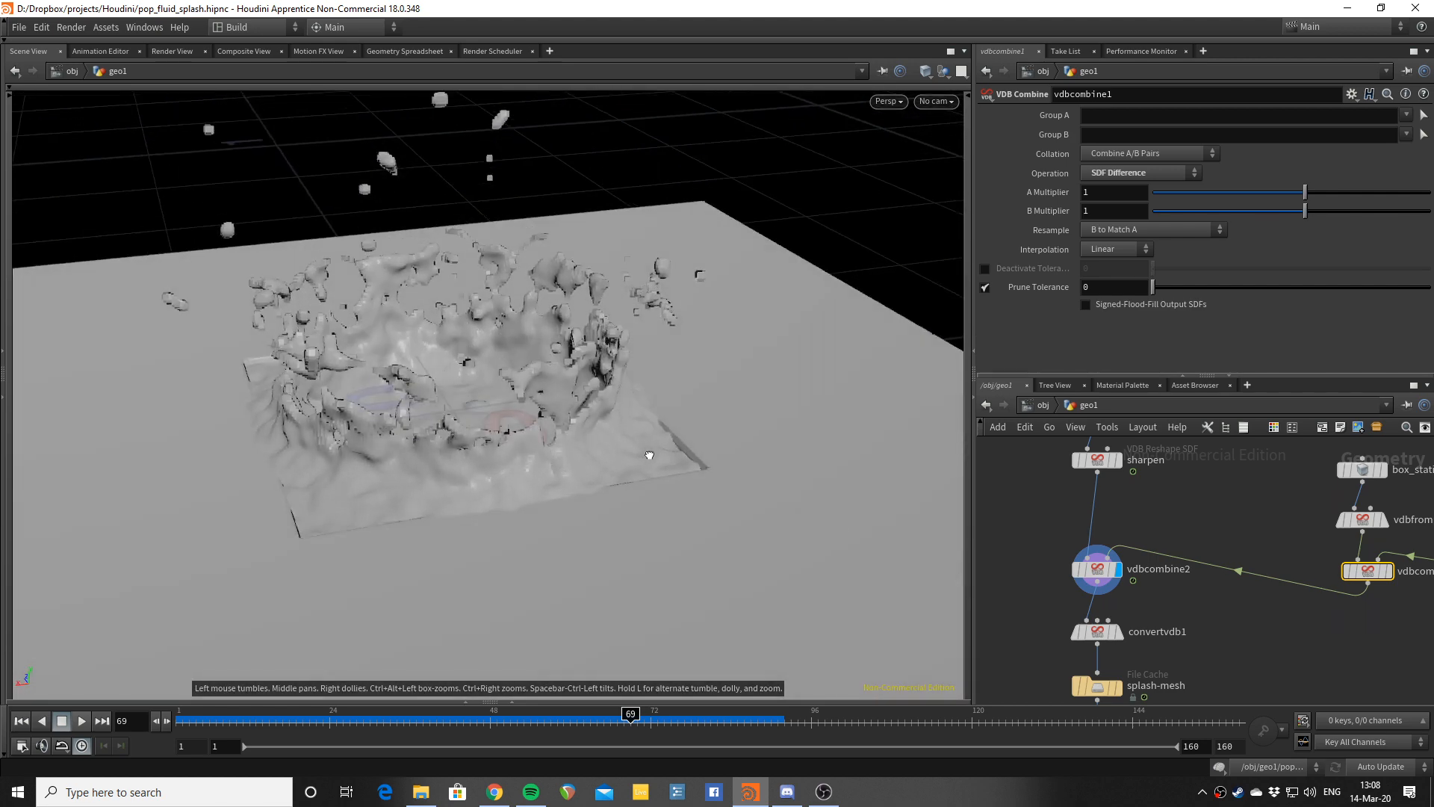
Step: Bypass the shrink transform to compare the seam around the splash, and re-enable the node
middle_click_drag(1427, 536, 1258, 562)
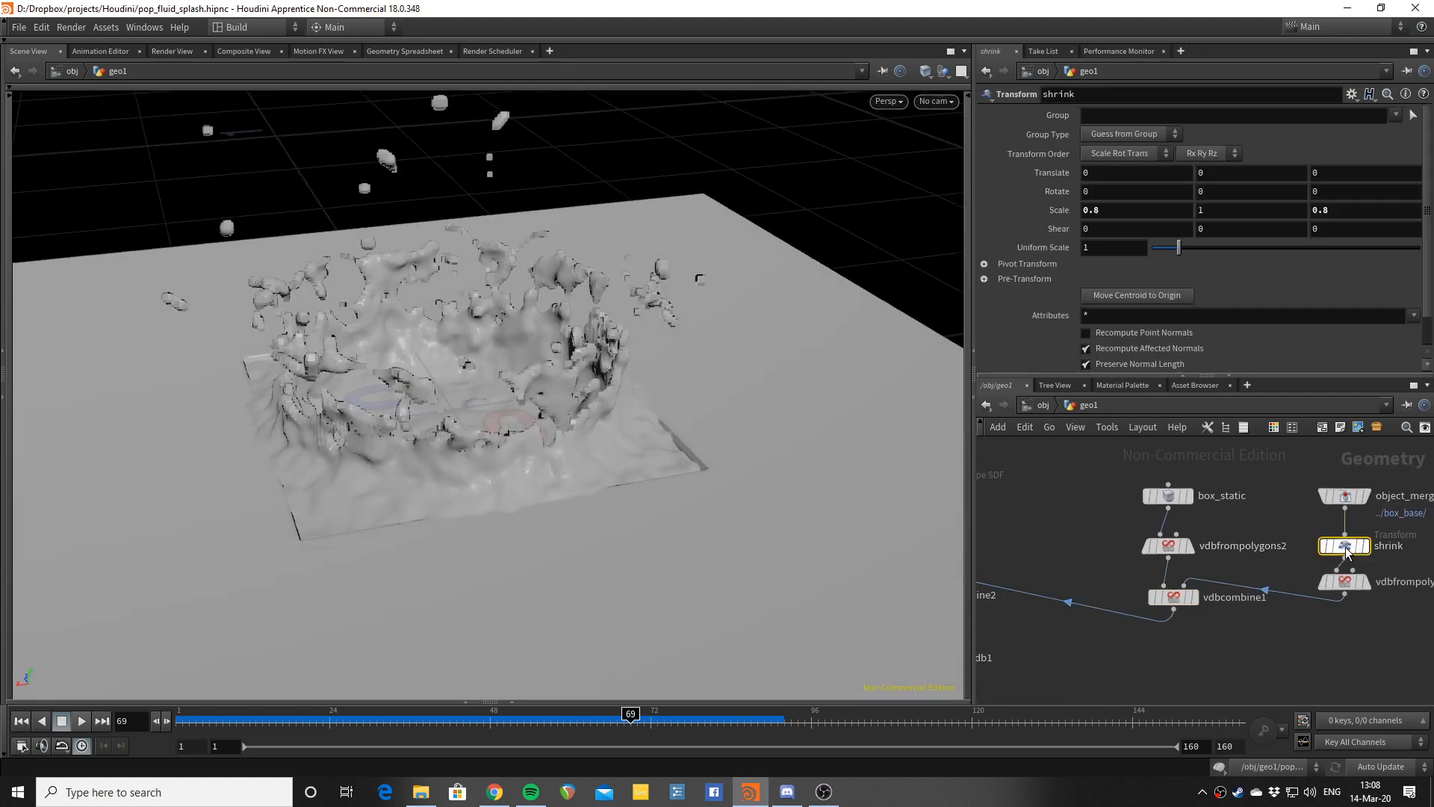
left_click(1347, 549)
key("b")
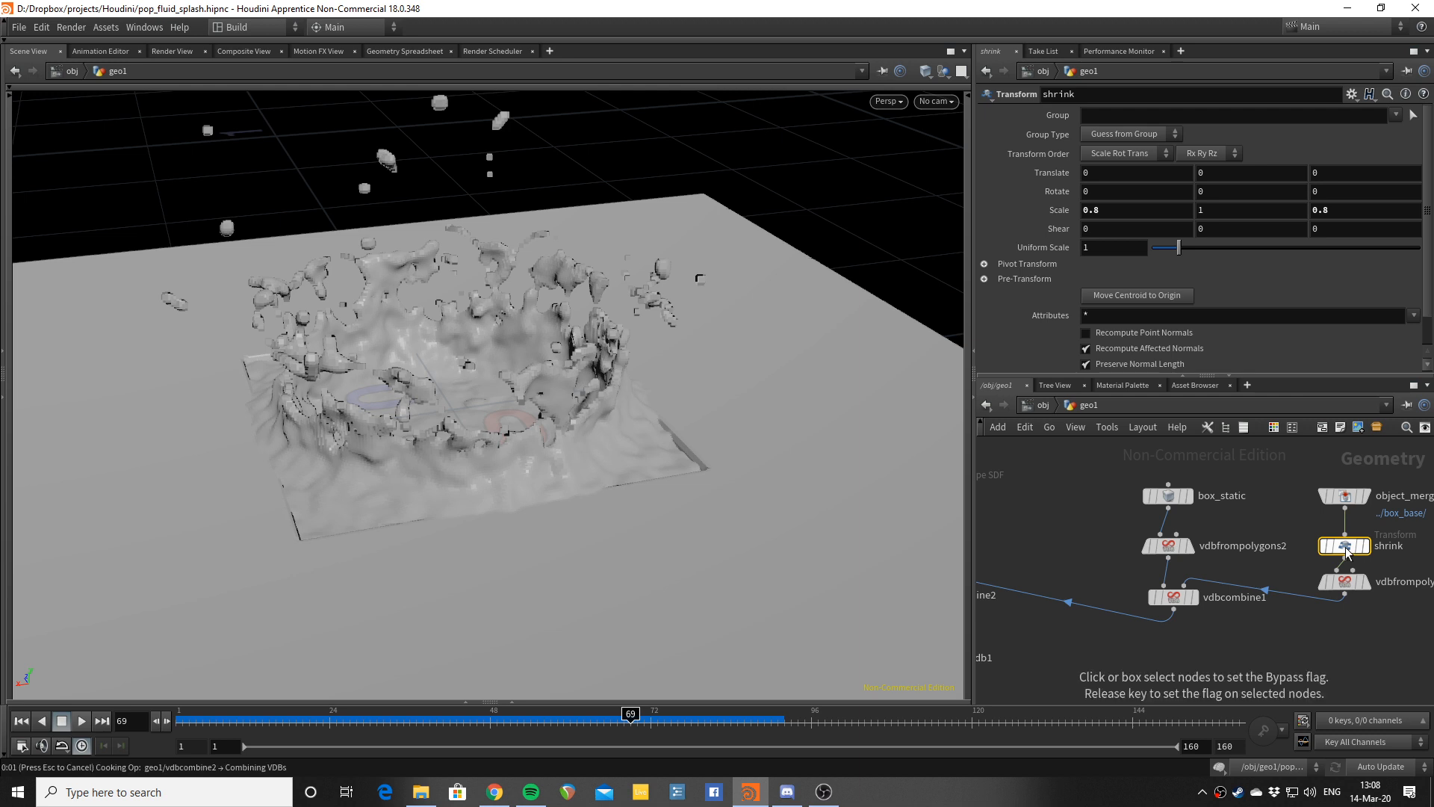
left_click(1347, 549)
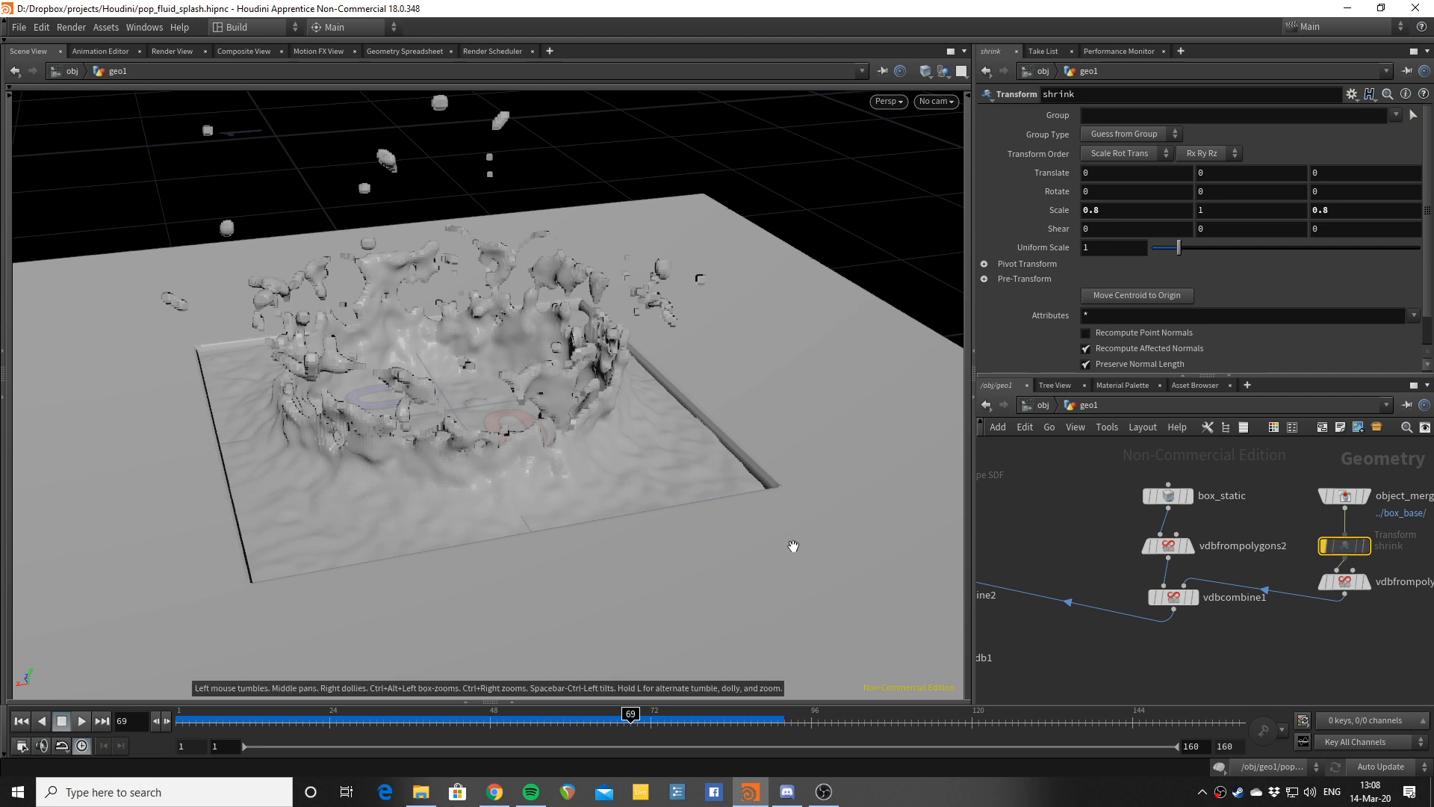
mouse_move(793, 547)
left_mouse_down()
mouse_move(736, 505)
mouse_move(733, 419)
mouse_move(799, 572)
mouse_move(780, 534)
left_mouse_up()
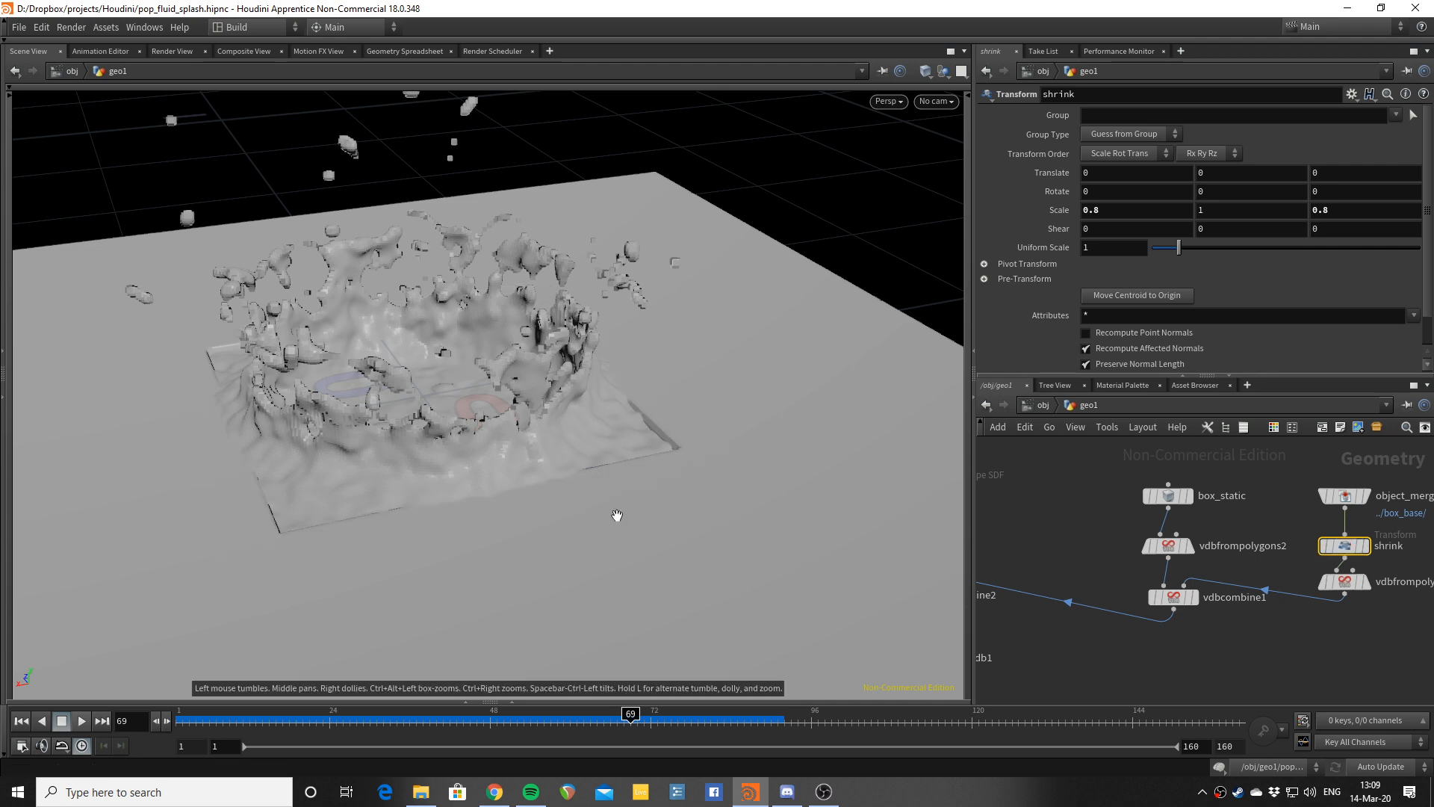
left_click_drag(613, 511, 794, 515)
Step: Examine the vdbcombine2 surface from several angles and display the converted mesh of convertvdb1
middle_click_drag(983, 605, 1203, 513)
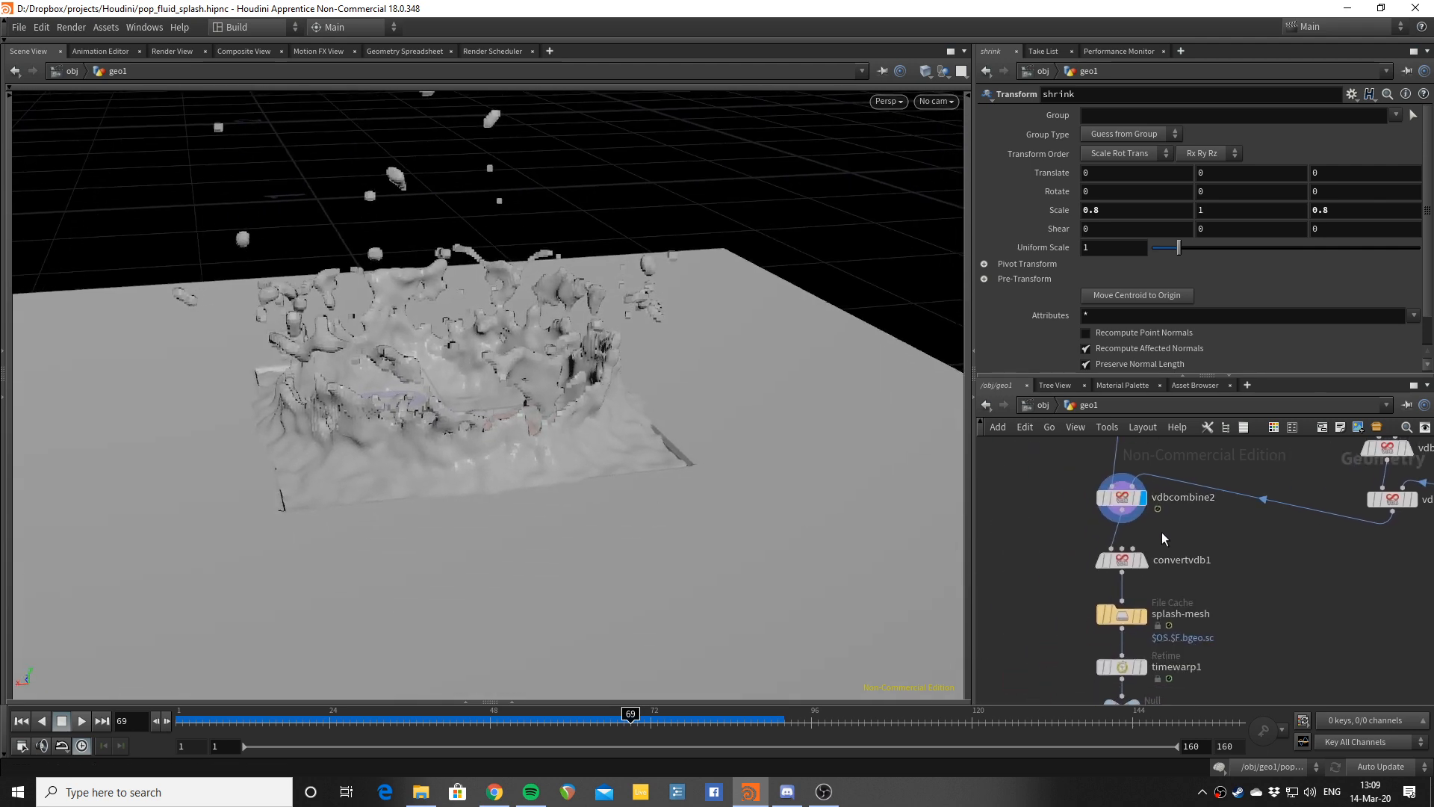
scroll(1162, 534, "up", 2)
left_click_drag(652, 414, 667, 471)
left_click_drag(680, 521, 713, 478)
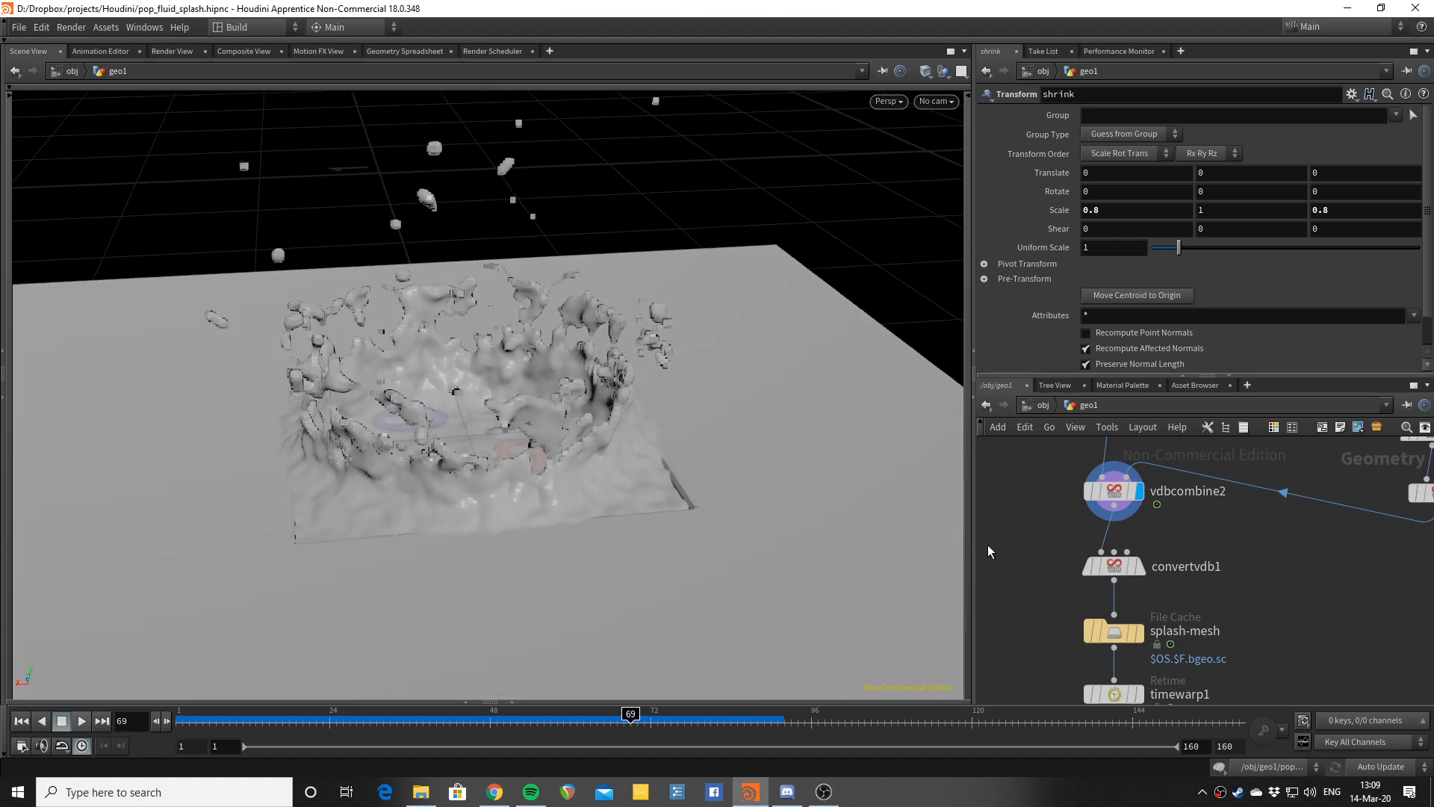
left_click(1144, 570)
mouse_move(599, 494)
left_mouse_down()
mouse_move(596, 542)
mouse_move(493, 487)
mouse_move(598, 495)
left_mouse_up()
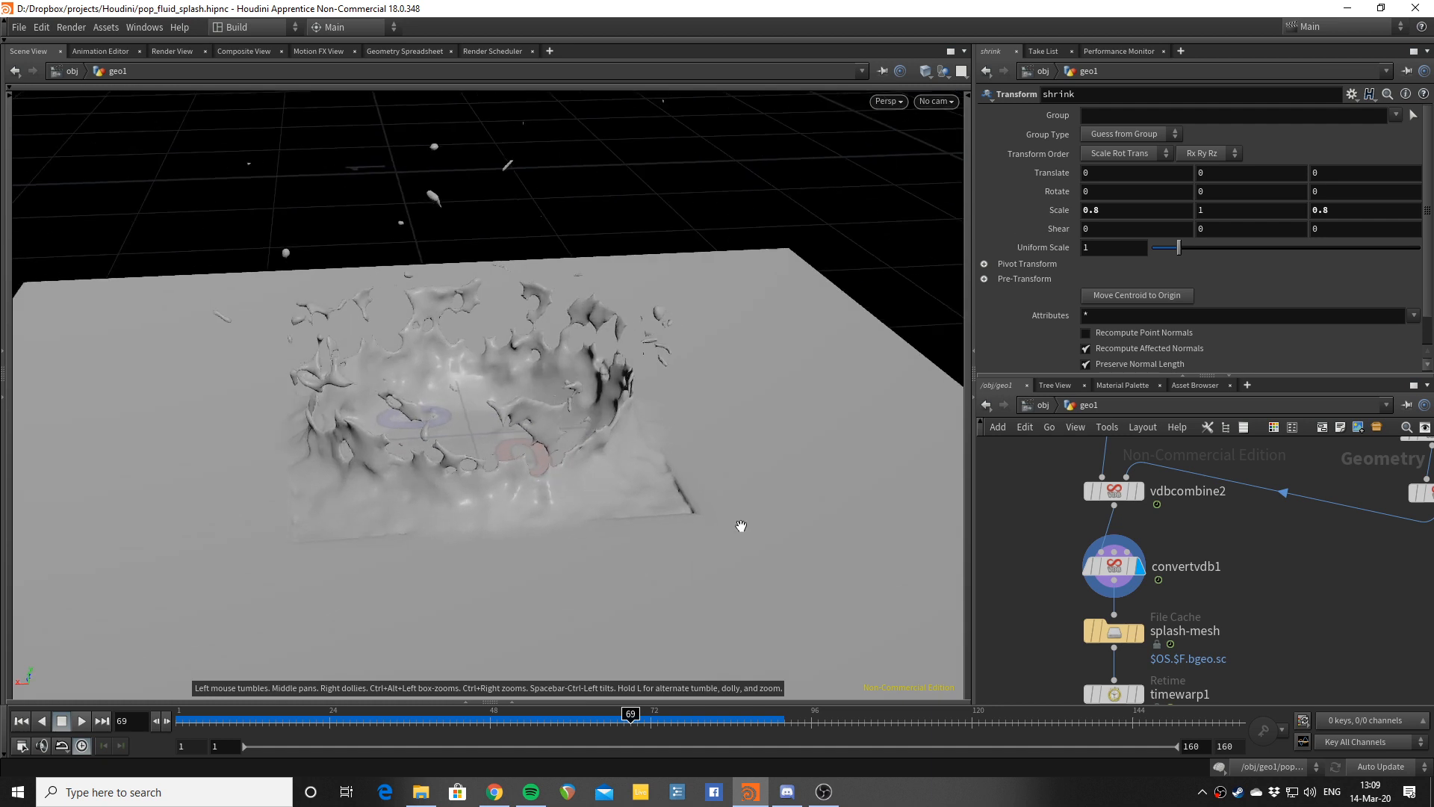
Step: Try a finer voxel size on vdbfromparticles1 with the expression ch("../resolution/particlesep")*.2
scroll(1248, 544, "up", 5)
scroll(1231, 547, "up", 3)
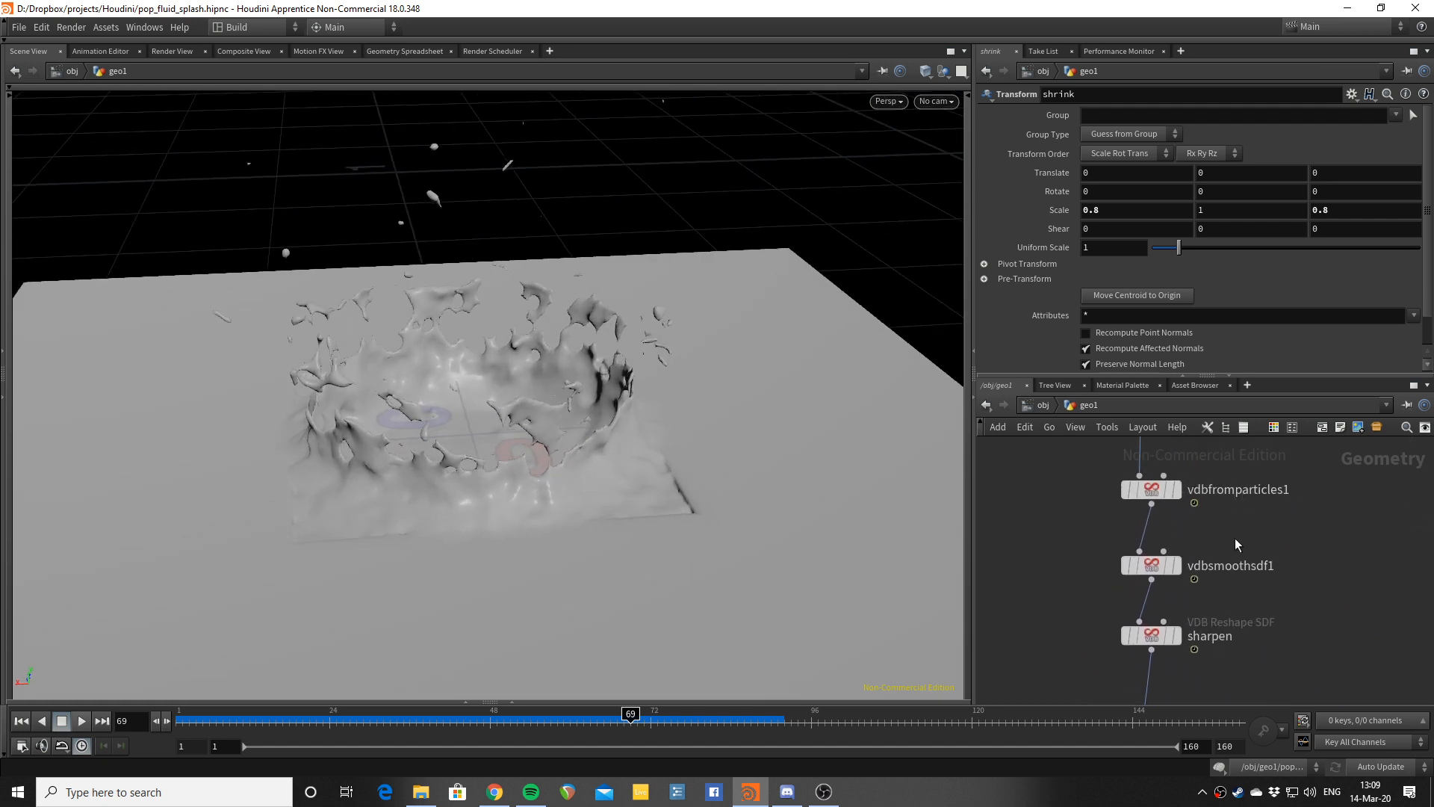
left_click(1151, 489)
left_click(1280, 109)
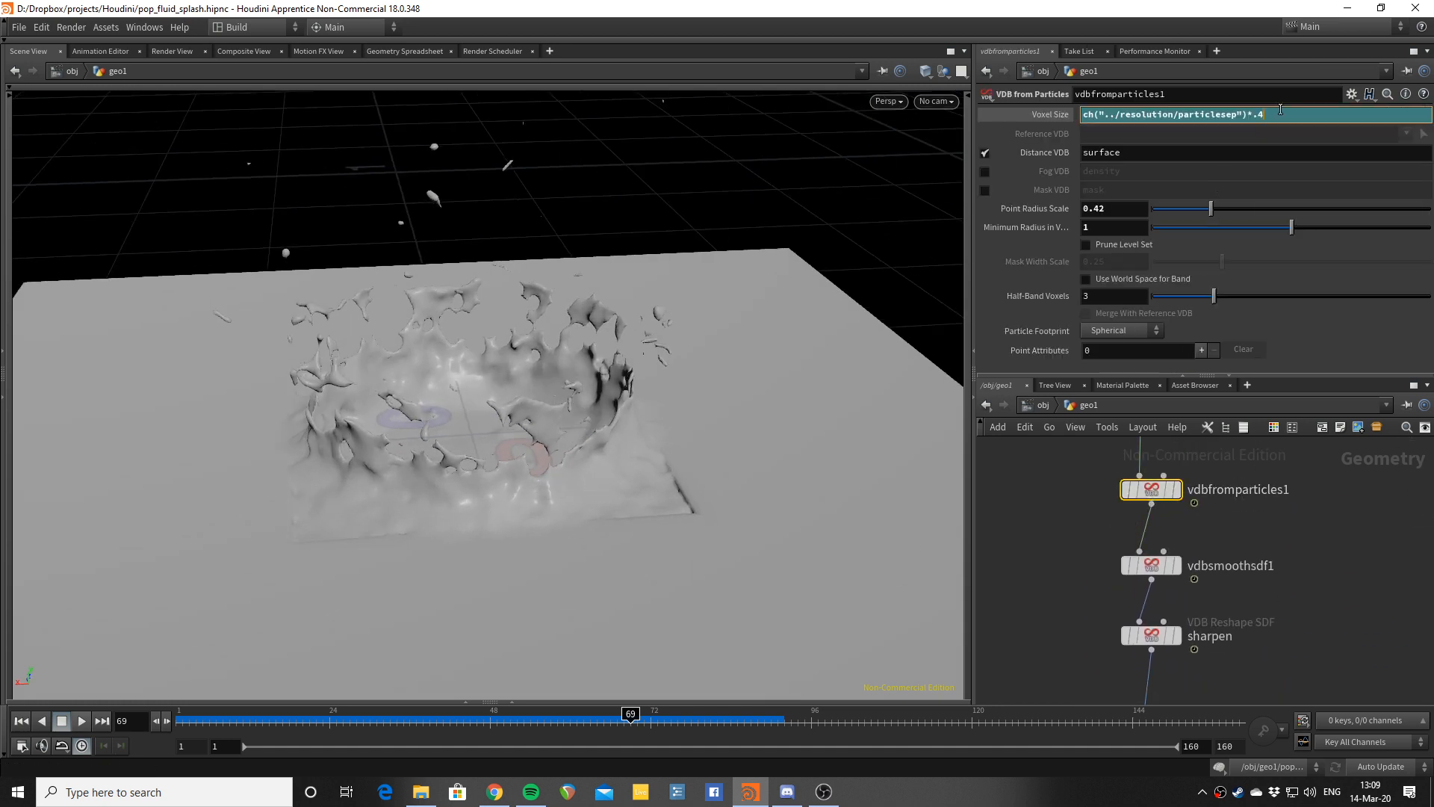
key("BackSpace")
type("2")
key("Return")
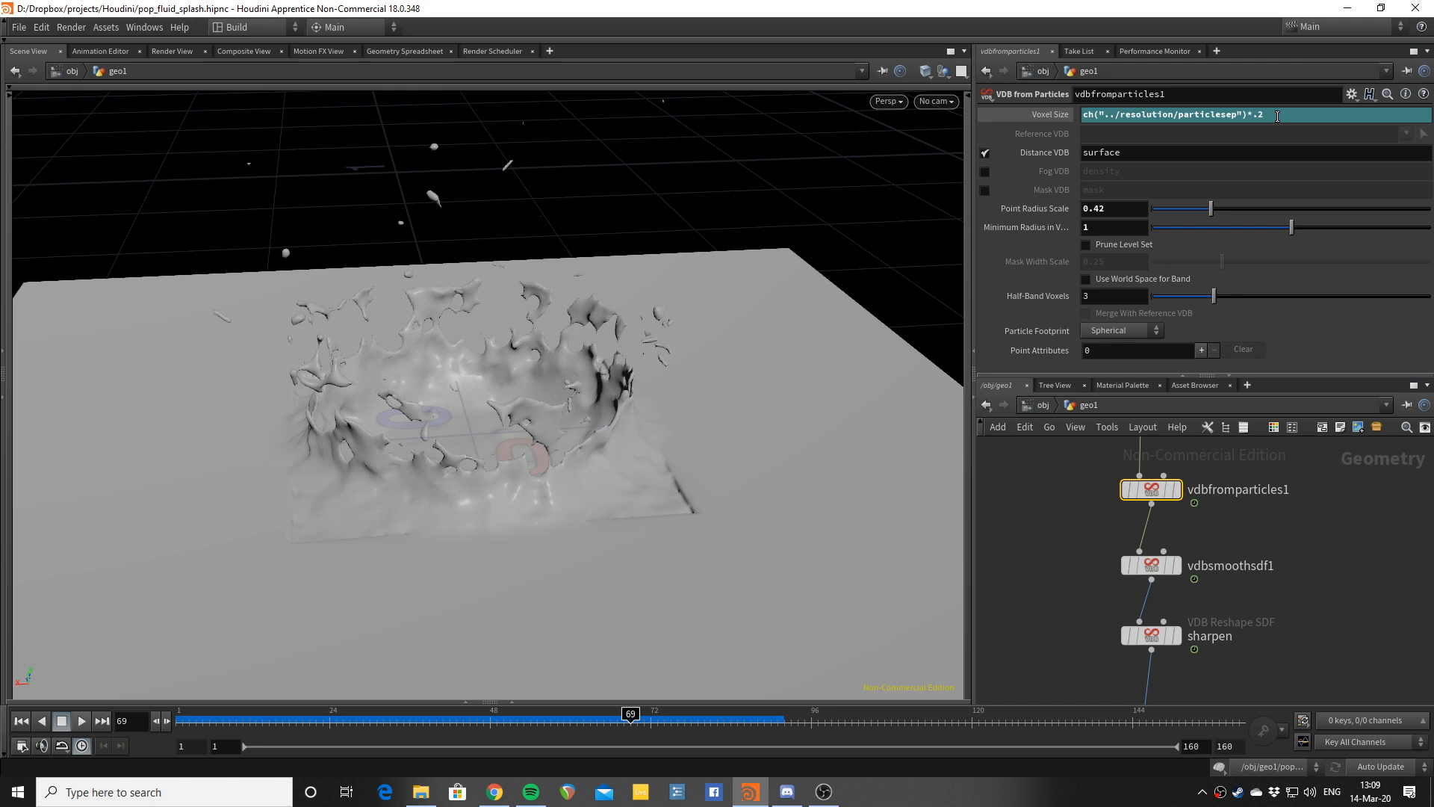
Step: Try a multiplier of .3 in vdbfromparticles1's voxel size expression, and restore it to .4
key("BackSpace")
type("3")
key("Return")
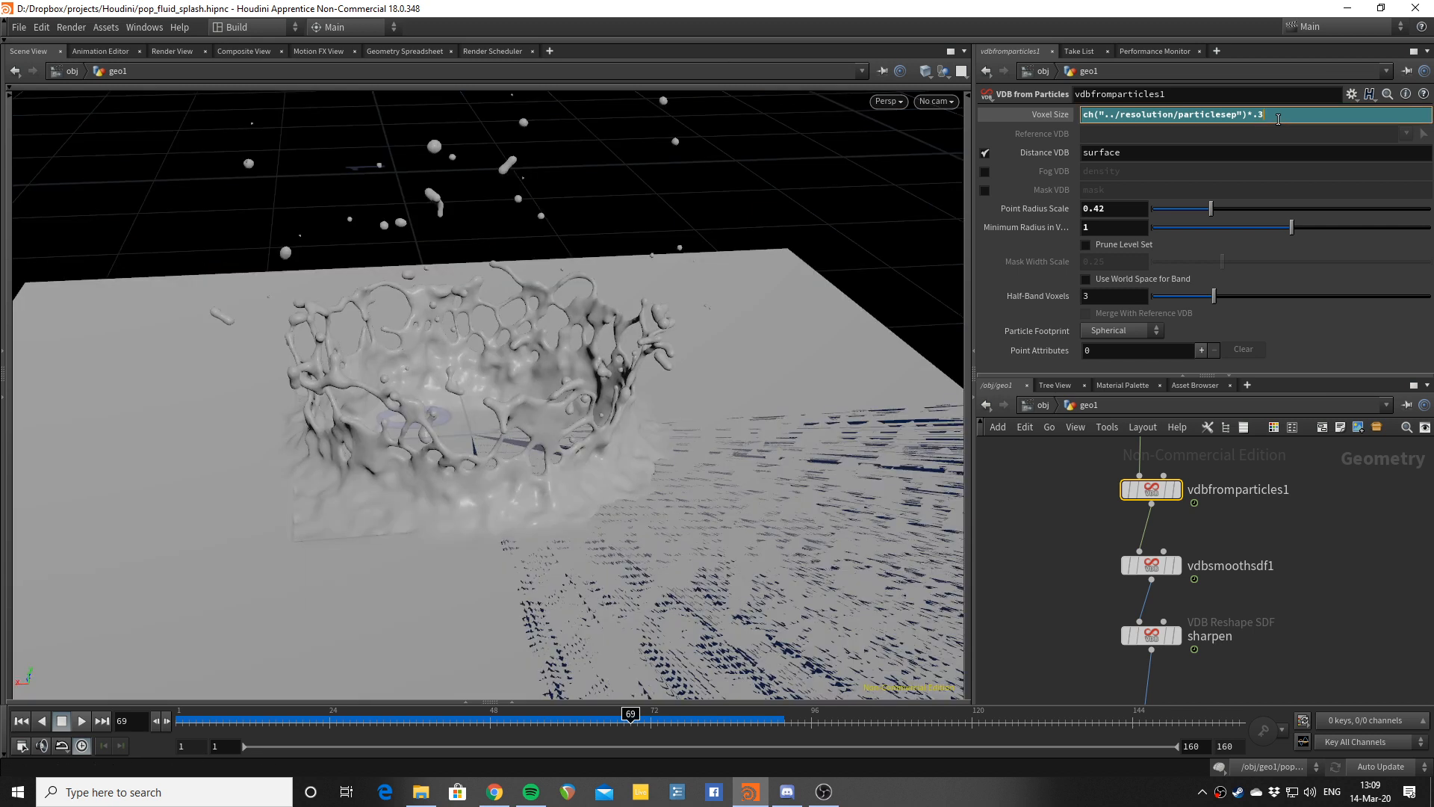
key("BackSpace")
type("4")
key("Return")
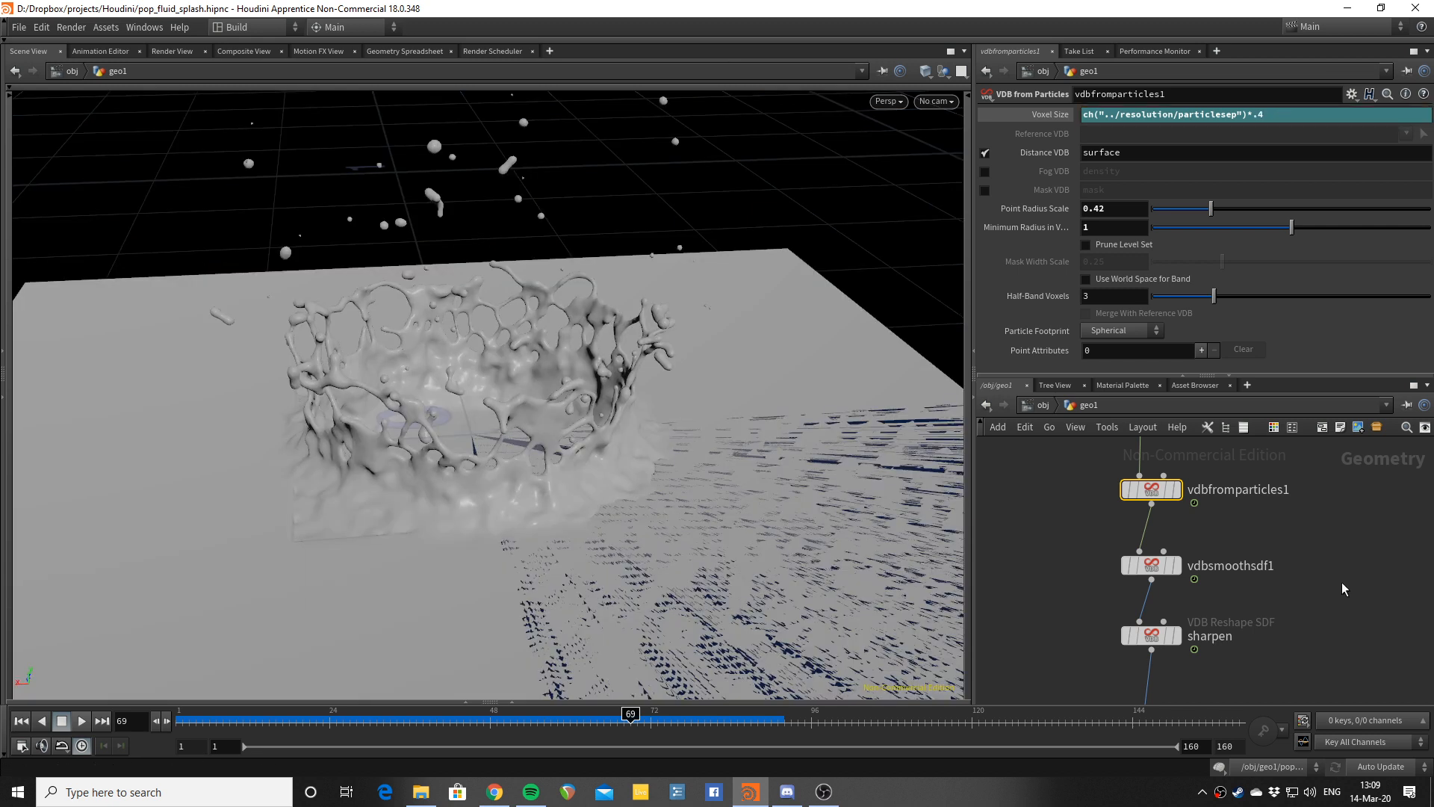
middle_click_drag(1268, 676, 1281, 475)
scroll(1258, 519, "up", 2)
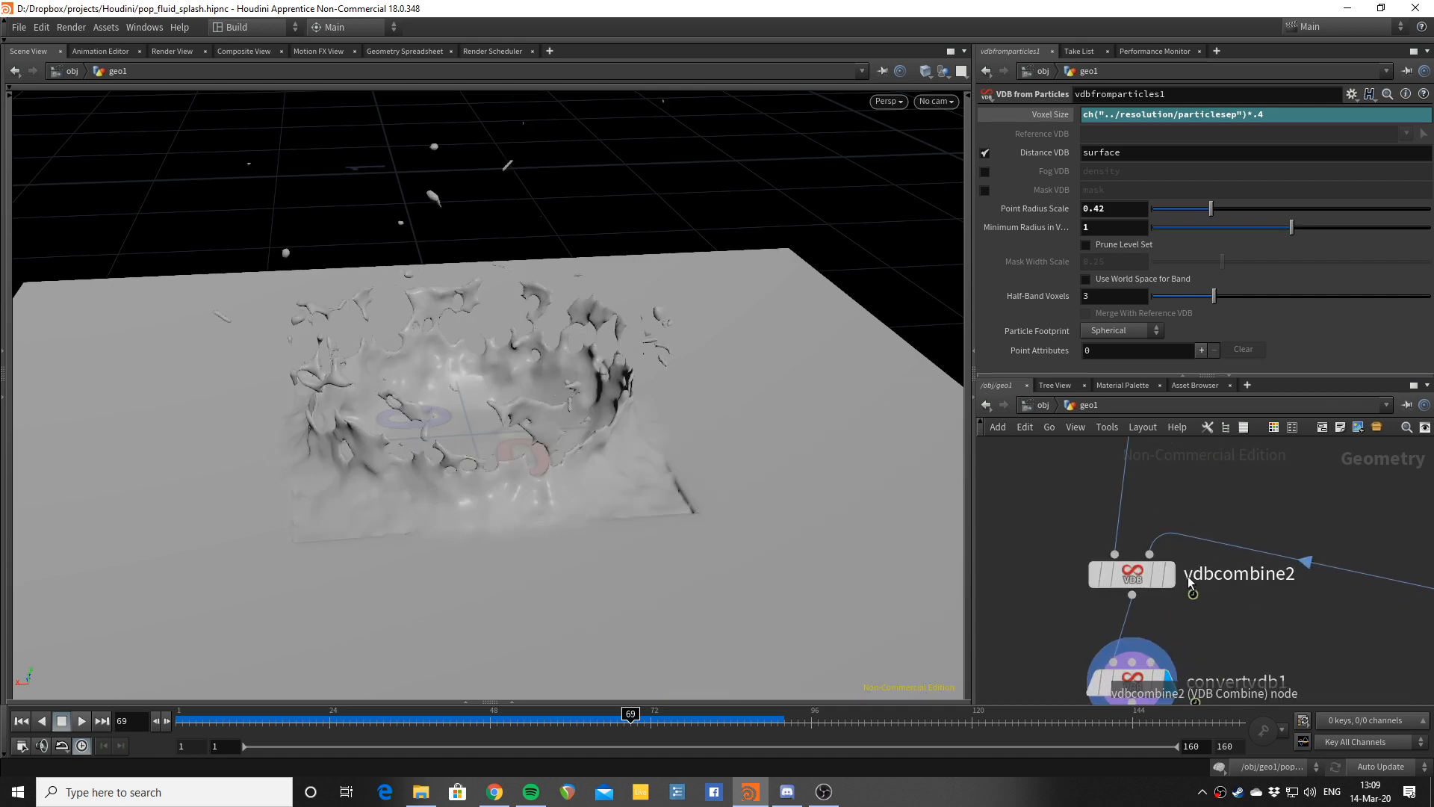
Step: Compare the vdbcombine2 surface with the converted mesh of convertvdb1, and show convertvdb1's parameters
left_click(1168, 574)
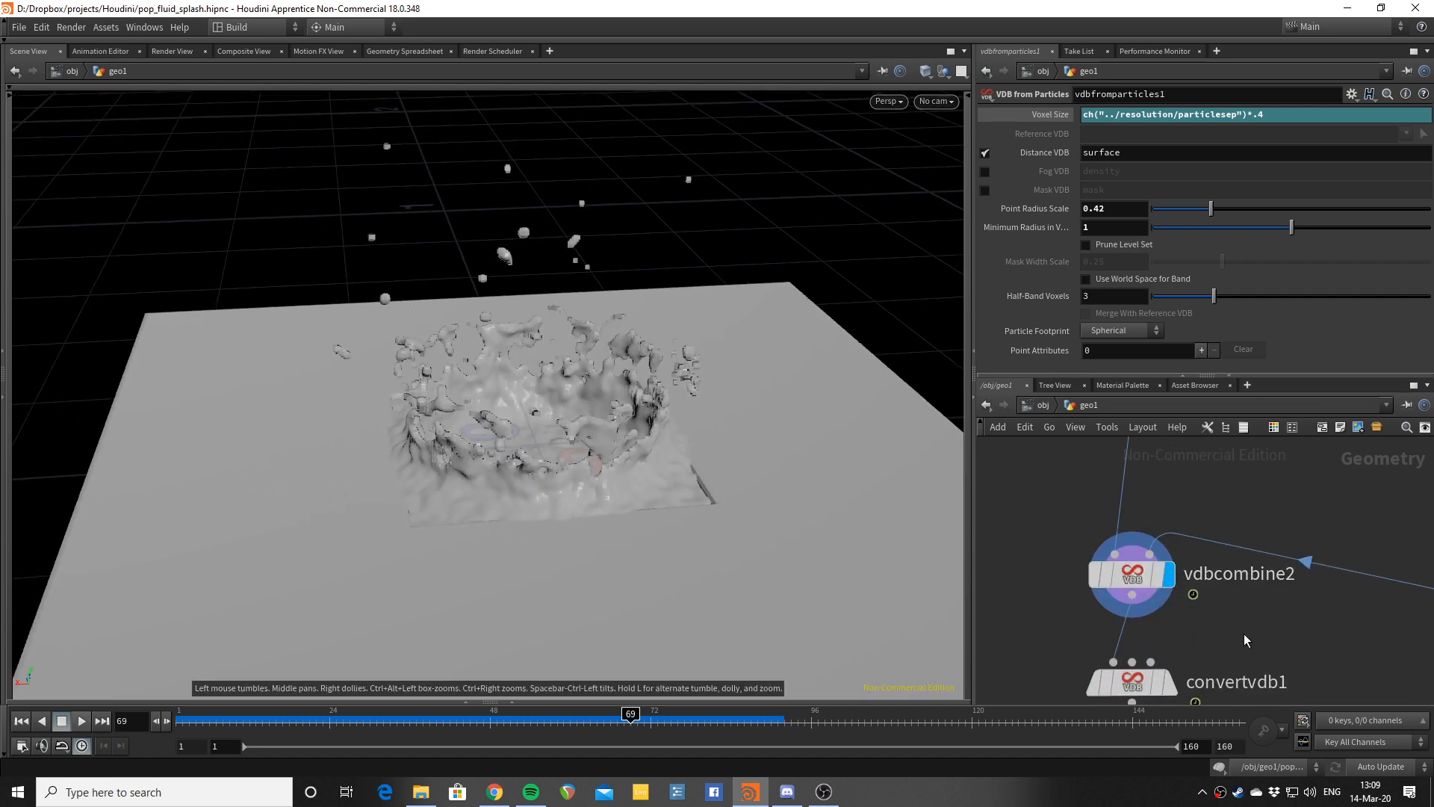
middle_click_drag(1246, 640, 1235, 487)
left_click(1158, 536)
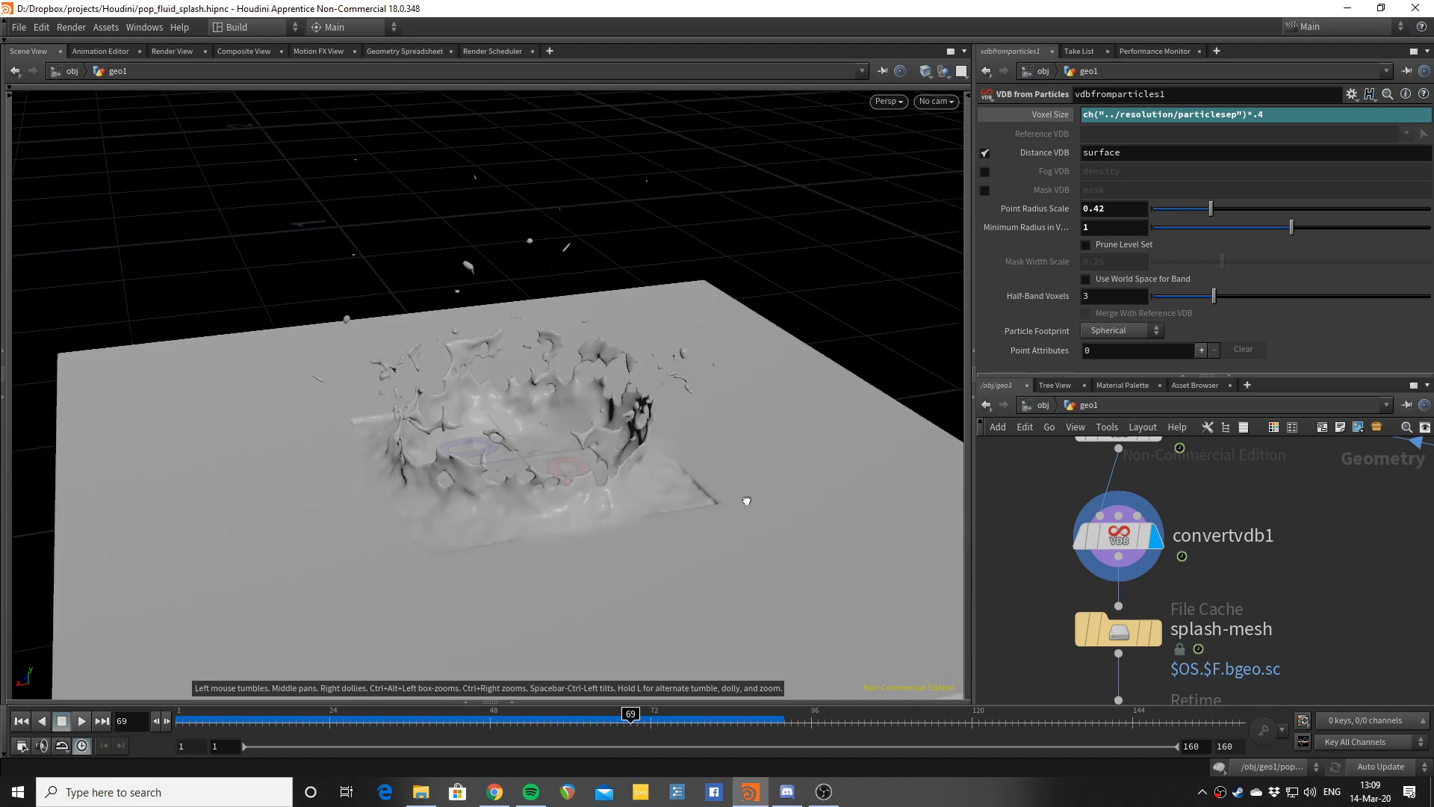
left_click_drag(746, 501, 786, 496, "alt")
left_click(1118, 538)
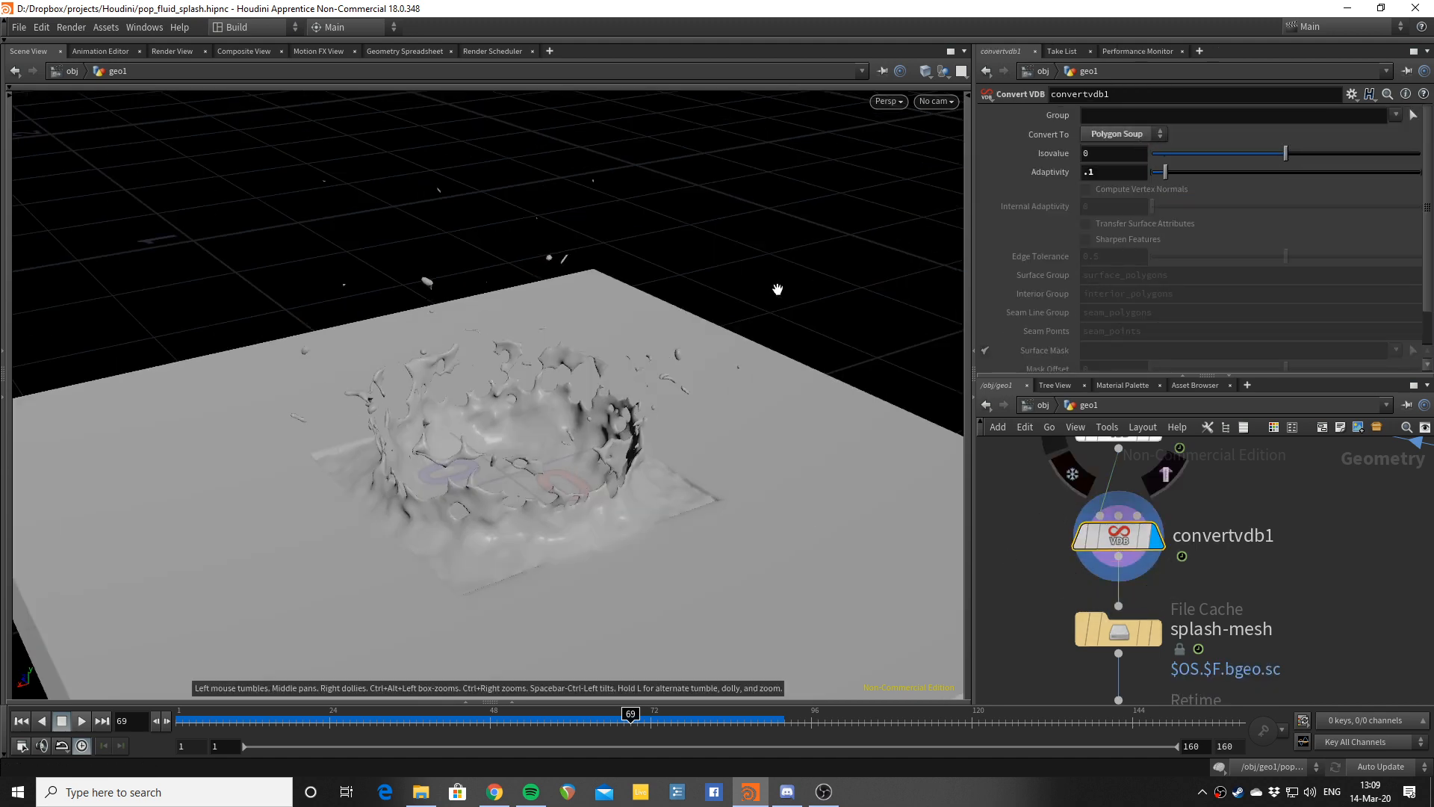
Step: Examine the polygon density of convertvdb1's mesh around the splash in both wireframe and shaded display
key("w")
mouse_move(763, 362)
left_mouse_down("alt")
mouse_move(706, 358)
mouse_move(736, 422)
mouse_move(711, 445)
left_mouse_up("alt")
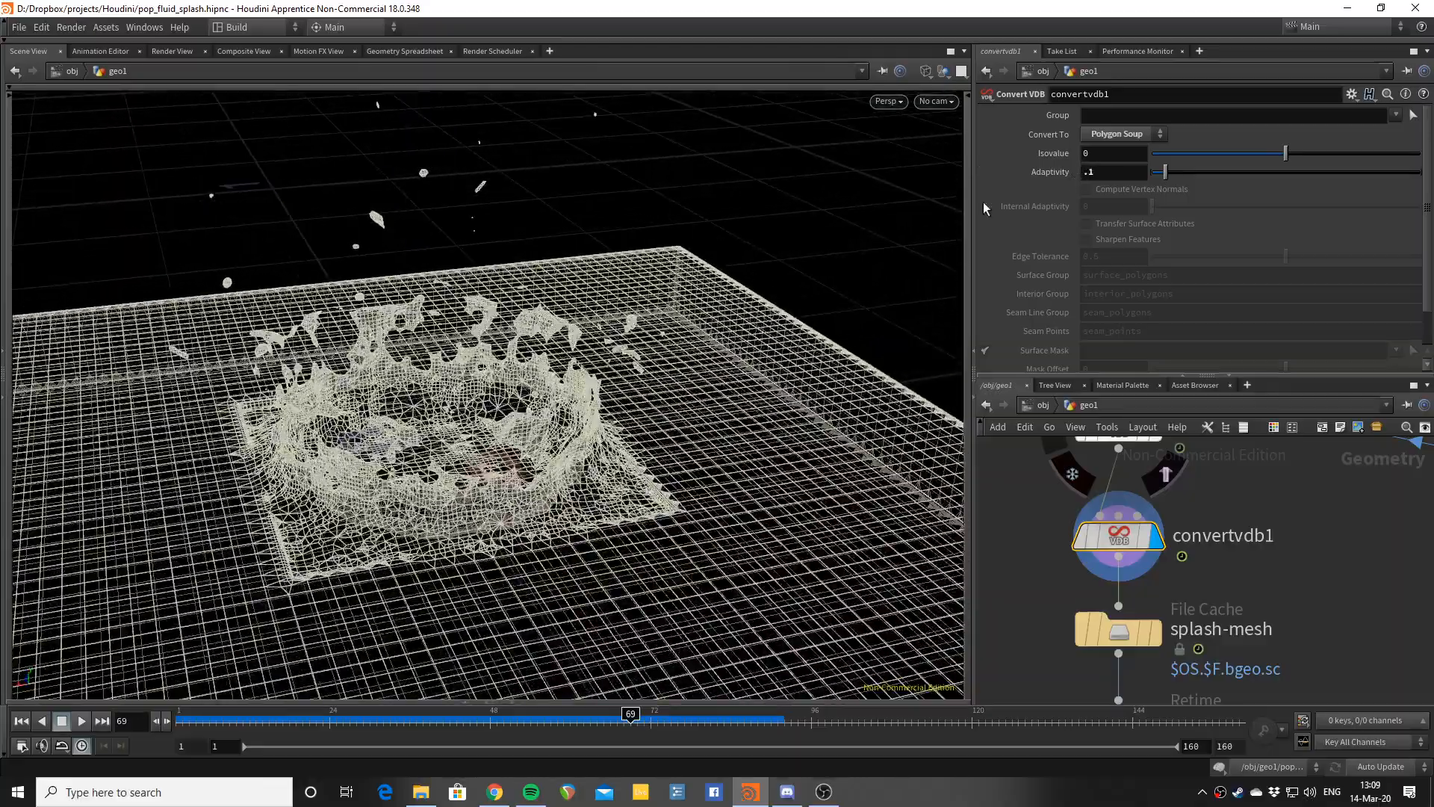
middle_click_drag(681, 357, 753, 332, "alt")
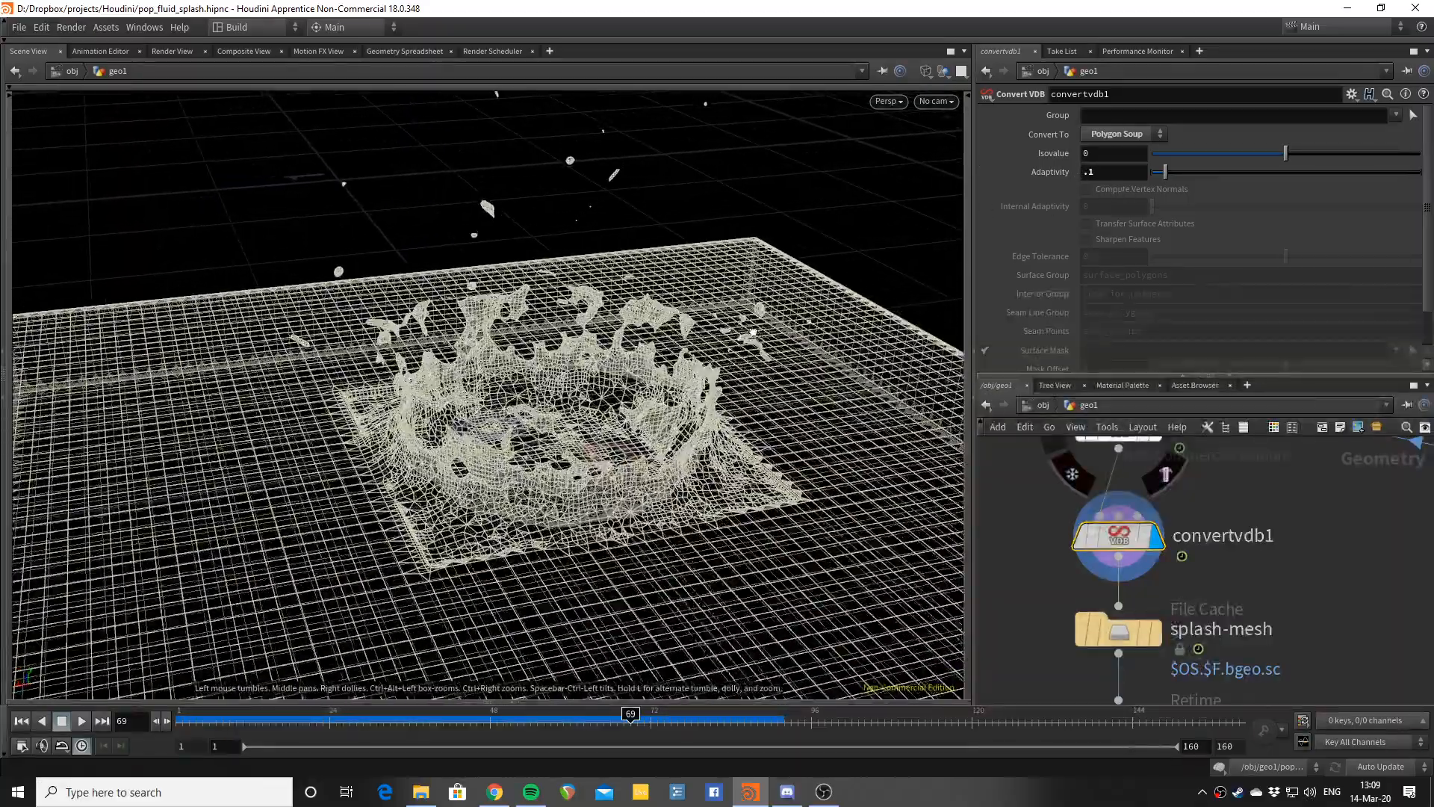
left_click_drag(753, 332, 746, 328, "alt")
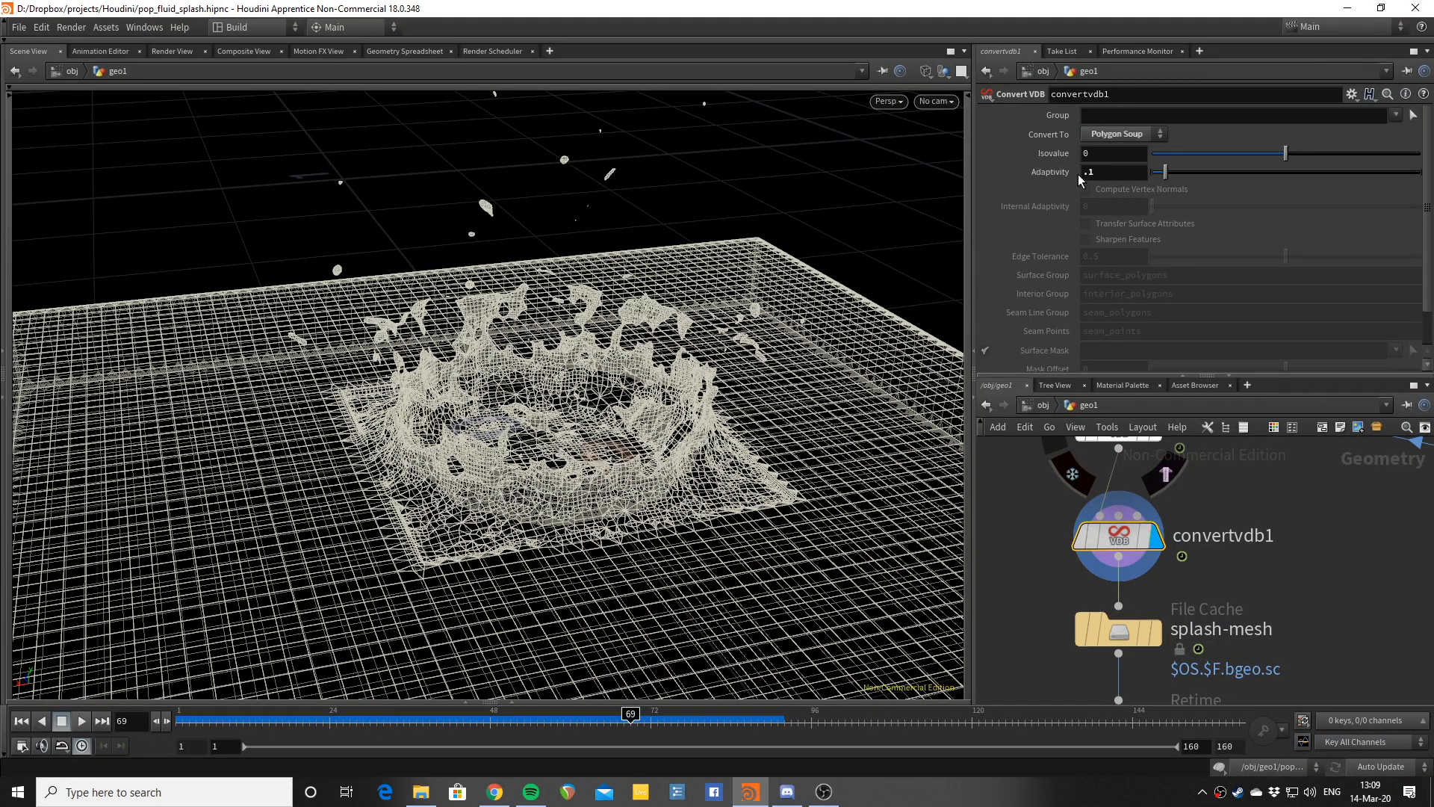
key("w")
key("w")
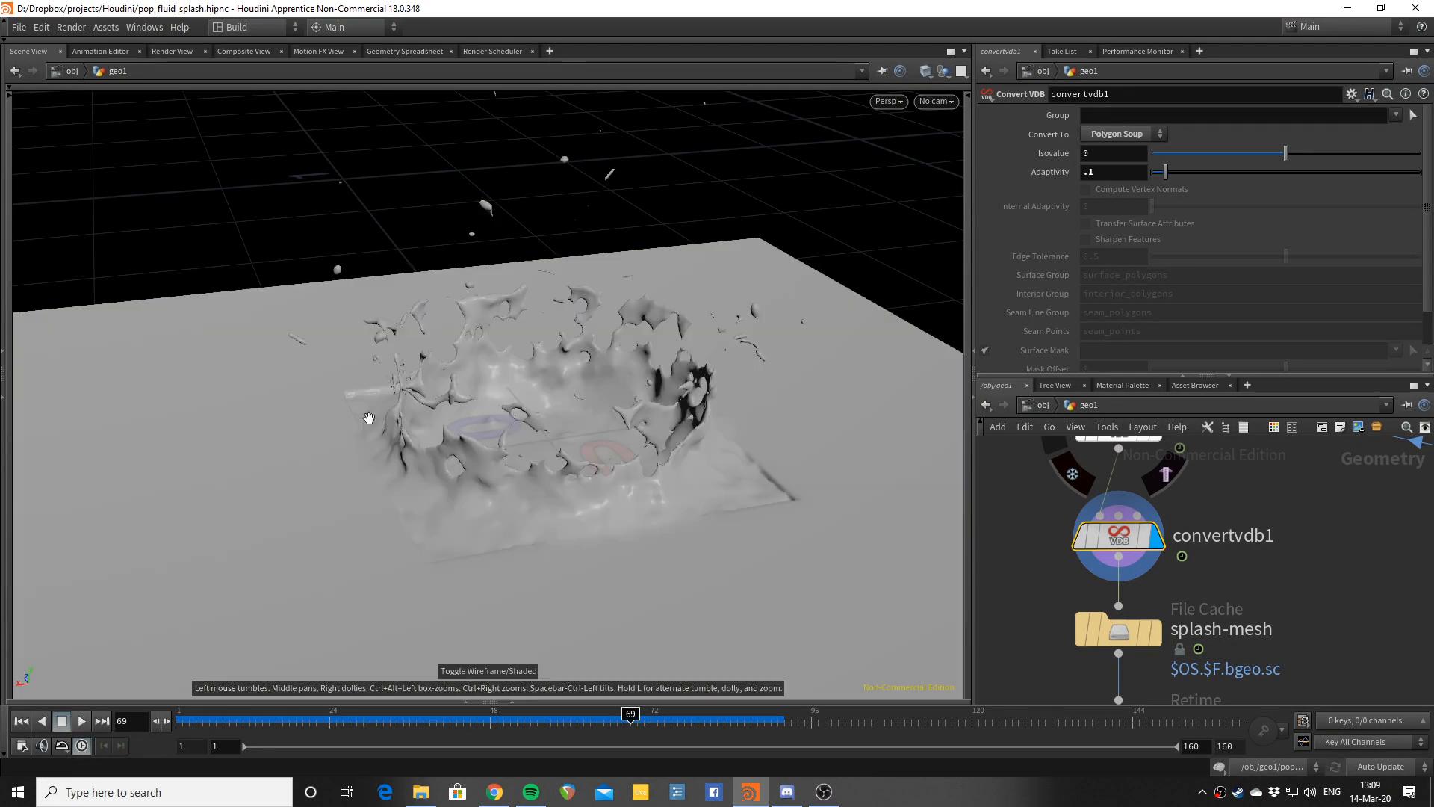
scroll(226, 394, "down", 3)
scroll(329, 496, "up", 3)
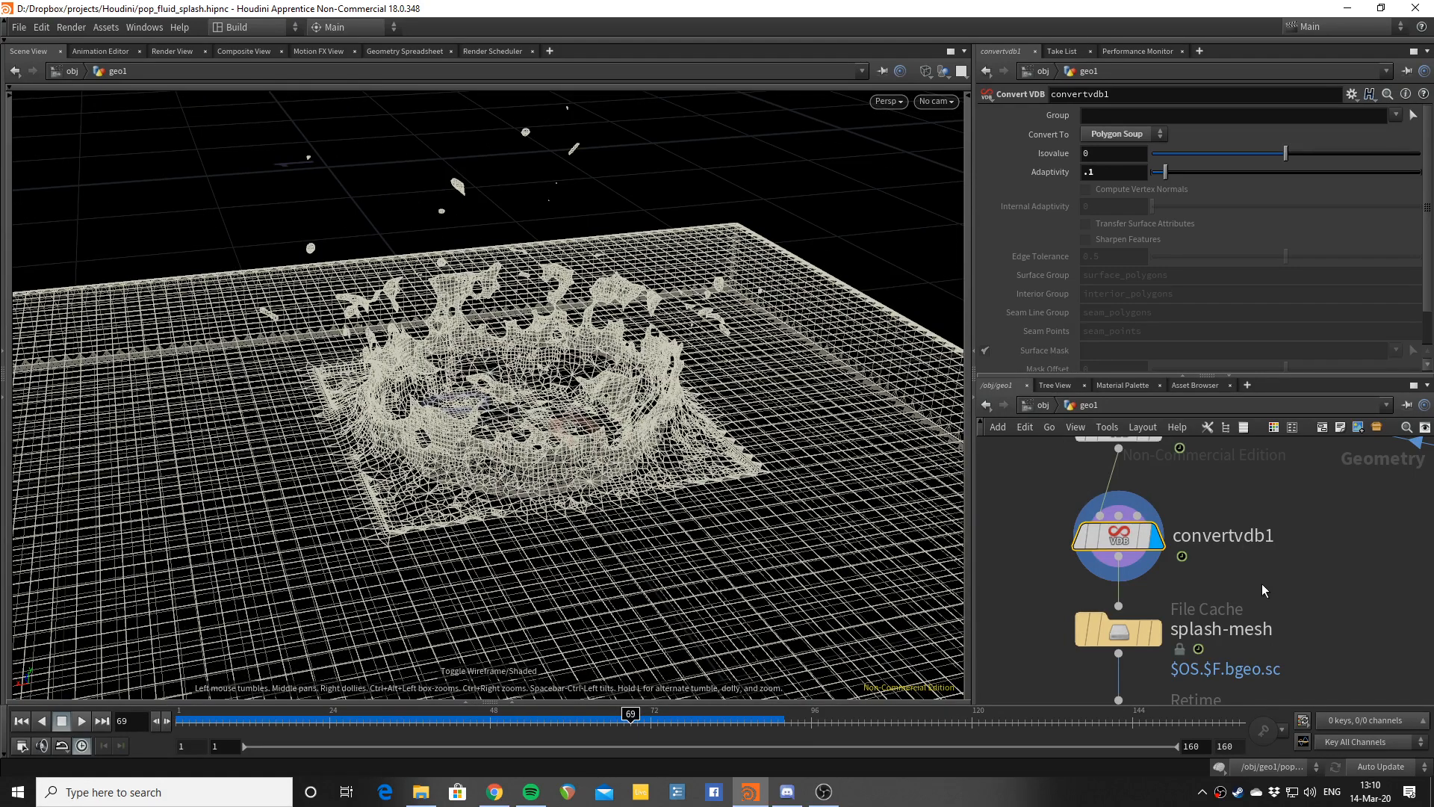
middle_click_drag(773, 340, 750, 343)
Step: Display the cached geometry of the splash-mesh file cache in shaded mode and show the node's parameters
middle_click_drag(1347, 614, 1352, 501)
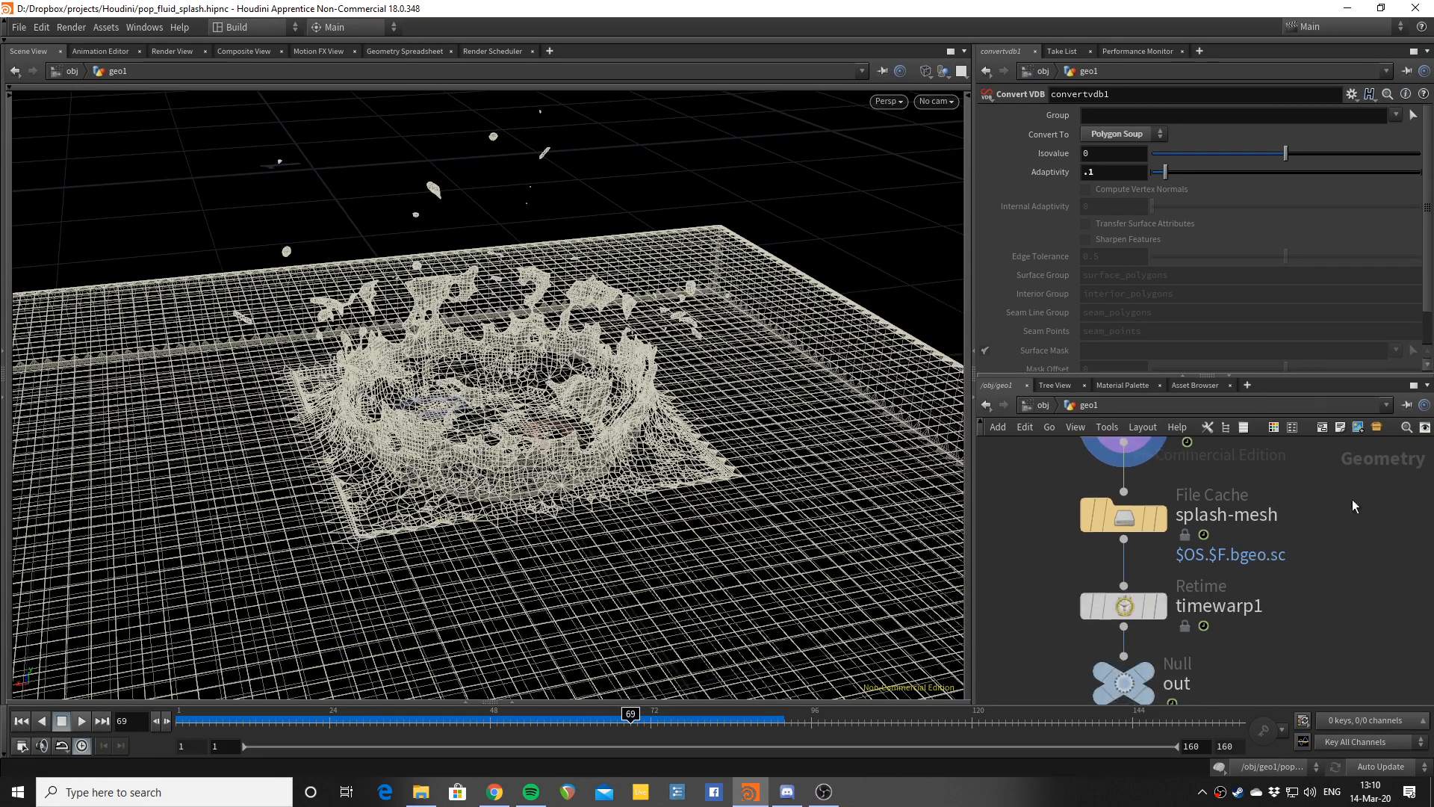
left_click(1157, 530)
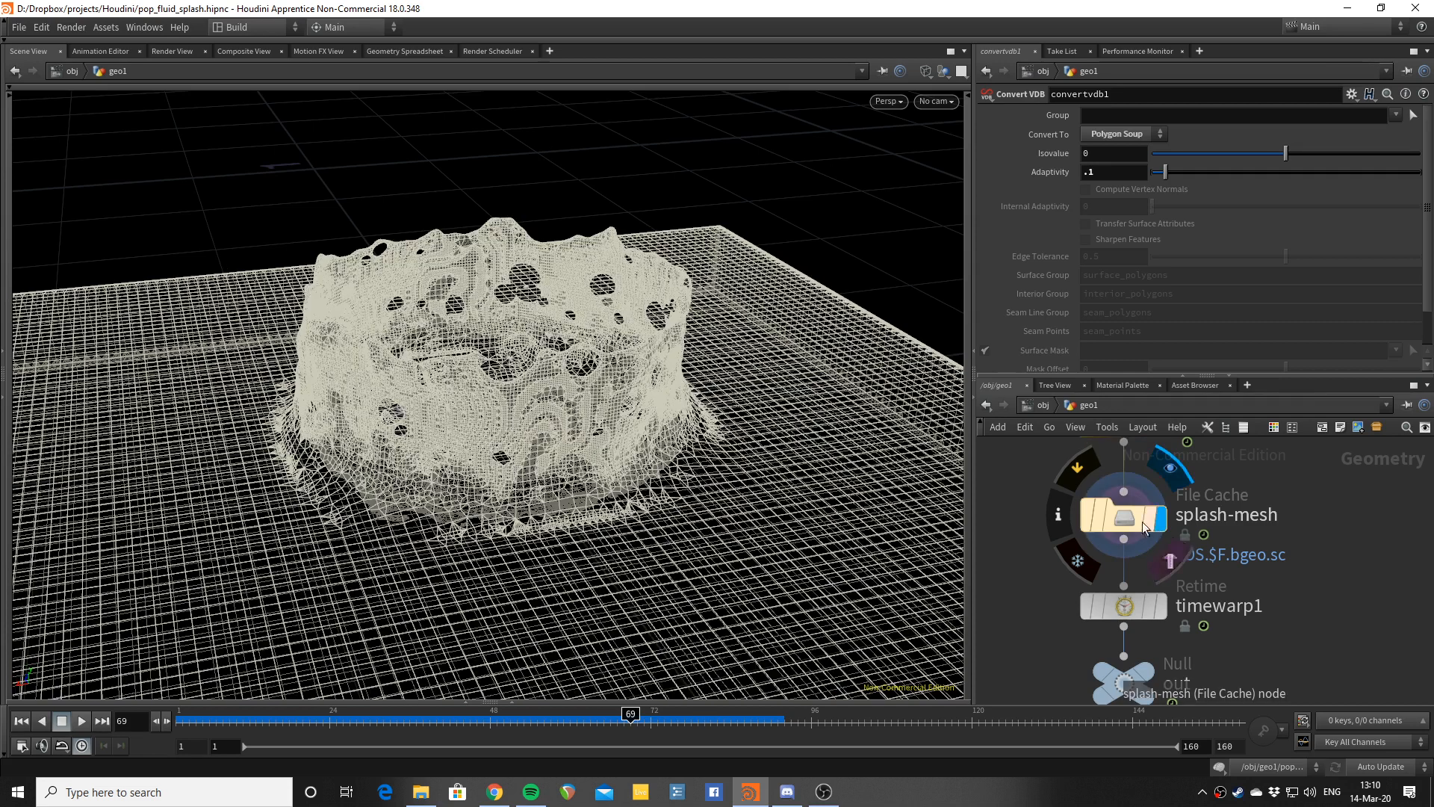
left_click(1113, 517)
key("w")
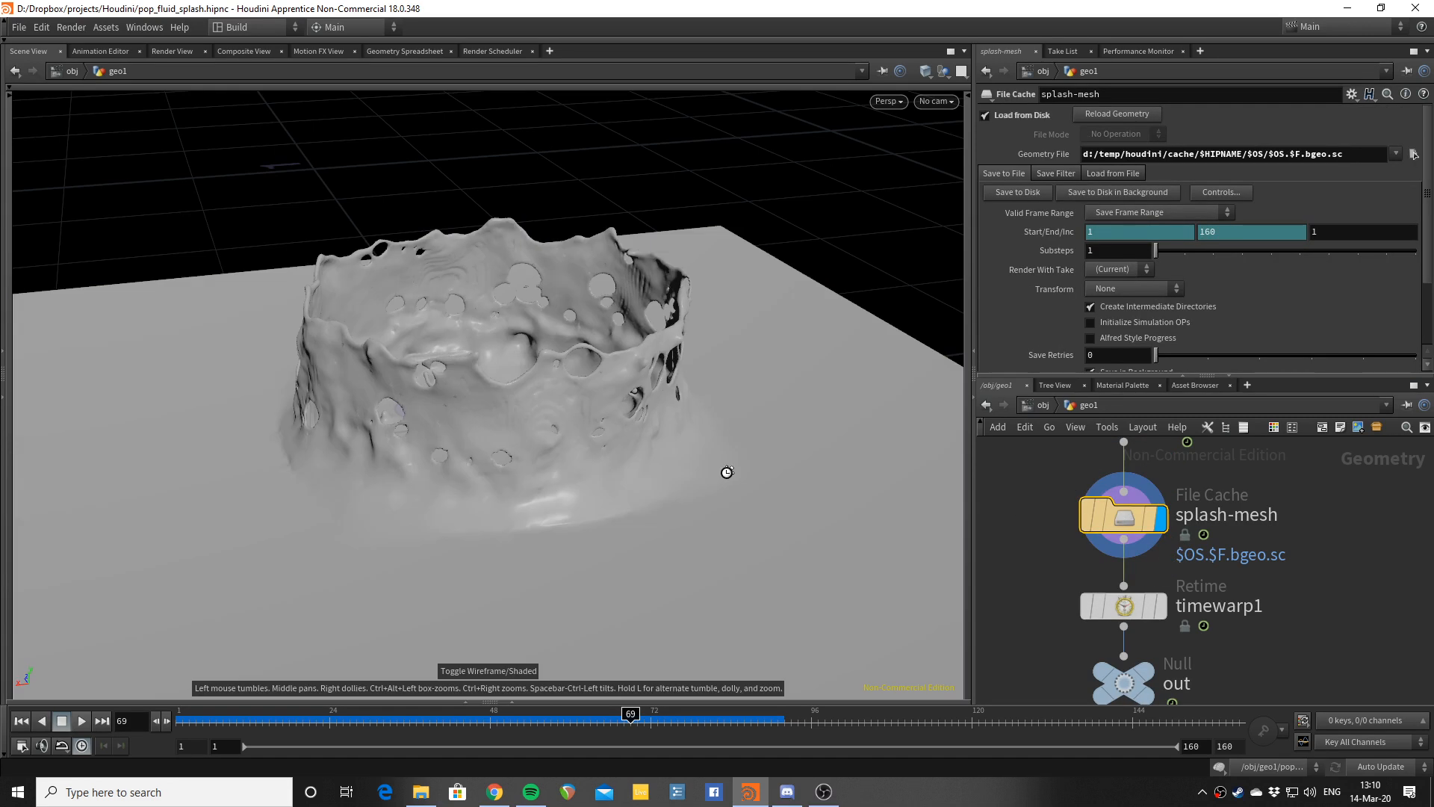
Step: Play the cached splash-mesh animation from frame 1 while viewing the whole slab, and stop at frame 107
left_click_drag(727, 472, 738, 453)
key("ctrl+Up")
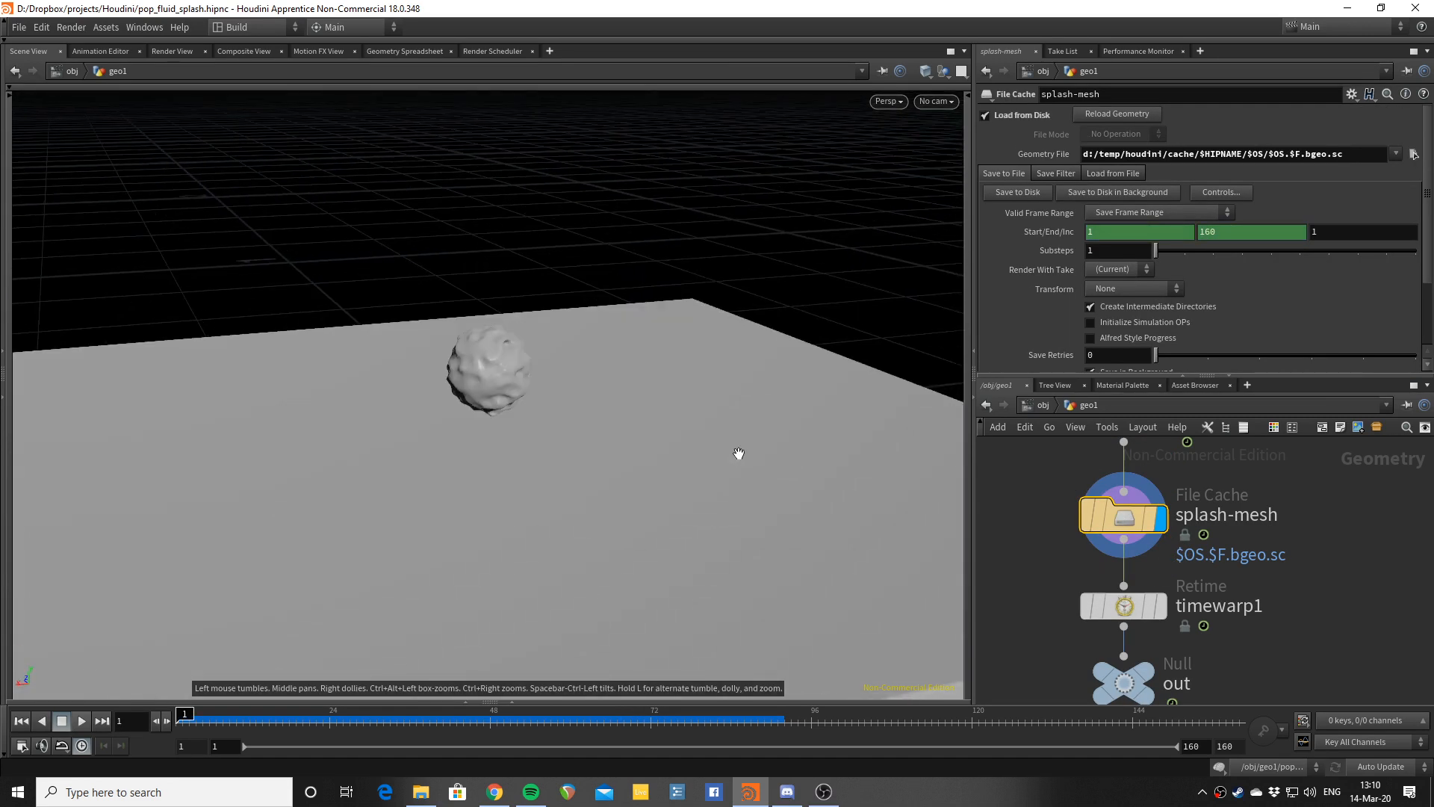
key("Up")
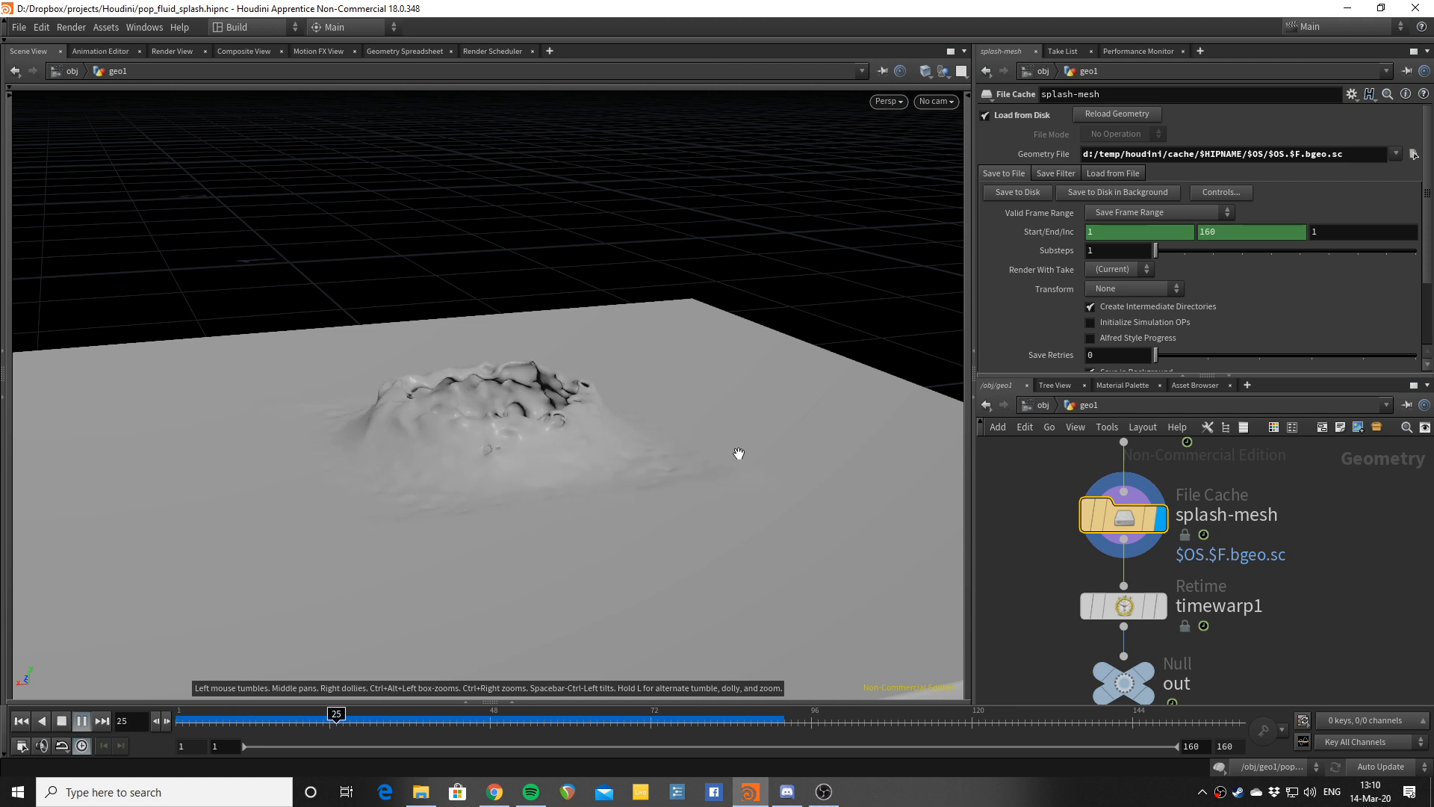
left_click_drag(739, 453, 708, 477)
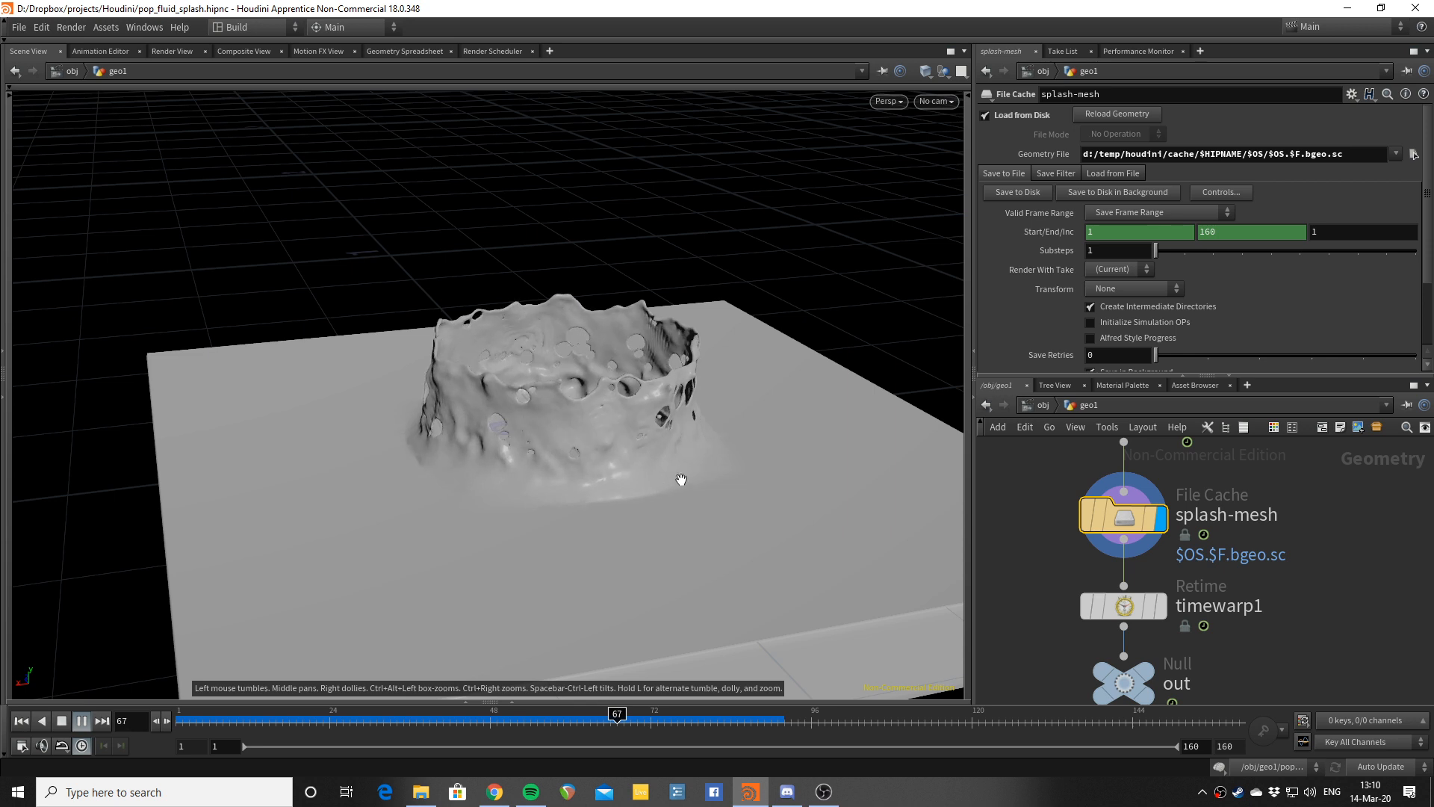
mouse_move(679, 481)
left_mouse_down()
mouse_move(656, 496)
mouse_move(679, 489)
left_mouse_up()
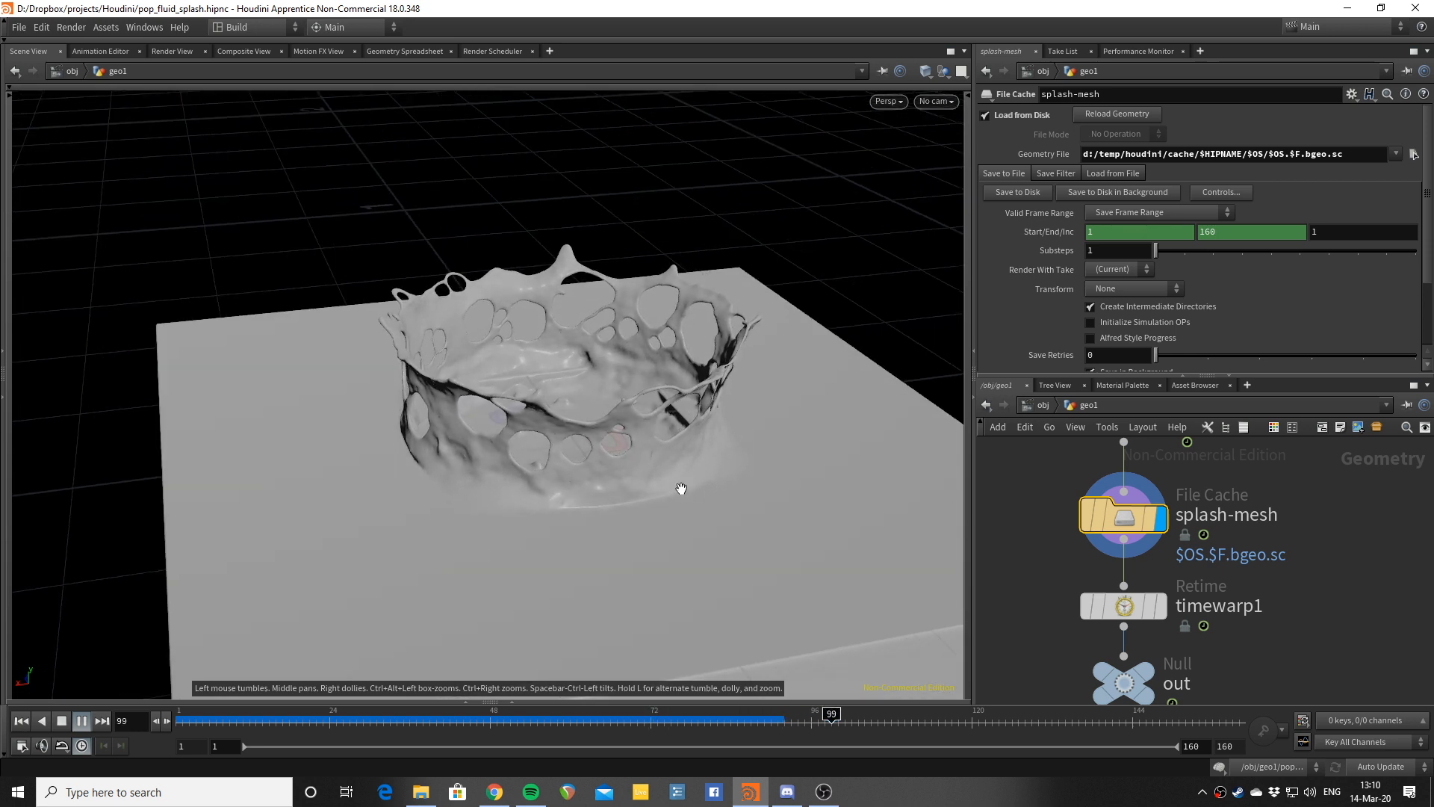
key("Up")
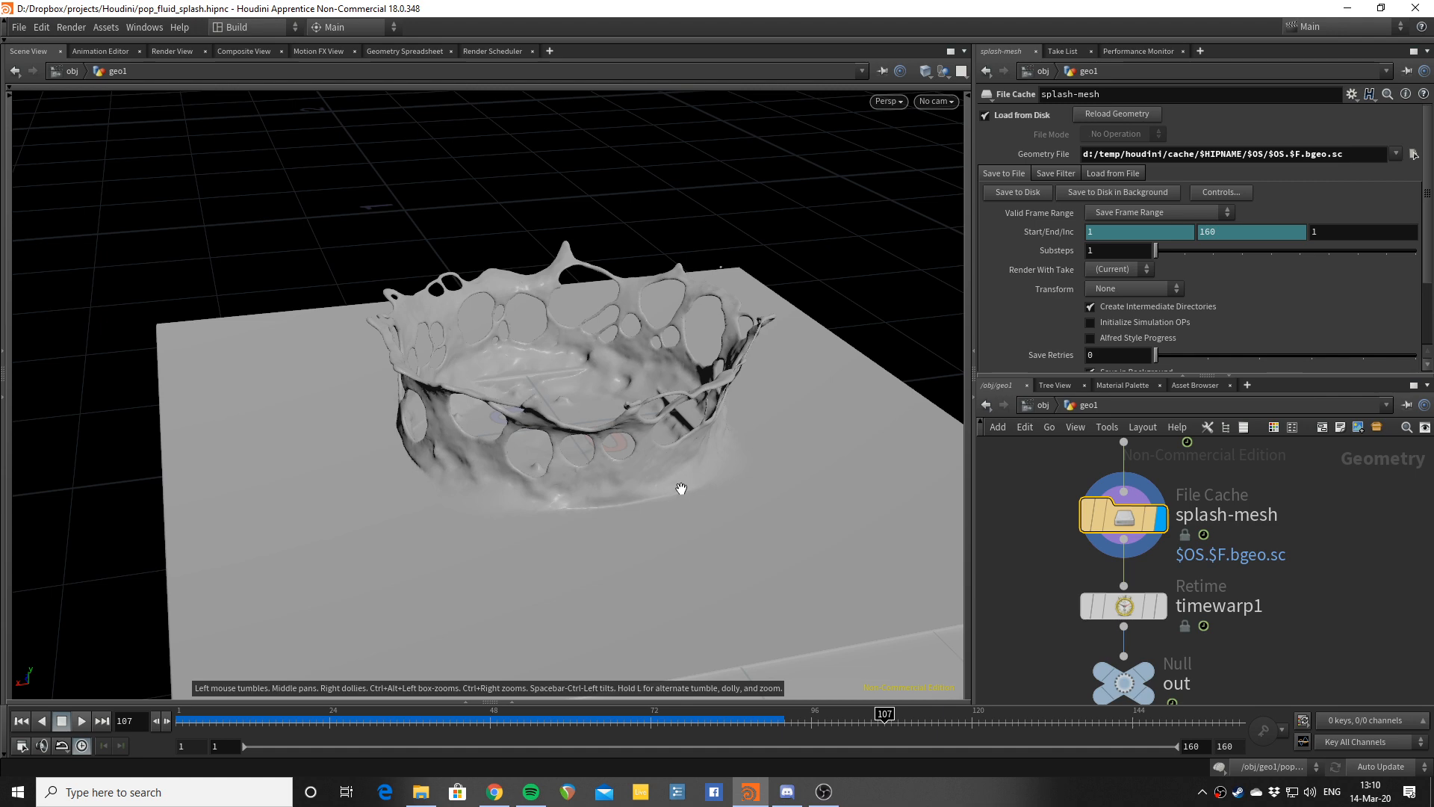
Step: Display the timewarp1 retime node, play the splash from frame 1 viewed from a low side angle, and stop playback
left_click(1161, 606)
left_click_drag(759, 367, 773, 359)
key("ctrl+Up")
key("Up")
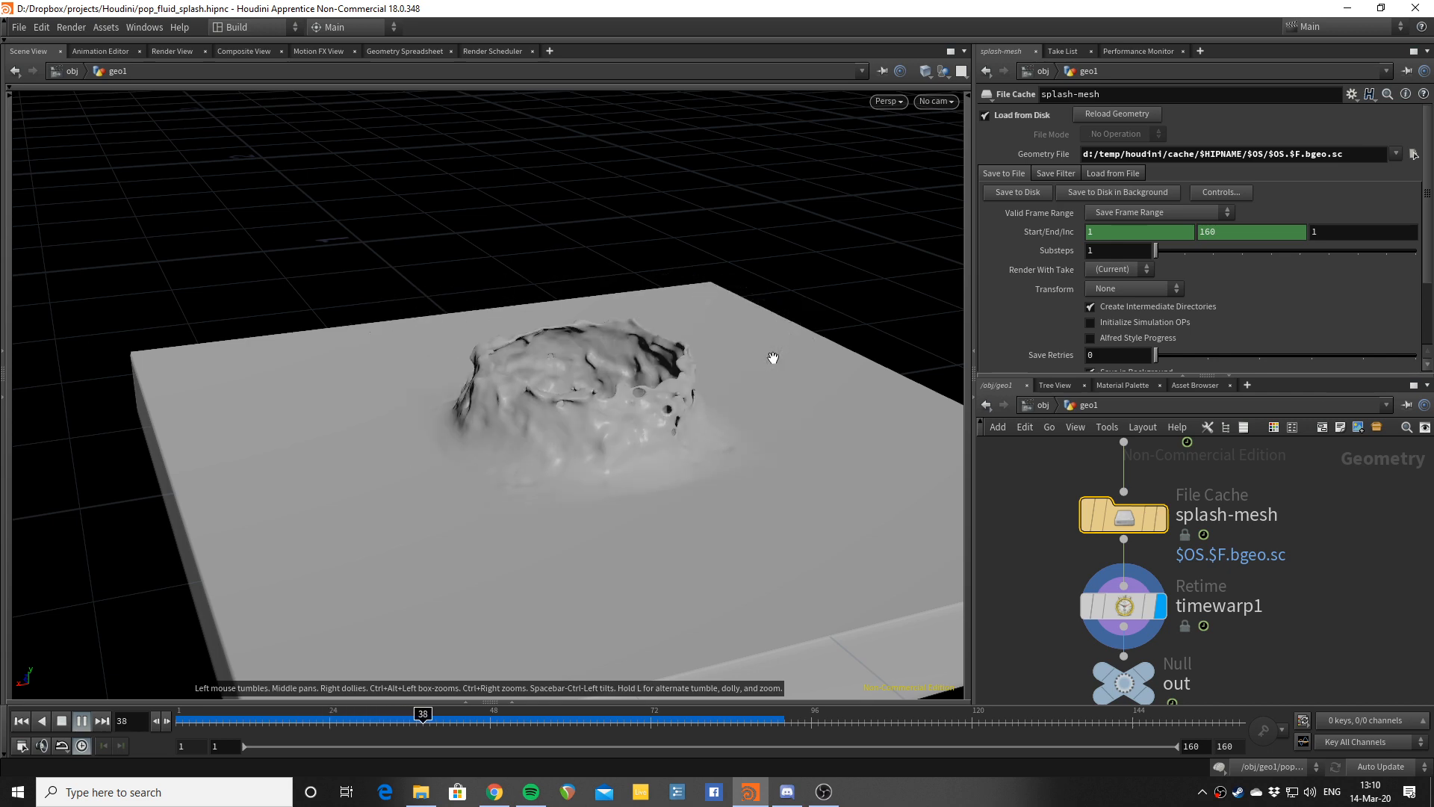
left_click_drag(773, 359, 759, 330)
left_click_drag(742, 378, 698, 391)
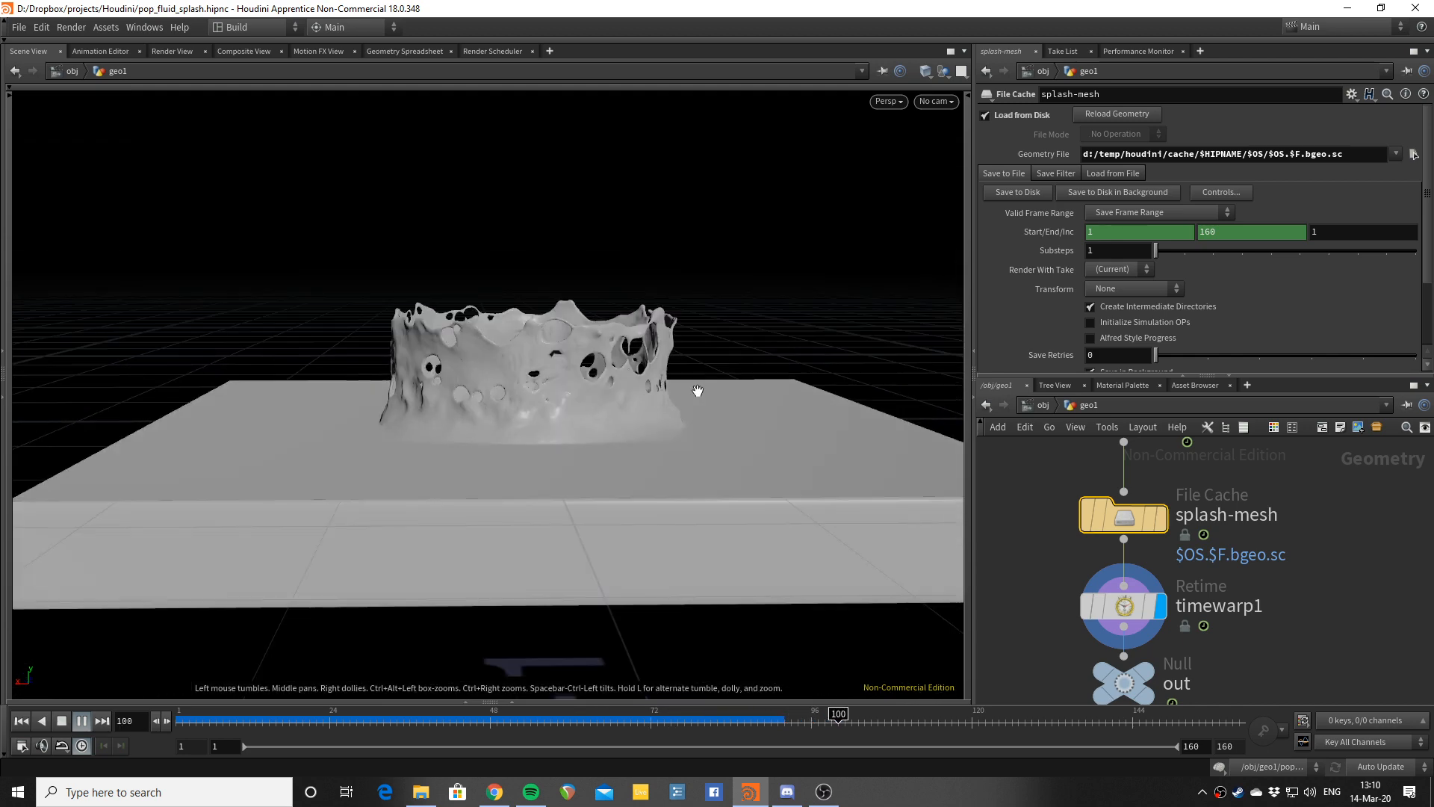
middle_click_drag(671, 426, 670, 426)
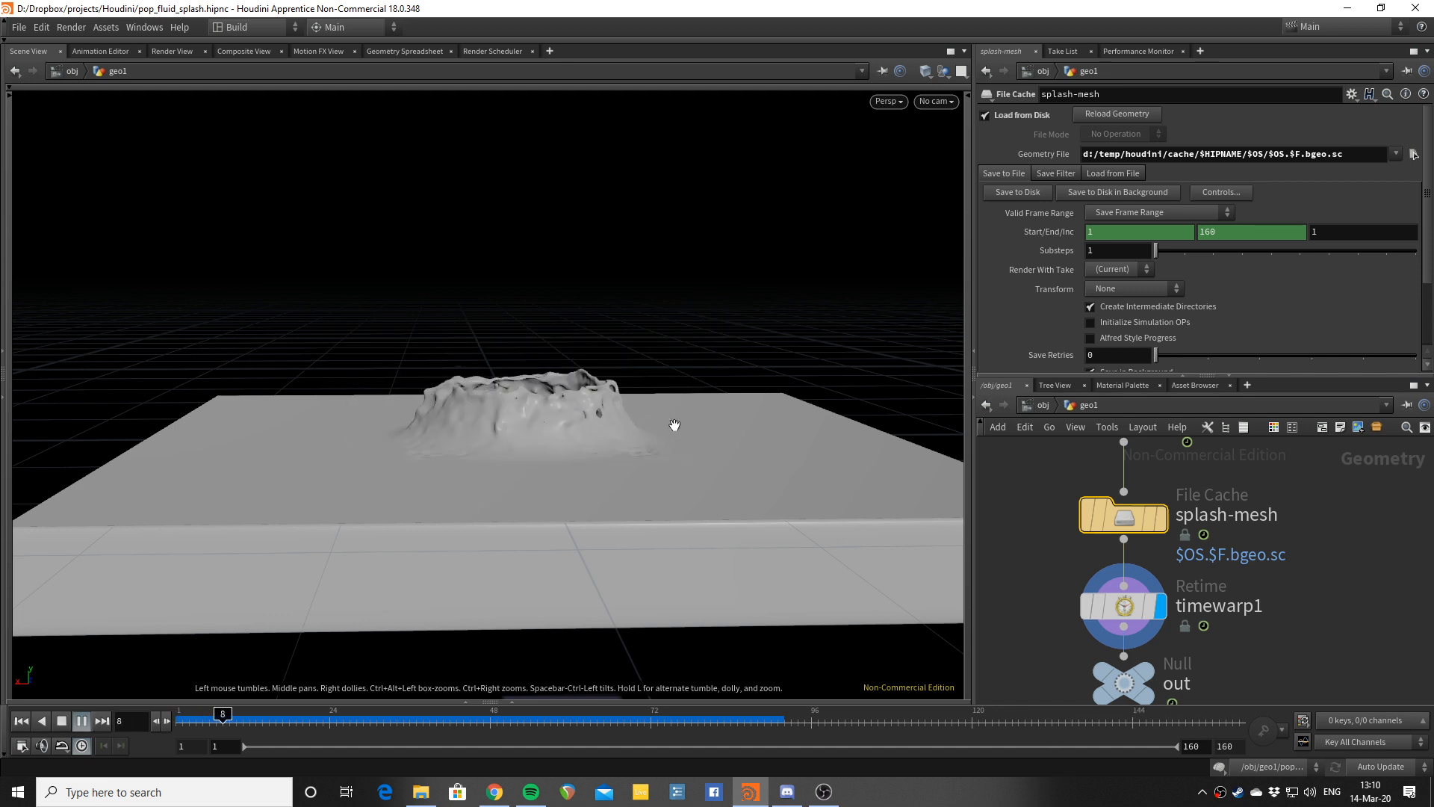
key("Up")
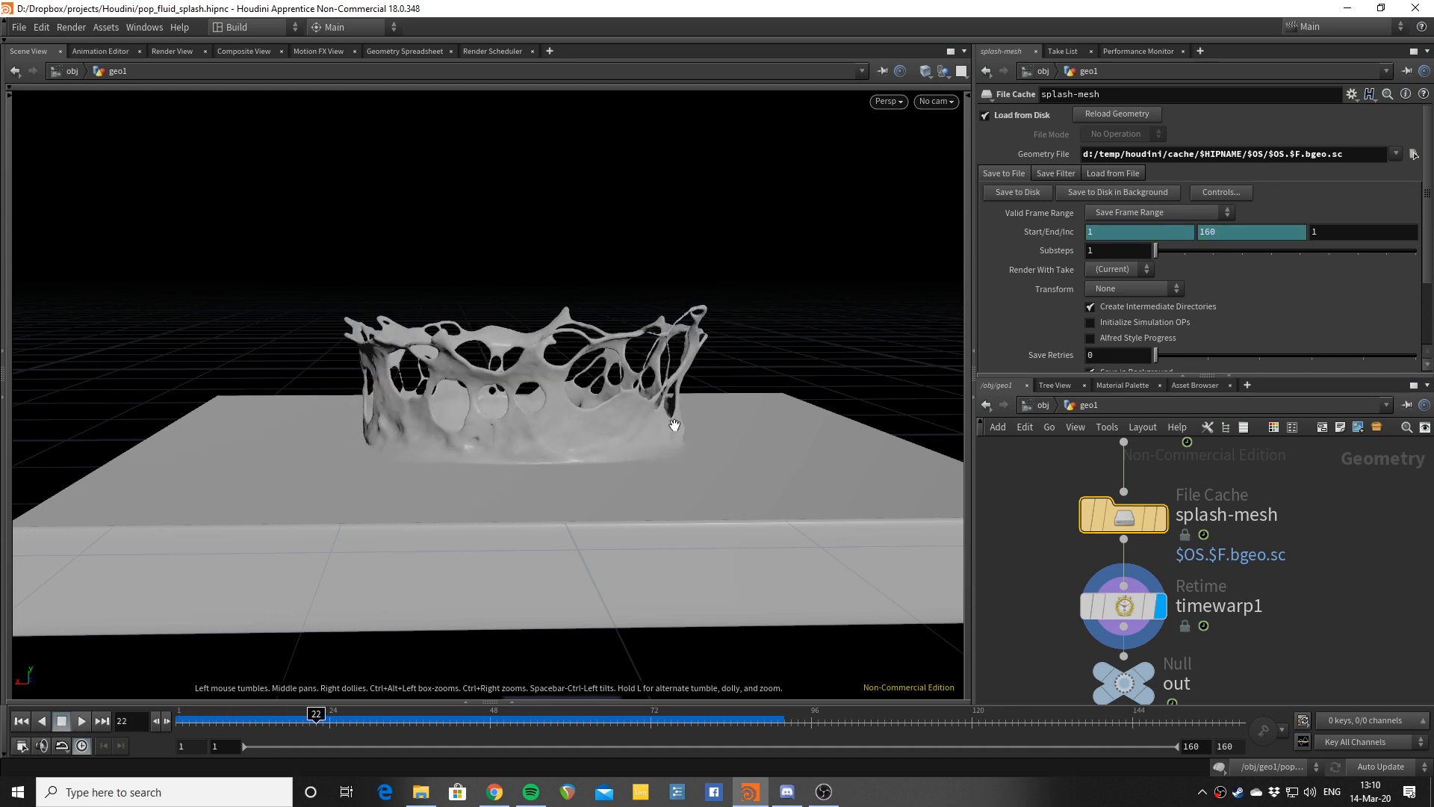